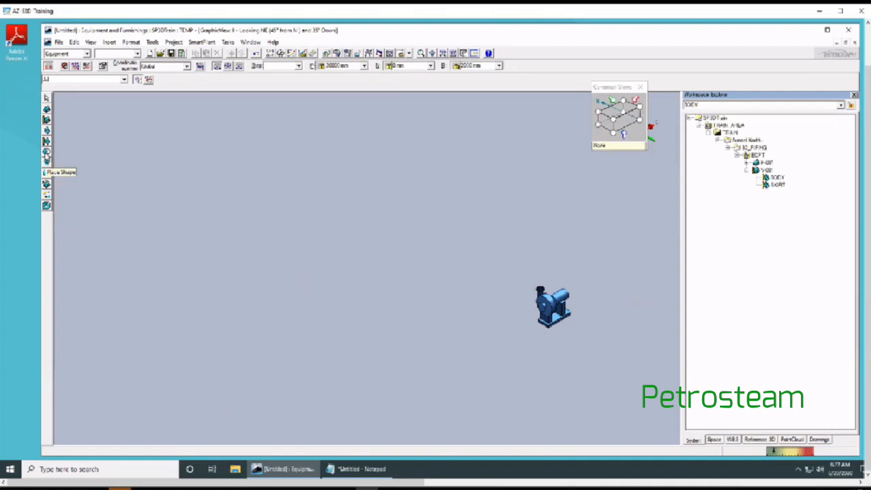
click(46, 153)
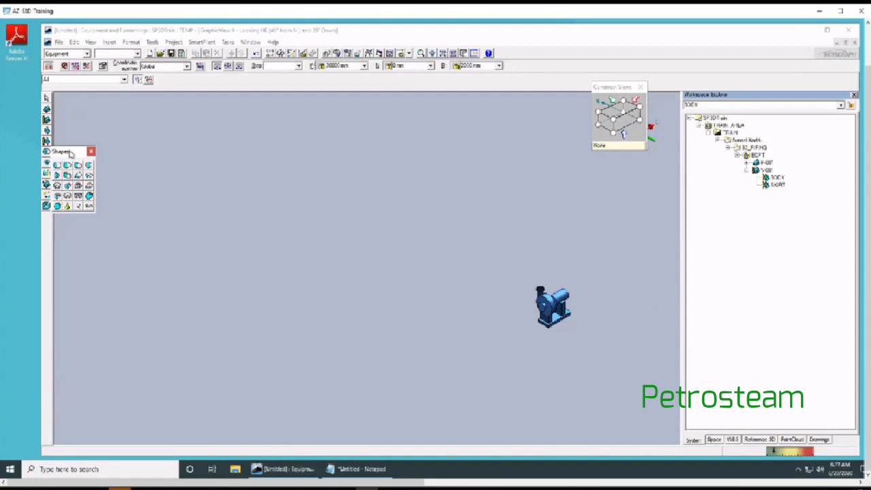
drag(71, 153, 116, 148)
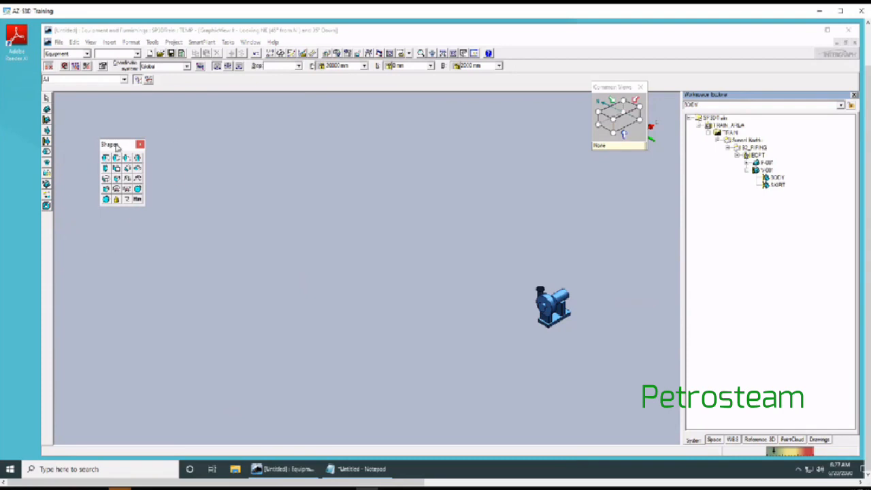
drag(117, 146, 84, 213)
drag(64, 254, 63, 256)
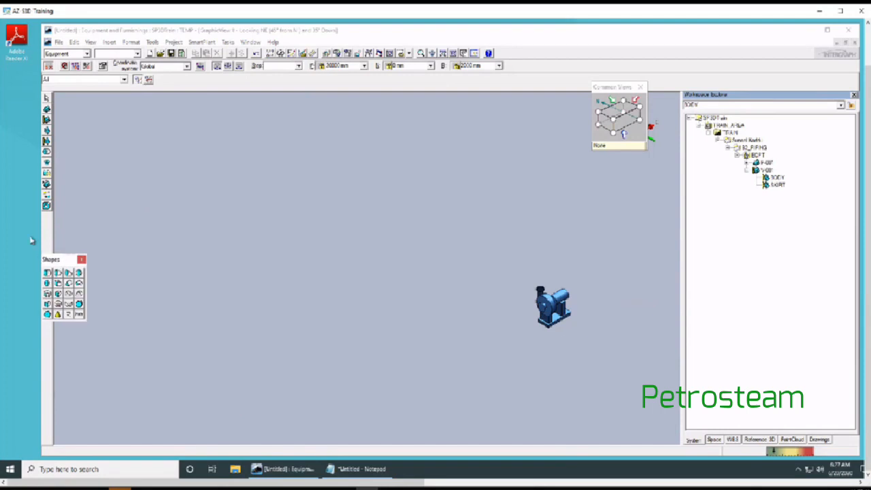
click(81, 259)
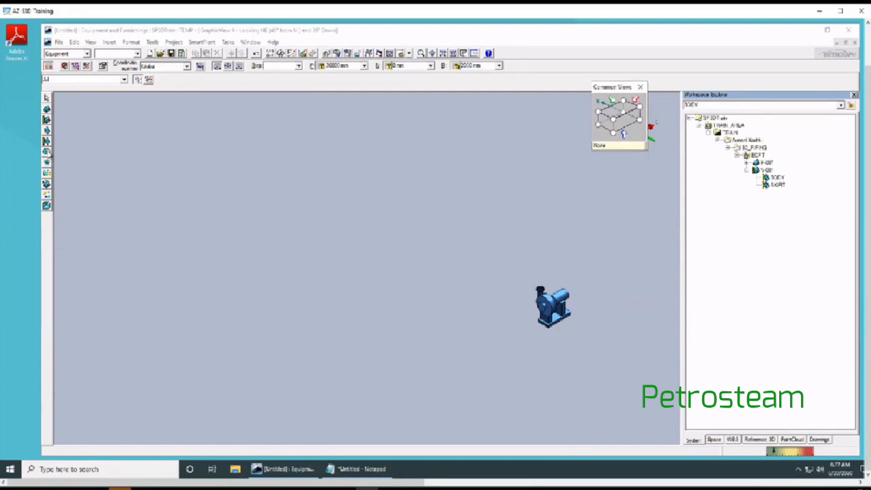
click(47, 151)
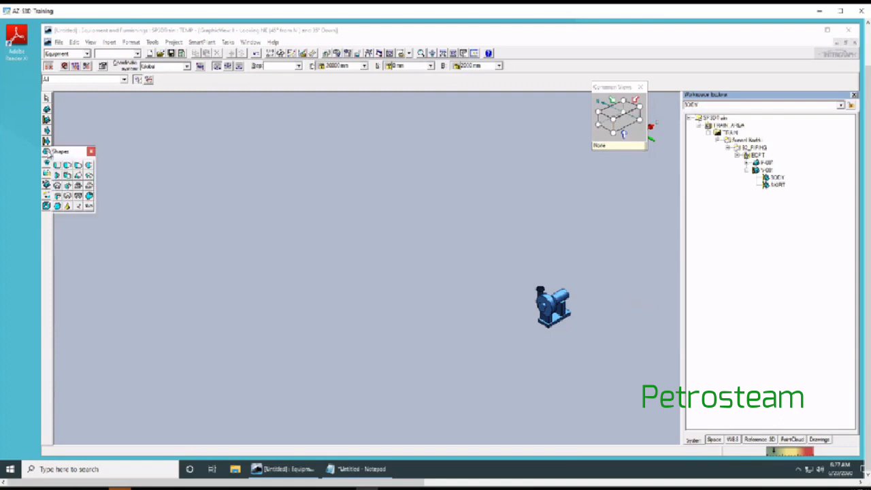
click(93, 152)
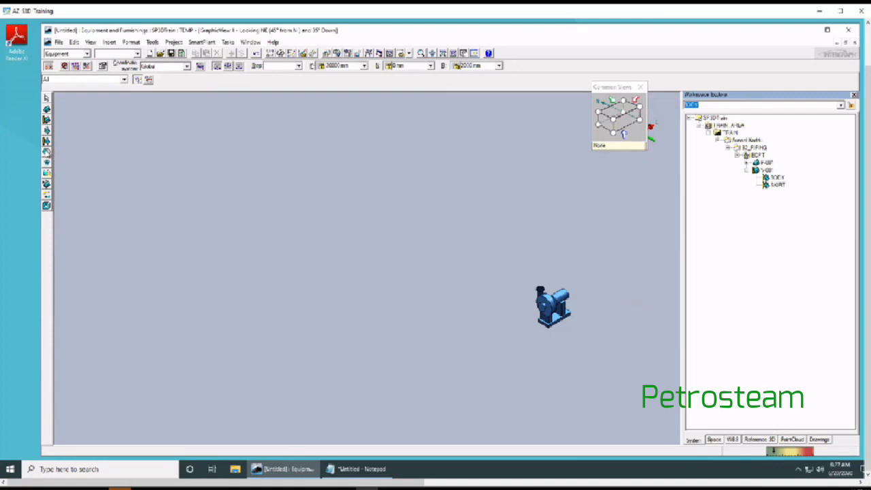
Step: Start adding a cylinder shape with the BODY component of vessel V-001 as its parent
click(47, 152)
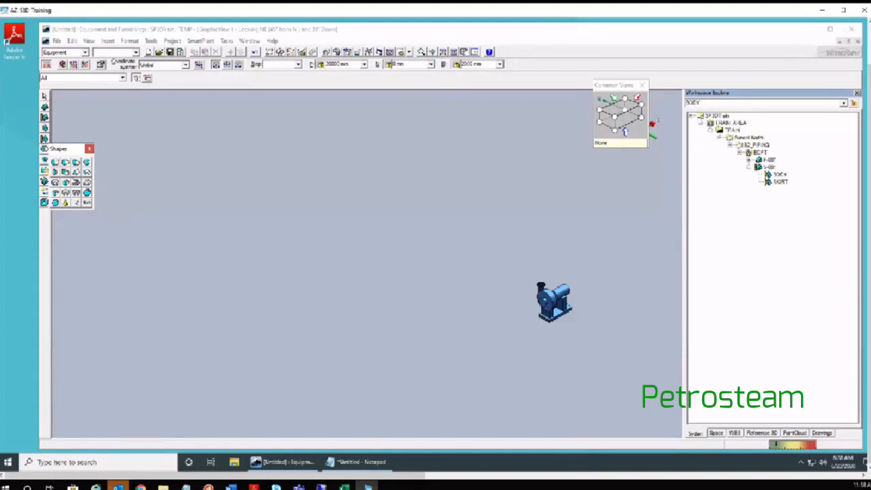
click(54, 163)
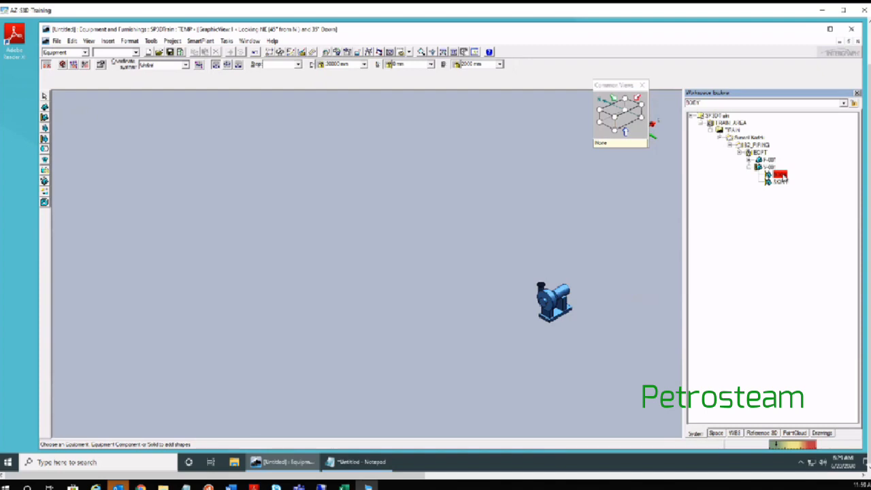
click(783, 177)
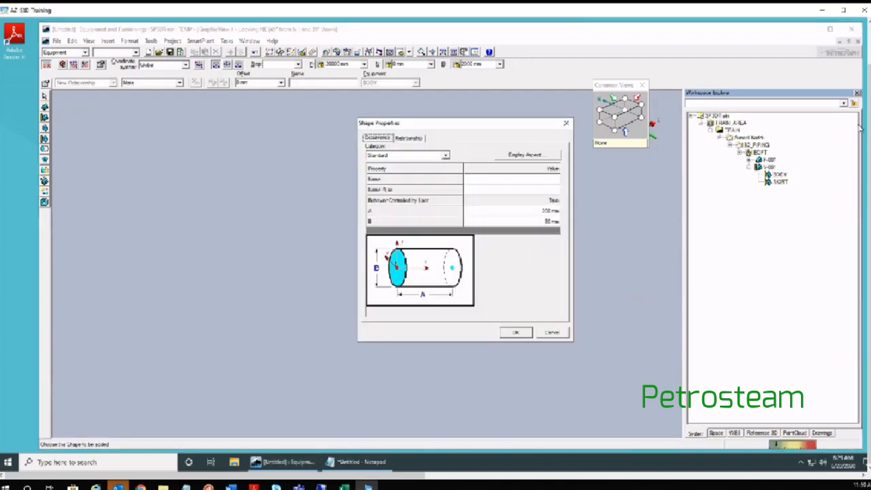
drag(480, 128, 188, 114)
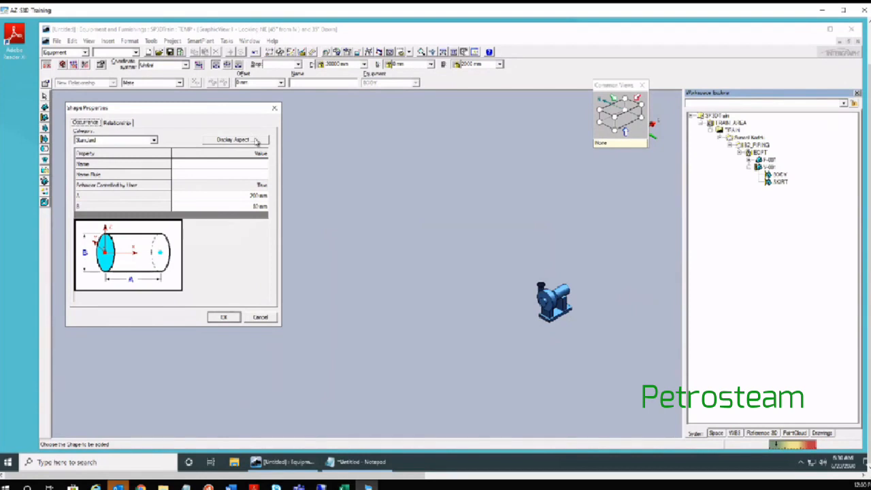
drag(196, 110, 552, 117)
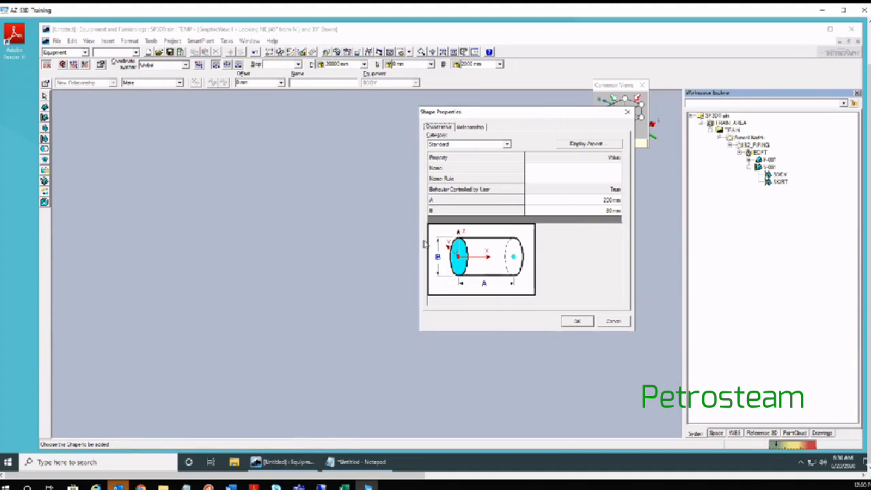
drag(543, 115, 560, 152)
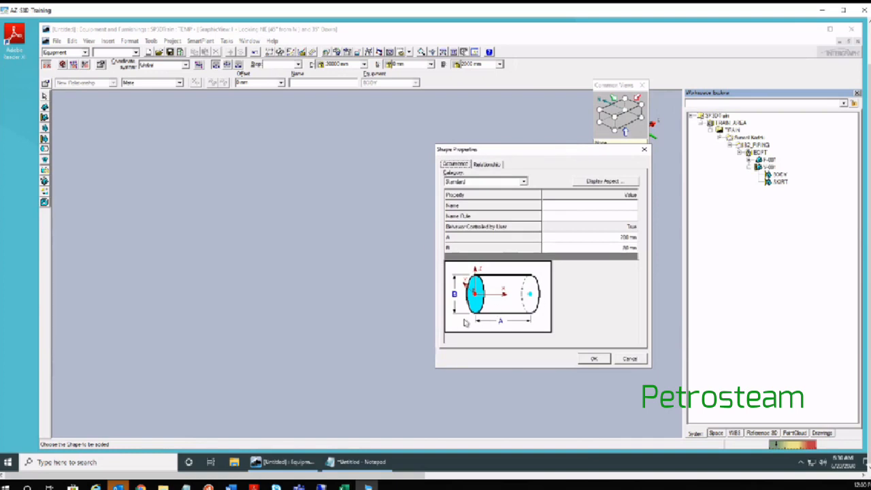
Step: Set the cylinder's diameter B to 1500 mm and length A to 5000 mm, and name it CYL
click(629, 248)
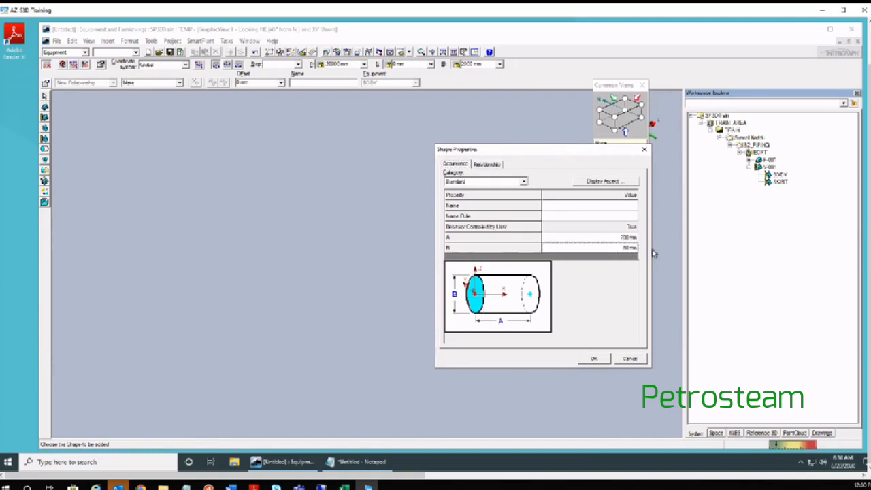
text(00)
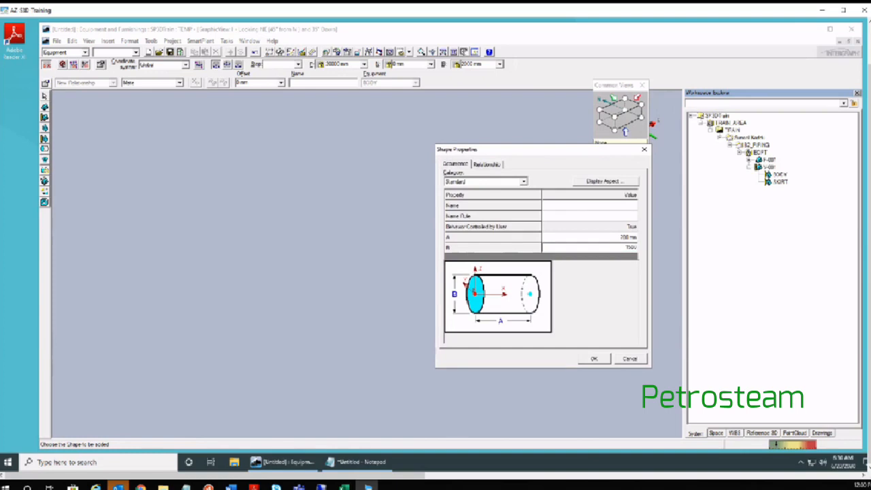
key(Return)
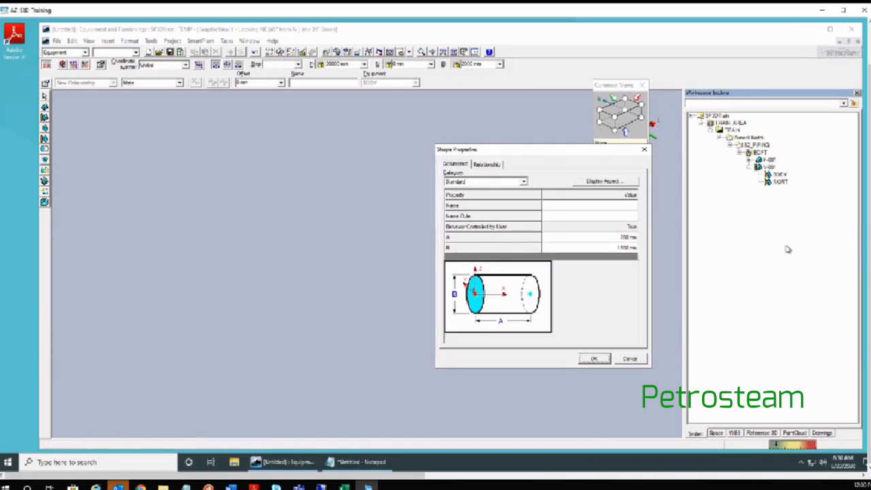
click(616, 243)
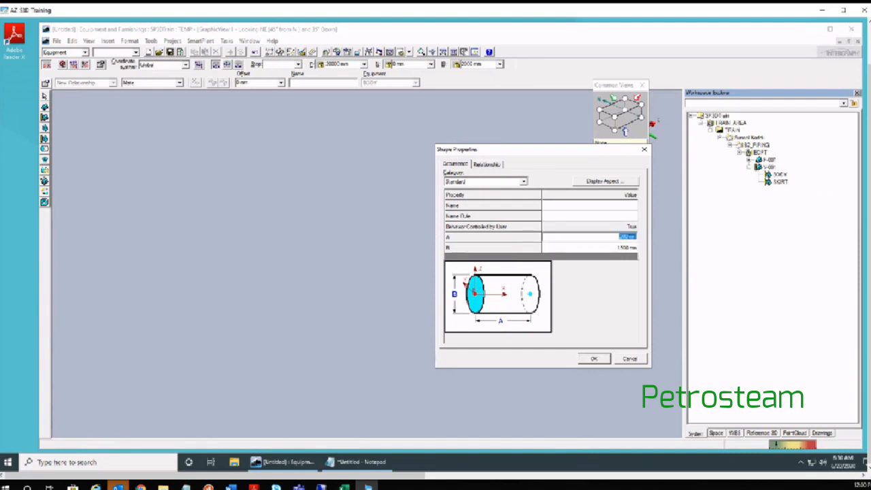
text(5000)
click(616, 247)
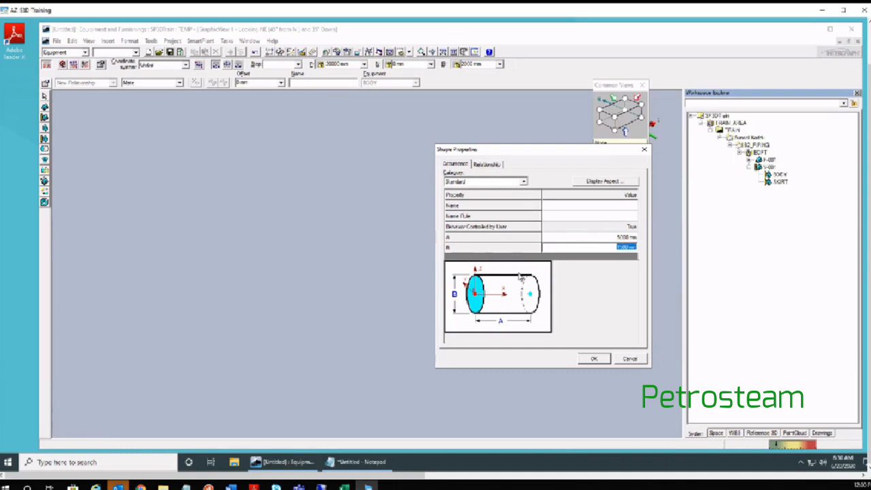
click(621, 208)
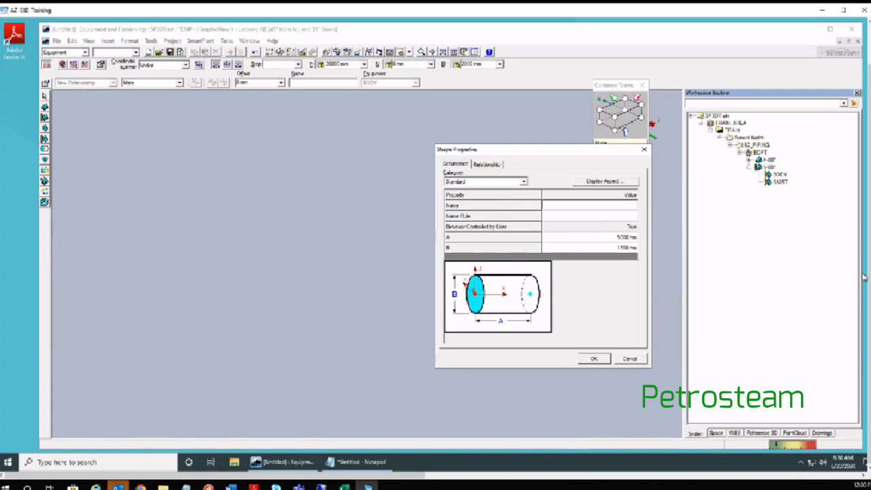
text(CYL)
click(597, 360)
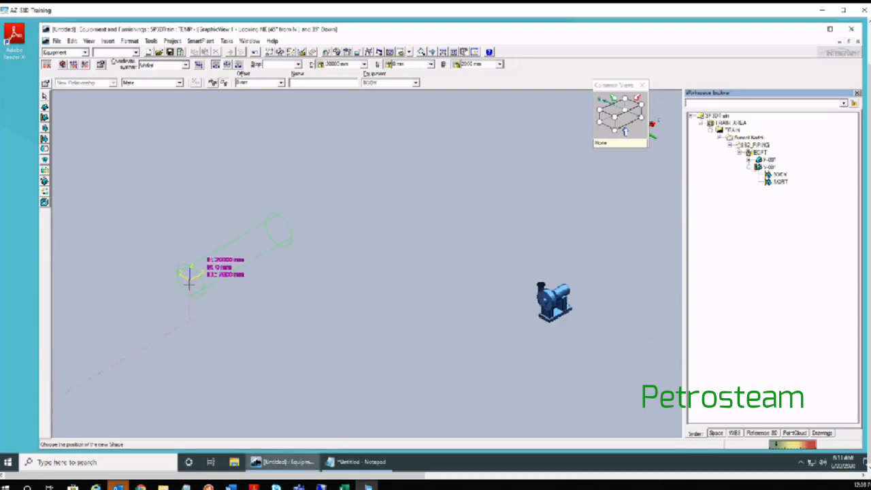
Step: Review the shape properties of the unplaced cylinder, checking its name and dimensions
scroll(189, 281, up, 5)
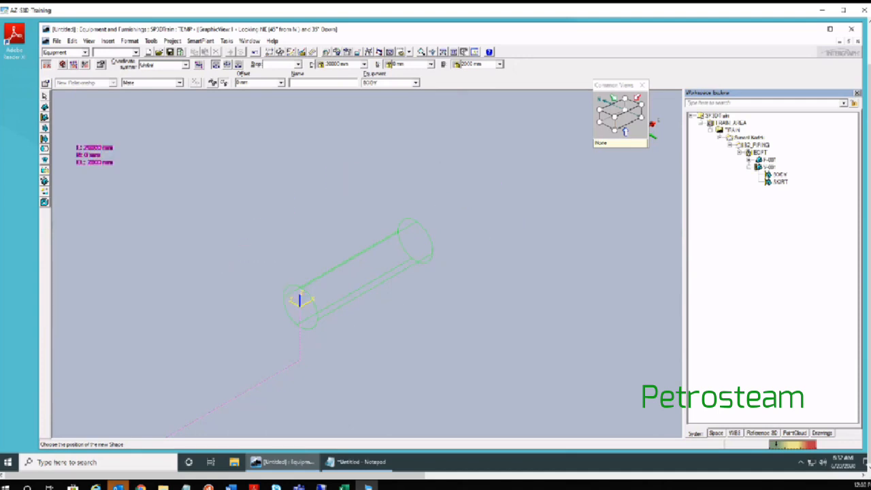
click(45, 83)
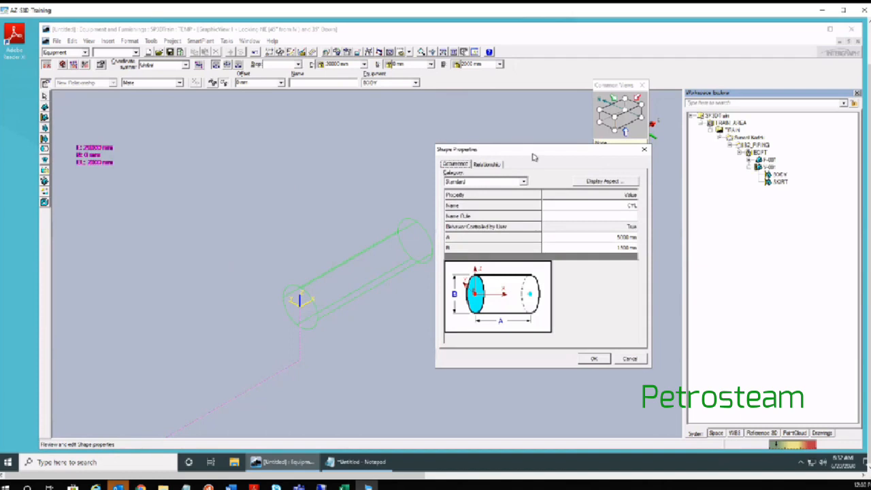
drag(535, 157, 568, 156)
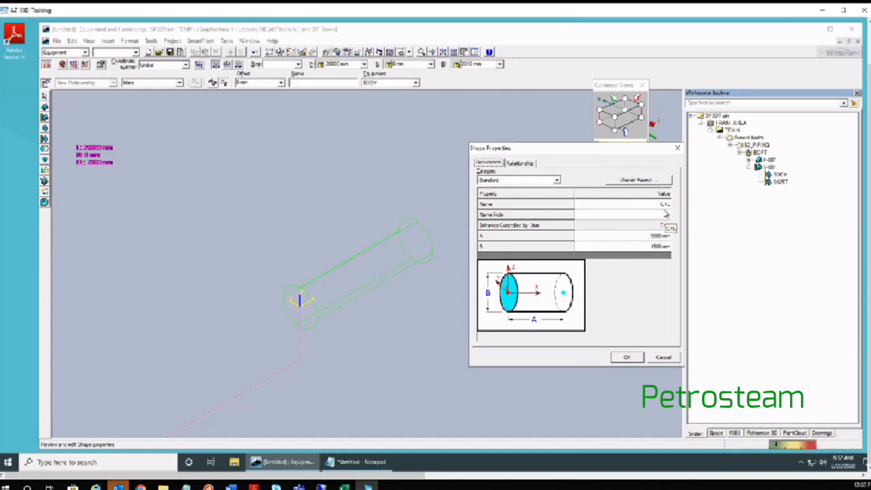
click(627, 357)
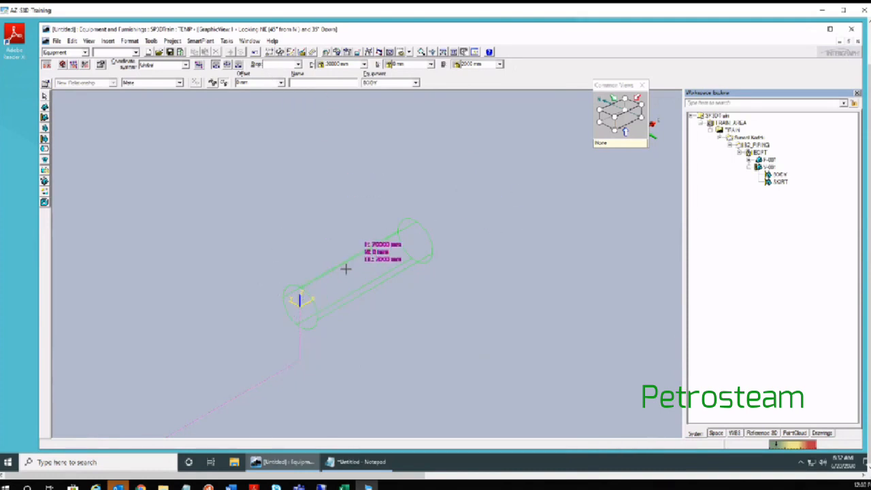
Step: Place the cylinder at the preset coordinates of 20000 mm, 0 mm and elevation 2000 mm, and end the placement
scroll(299, 306, up, 3)
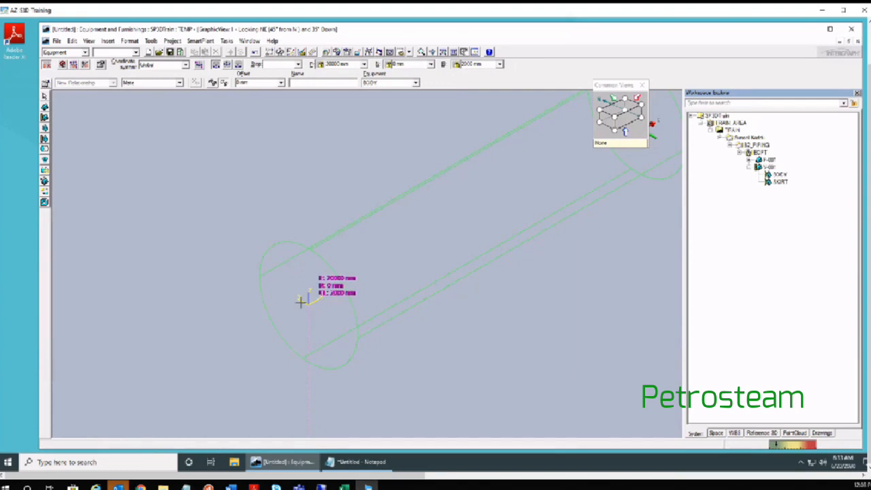
middle_drag(317, 218, 249, 210)
scroll(235, 299, up, 3)
scroll(218, 288, down, 3)
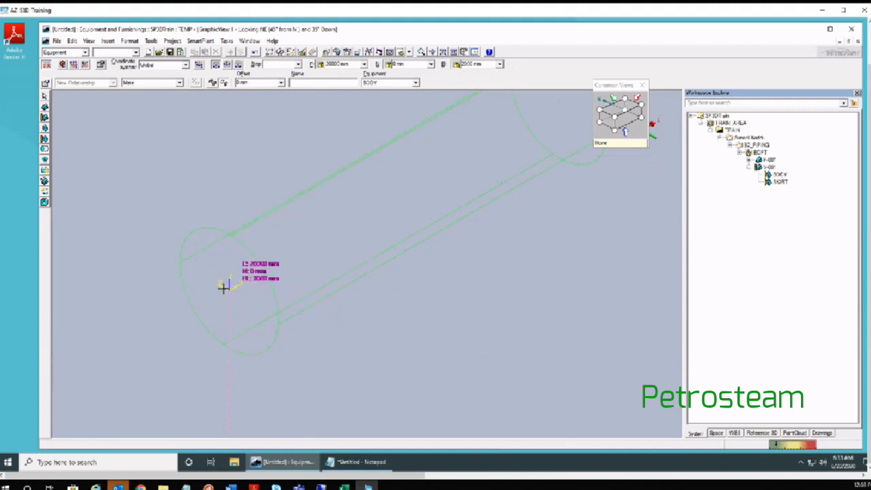
scroll(162, 149, down, 5)
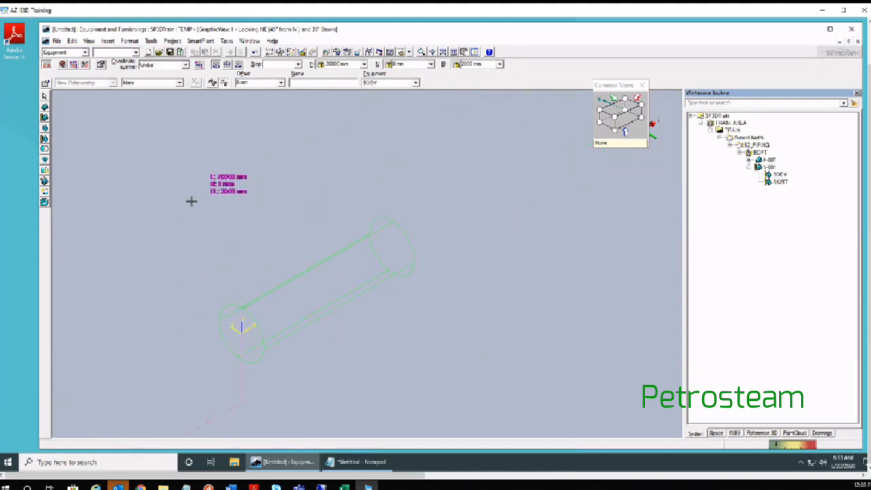
click(193, 202)
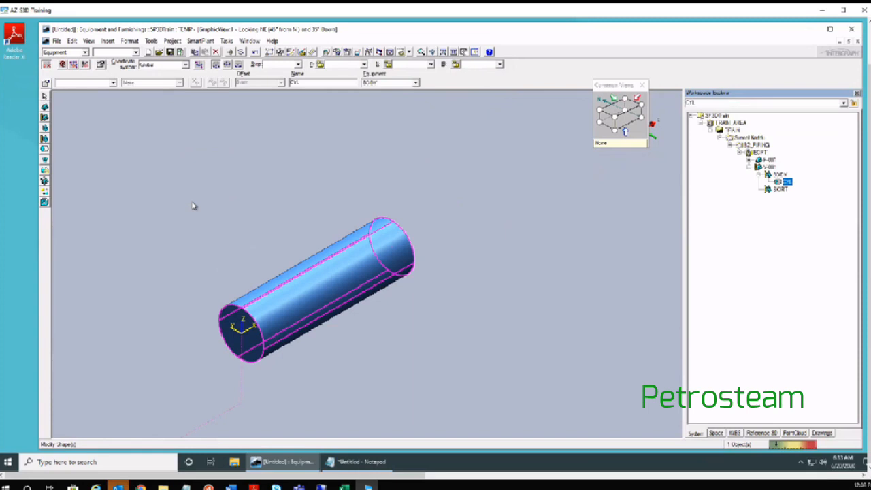
click(45, 96)
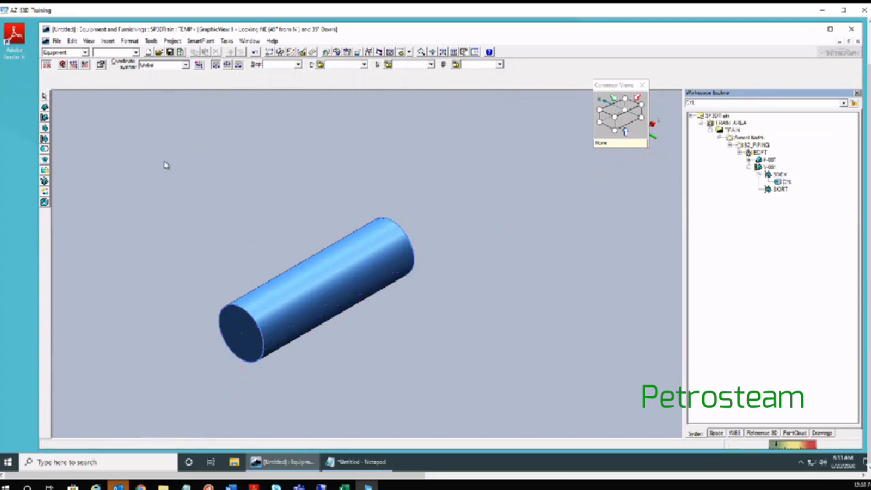
Step: Select the CYL cylinder and examine its end face and the orientation of its local axes
click(317, 278)
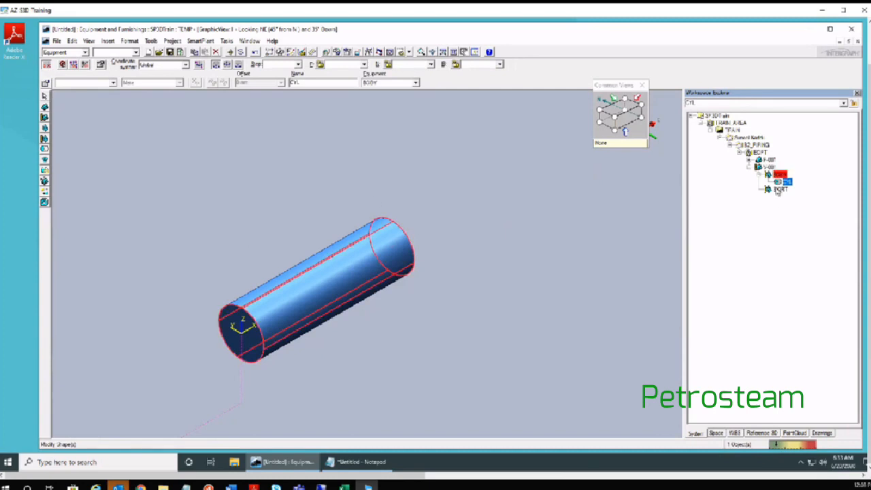
scroll(221, 267, up, 3)
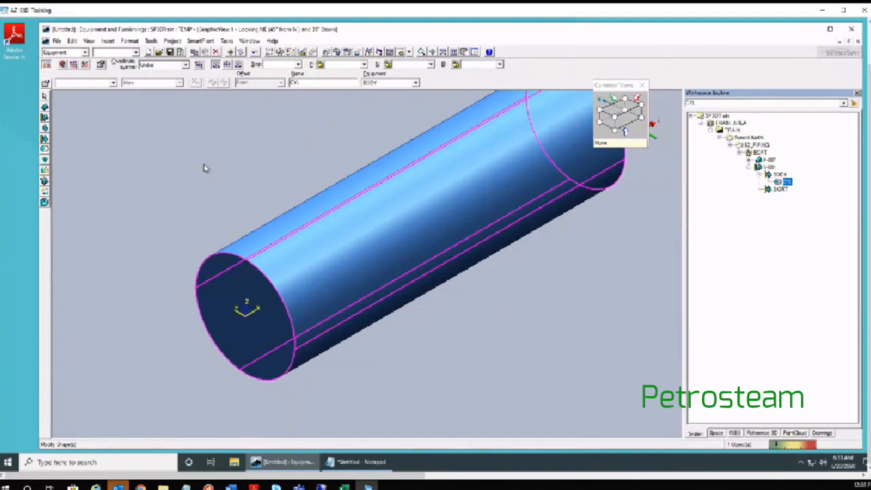
scroll(262, 334, up, 2)
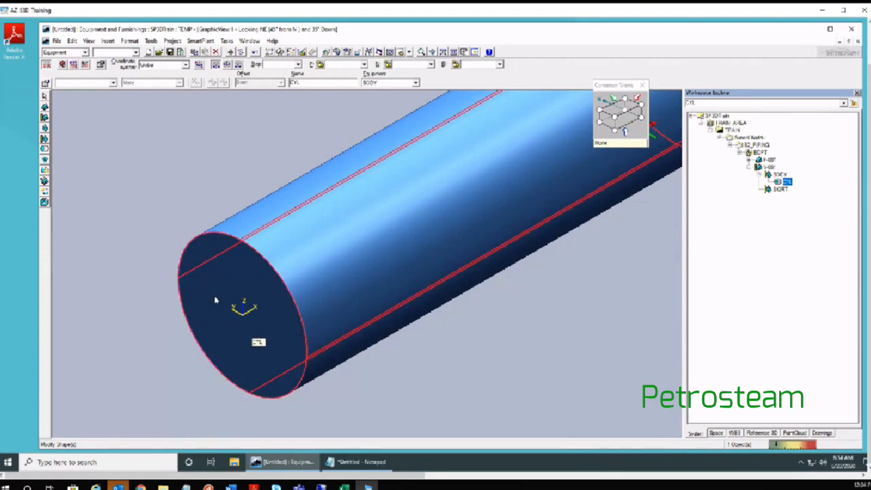
scroll(233, 317, up, 1)
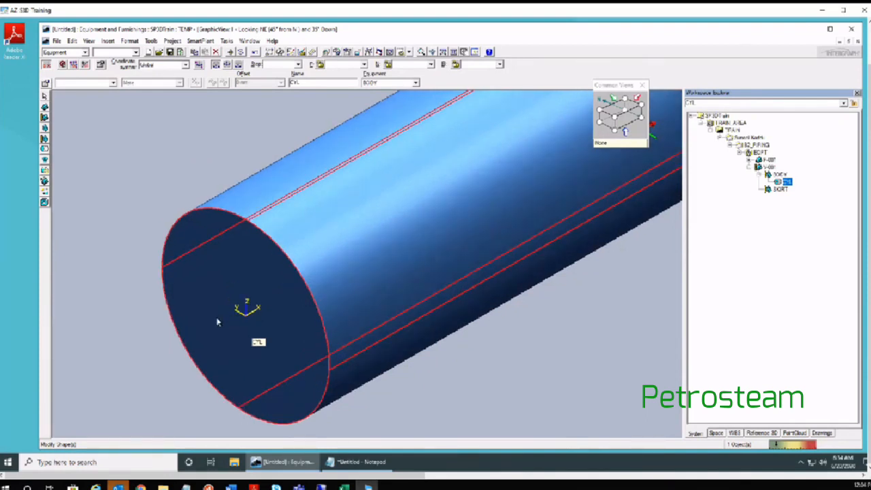
scroll(218, 322, down, 1)
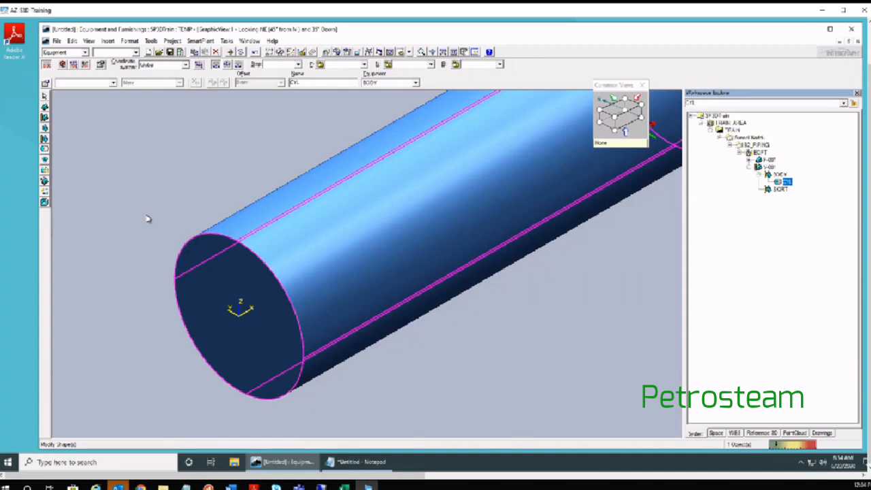
scroll(147, 219, down, 2)
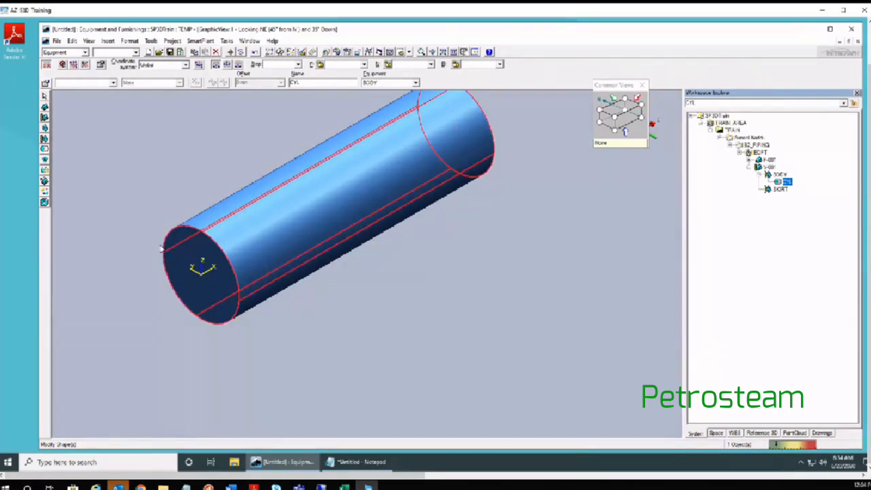
scroll(170, 248, up, 2)
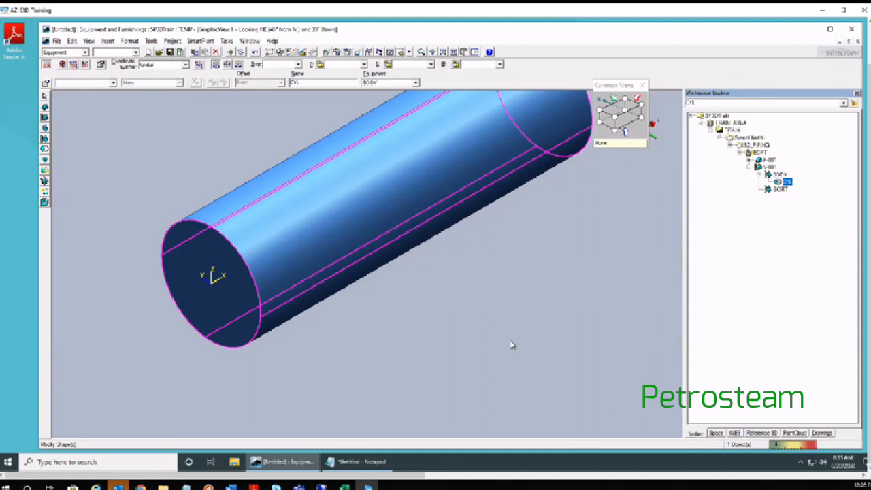
Step: Rotate the selected CYL cylinder a quarter turn about its local Y axis so it stands upright with its X axis pointing up
click(199, 286)
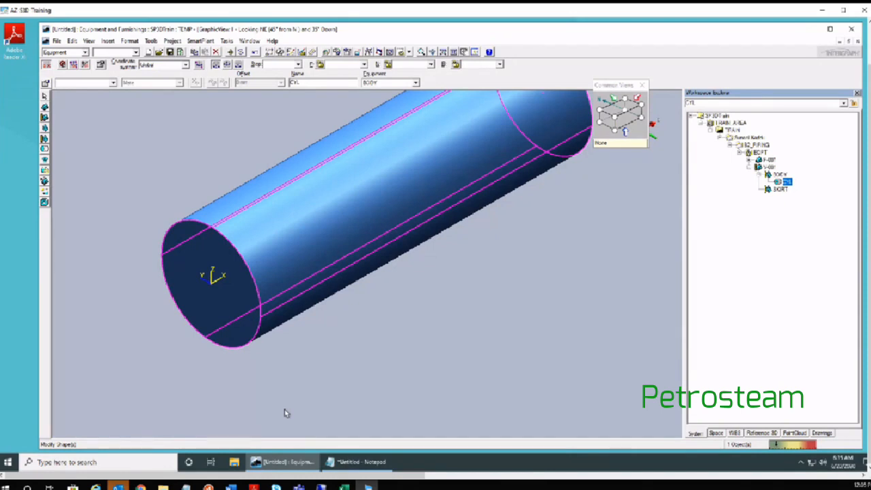
middle_drag(329, 339, 357, 390)
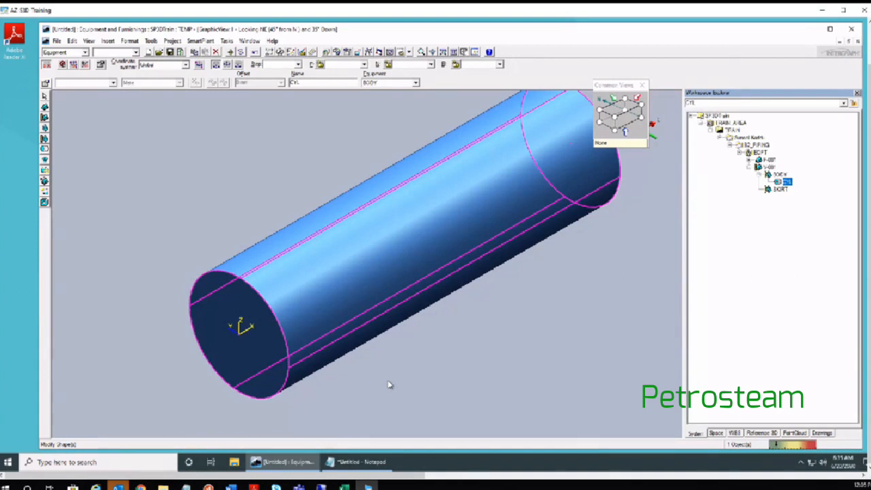
key(Up)
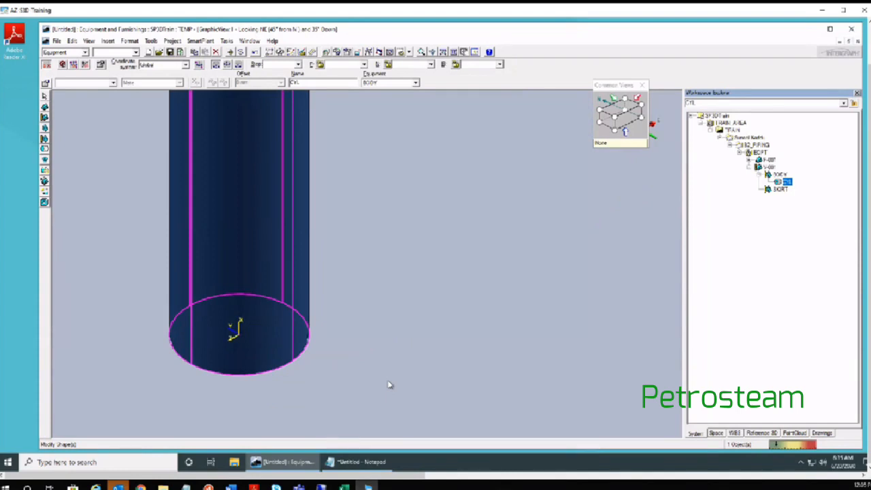
scroll(389, 379, down, 5)
scroll(366, 314, up, 2)
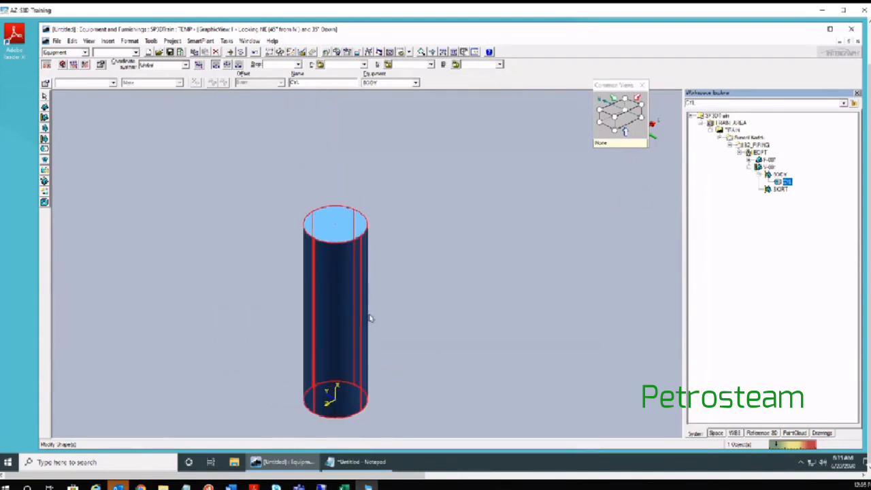
middle_drag(378, 338, 331, 307)
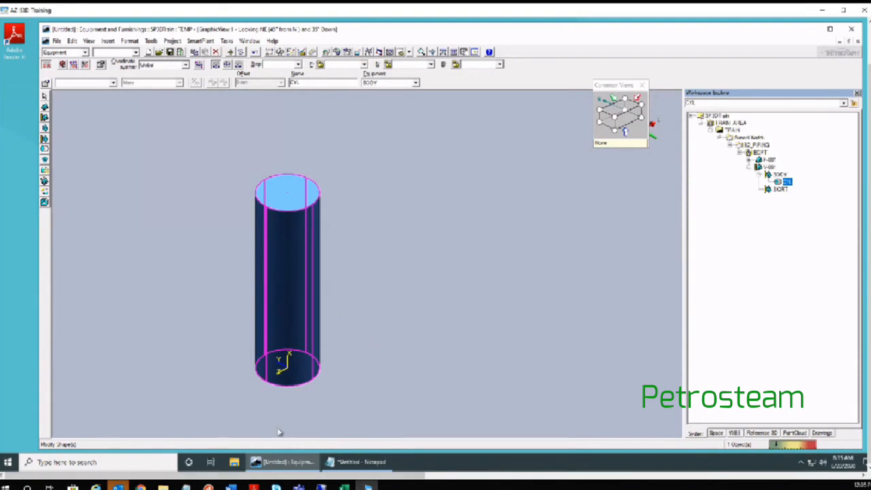
Step: Turn the CYL cylinder repeatedly through its horizontal and vertical orientations, ending upright with its local X axis pointing up
key(Right)
key(Right)
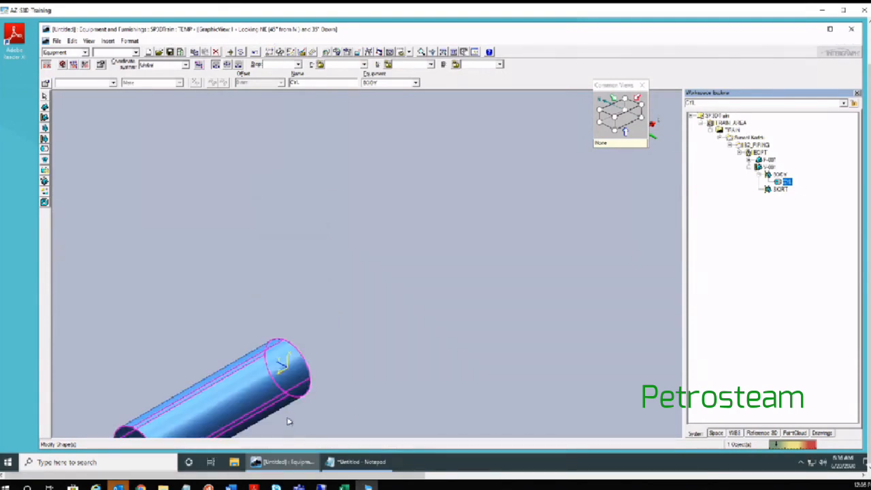
key(Right)
key(Right)
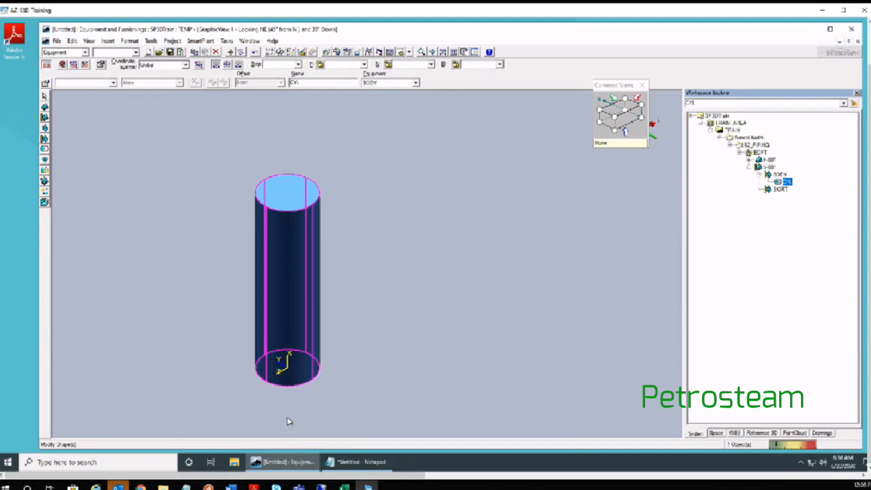
key(Right)
key(Right)
key(Right)
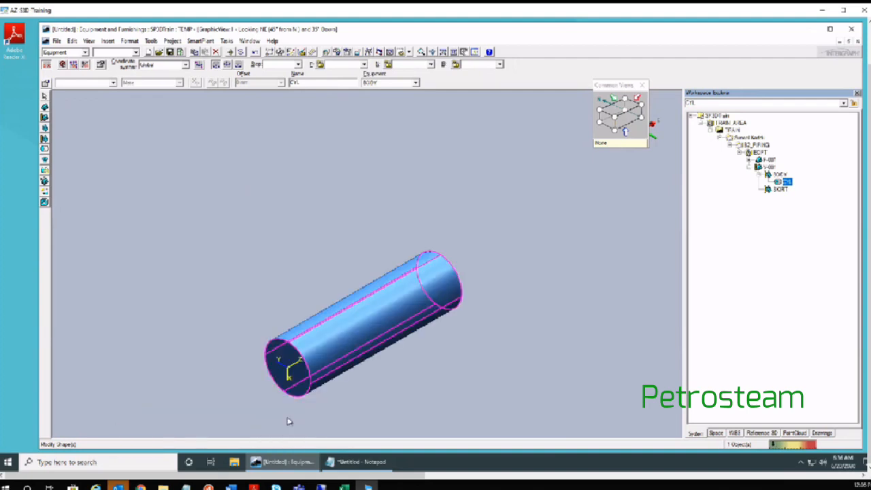
key(Right)
key(Right)
key(Right)
key(Right)
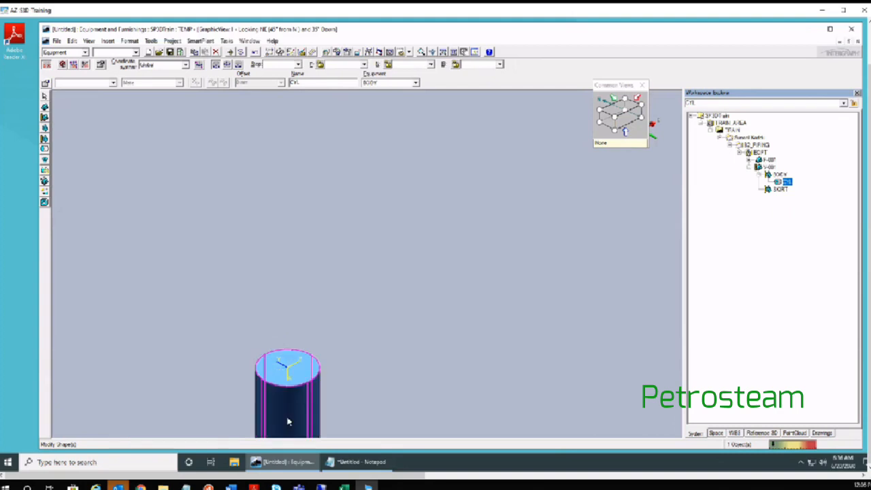
key(Right)
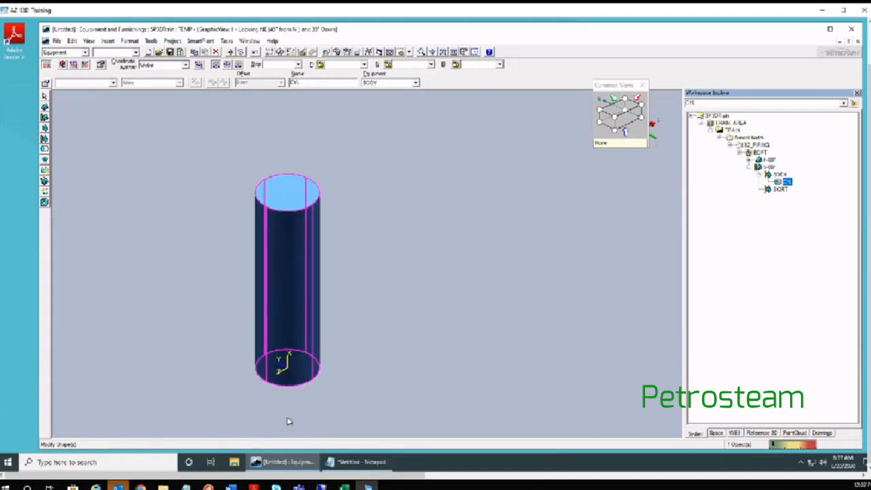
key(Right)
key(Right)
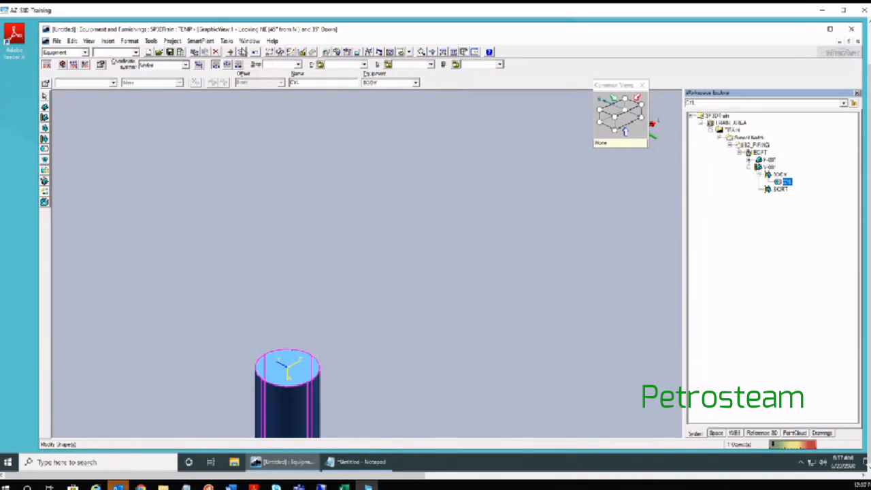
key(Right)
key(Right)
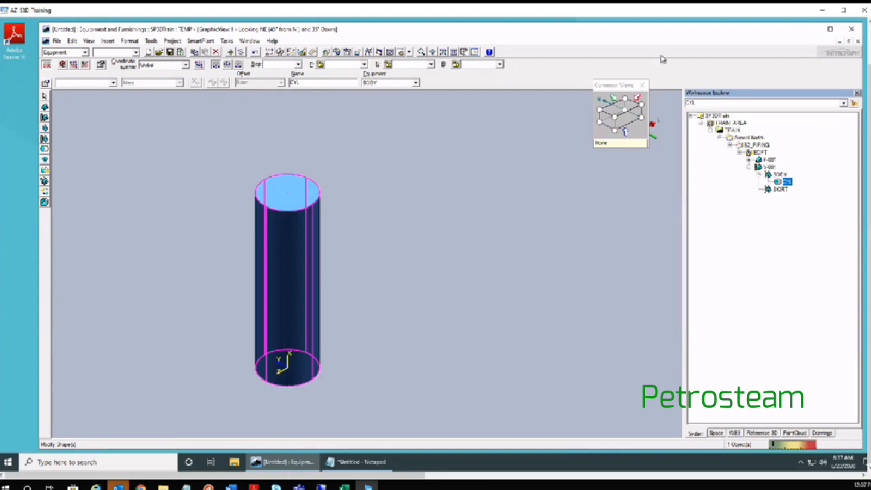
Step: Move the Common Views palette clear of the view compass and examine the local axes at the upright cylinder's base
drag(626, 85, 679, 186)
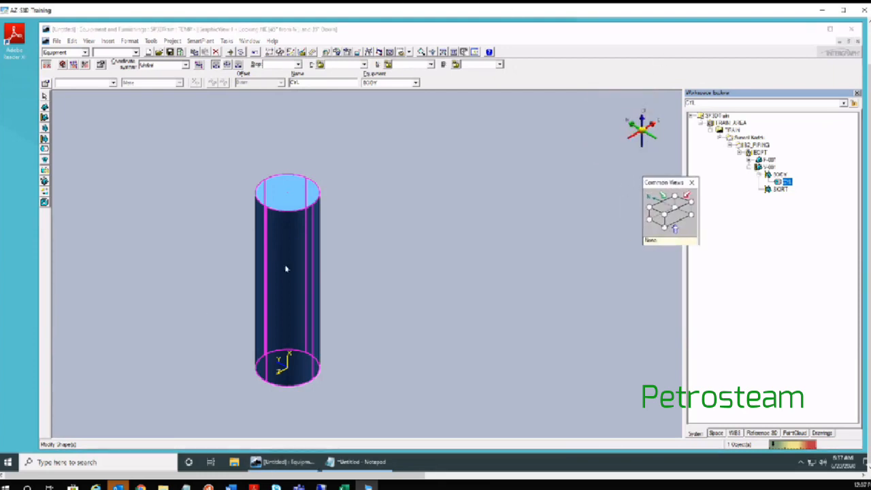
middle_drag(341, 350, 401, 352)
middle_drag(438, 310, 480, 318)
scroll(422, 333, up, 2)
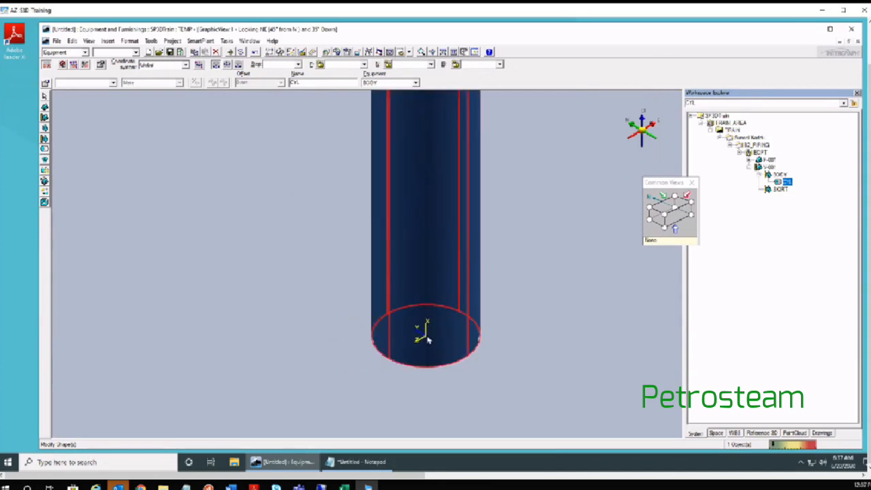
scroll(408, 238, down, 2)
middle_drag(408, 239, 406, 264)
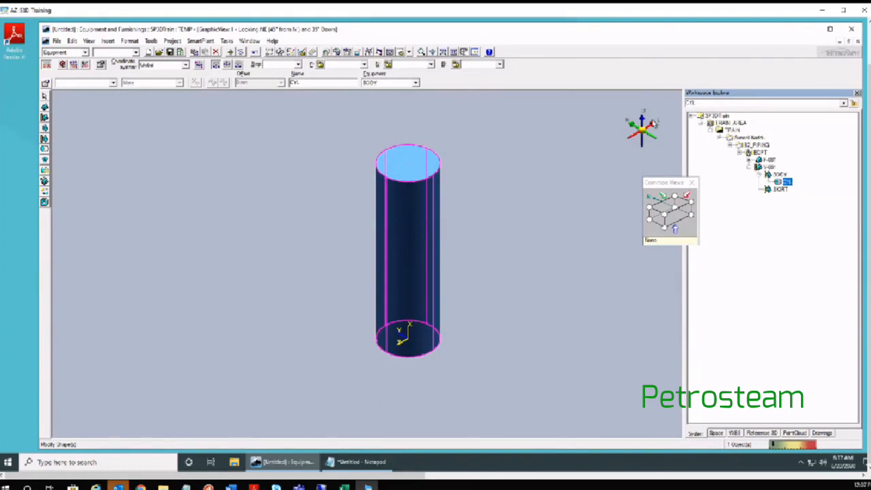
Step: Lay the cylinder horizontal along the east direction, then rotate it in quarter turns back to upright
click(652, 120)
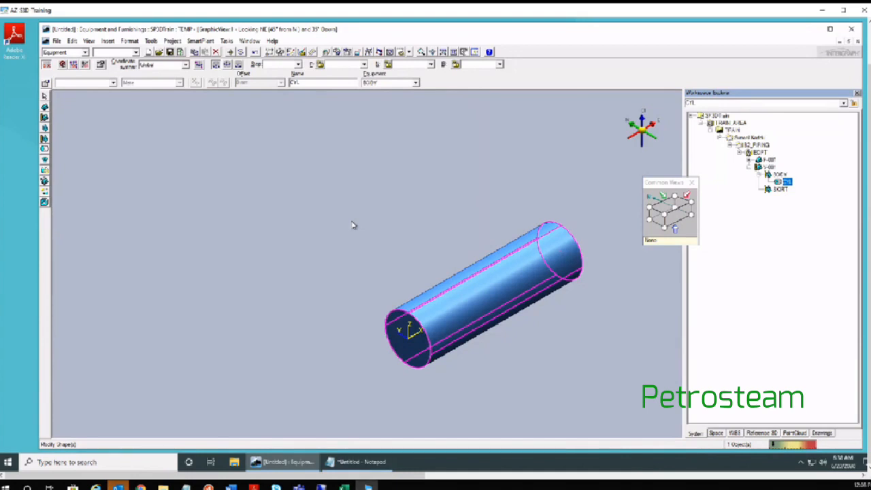
key(Up)
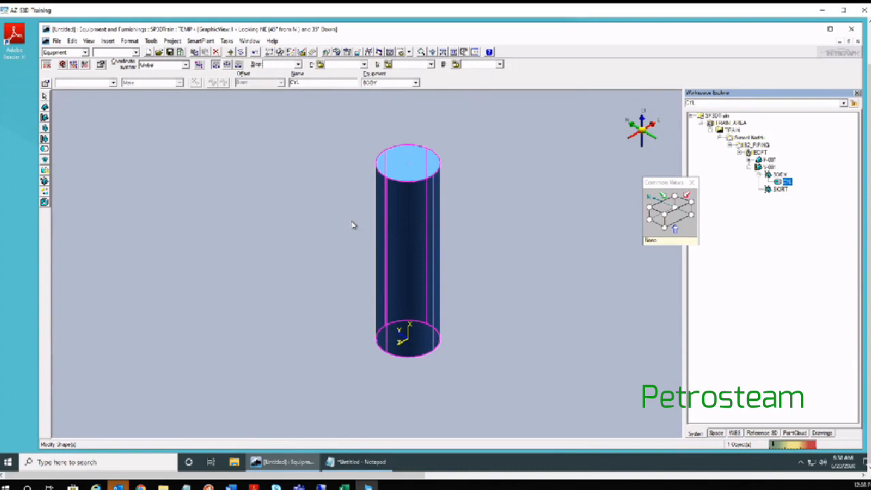
key(Up)
key(Up)
key(Up)
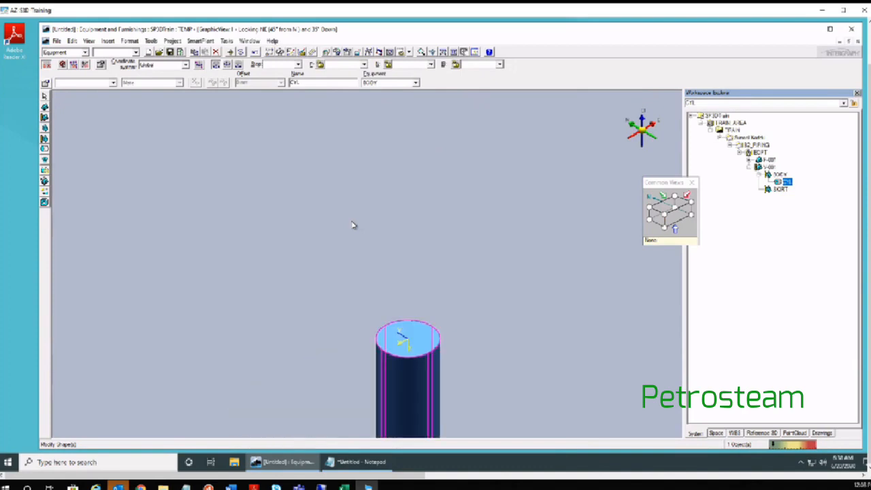
key(Up)
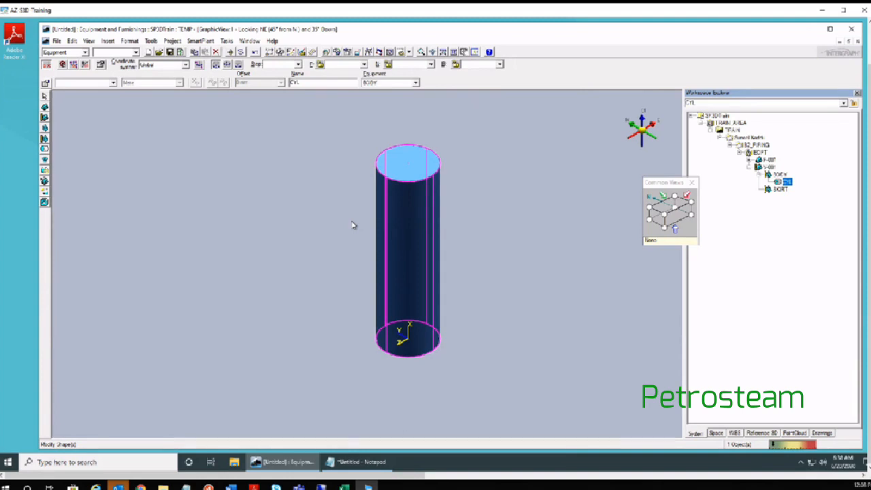
Step: Finish modifying the upright cylinder and clear its selection
middle_drag(483, 260, 428, 268)
scroll(428, 267, up, 2)
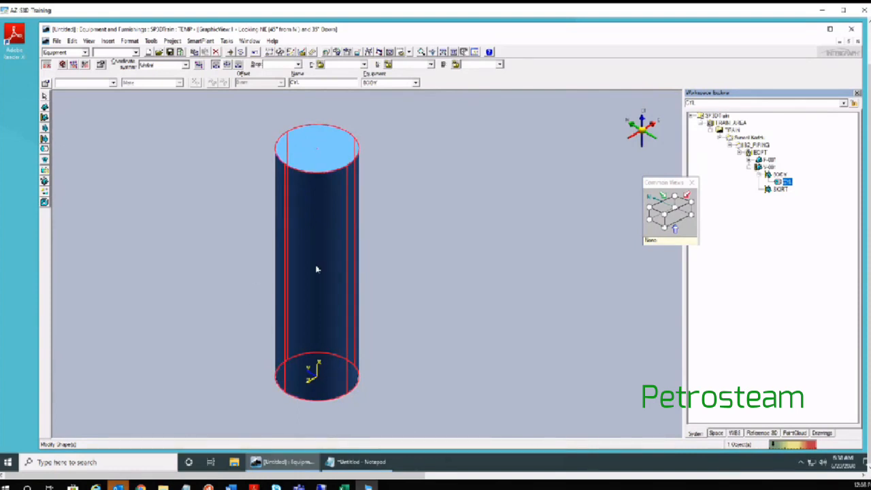
scroll(316, 270, down, 3)
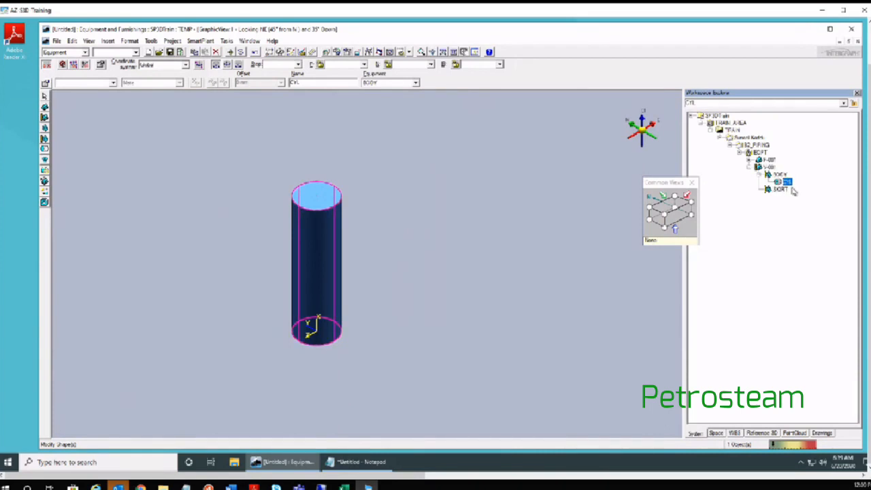
drag(307, 305, 277, 266)
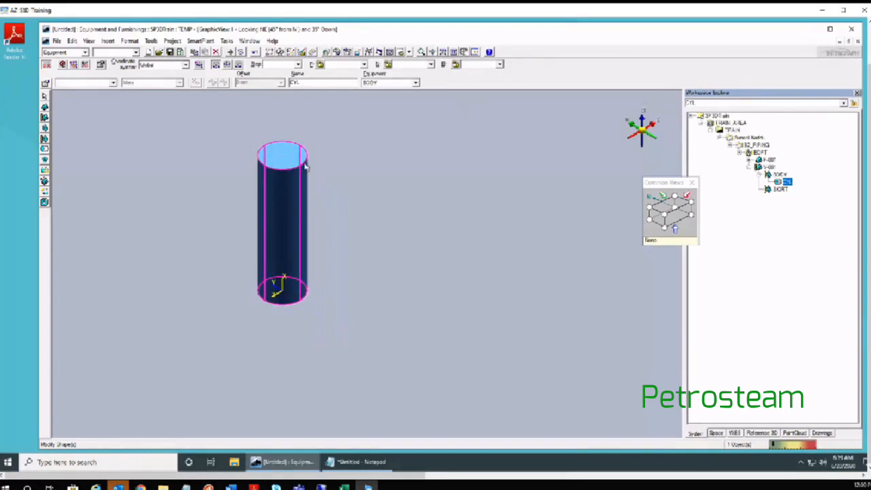
scroll(272, 166, up, 1)
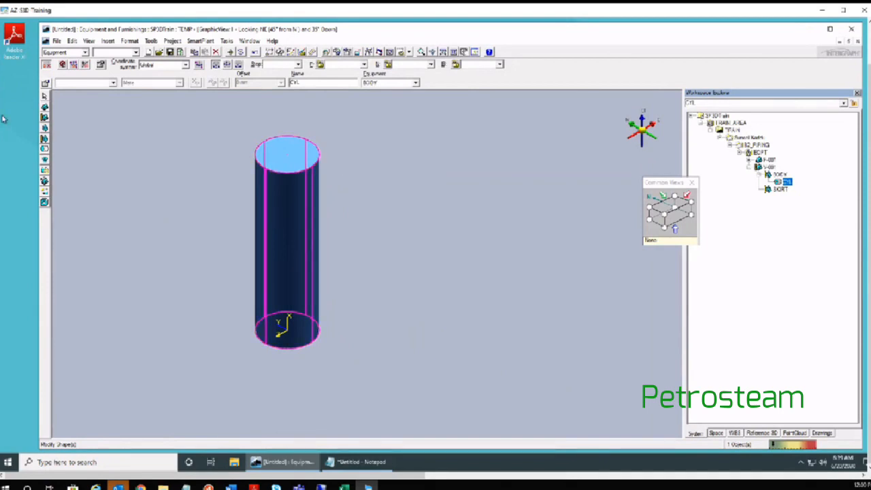
click(44, 96)
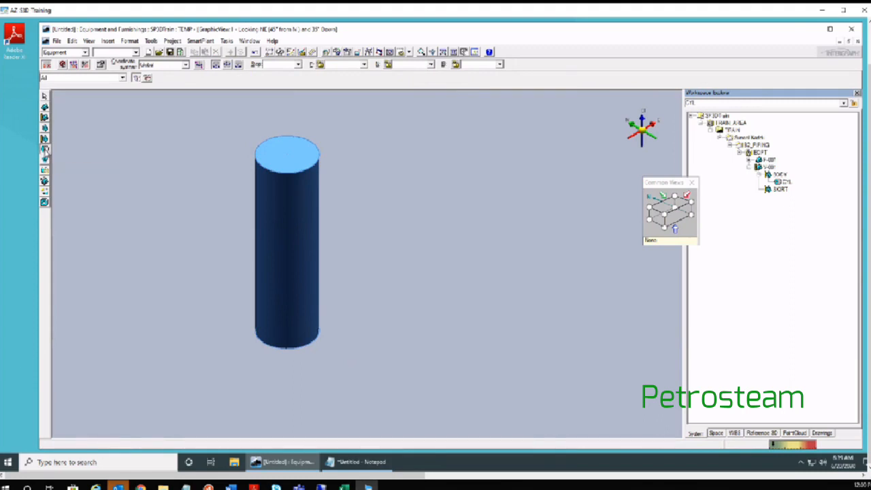
Step: Start adding a dished head shape under the BODY component and set its diameter A to 1500 mm
click(45, 151)
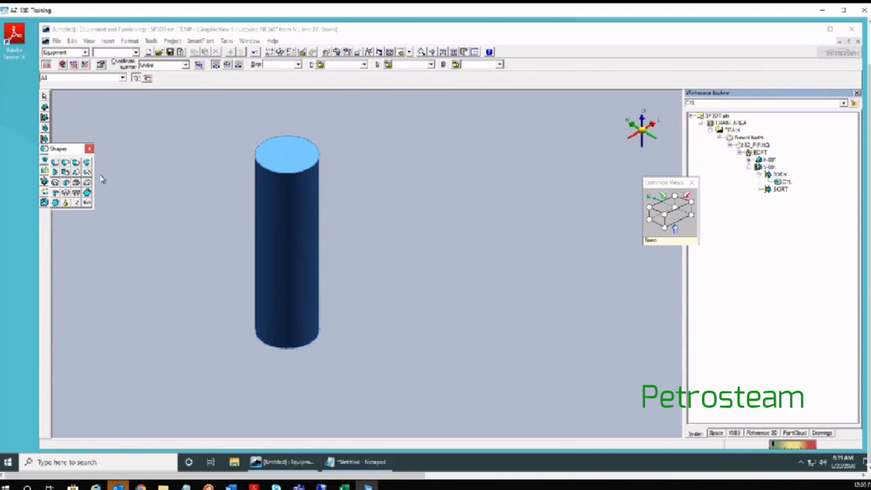
click(55, 173)
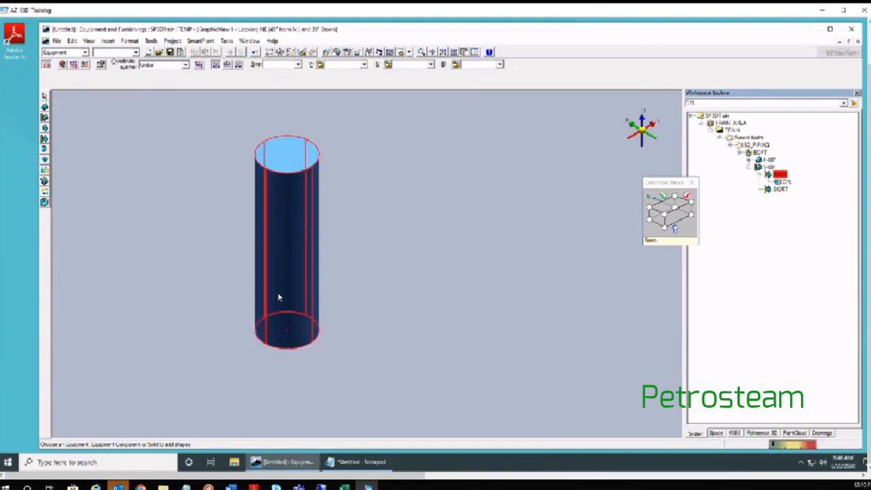
click(780, 175)
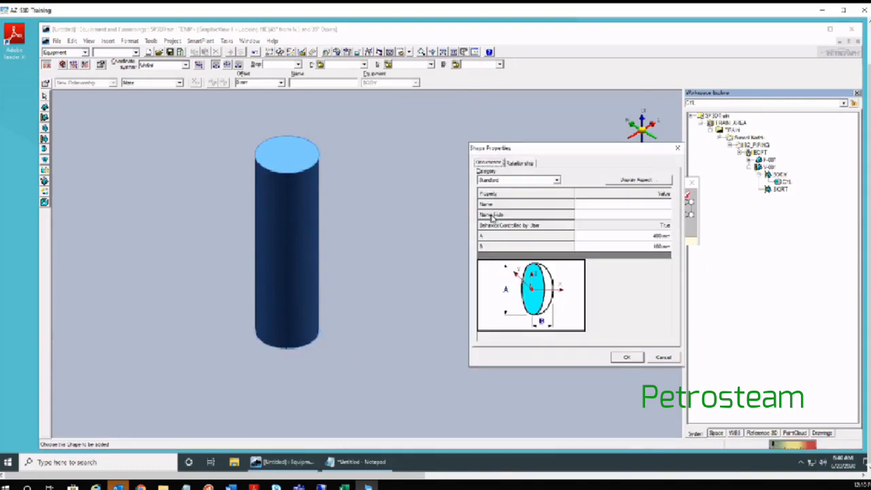
drag(592, 150, 490, 143)
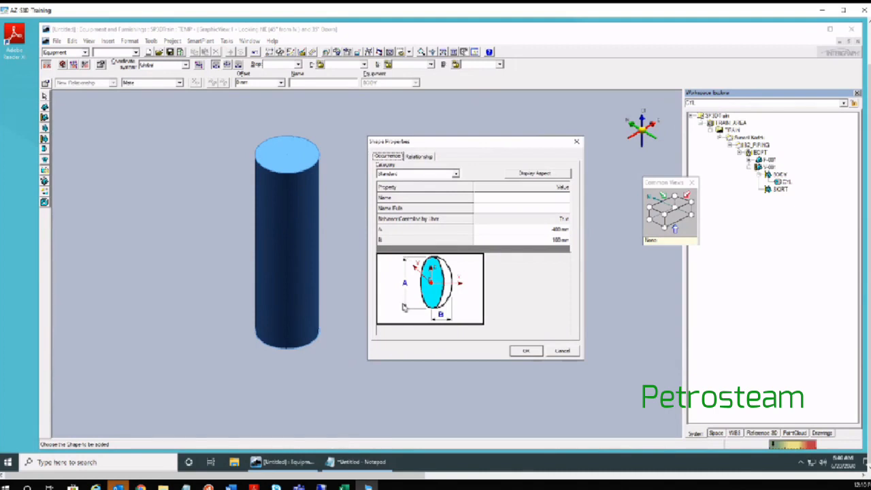
click(562, 230)
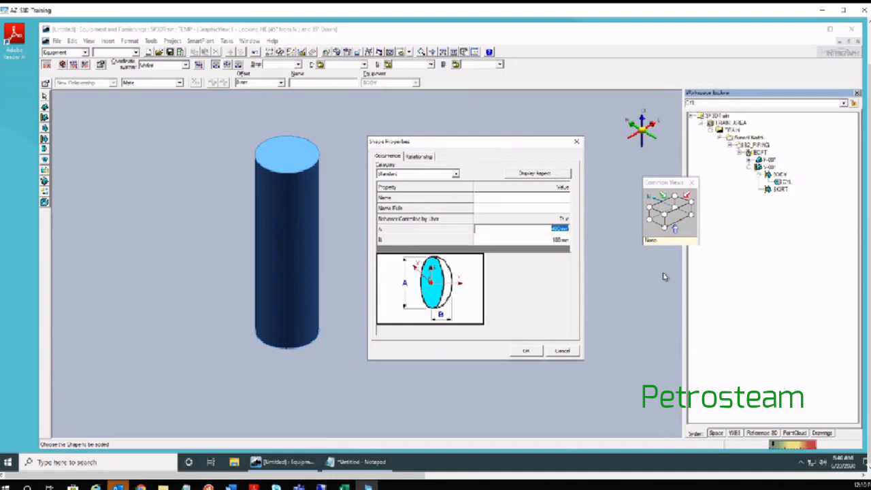
text(1500)
key(Tab)
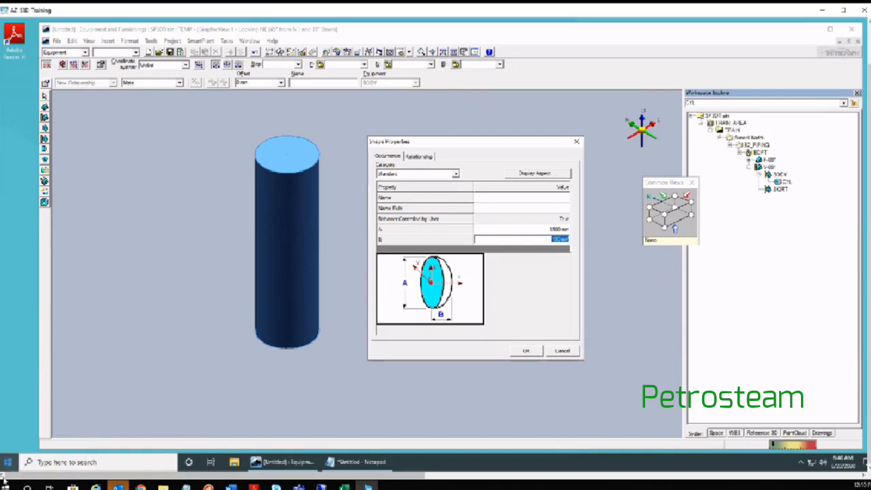
Step: Calculate 1500 ÷ 4 in Calculator and set the head's depth B to 375 mm
click(48, 463)
text(cal)
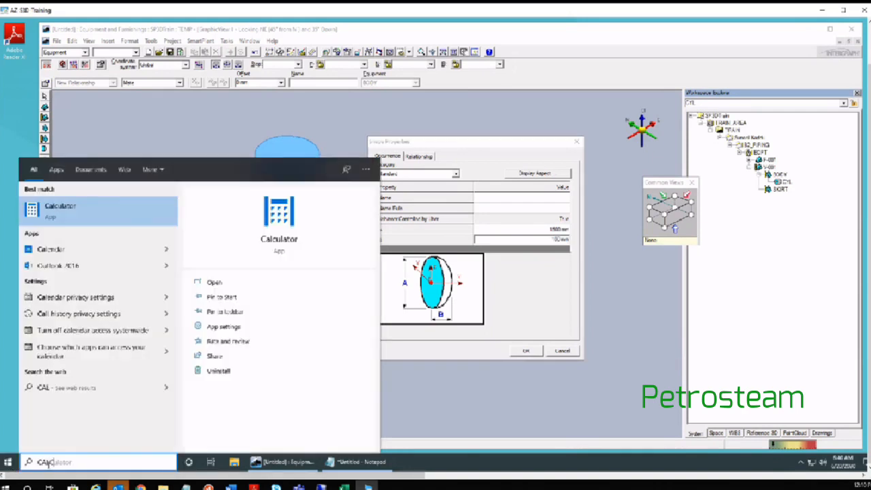
key(Return)
text(1500 ÷ 4)
key(Return)
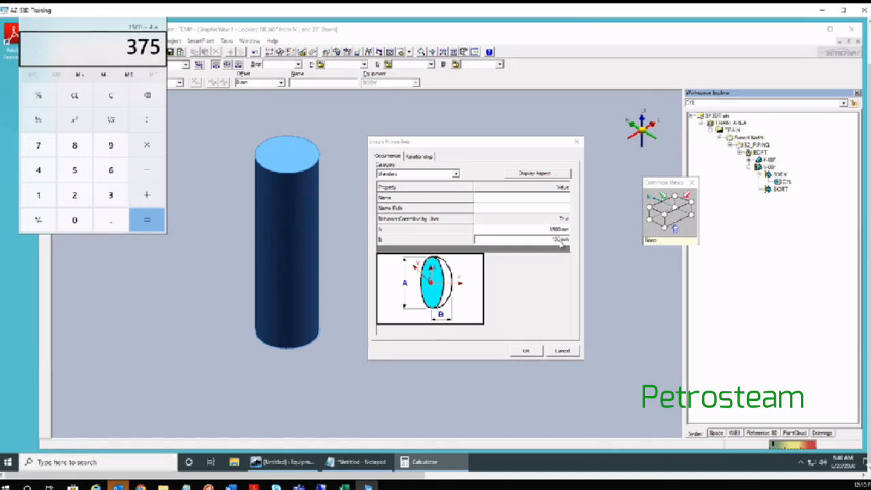
click(596, 254)
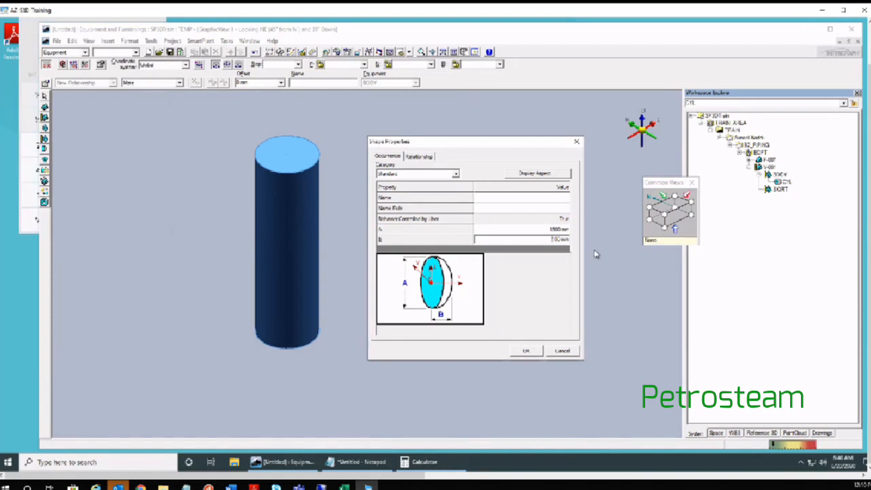
key(BackSpace)
key(Tab)
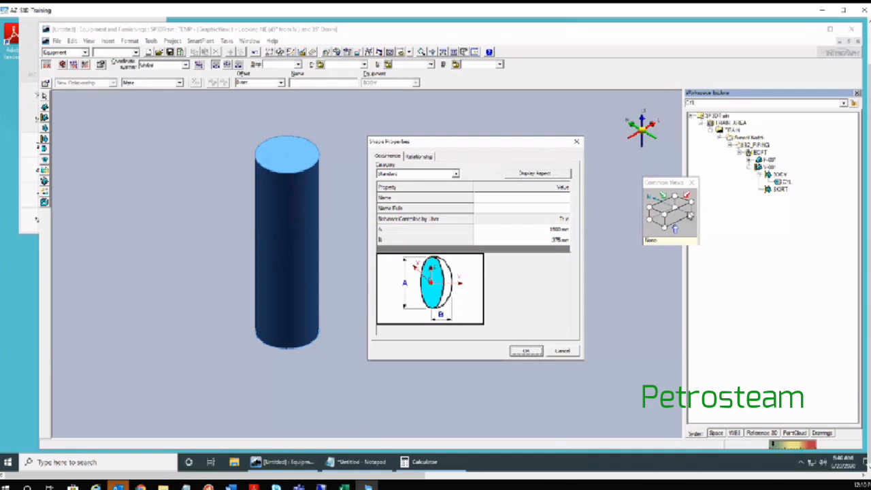
Step: Name the new head shape DISH and accept its shape properties
click(549, 198)
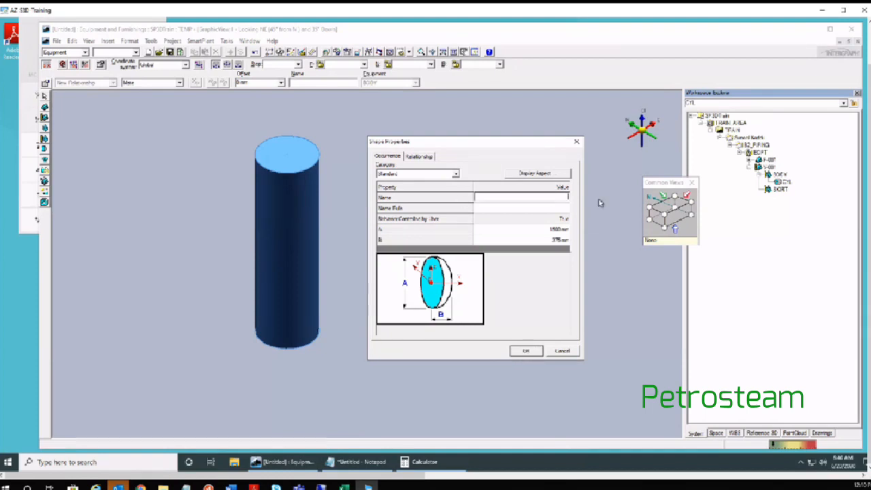
text(DISP)
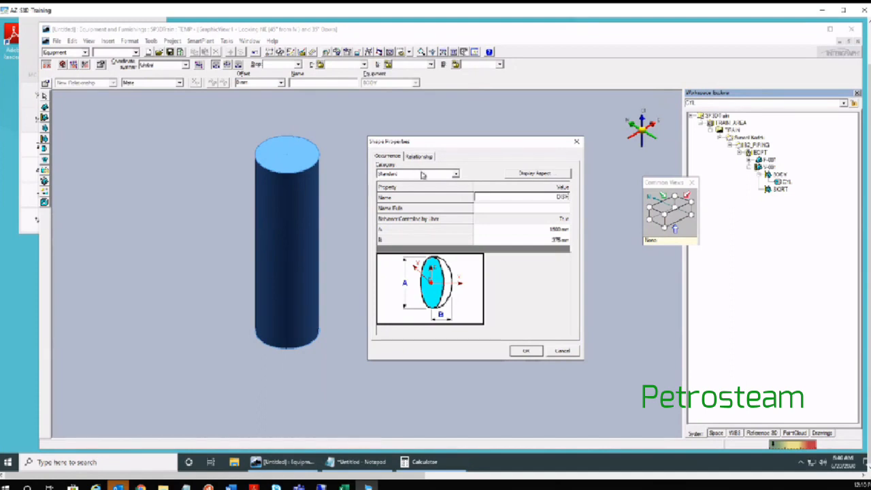
click(524, 351)
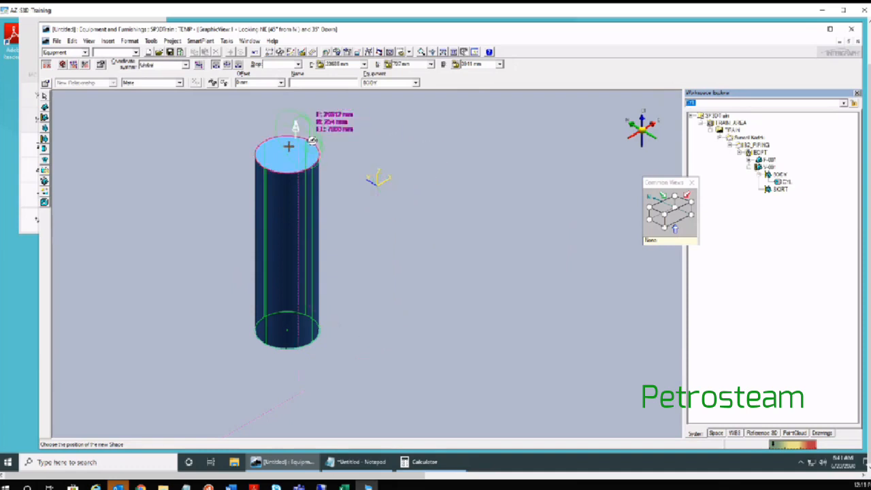
Step: Place the DISH head at the centre point of the cylinder's top face
scroll(286, 153, up, 4)
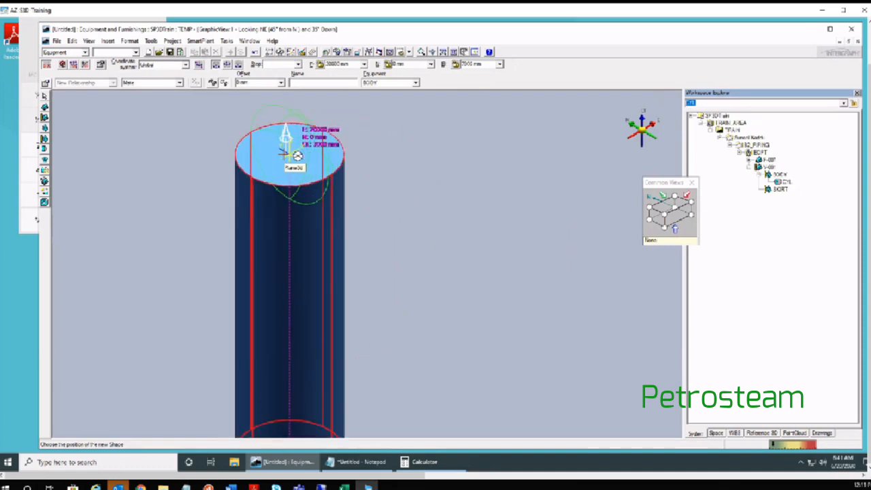
middle_drag(286, 152, 272, 206)
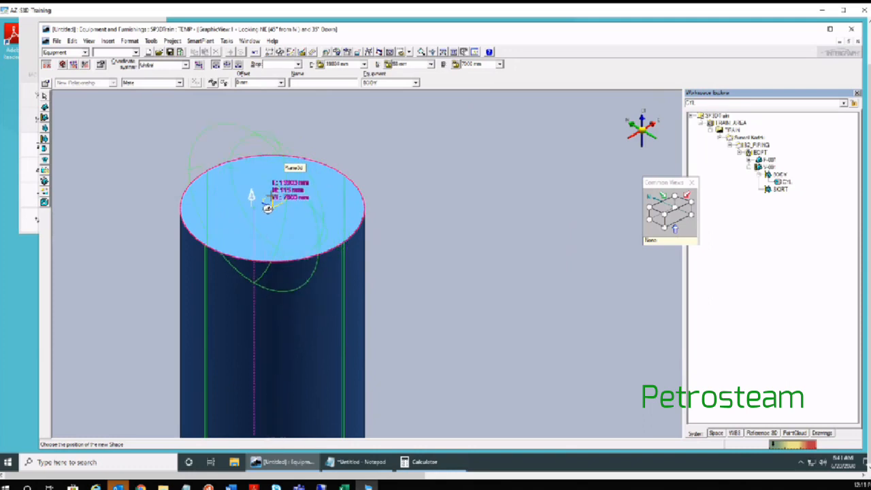
scroll(309, 184, up, 3)
scroll(314, 186, up, 1)
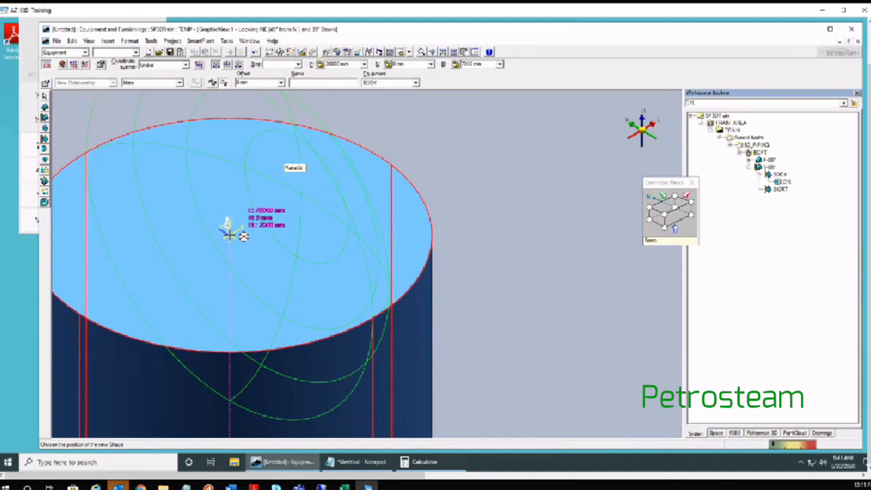
click(230, 234)
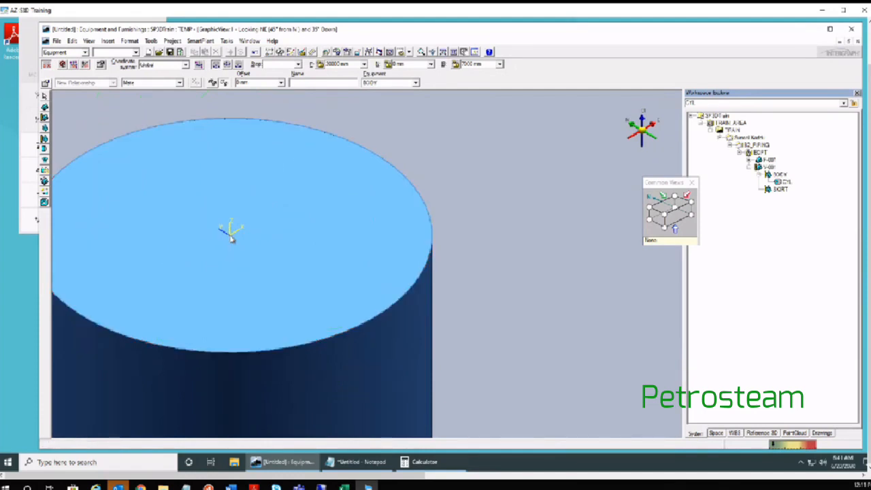
Step: Rotate the DISH head in quarter turns until it faces upward and caps the top of the cylinder
scroll(231, 237, down, 3)
scroll(231, 236, up, 5)
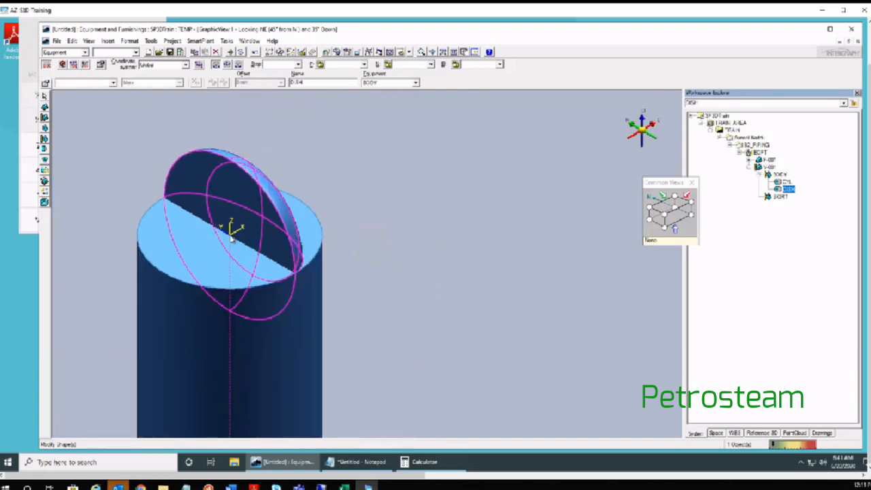
scroll(277, 279, up, 2)
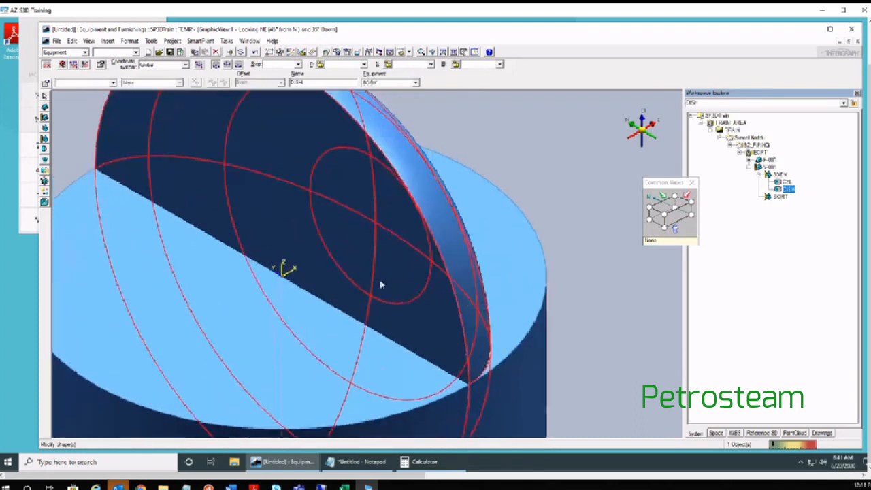
scroll(382, 286, down, 3)
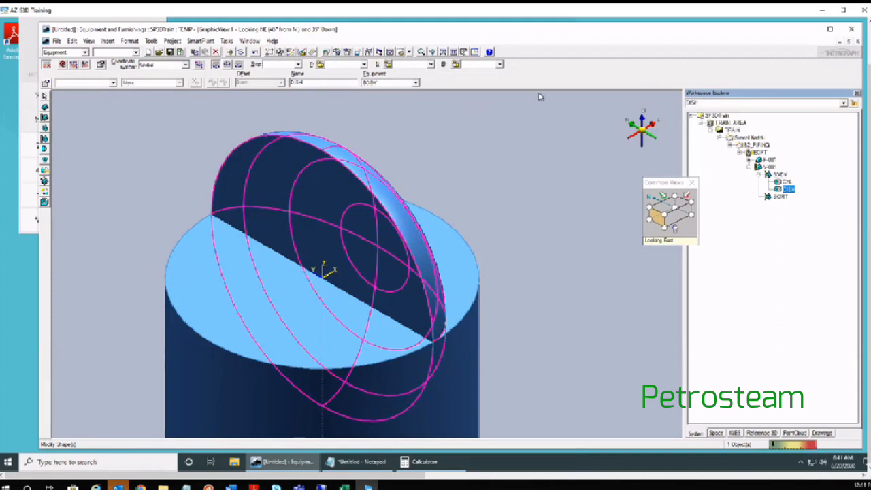
key(Up)
key(Left)
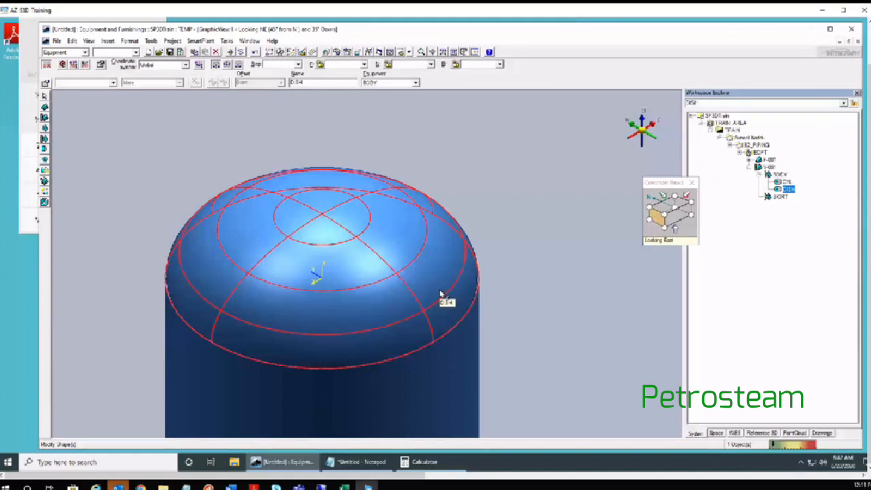
Step: Check how the DISH head lines up with the cylinder's edges from the front and from above
click(409, 54)
click(417, 73)
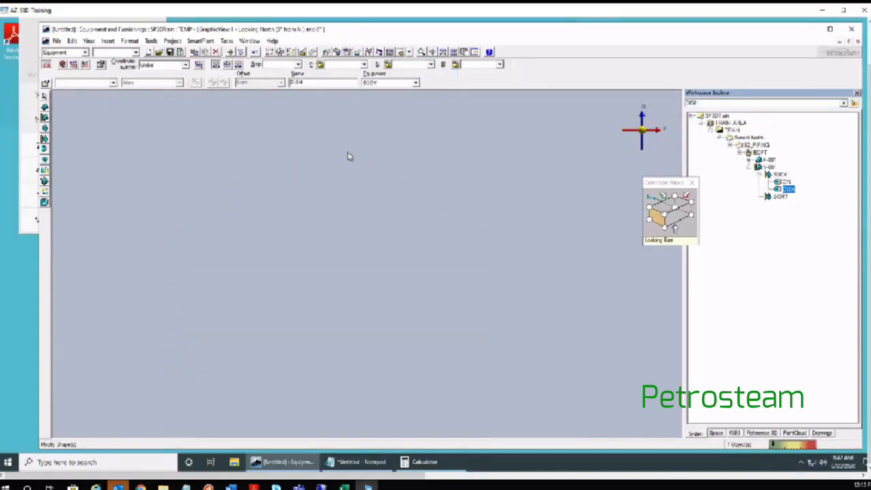
scroll(342, 172, down, 3)
click(454, 51)
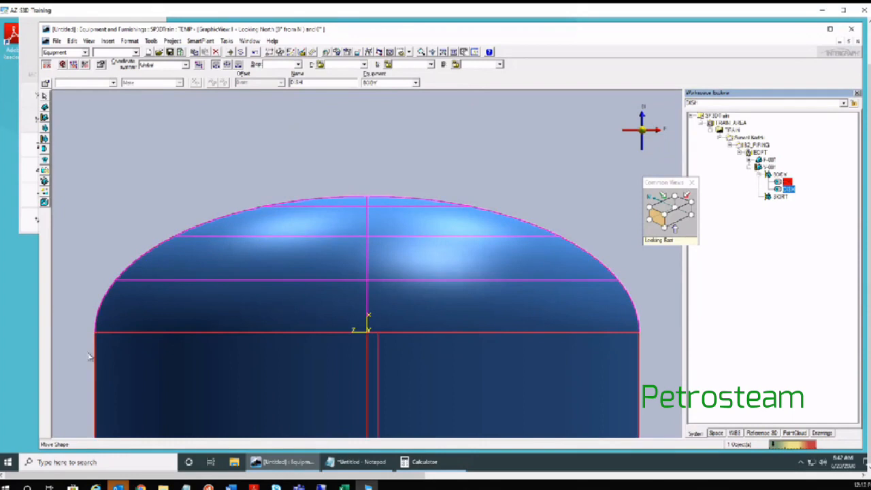
click(409, 54)
click(411, 62)
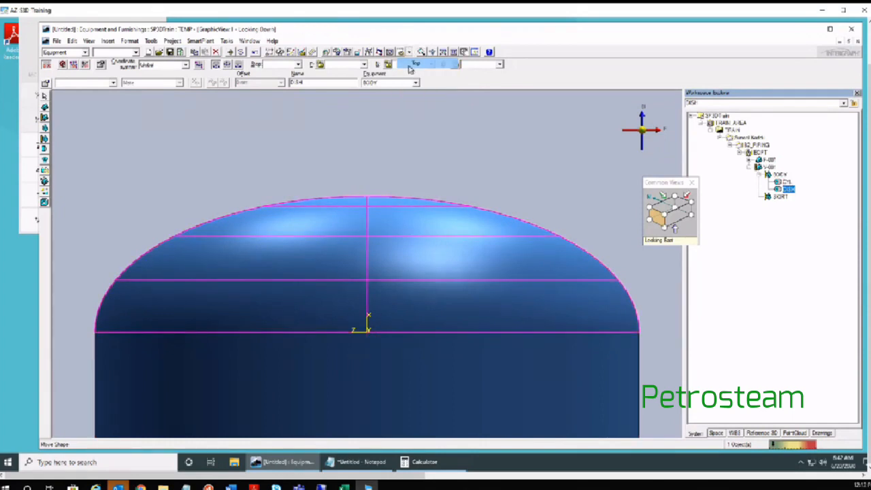
scroll(299, 249, down, 4)
scroll(304, 189, up, 3)
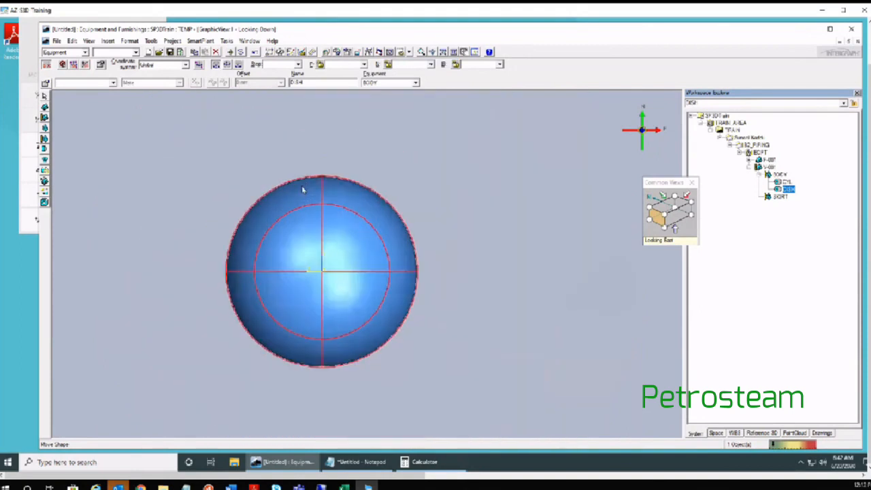
scroll(352, 193, up, 3)
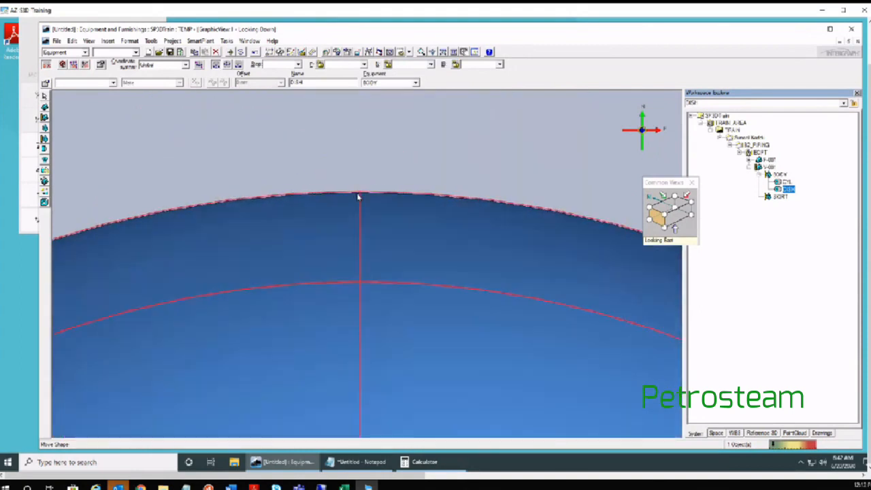
scroll(357, 245, down, 4)
scroll(361, 292, up, 4)
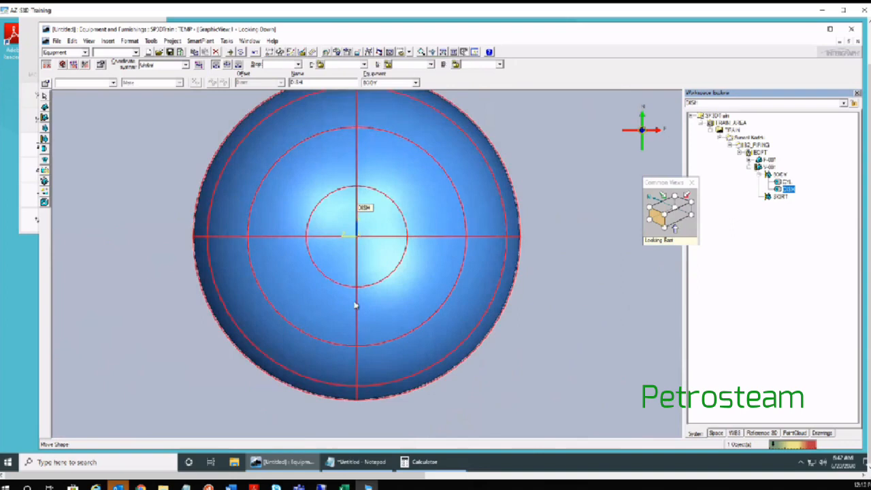
scroll(361, 275, up, 1)
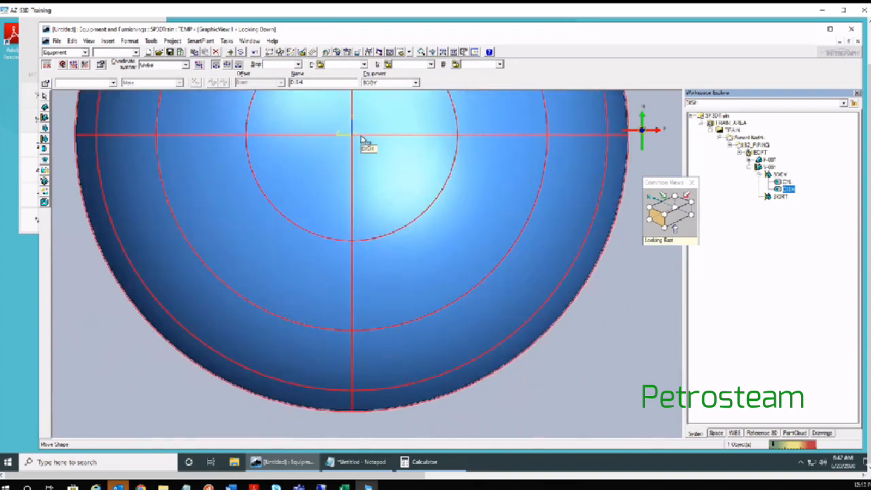
scroll(361, 138, down, 2)
middle_drag(358, 166, 373, 267)
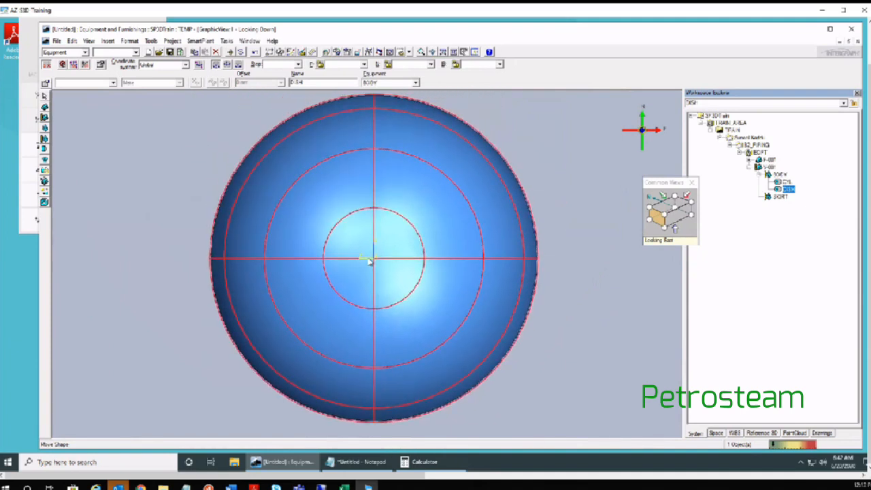
Step: Examine the whole capped cylinder in the isometric view and clear the head's selection
click(411, 53)
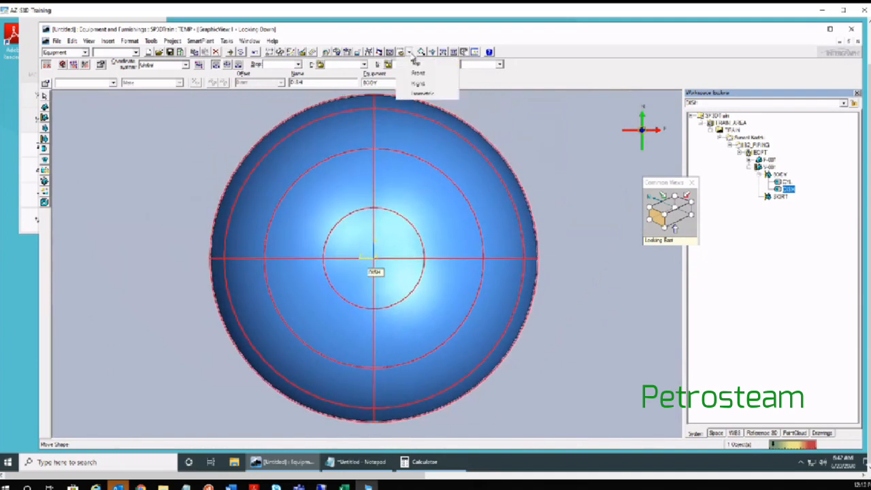
click(423, 93)
scroll(362, 279, down, 2)
scroll(368, 251, up, 1)
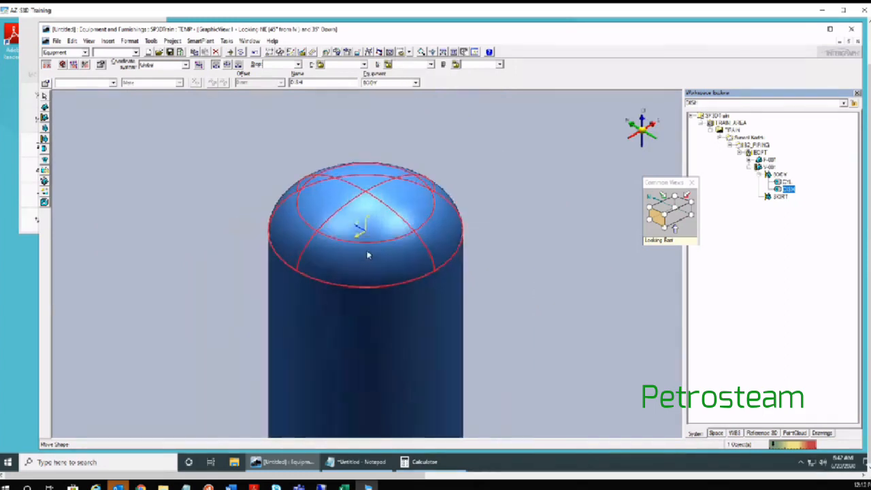
scroll(360, 235, up, 2)
scroll(305, 197, down, 3)
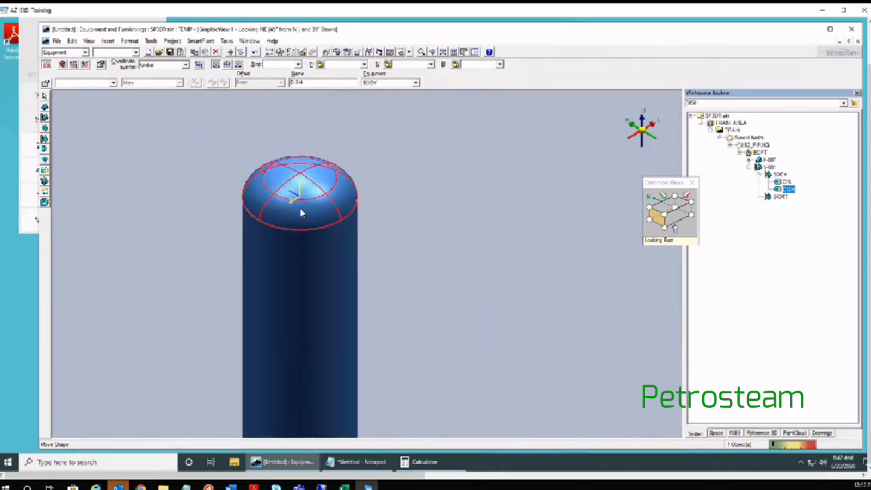
scroll(302, 213, down, 3)
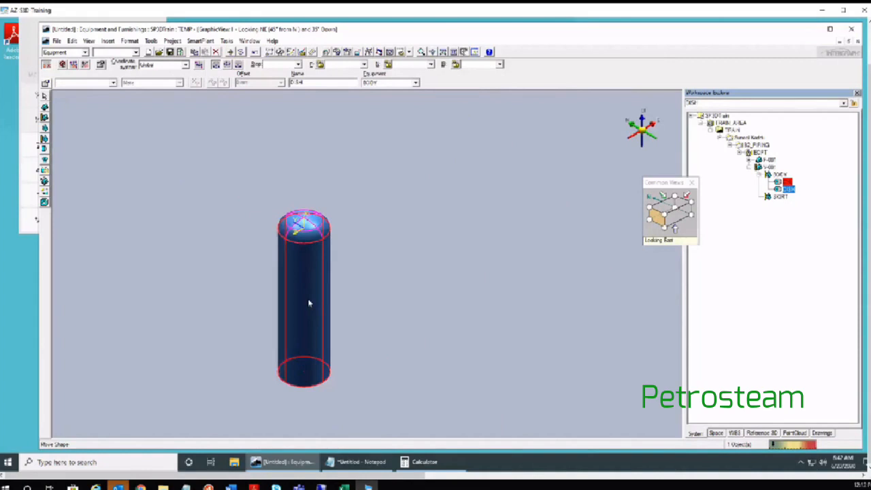
middle_drag(309, 303, 305, 271)
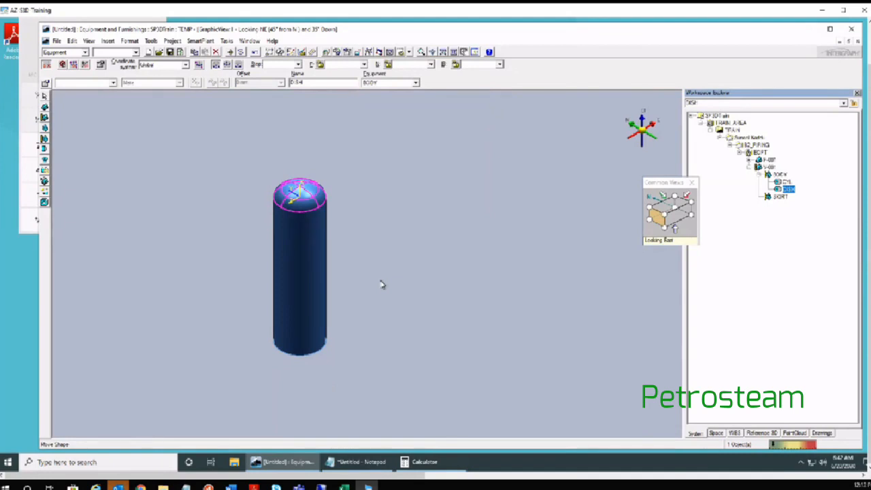
click(179, 268)
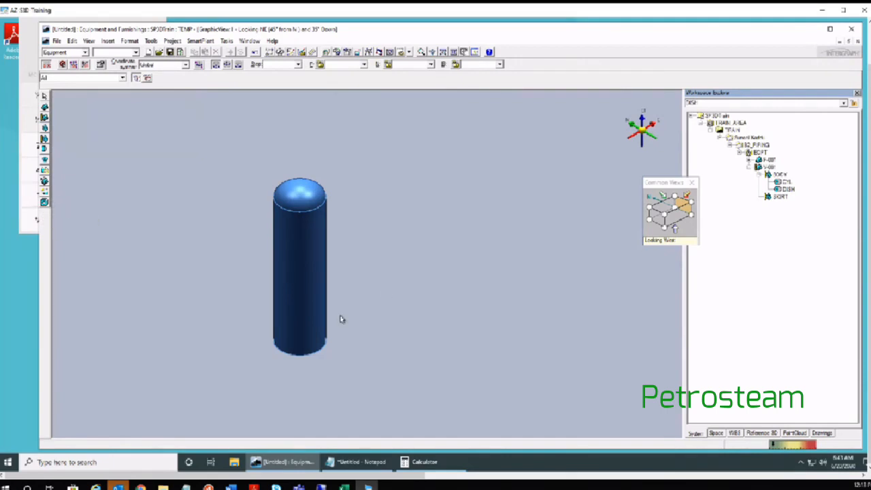
Step: Look at the cylinder's uncapped bottom end and show the whole vessel in the front view
middle_drag(341, 317, 341, 217)
scroll(296, 274, up, 2)
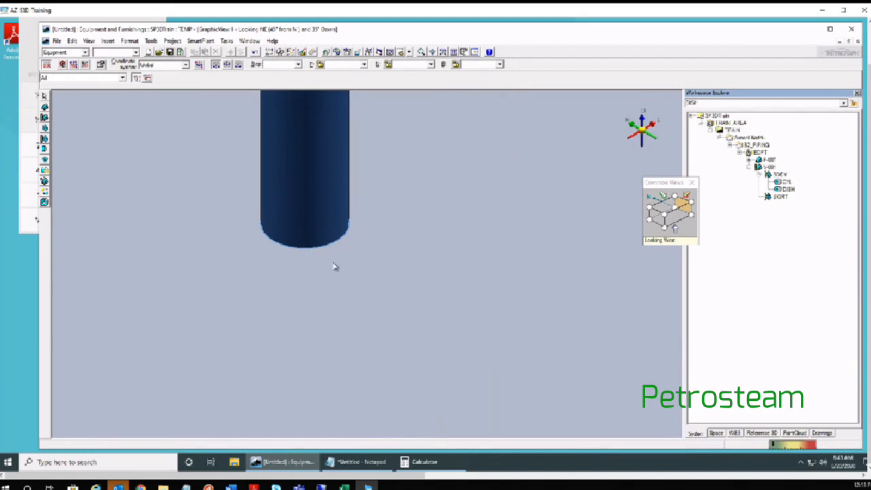
middle_drag(315, 265, 296, 302)
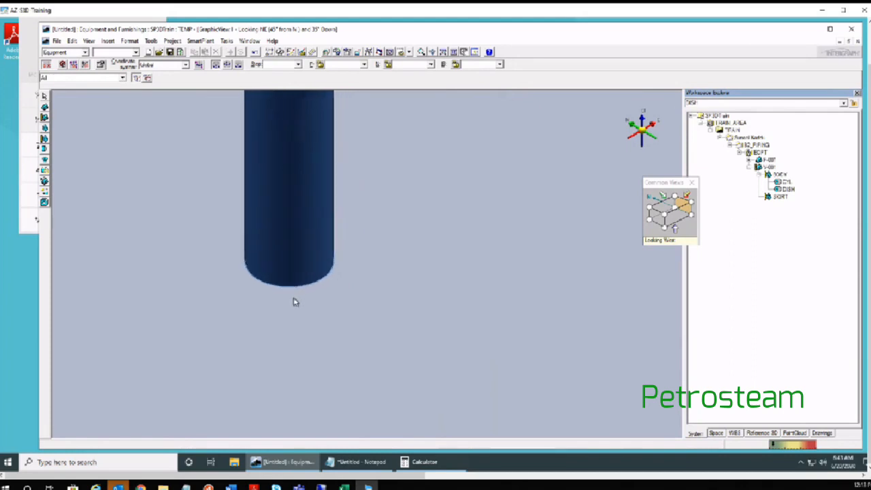
scroll(297, 301, down, 2)
middle_drag(290, 253, 288, 247)
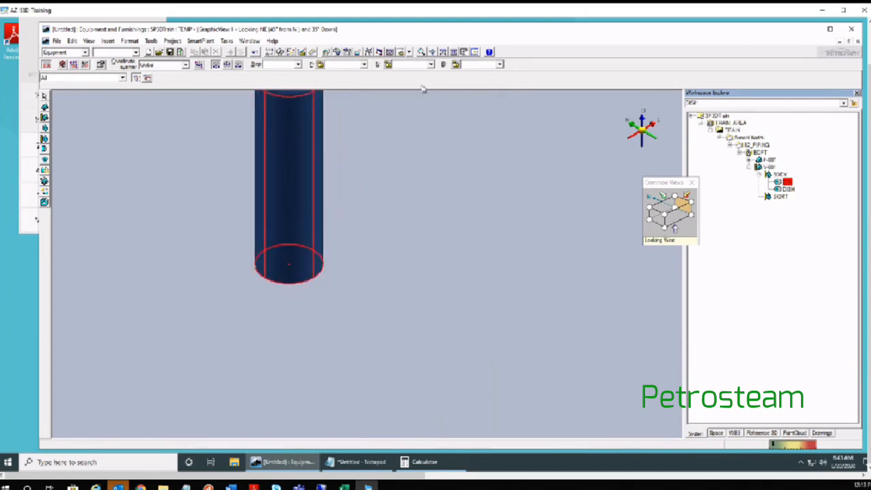
click(409, 51)
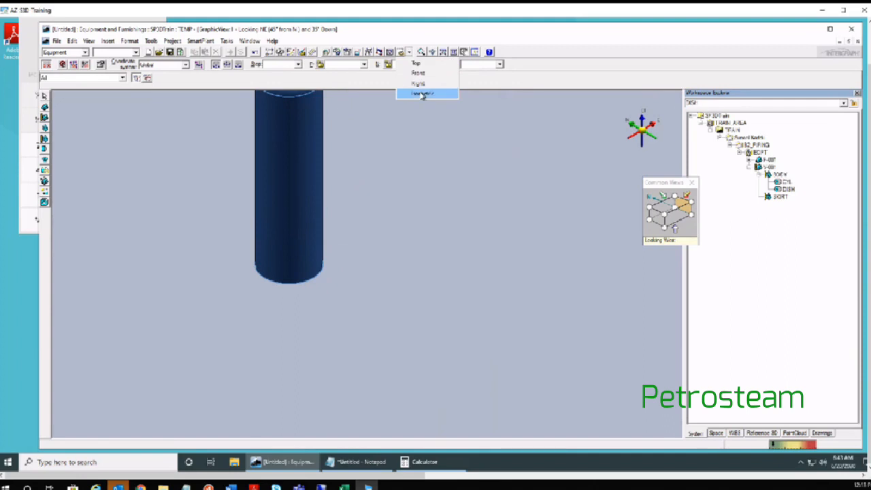
click(419, 73)
middle_drag(422, 313, 397, 301)
click(318, 315)
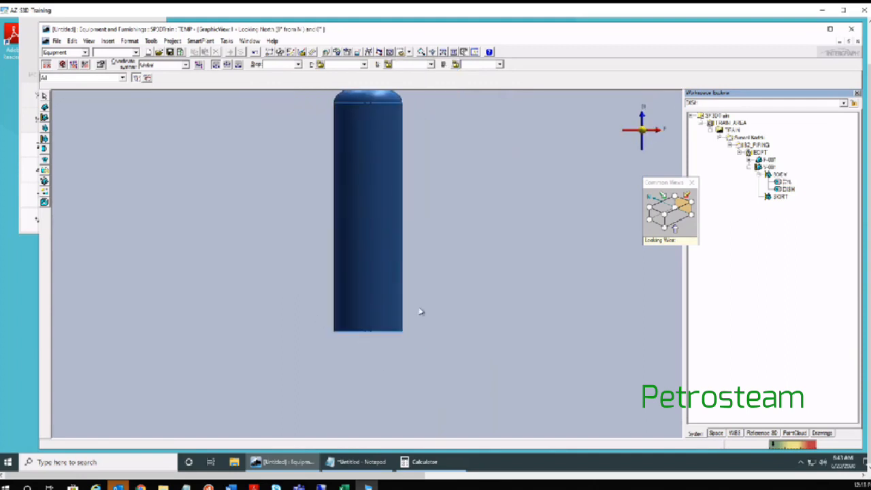
middle_drag(371, 258, 325, 267)
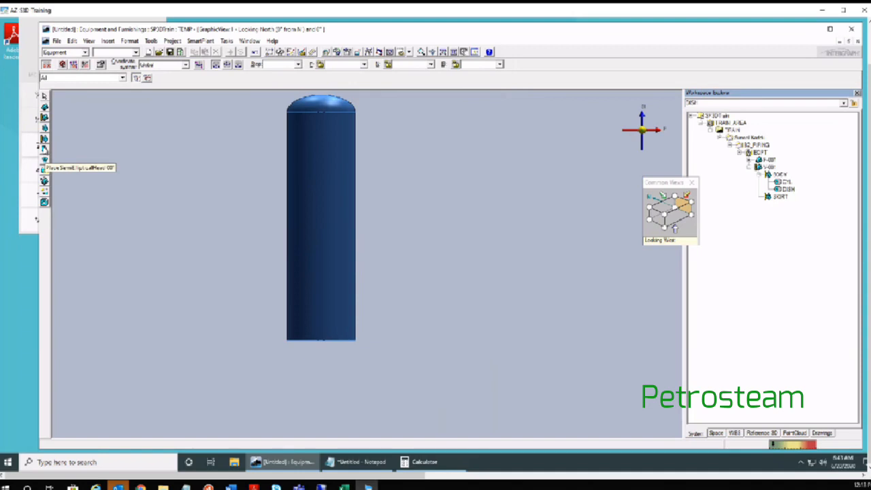
Step: Define a second semi-elliptical head under the BODY component, named DISH2, with A 1500 mm and B 375 mm
click(44, 149)
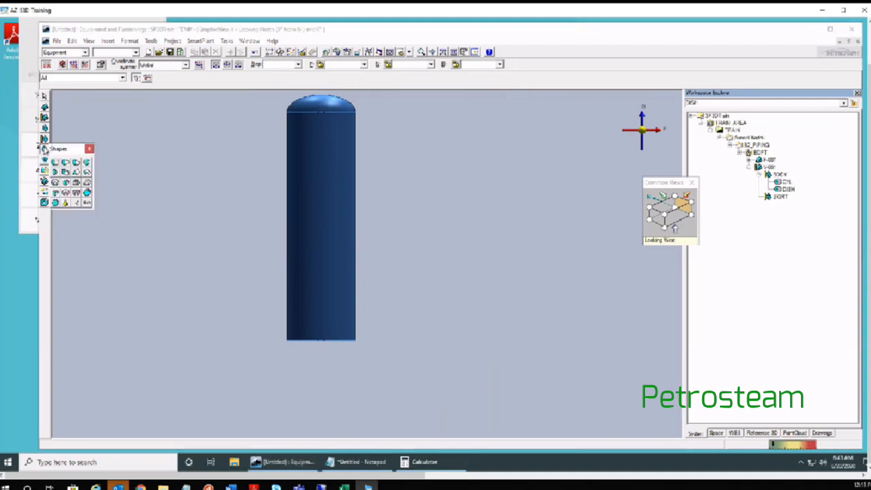
drag(65, 150, 46, 255)
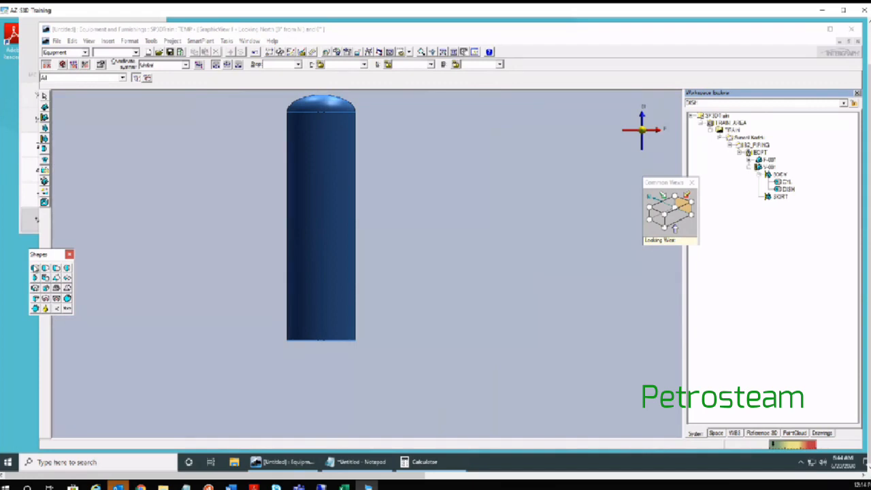
click(156, 326)
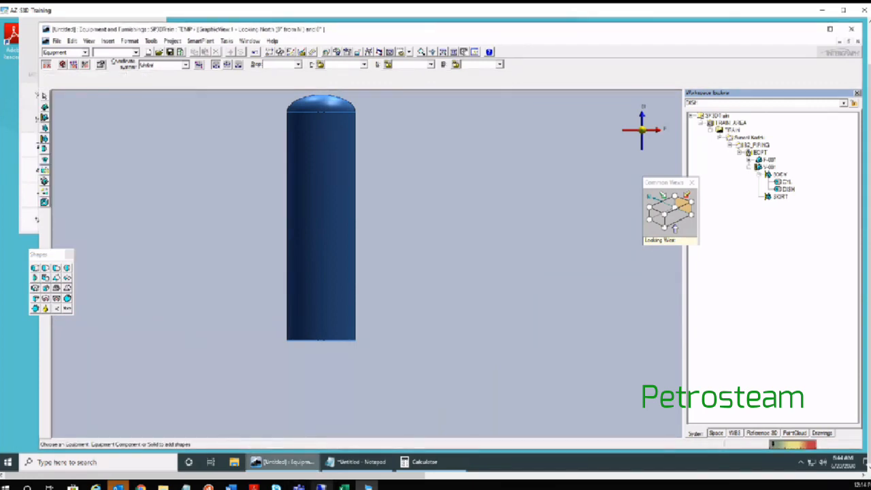
click(779, 175)
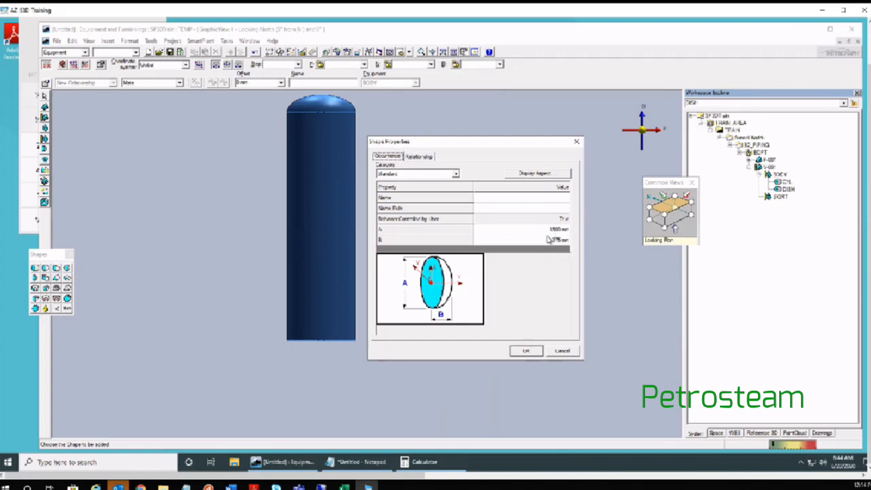
click(565, 197)
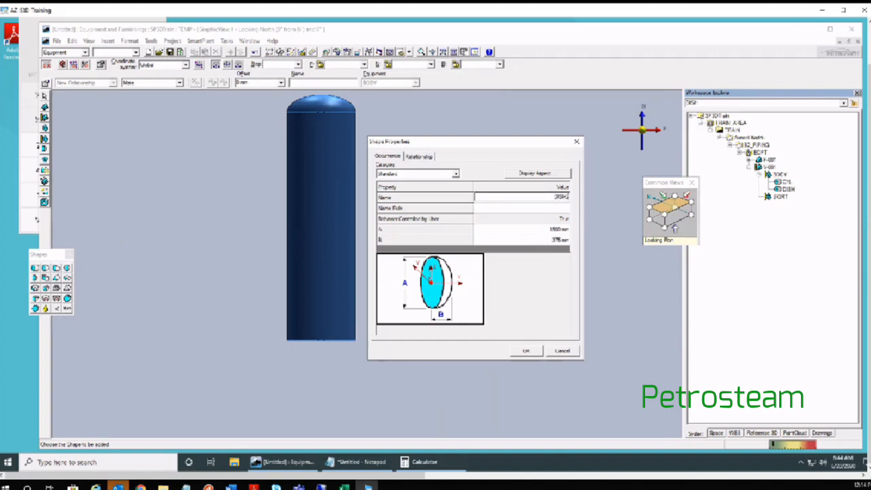
click(527, 351)
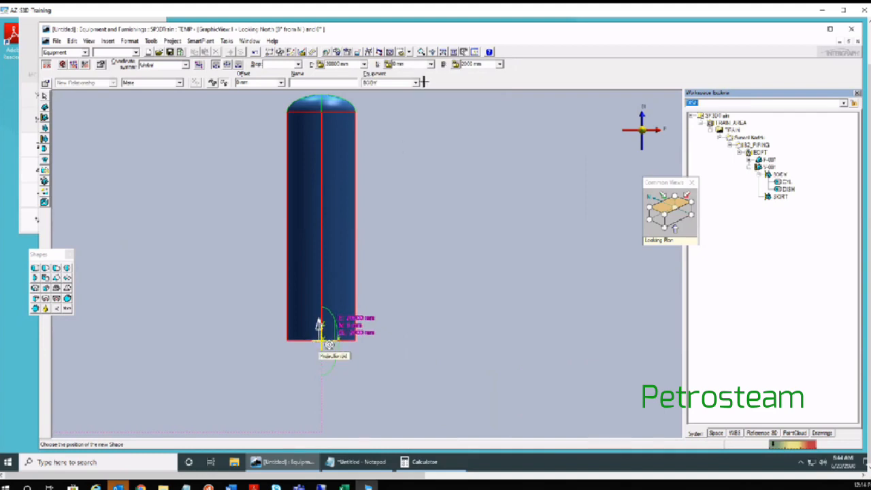
Step: Place the DISH2 head at the centre of the cylinder's bottom end, working in the isometric view
click(410, 53)
click(411, 56)
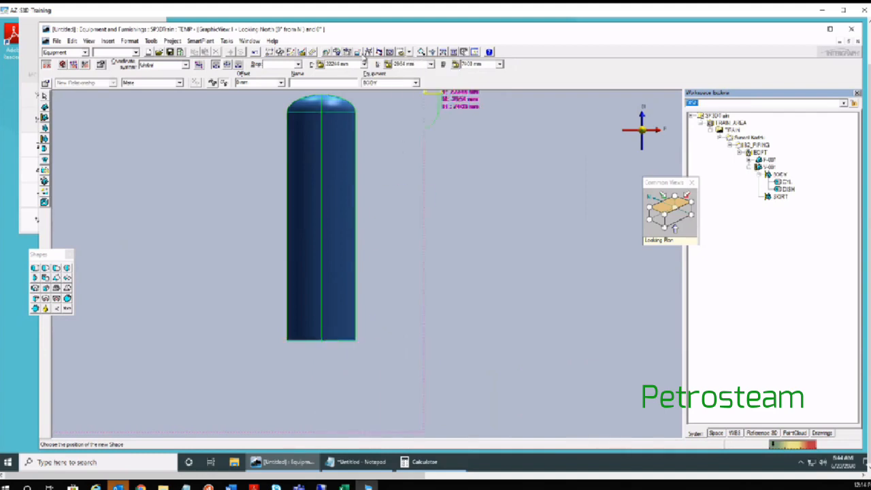
click(666, 231)
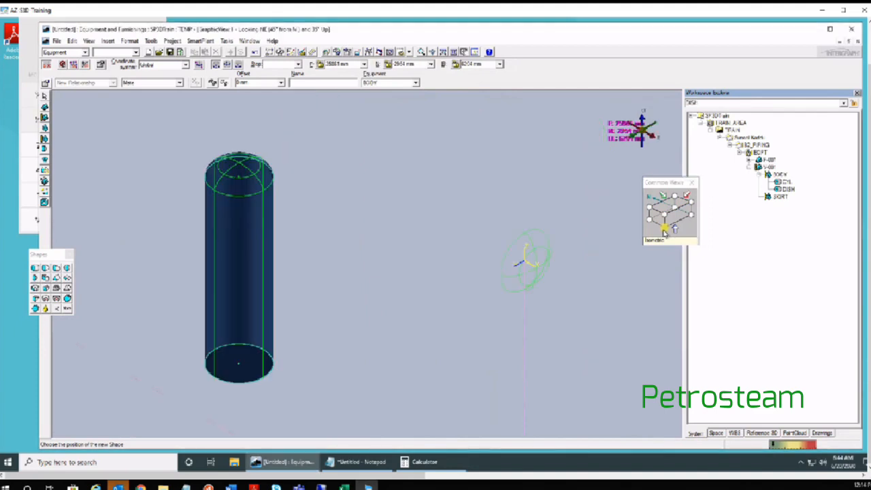
scroll(238, 369, up, 3)
scroll(245, 354, up, 2)
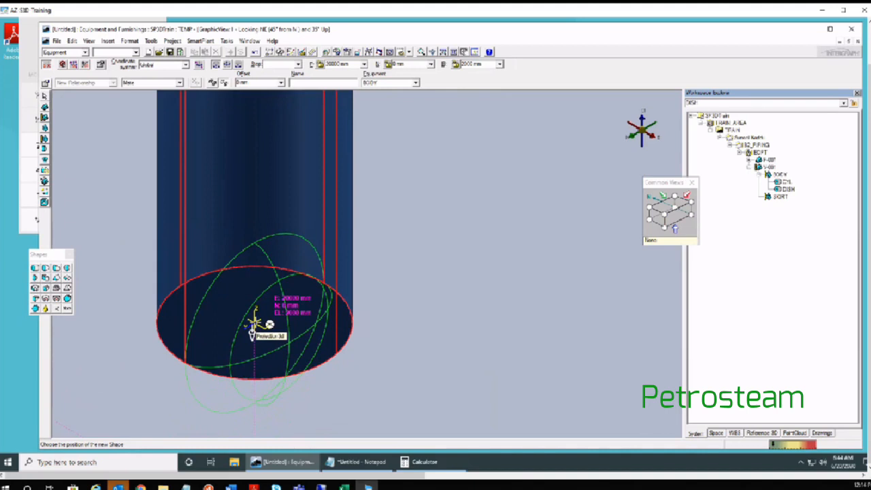
click(253, 327)
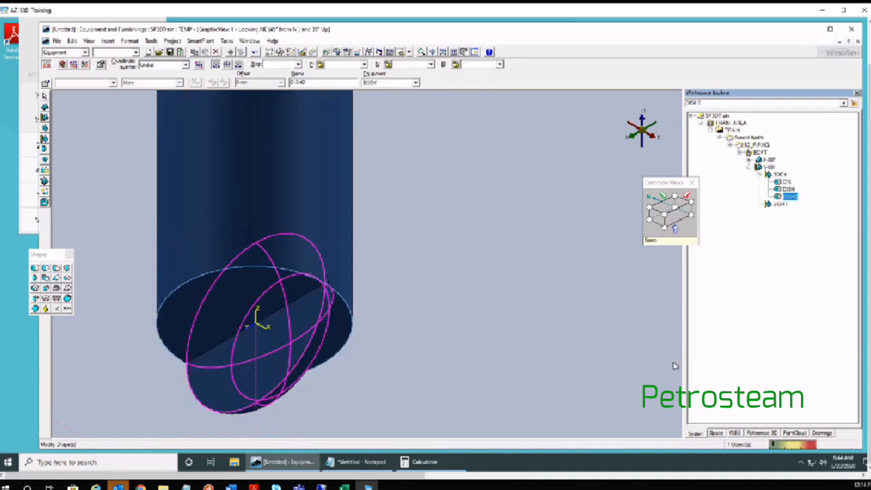
Step: Rotate the DISH2 head until it faces downward and caps the bottom of the cylinder
middle_drag(503, 235, 574, 182)
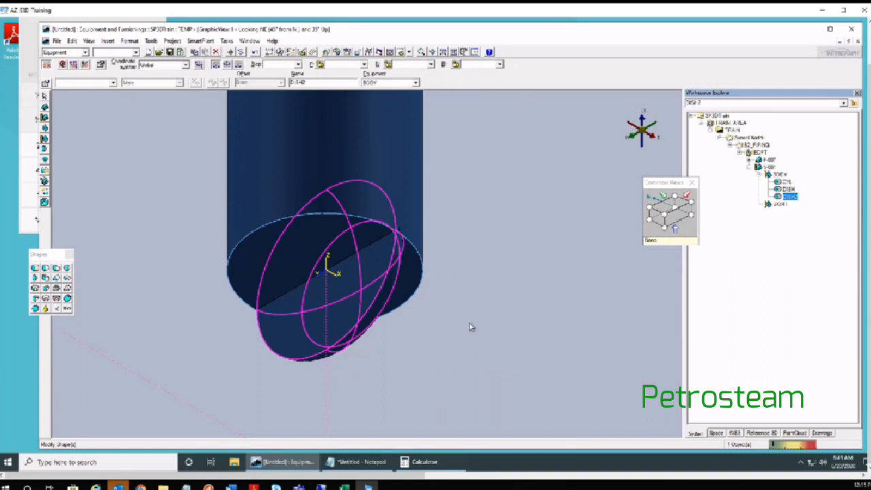
key(Right)
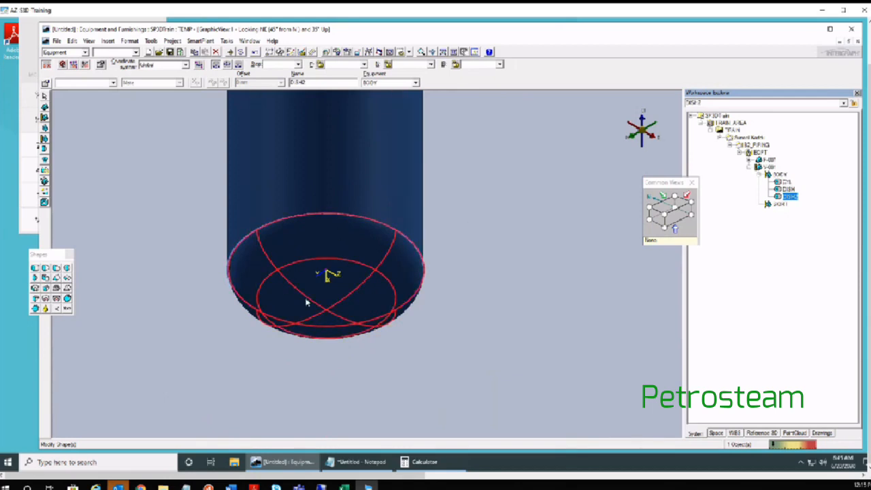
scroll(304, 300, up, 3)
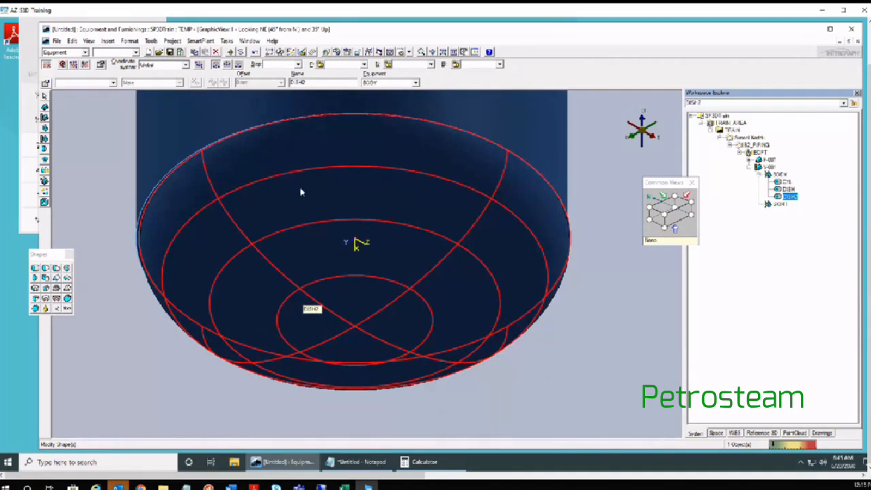
Step: Check in the front view how the DISH2 head lines up with both edges of the cylinder's bottom end
click(409, 52)
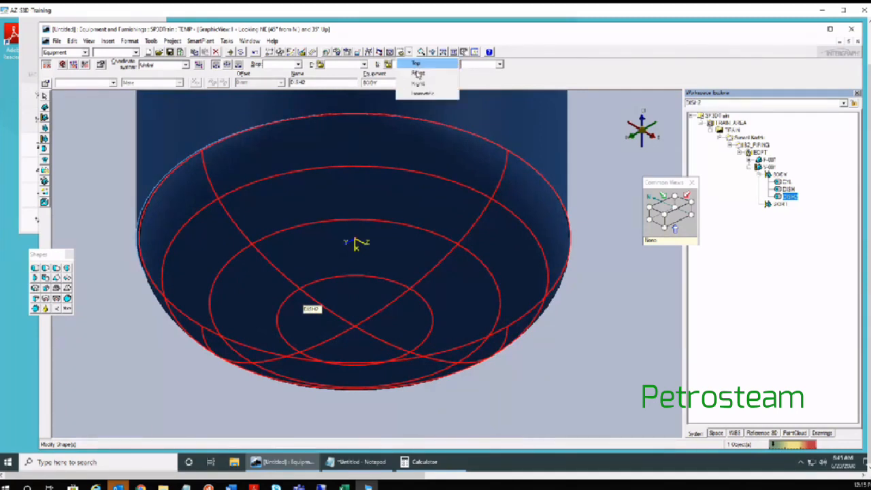
click(417, 73)
scroll(372, 218, down, 2)
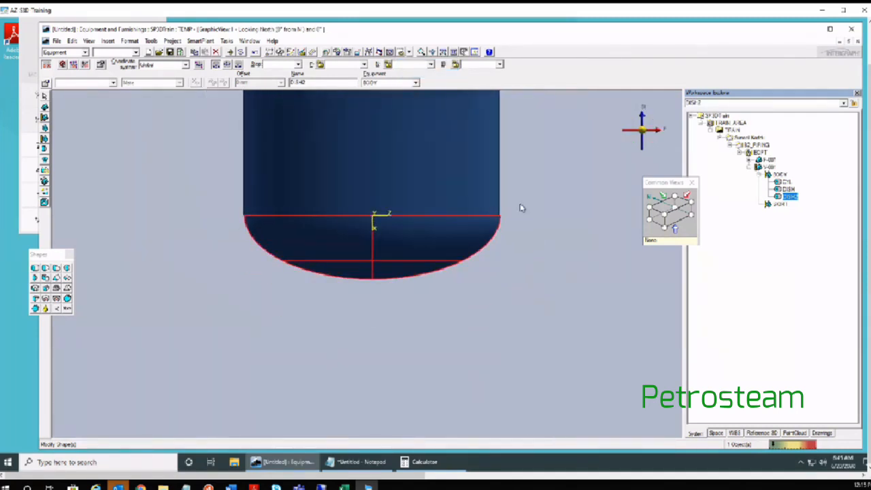
scroll(428, 247, down, 3)
middle_drag(424, 239, 344, 244)
scroll(343, 244, up, 4)
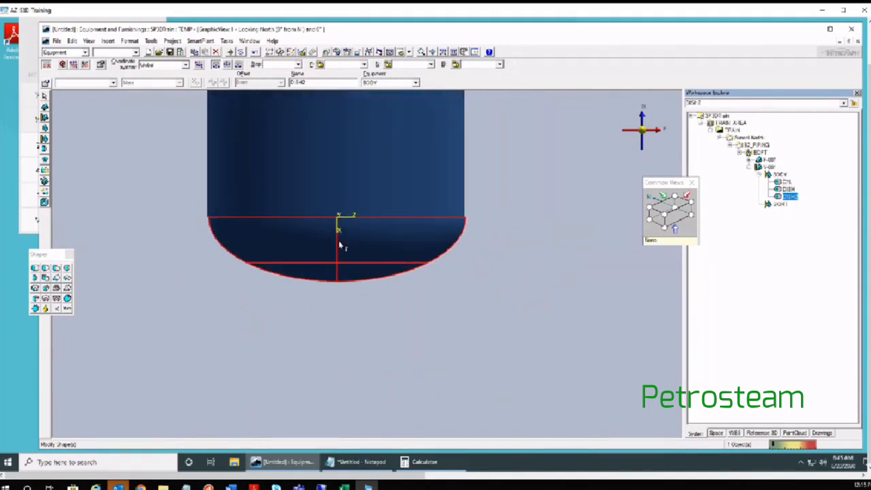
scroll(294, 236, up, 2)
scroll(140, 209, up, 3)
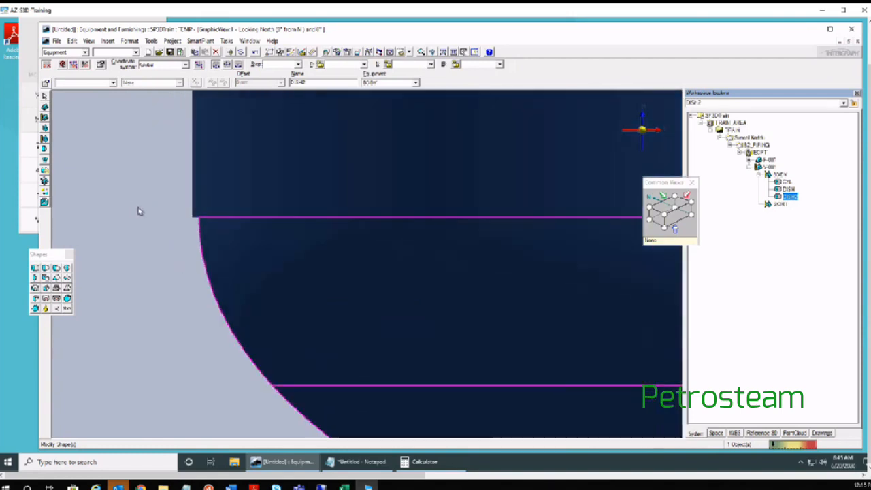
scroll(145, 216, down, 4)
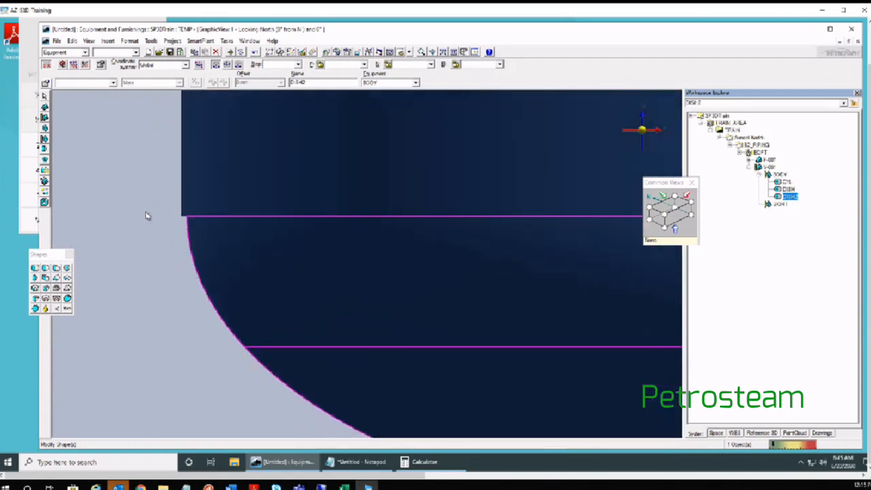
scroll(145, 216, down, 1)
scroll(311, 230, up, 4)
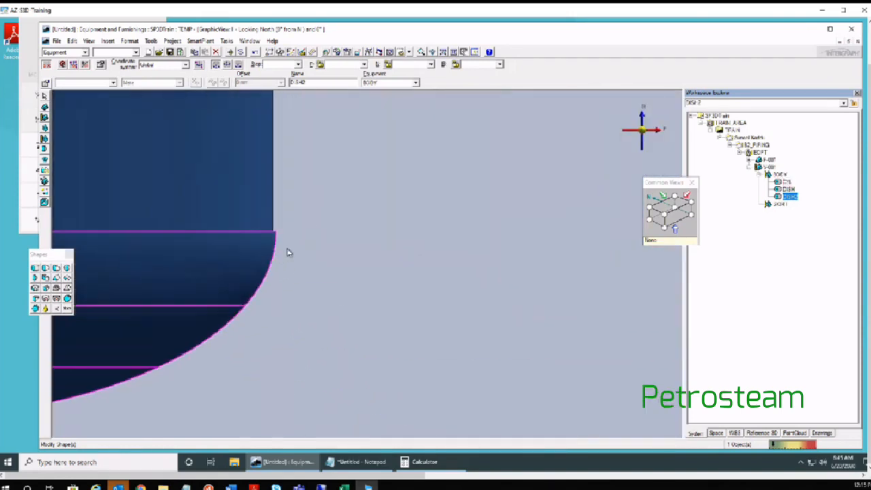
scroll(288, 173, down, 3)
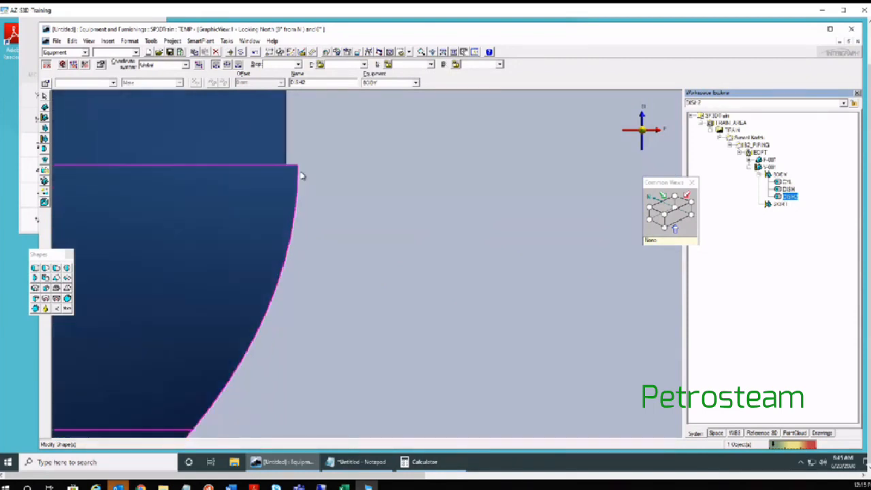
scroll(301, 176, down, 4)
Step: Check how the upper DISH head lines up with both edges of the cylinder's top end for comparison
middle_drag(245, 197, 215, 411)
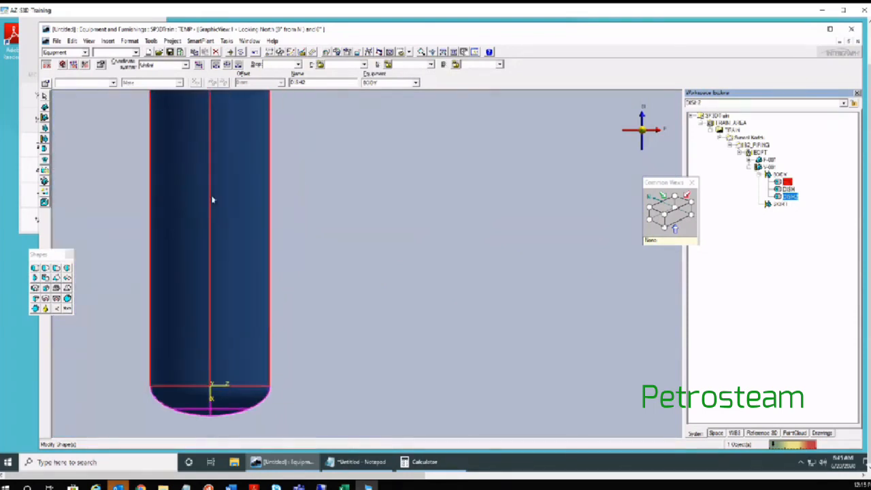
scroll(132, 301, up, 6)
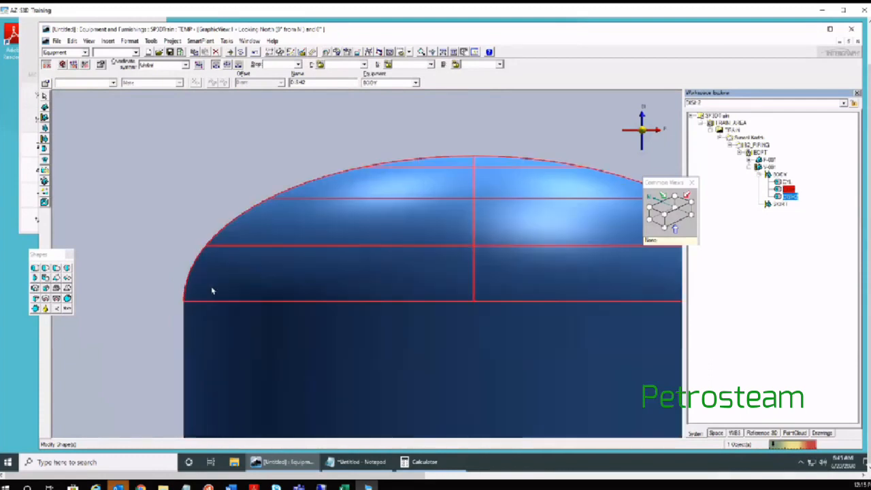
scroll(128, 342, up, 2)
scroll(110, 343, down, 6)
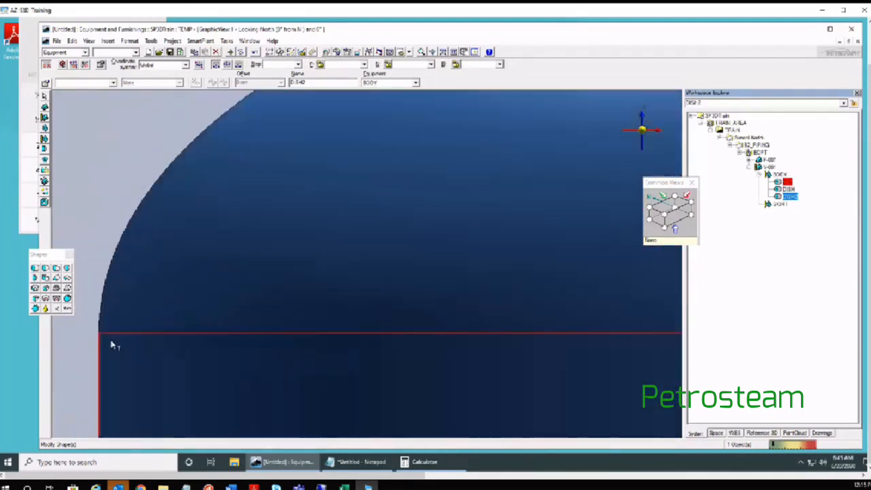
scroll(113, 345, down, 2)
scroll(459, 350, up, 5)
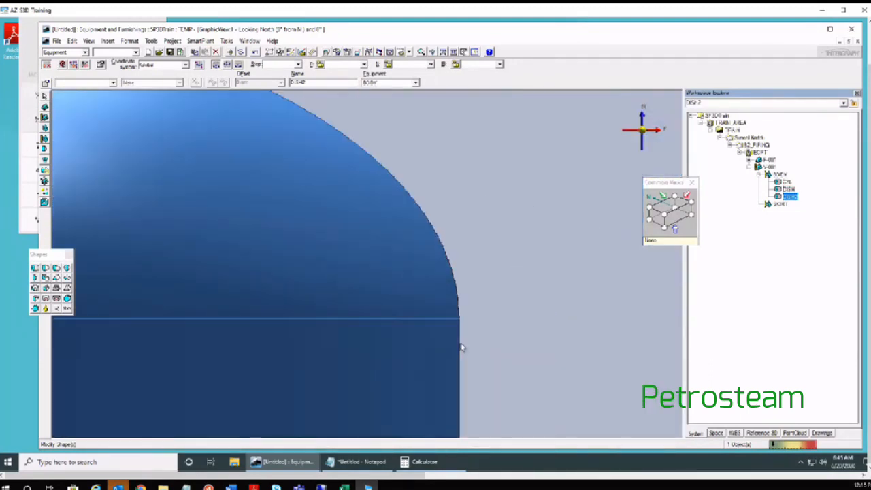
scroll(465, 346, down, 6)
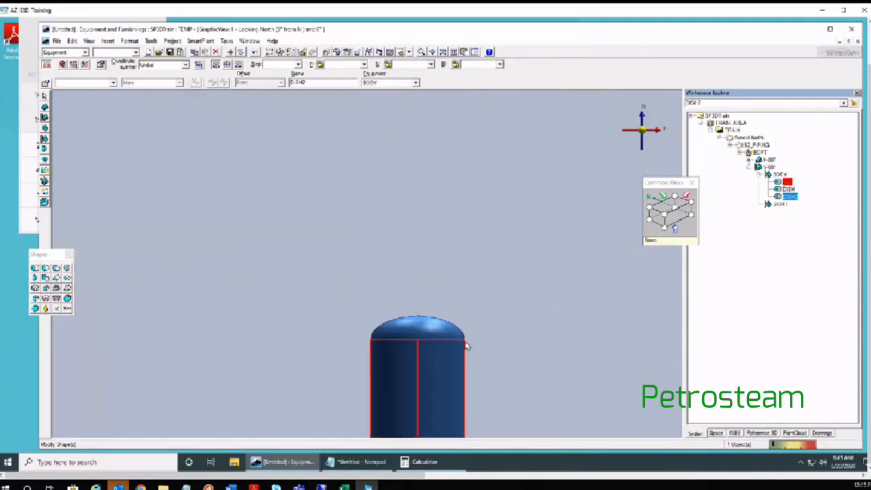
Step: Move the DISH2 head to exact coordinates East 20000 mm, North 0 mm and Elevation 2000 mm
middle_drag(360, 217, 348, 207)
scroll(332, 365, up, 5)
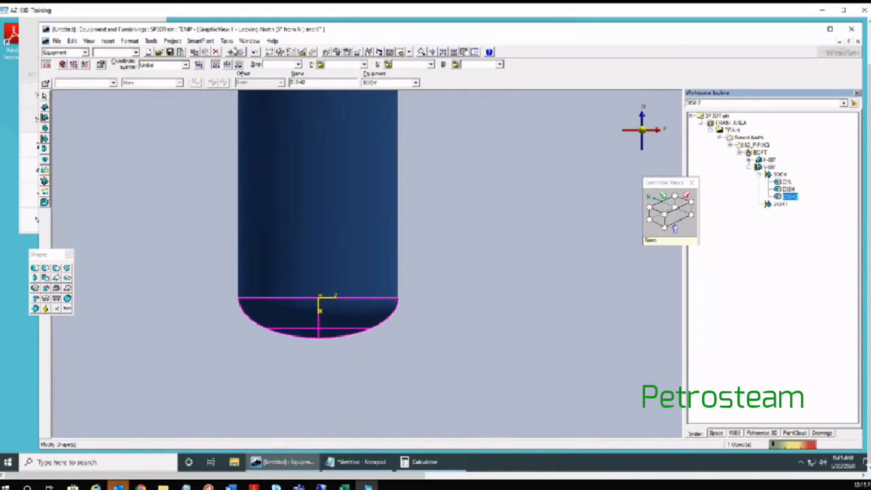
click(232, 53)
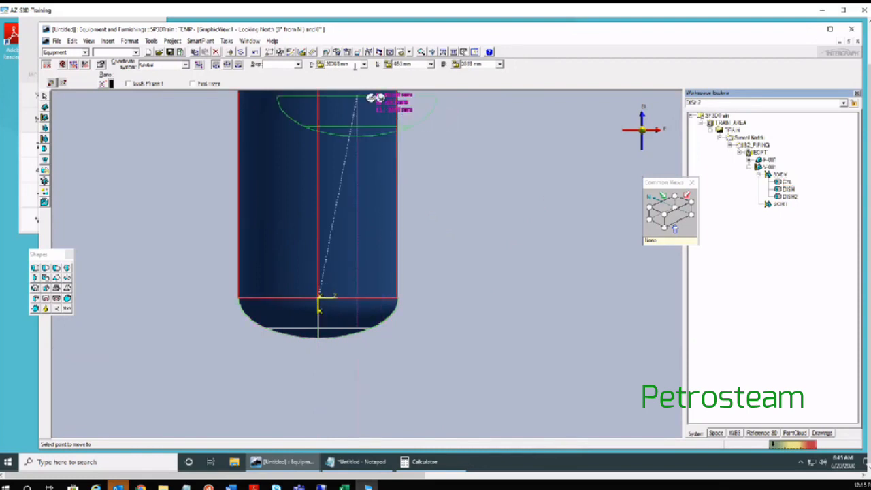
click(354, 63)
text(30000)
key(Return)
click(418, 63)
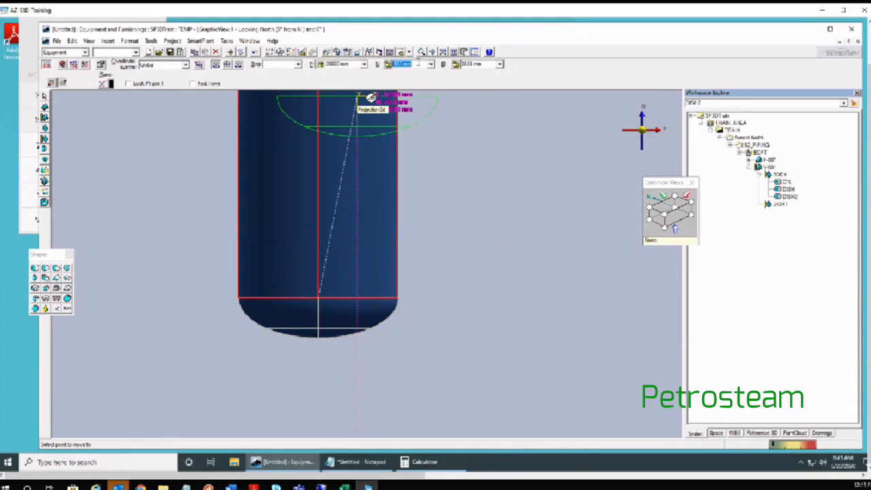
text(2)
key(Return)
click(487, 64)
text(2)
key(Return)
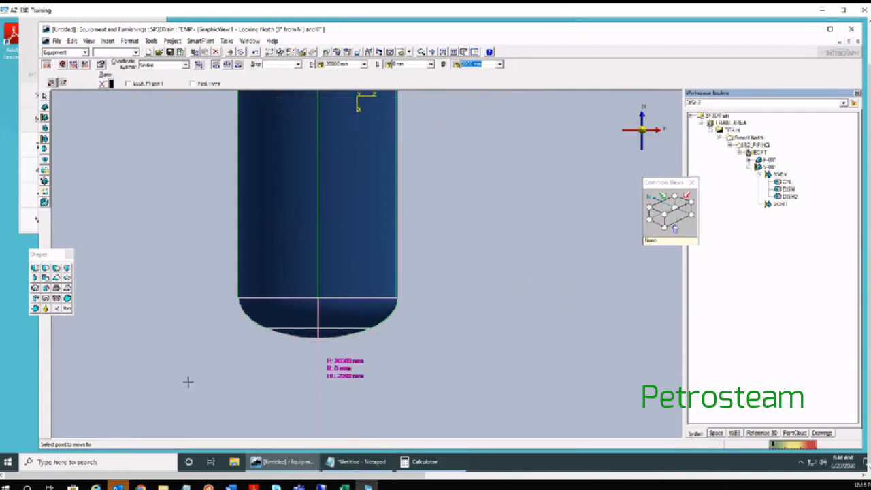
click(251, 324)
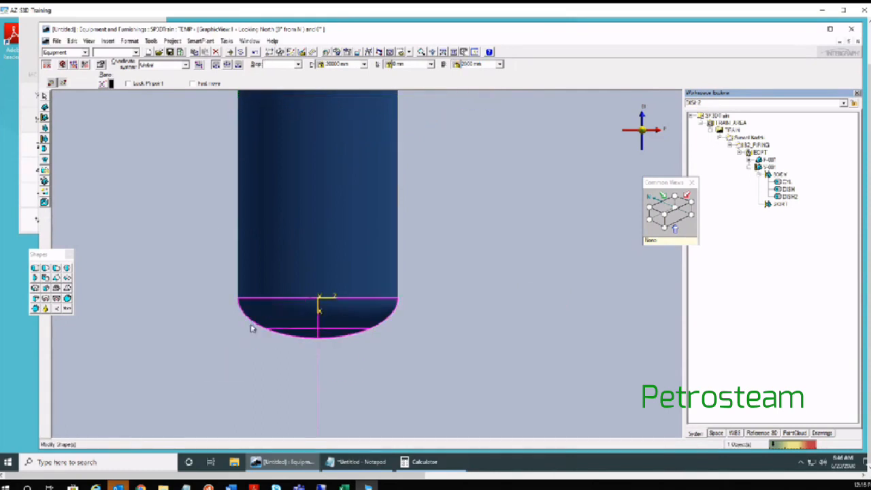
click(249, 324)
Step: Recheck the alignment of the moved DISH2 head with both sides of the cylinder's bottom end
scroll(282, 324, up, 3)
scroll(196, 280, up, 5)
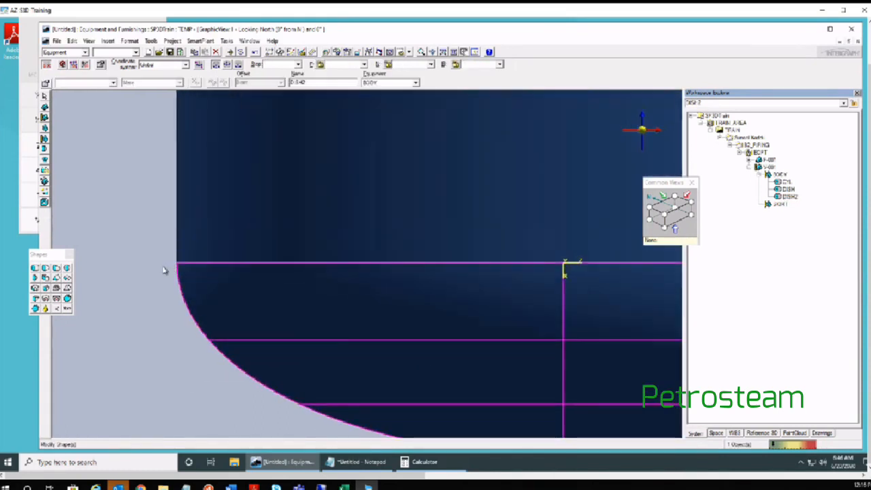
scroll(139, 297, down, 4)
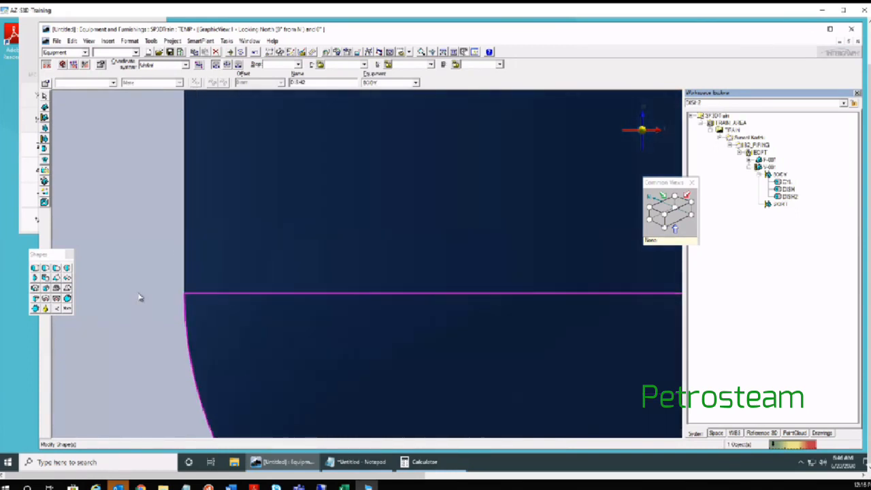
scroll(140, 298, down, 2)
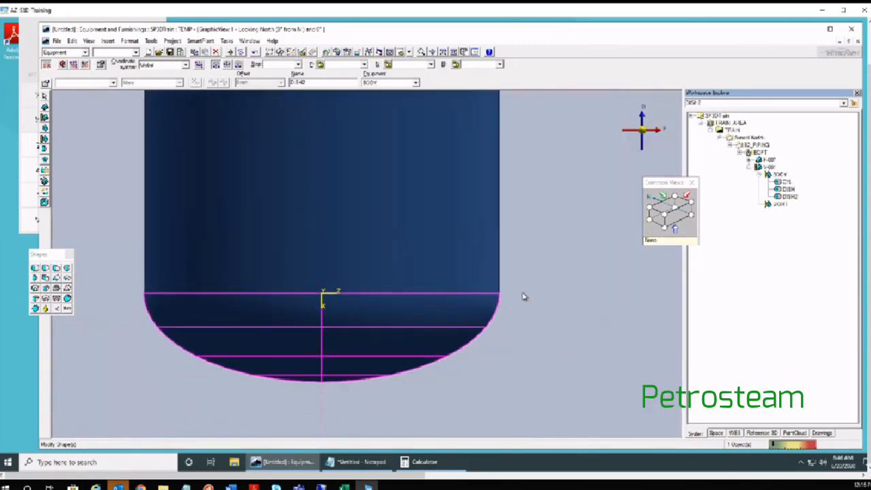
scroll(474, 306, up, 4)
scroll(439, 267, down, 4)
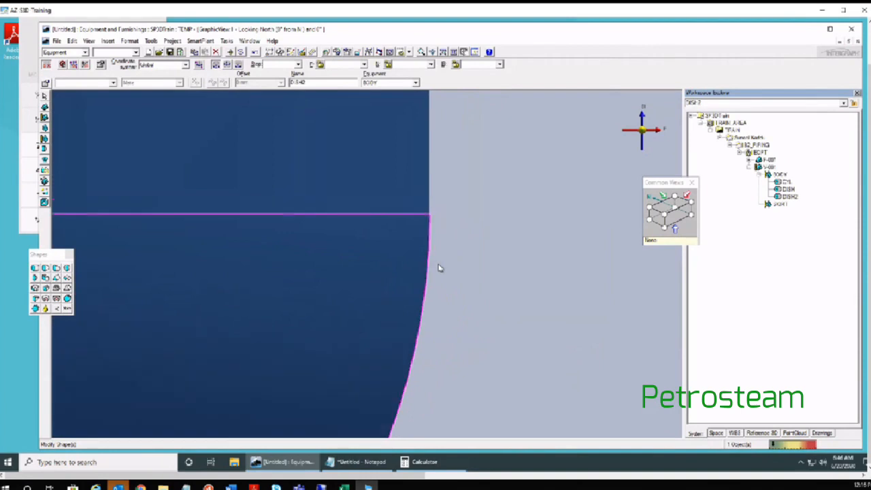
scroll(438, 268, down, 3)
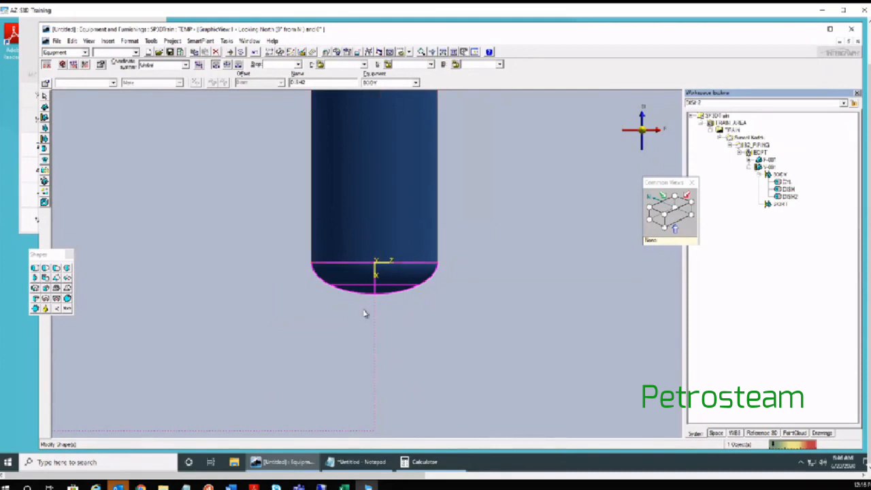
Step: Check from the top view how the outline of the DISH2 head lines up with the cylinder
scroll(365, 307, up, 1)
scroll(368, 294, up, 1)
click(409, 52)
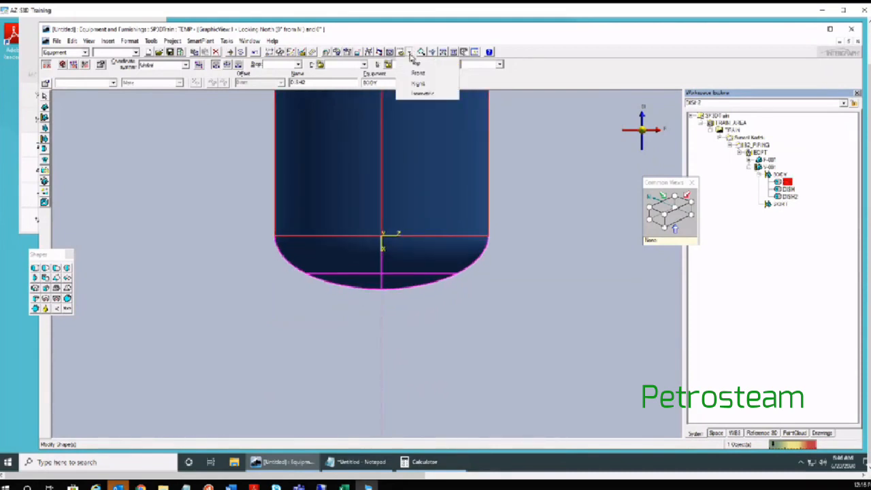
click(415, 64)
scroll(375, 218, up, 1)
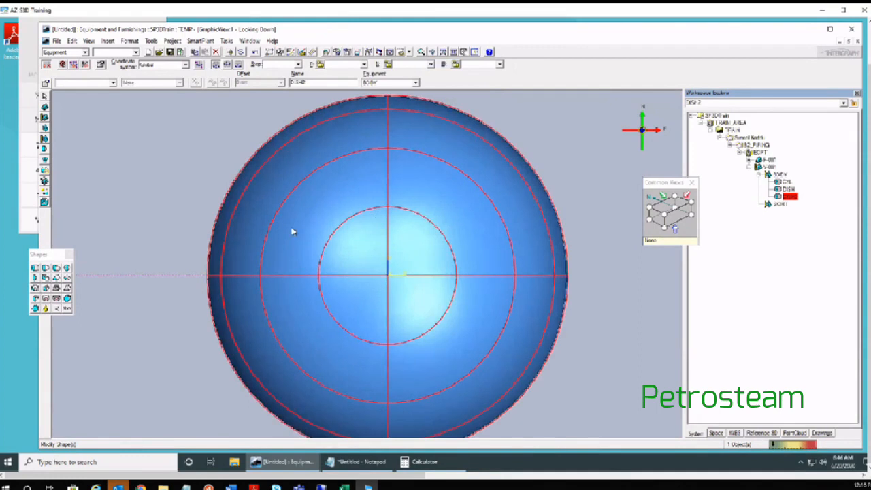
scroll(223, 218, down, 3)
scroll(204, 224, up, 2)
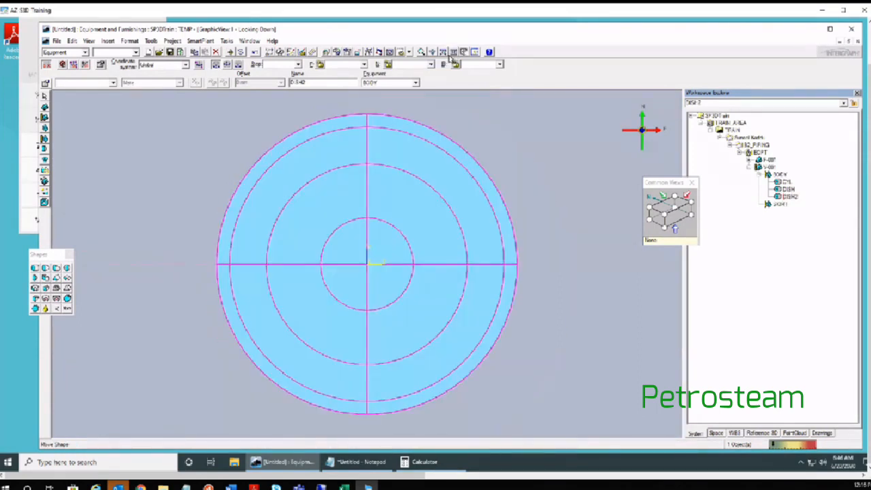
scroll(307, 249, down, 4)
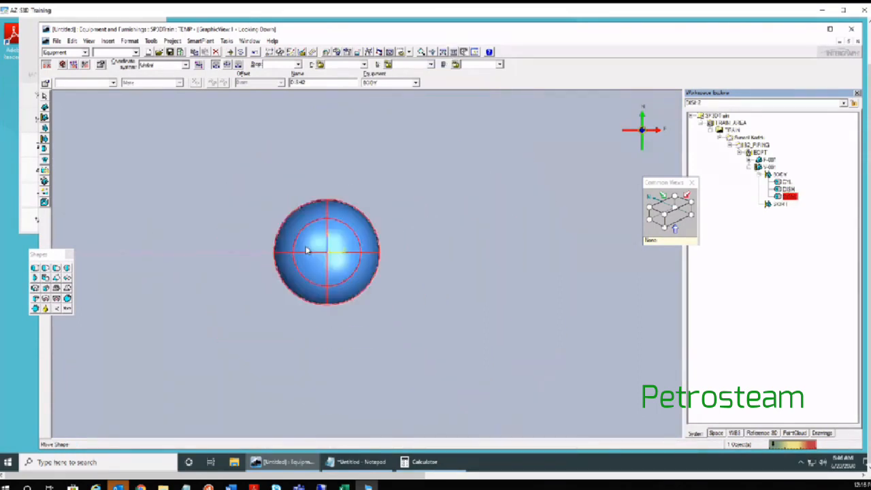
scroll(306, 249, up, 4)
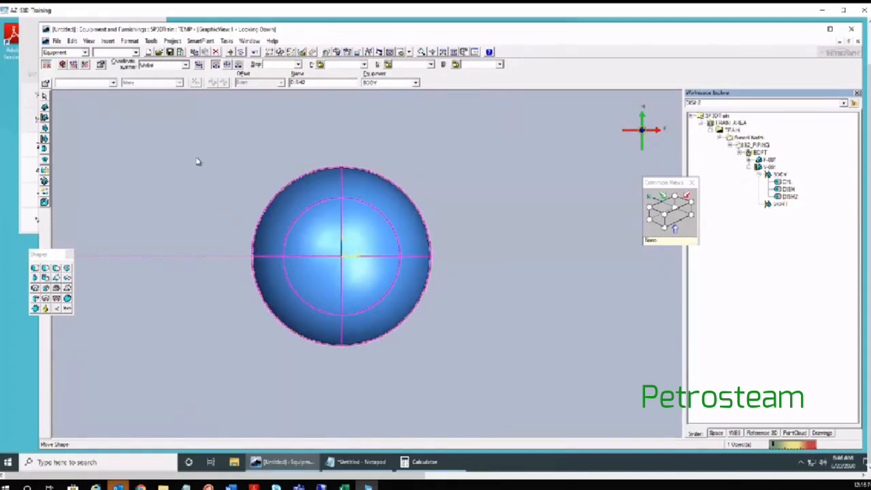
Step: Clear the selection and inspect the whole vessel with both heads in the isometric view
click(44, 96)
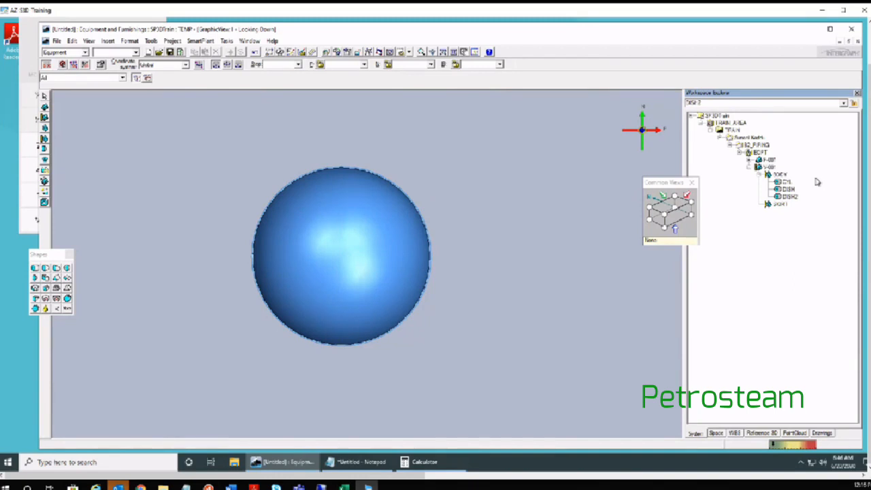
click(409, 52)
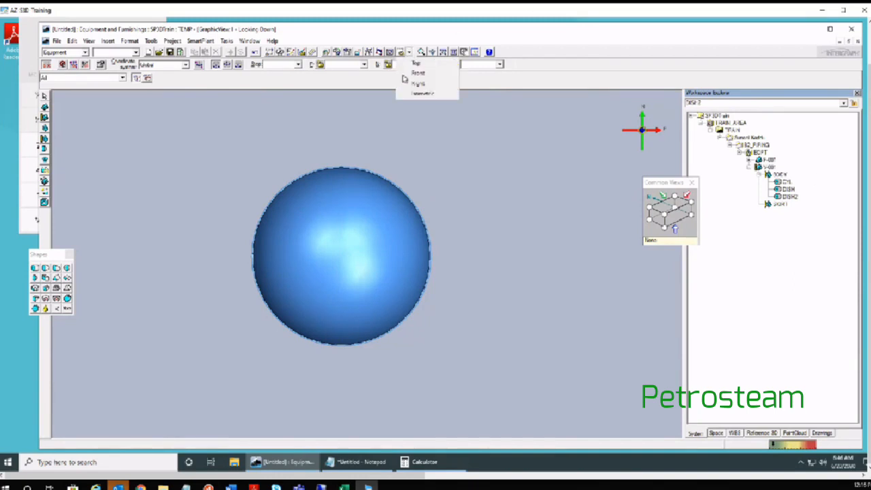
click(405, 94)
scroll(385, 254, down, 3)
middle_drag(374, 200, 350, 320)
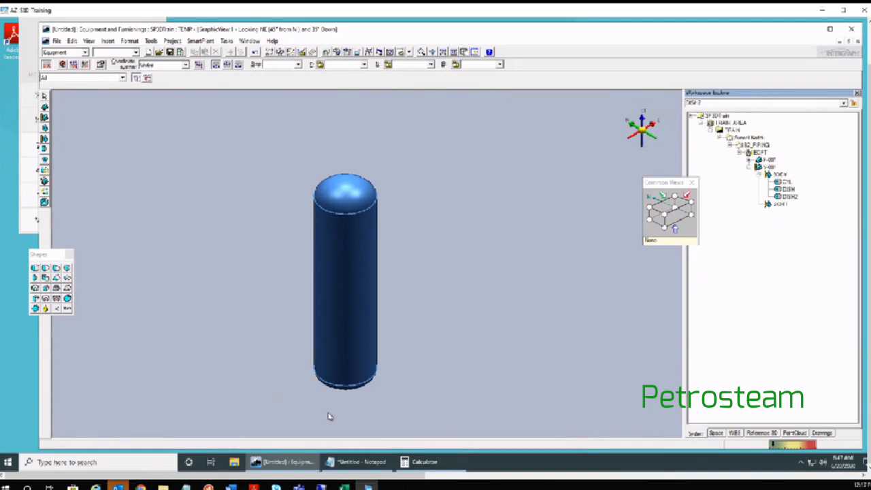
click(73, 41)
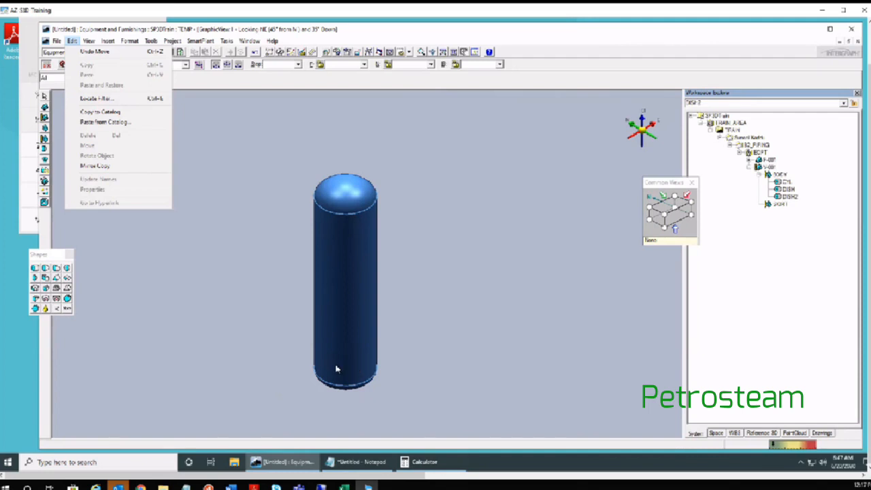
click(103, 35)
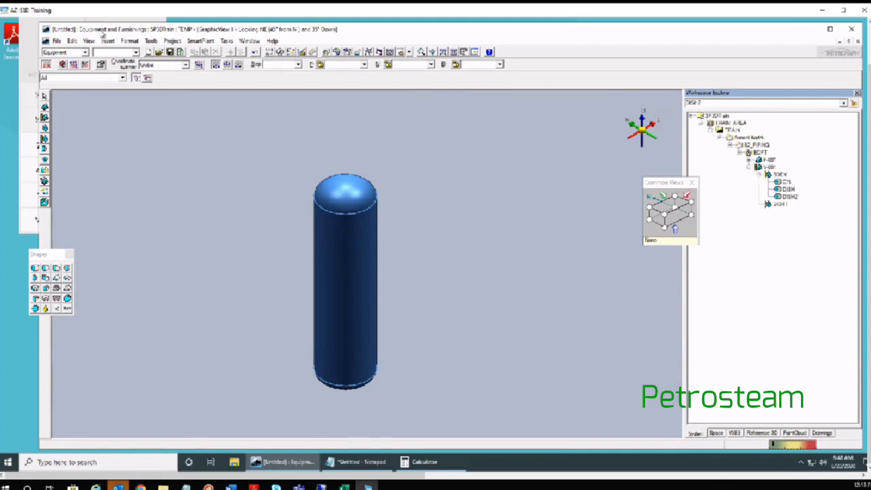
Step: Move the DISH2 head off the cylinder's bottom end to a free spot beside it
click(360, 386)
click(473, 378)
scroll(362, 402, up, 3)
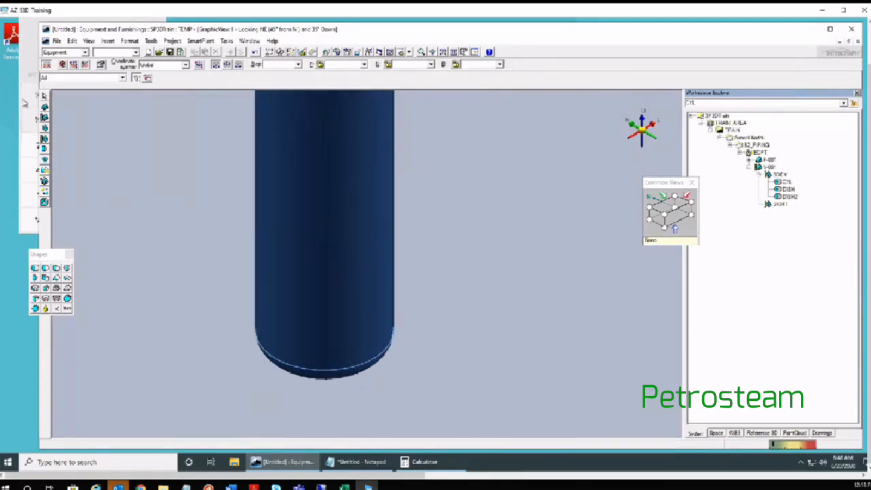
click(334, 382)
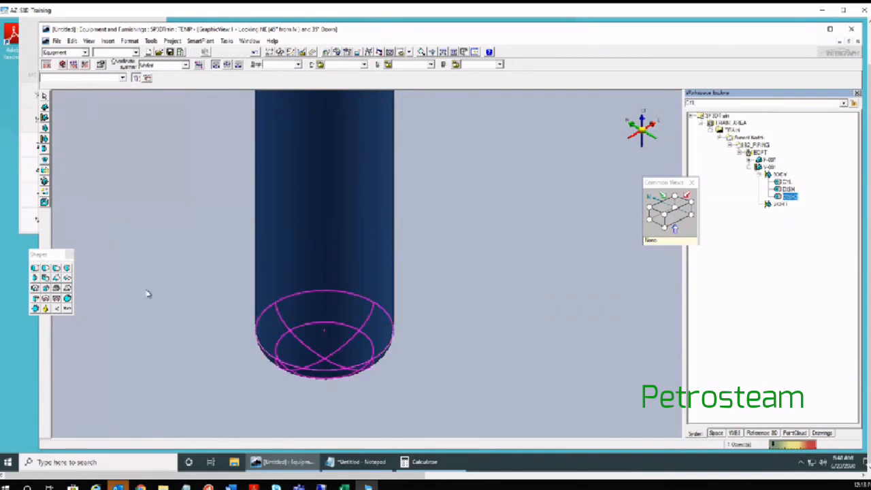
click(238, 67)
click(544, 235)
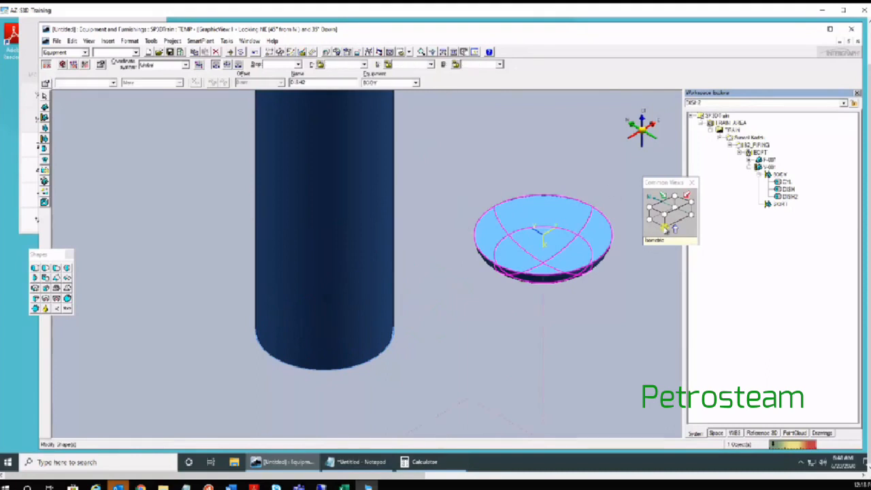
Step: From an isometric view looking up, move the DISH2 head onto the centre point of the cylinder's bottom face
click(664, 229)
scroll(590, 274, up, 2)
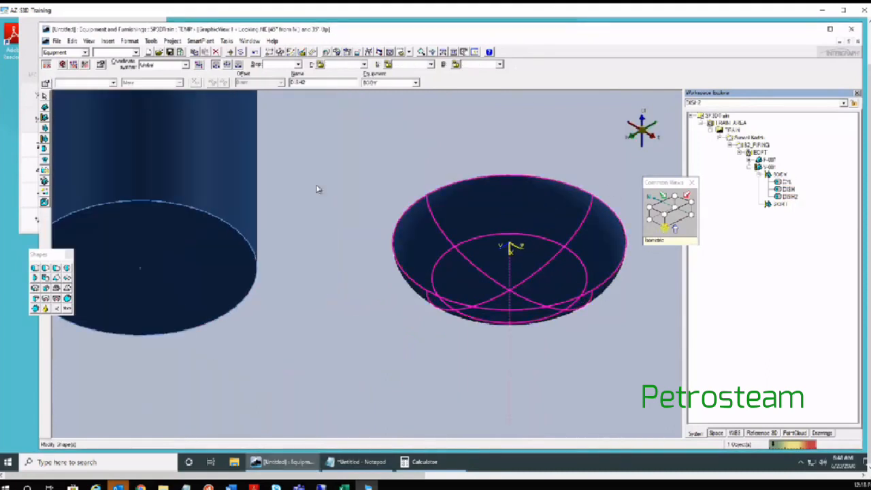
middle_drag(317, 189, 430, 174)
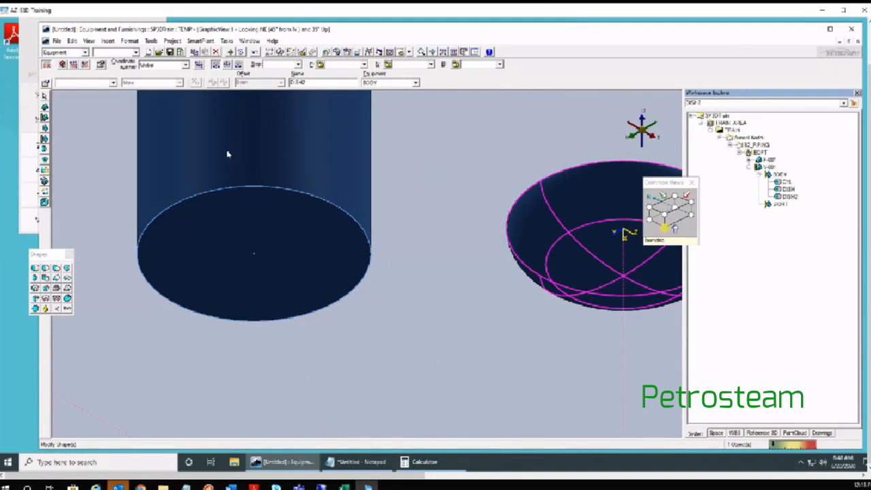
click(231, 51)
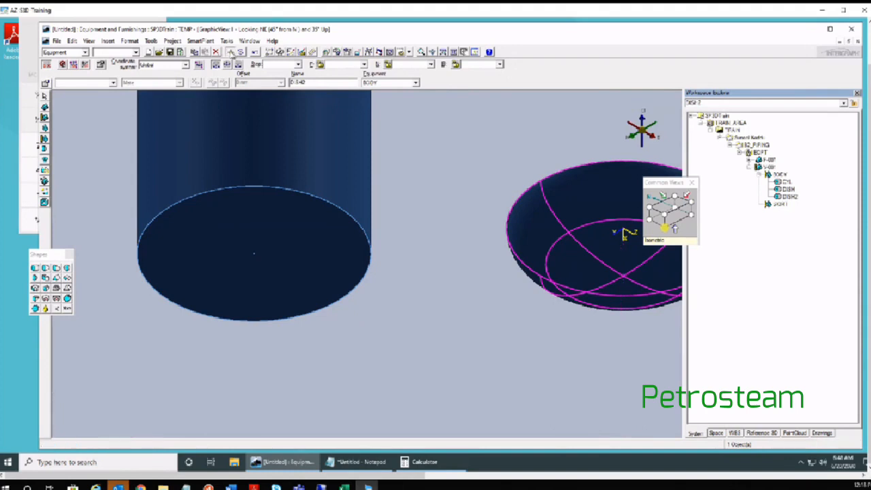
click(256, 255)
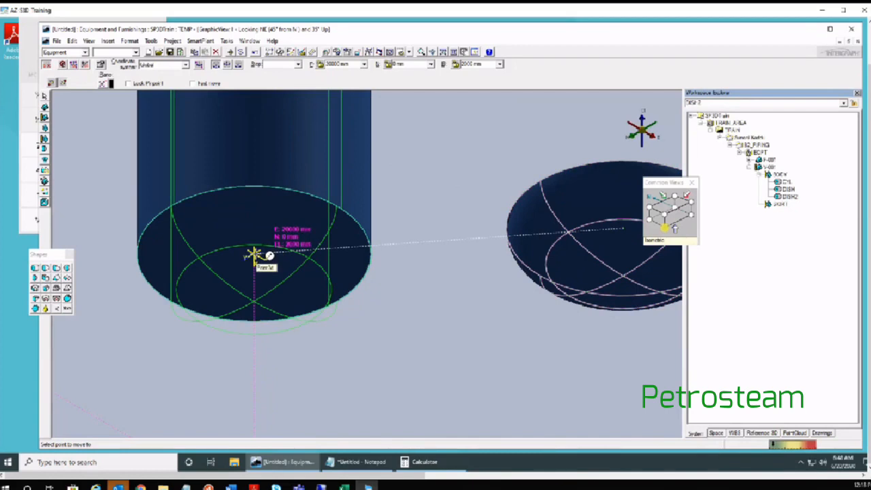
scroll(253, 255, up, 2)
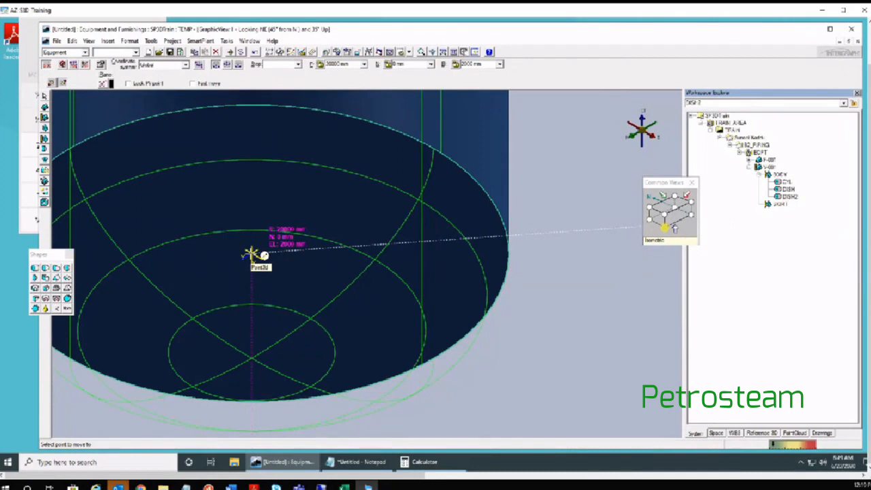
click(252, 256)
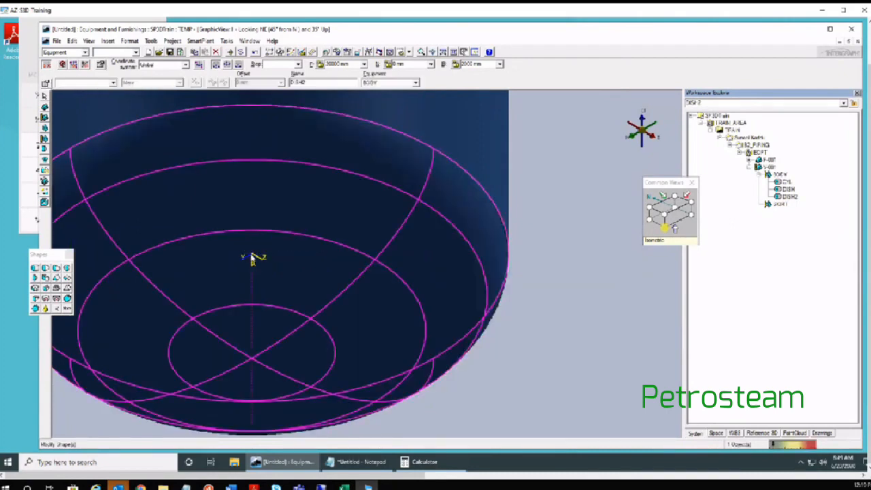
Step: Check in the front view how the snapped DISH2 head meets both edges of the cylinder's bottom end
click(430, 64)
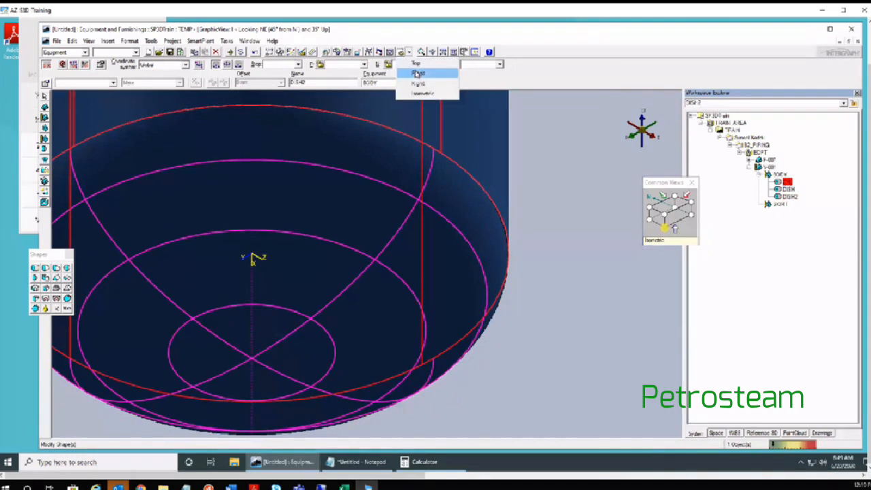
click(418, 73)
middle_drag(338, 251, 545, 133)
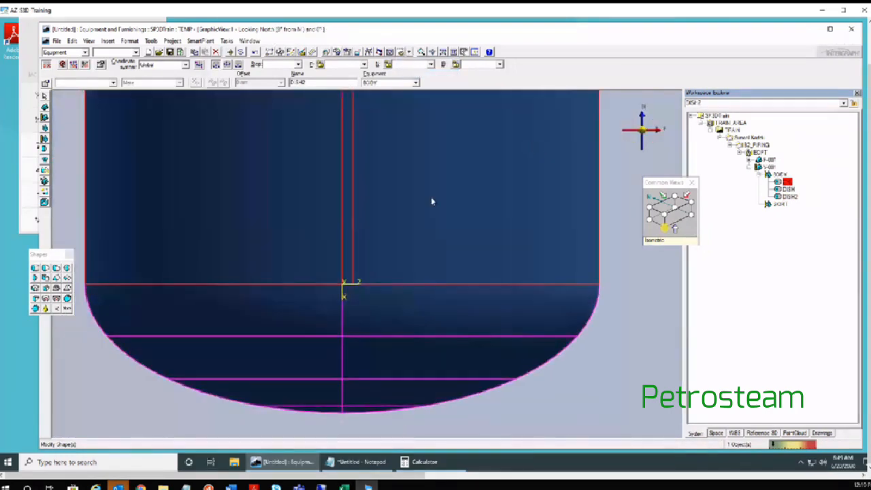
scroll(81, 289, up, 5)
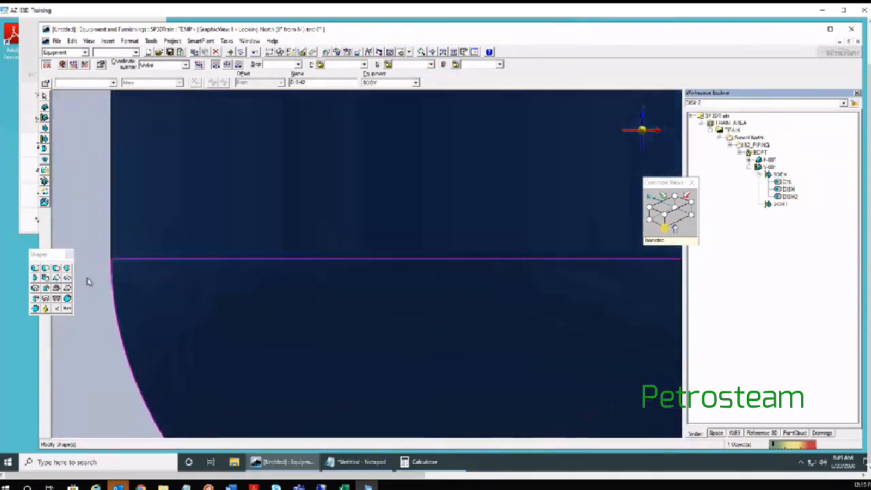
scroll(125, 233, down, 5)
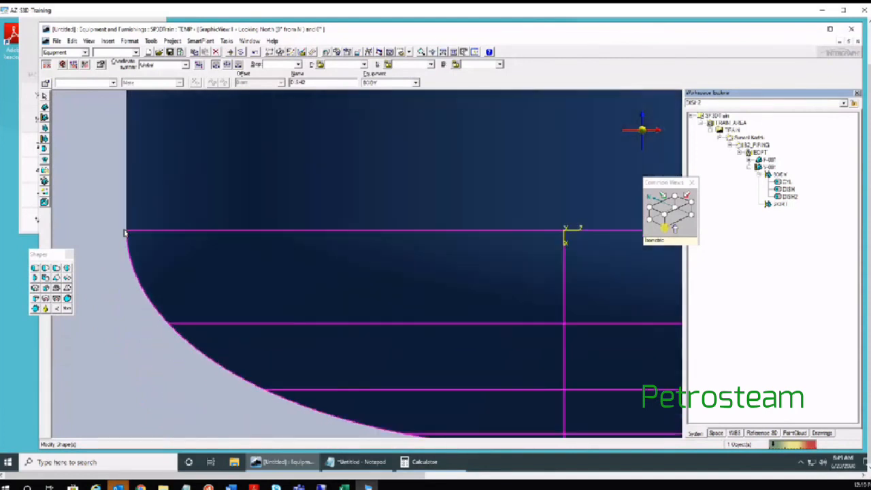
scroll(541, 232, up, 5)
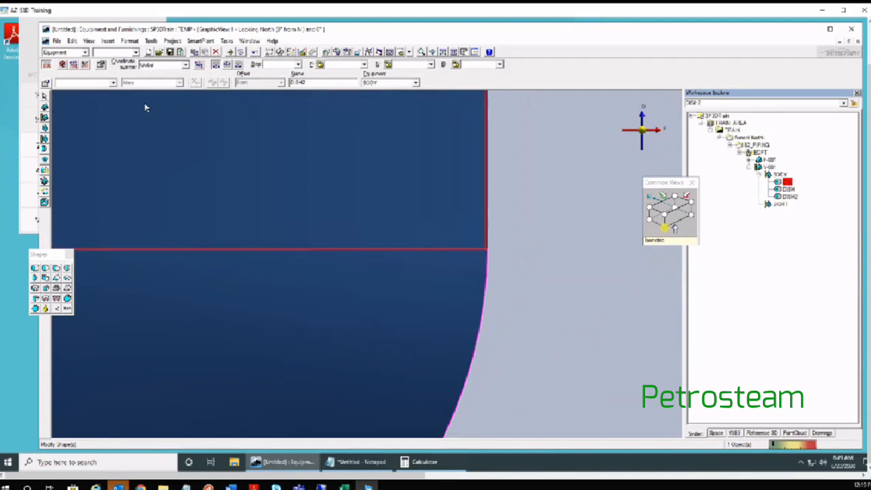
scroll(432, 224, down, 4)
middle_drag(212, 225, 375, 229)
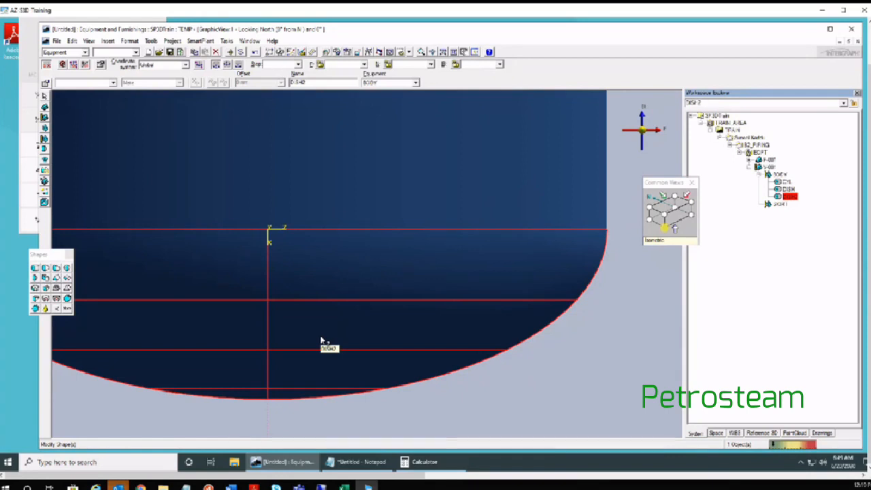
Step: Display the SmartSketch 3D toolbar and place it just above the Workspace Explorer to review its snap options
click(150, 41)
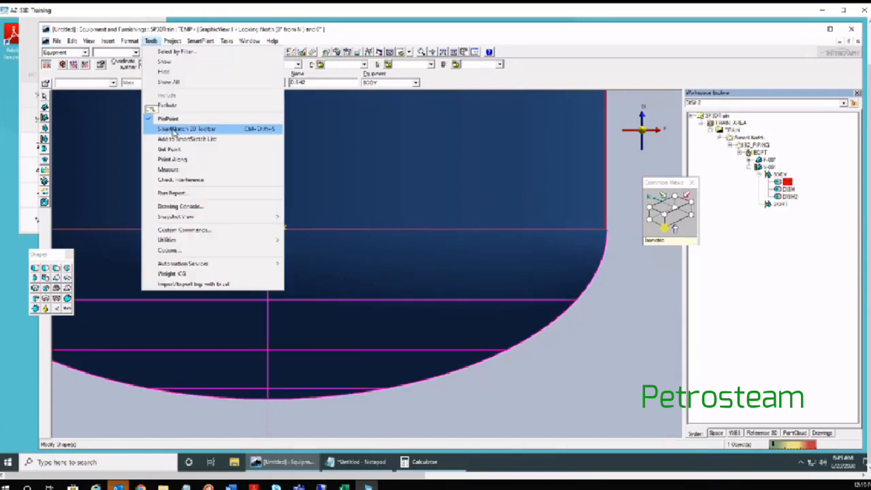
click(173, 129)
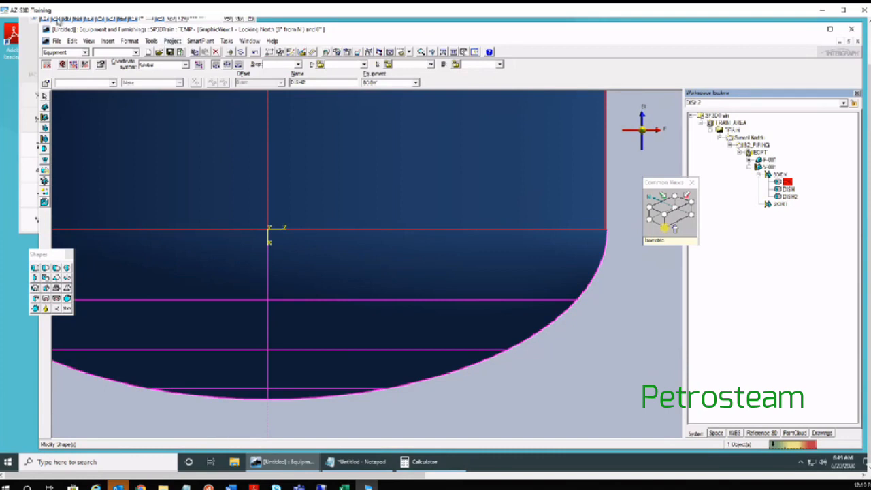
drag(867, 102, 867, 66)
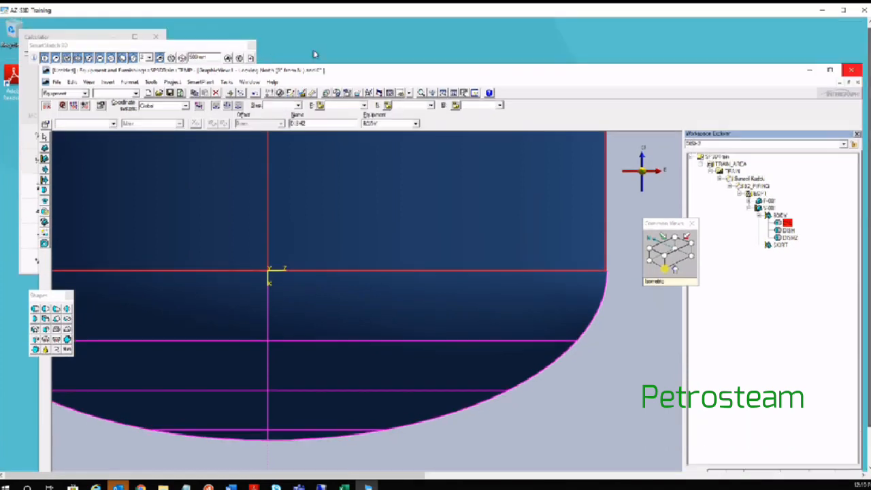
drag(169, 52, 689, 107)
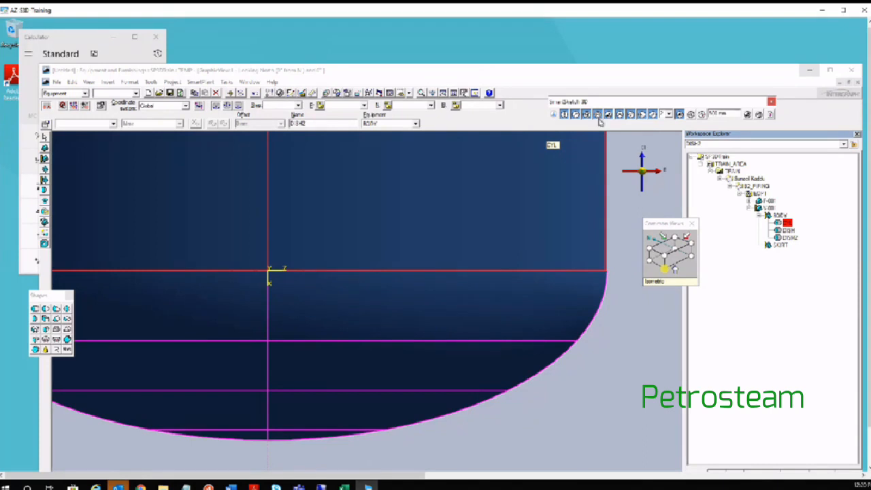
click(564, 115)
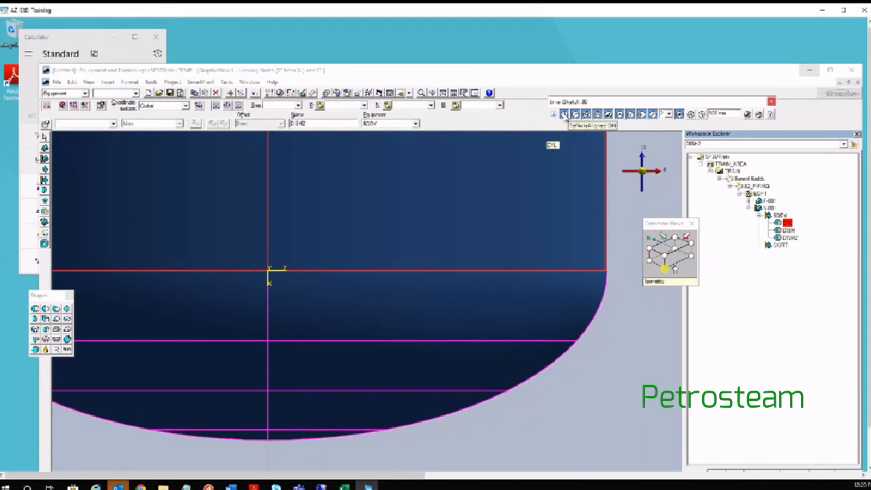
Step: Recheck the snapped DISH2 head against the vessel outline in the top view
scroll(265, 231, down, 3)
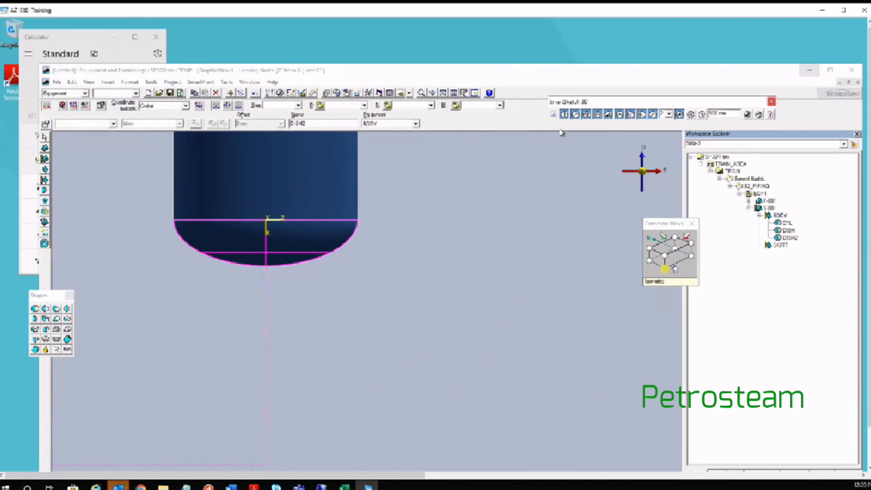
click(264, 230)
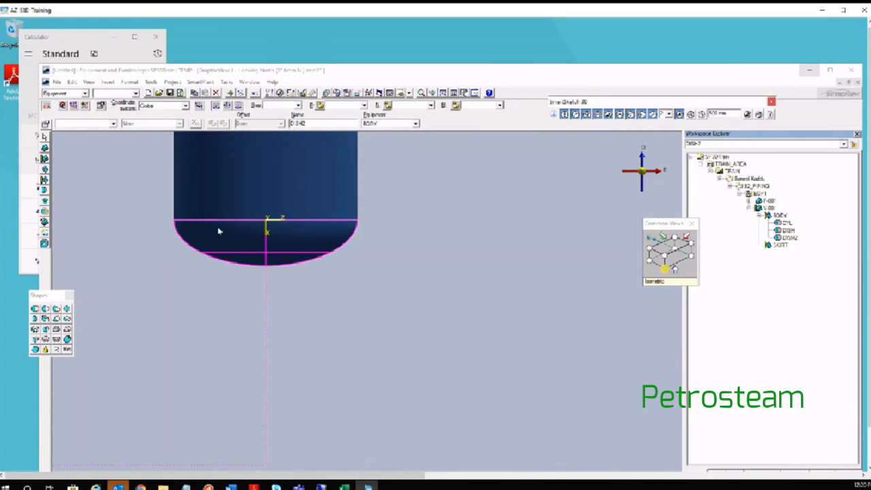
click(410, 94)
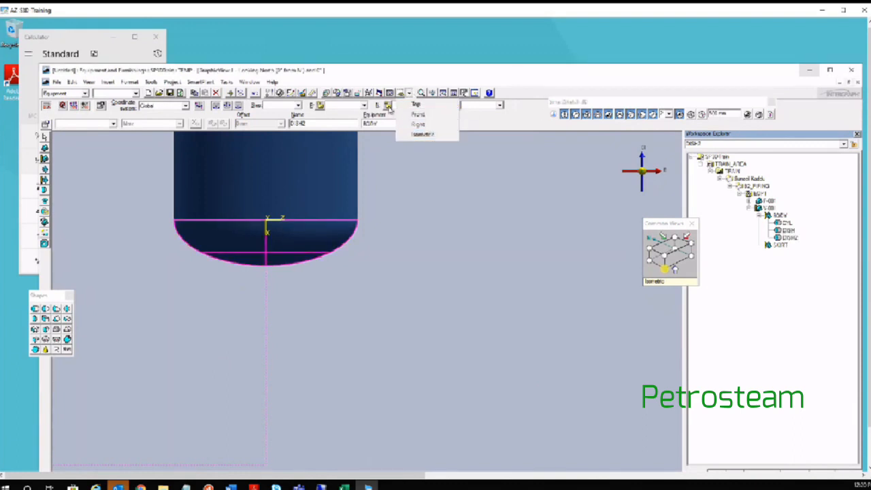
click(415, 104)
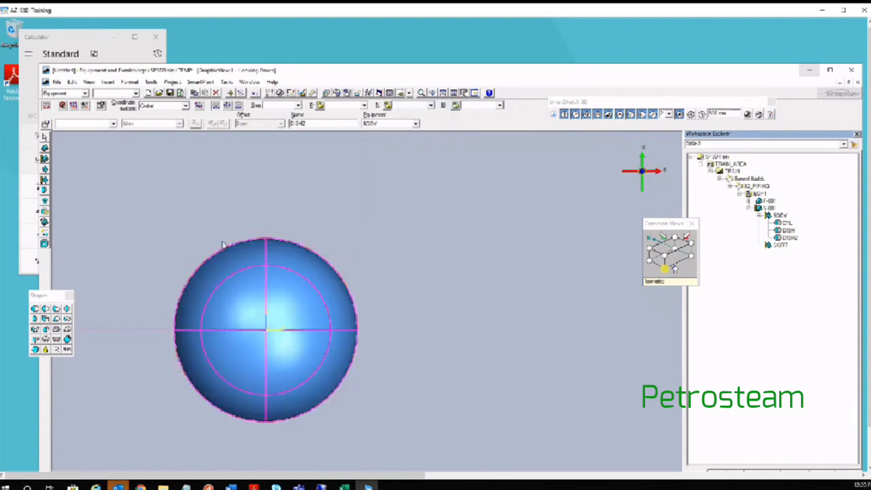
scroll(231, 248, up, 5)
scroll(235, 252, down, 6)
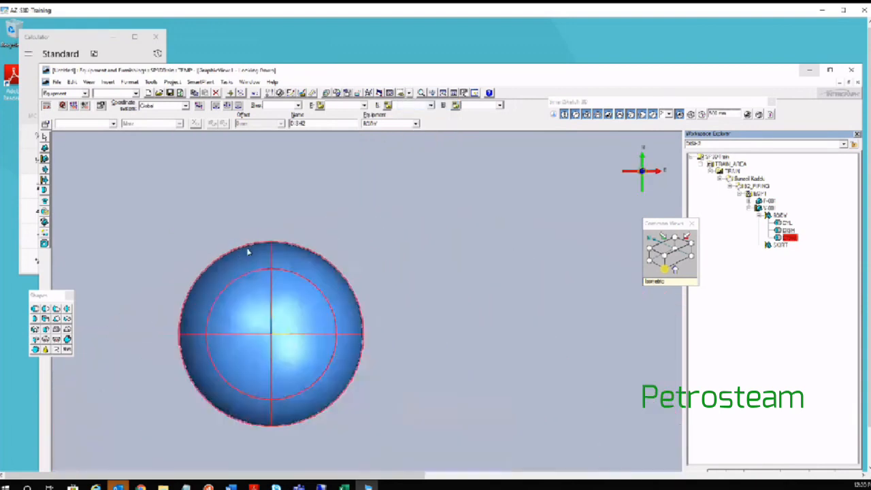
Step: Inspect the DISH2 head's outline up close in the top view and review the complete vessel in the isometric view
scroll(258, 320, up, 3)
scroll(244, 336, up, 4)
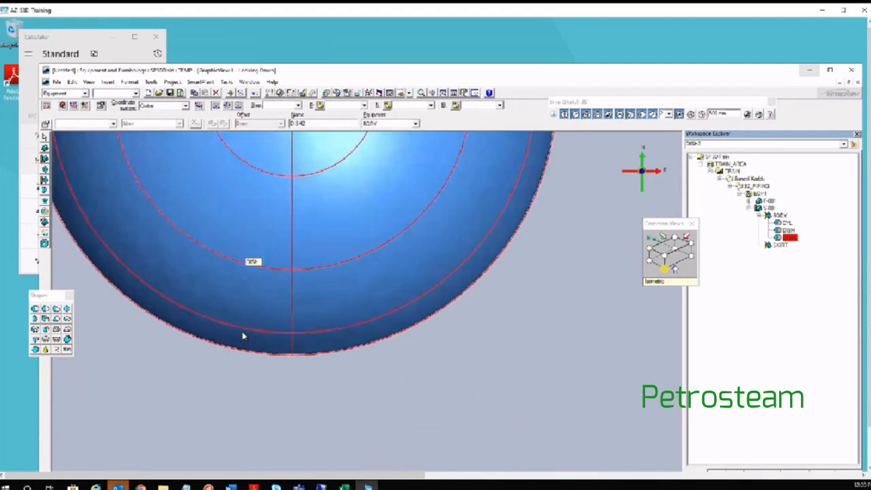
scroll(244, 336, down, 3)
scroll(272, 284, down, 2)
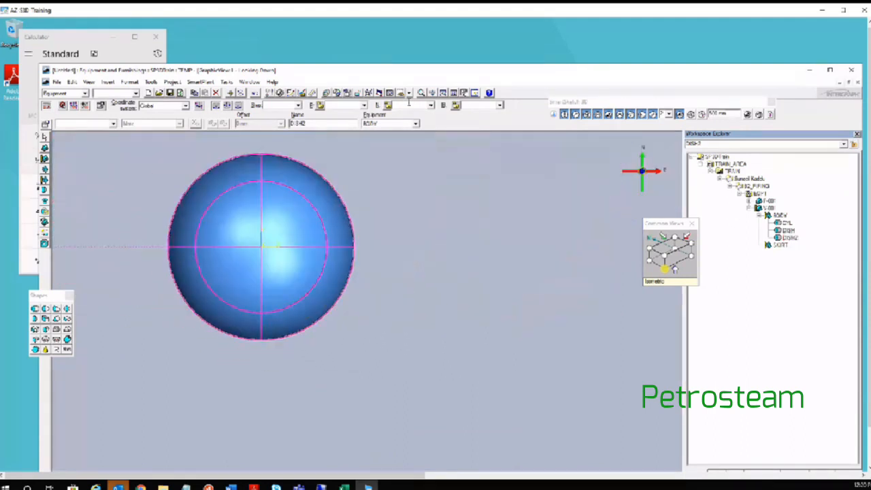
click(409, 93)
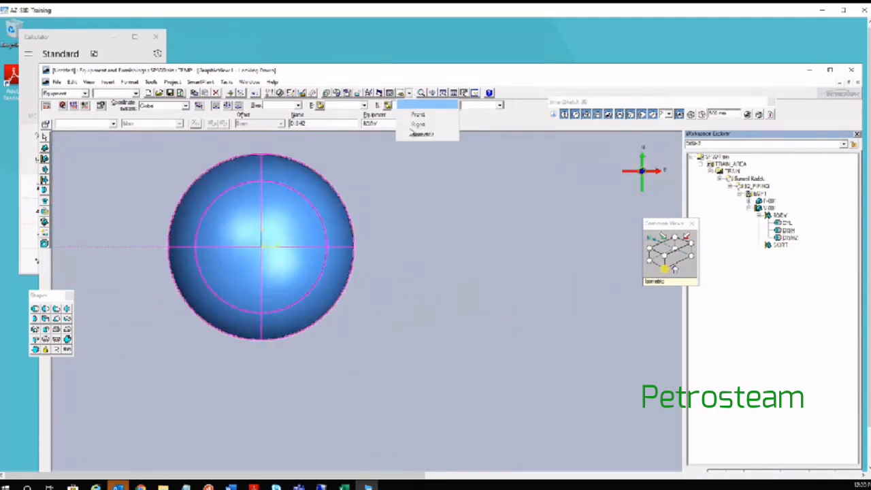
click(412, 131)
scroll(253, 272, down, 5)
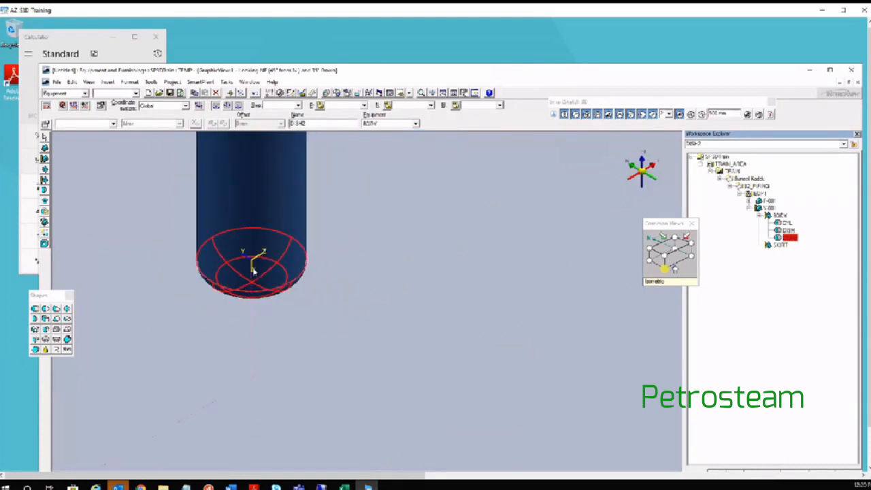
mouse_move(275, 276)
middle_down()
mouse_move(284, 283)
mouse_move(273, 292)
middle_up()
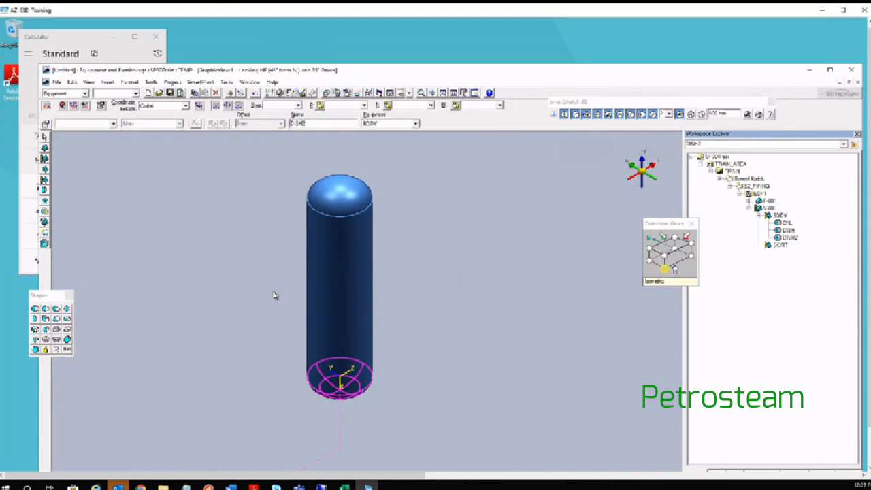
click(424, 293)
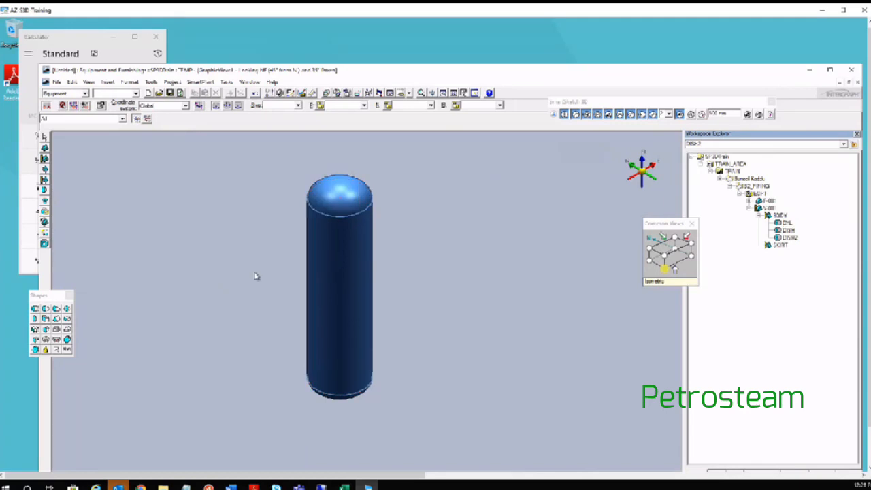
middle_drag(370, 294, 405, 286)
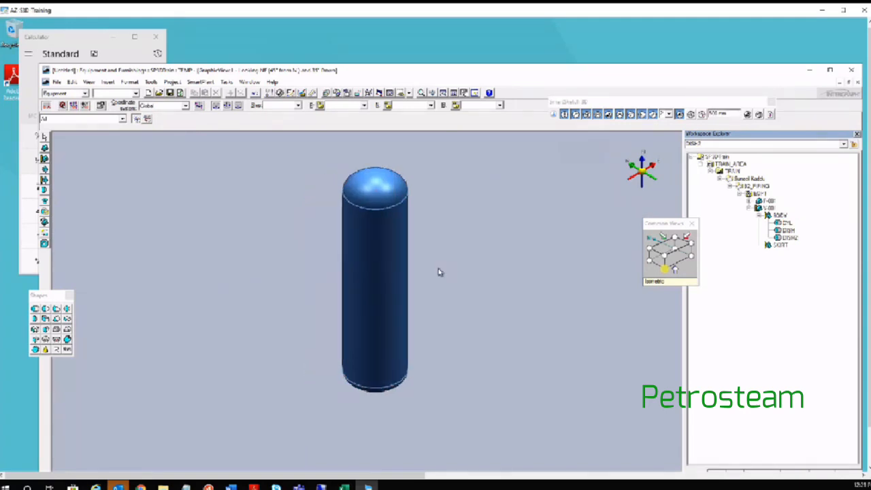
Step: Select the SKIRT component of V-001, collapse BODY in the hierarchy, and show the vessel's lower end in the front view
click(780, 246)
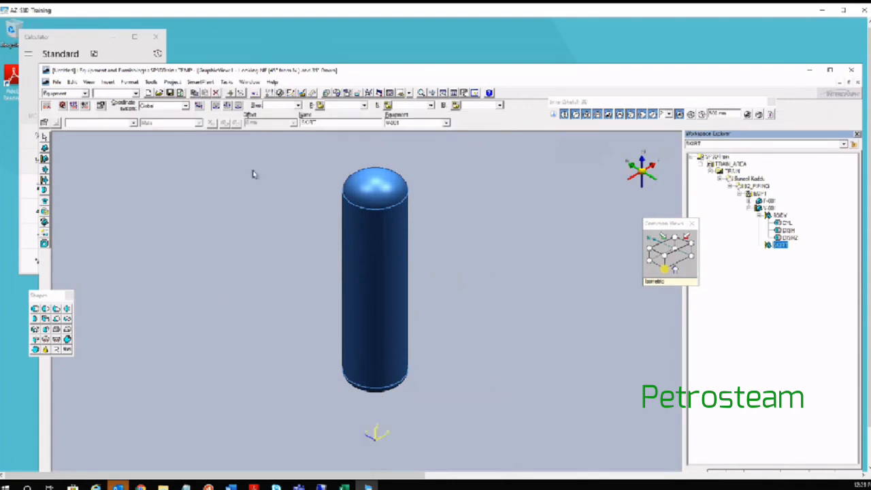
click(761, 216)
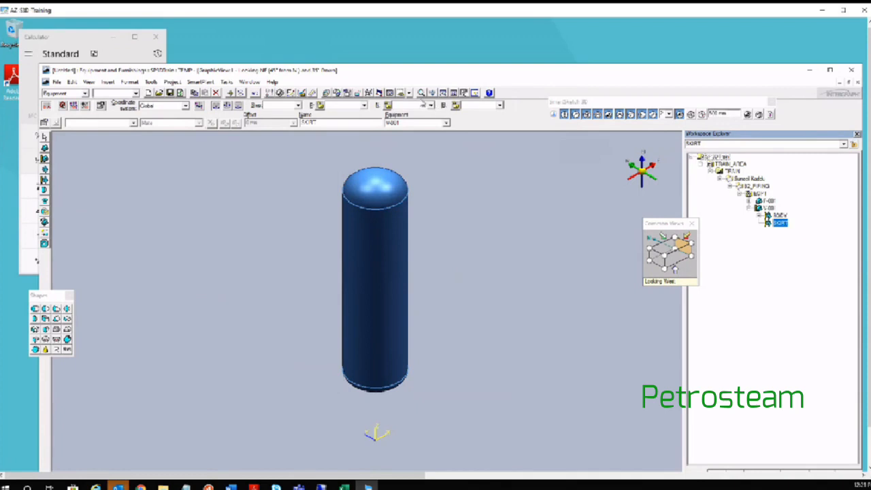
click(409, 93)
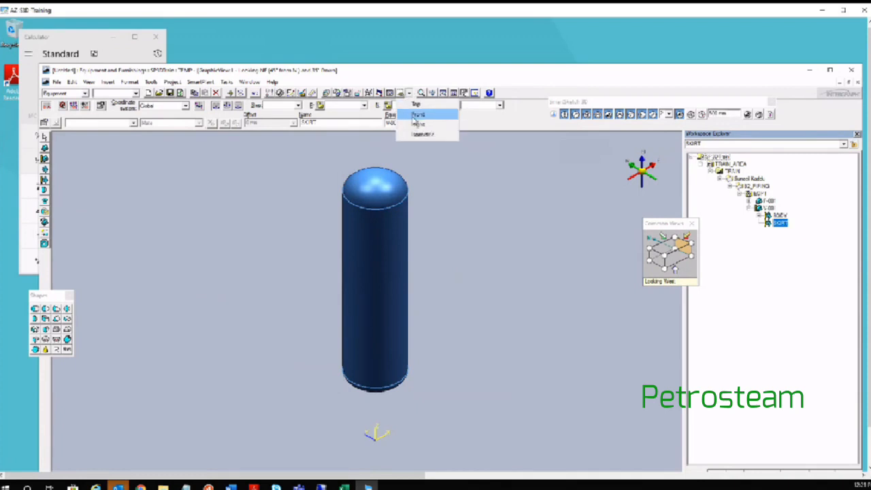
click(415, 124)
scroll(323, 378, up, 2)
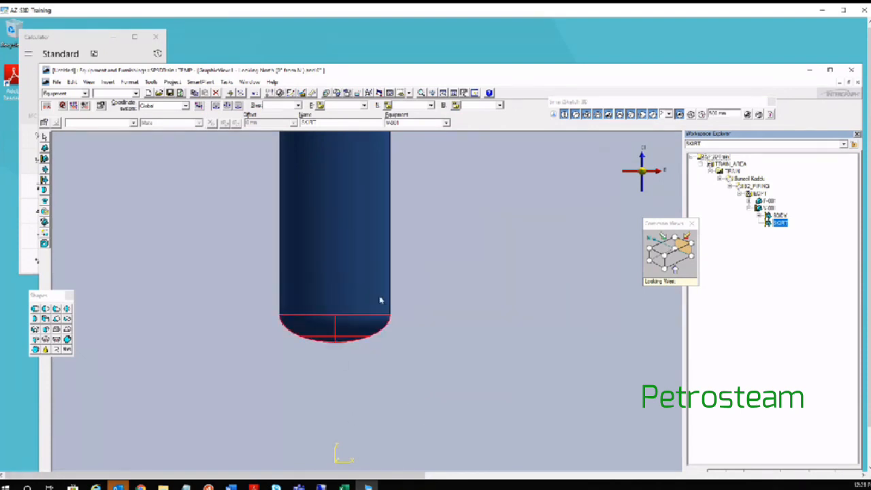
scroll(411, 375, down, 1)
middle_drag(411, 375, 365, 329)
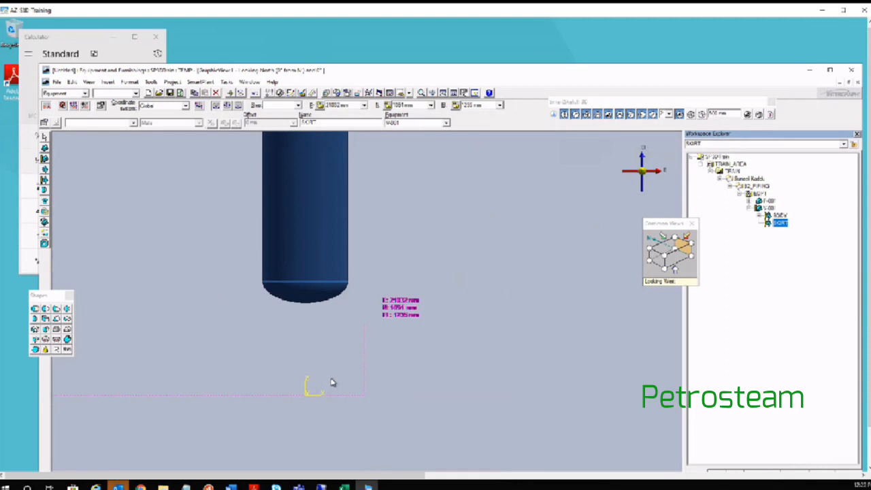
Step: Place a designed solid under the SKIRT component of V-001 and name it DESIGN_SOLID
click(44, 136)
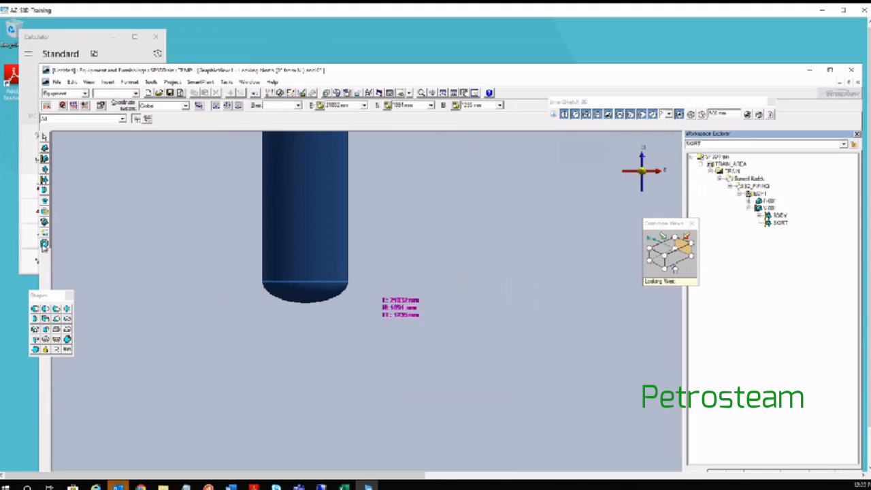
click(780, 223)
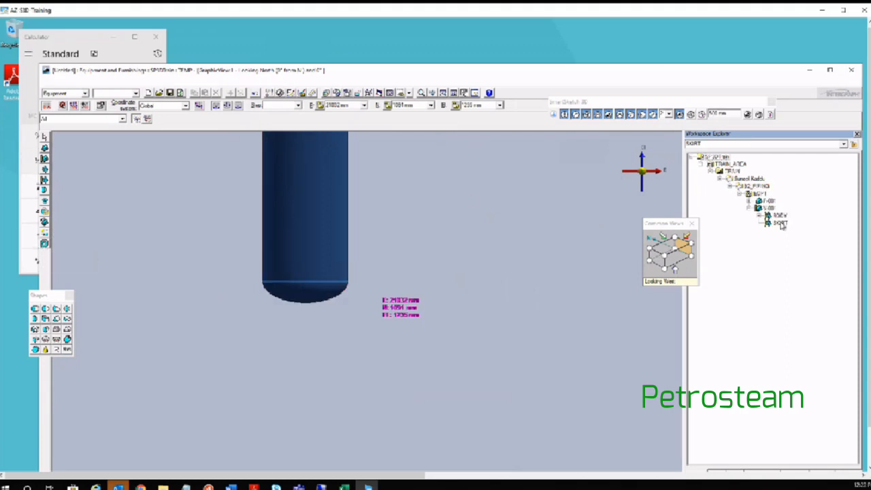
click(780, 223)
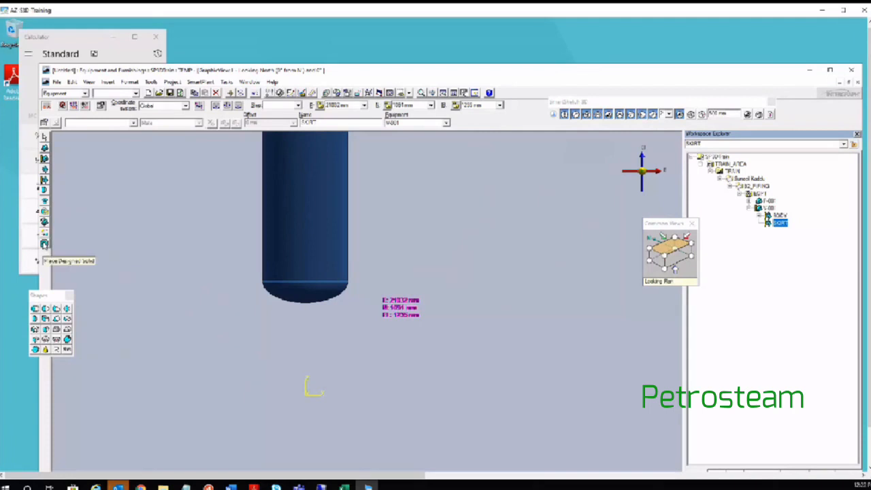
click(44, 243)
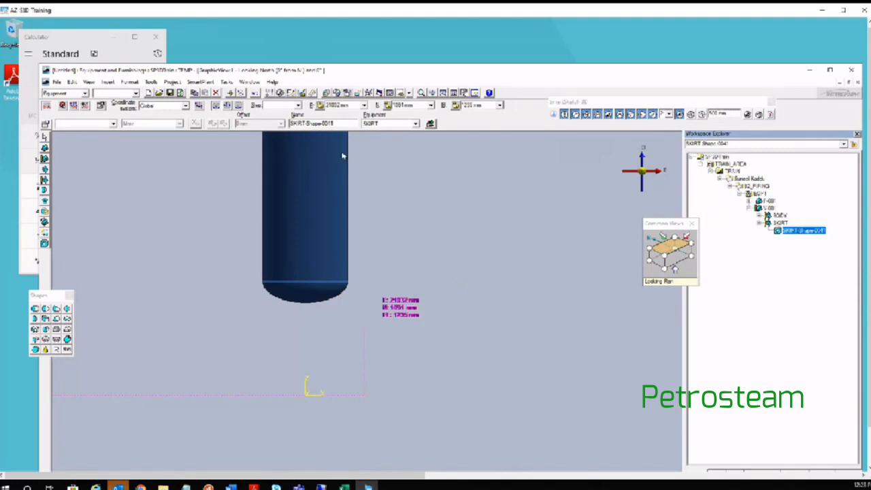
drag(338, 123, 265, 123)
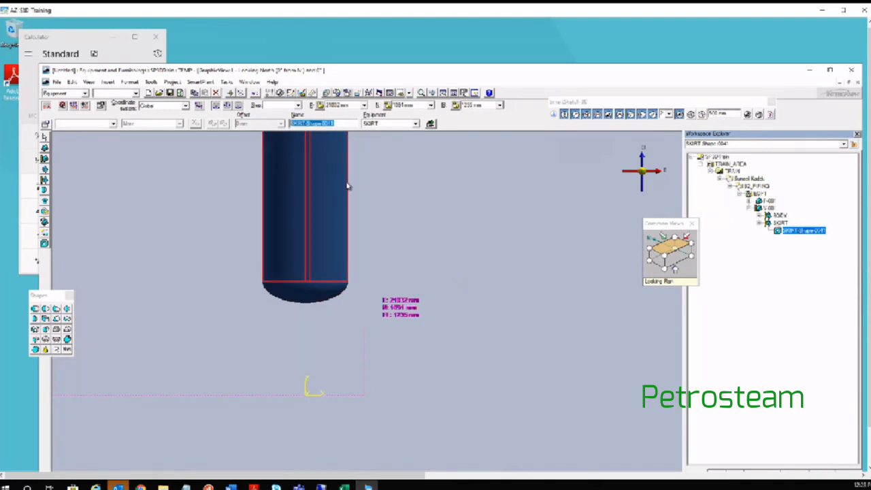
text(DESIGN-)
text(SOLID)
key(Return)
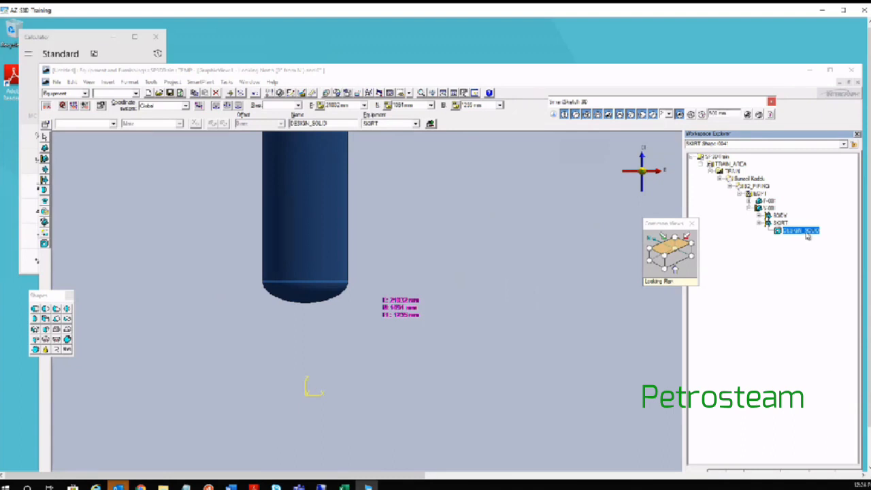
Step: Start a truncated cone shape under DESIGN_SOLID and name it CONE
drag(51, 297, 103, 314)
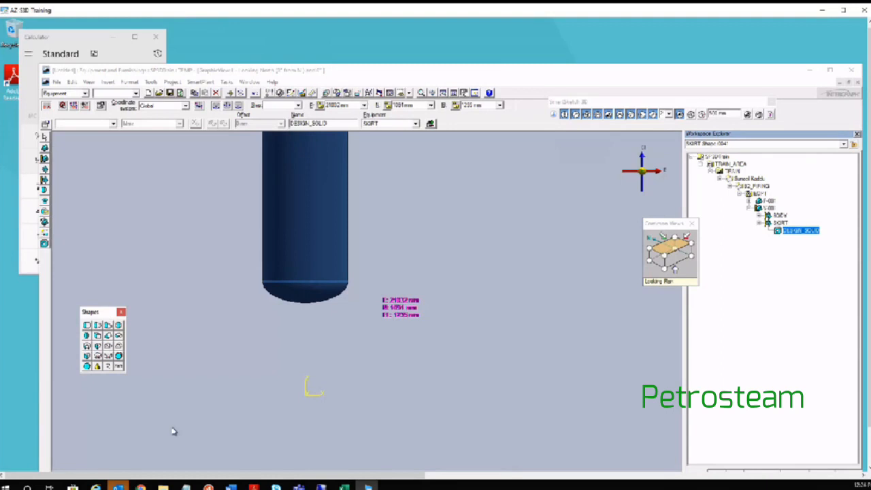
middle_drag(201, 254, 200, 348)
scroll(212, 342, down, 2)
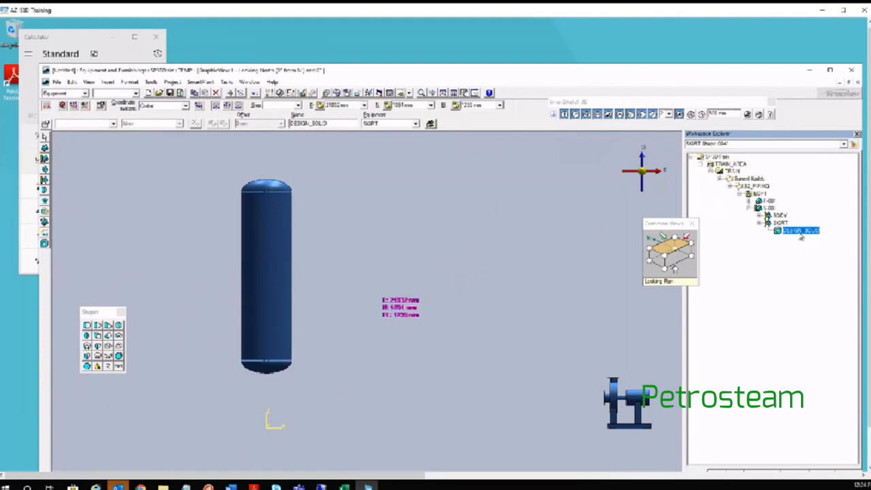
middle_drag(281, 393, 300, 336)
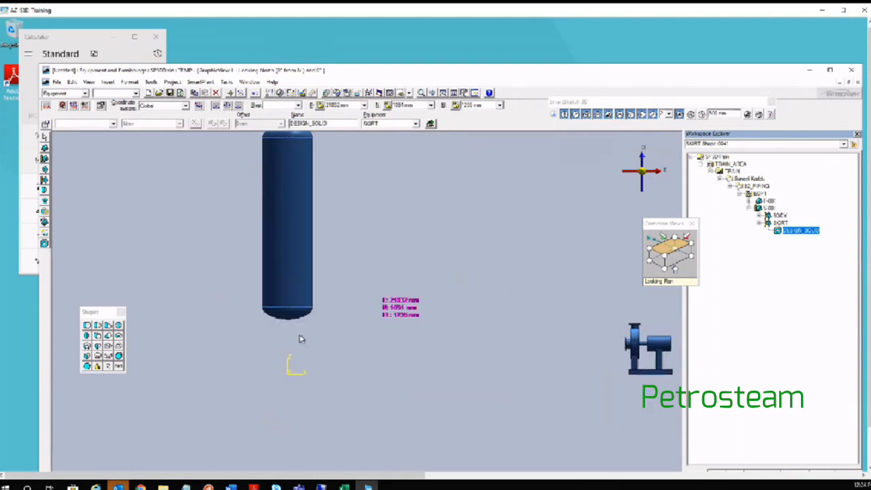
scroll(288, 348, up, 2)
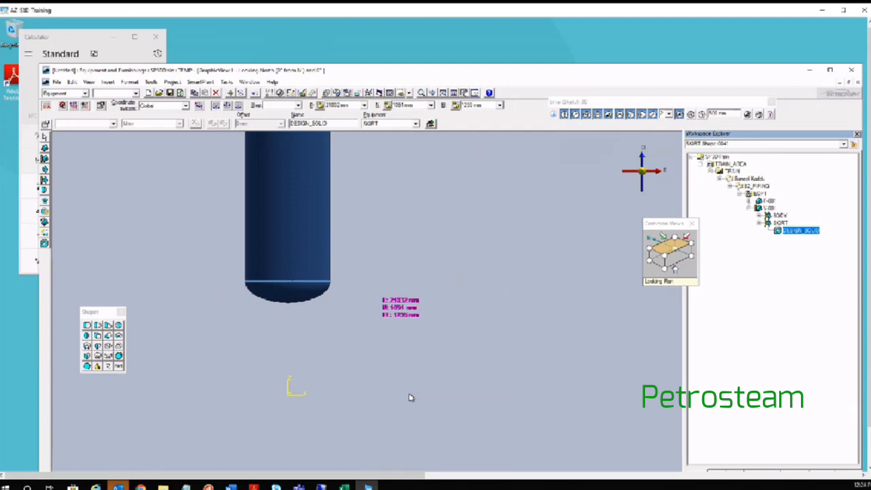
drag(91, 312, 49, 300)
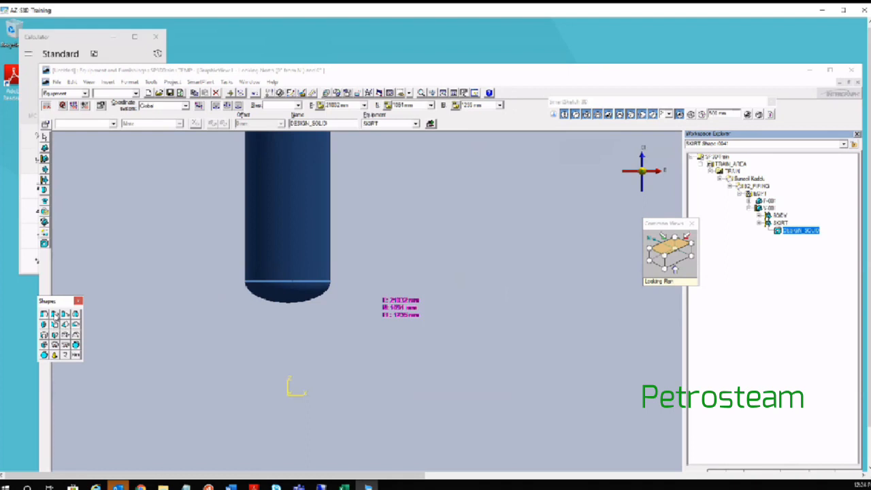
click(55, 315)
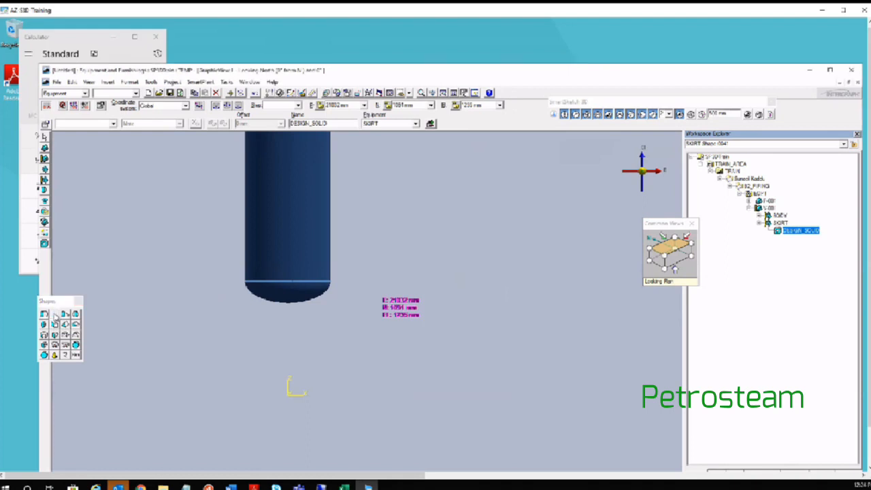
click(55, 315)
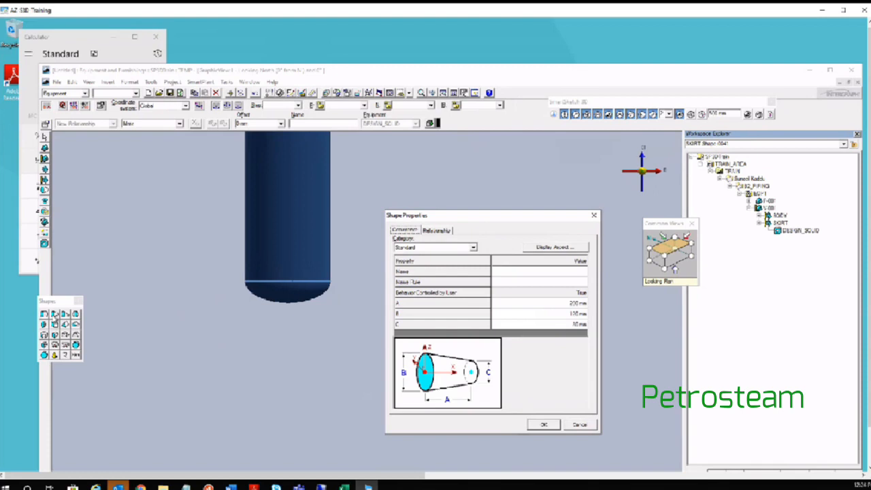
click(582, 272)
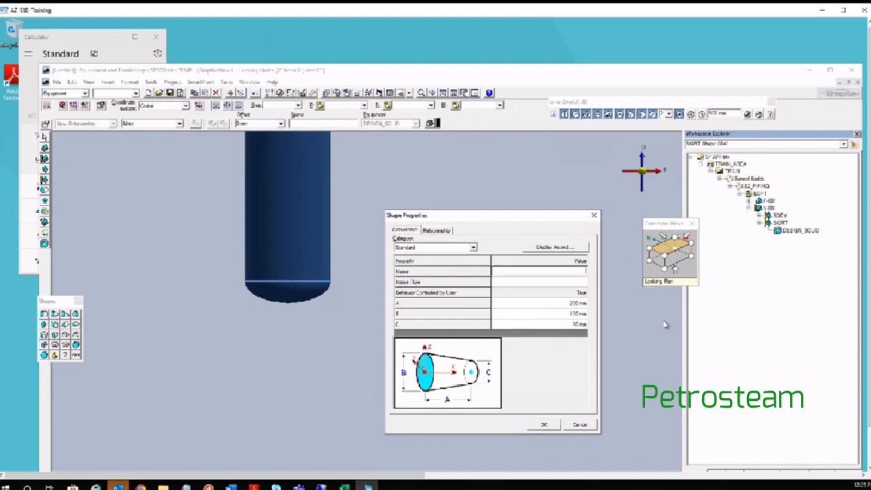
text(COB)
key(Tab)
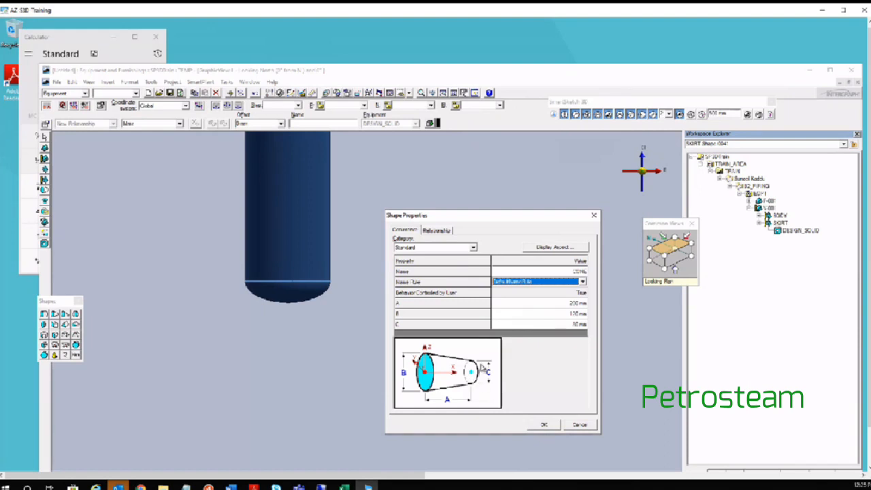
Step: Set the cone's end diameters to 2000 mm for B and 1500 mm for C
click(562, 325)
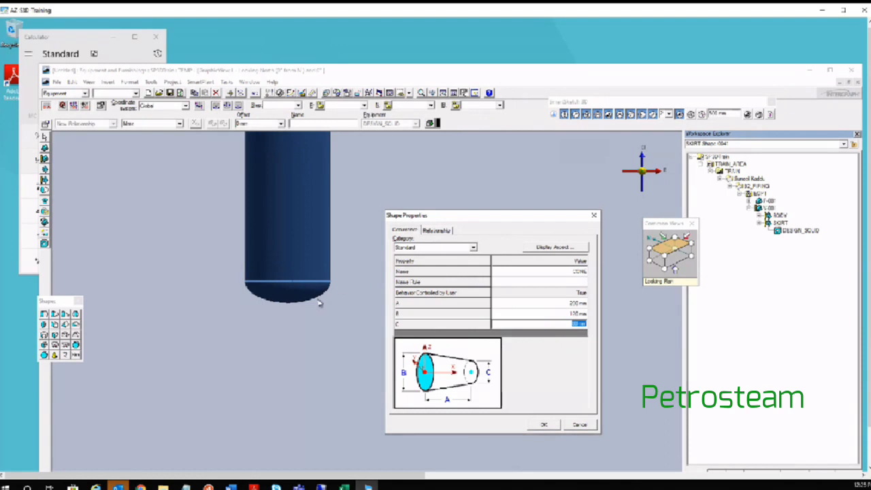
text(1500)
key(Tab)
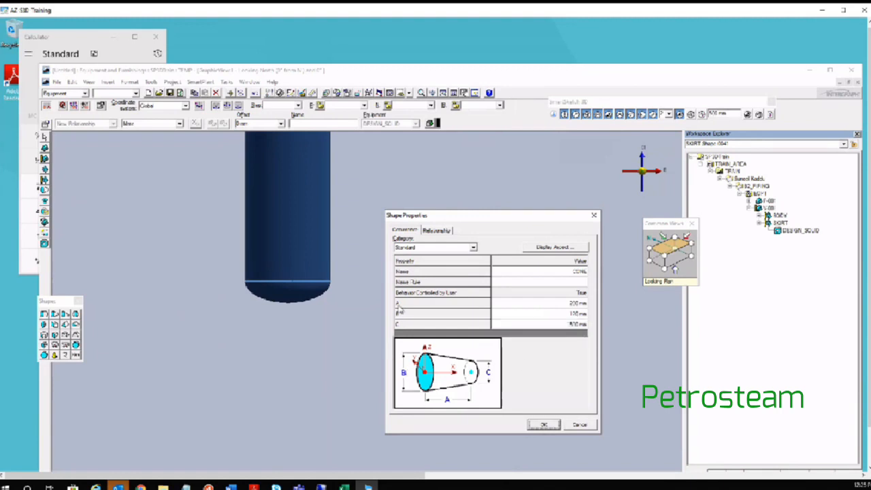
click(572, 309)
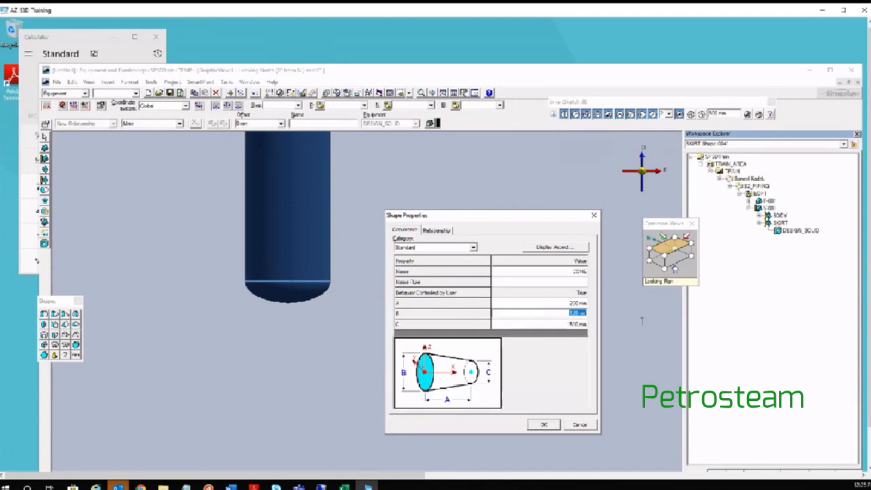
text(2000)
key(Tab)
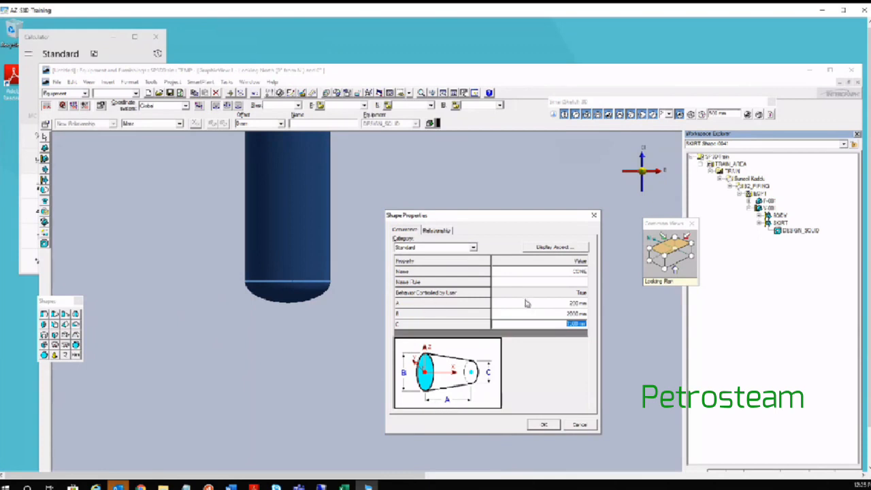
Step: Set the cone's length A to 2000 mm and accept its shape properties
click(575, 303)
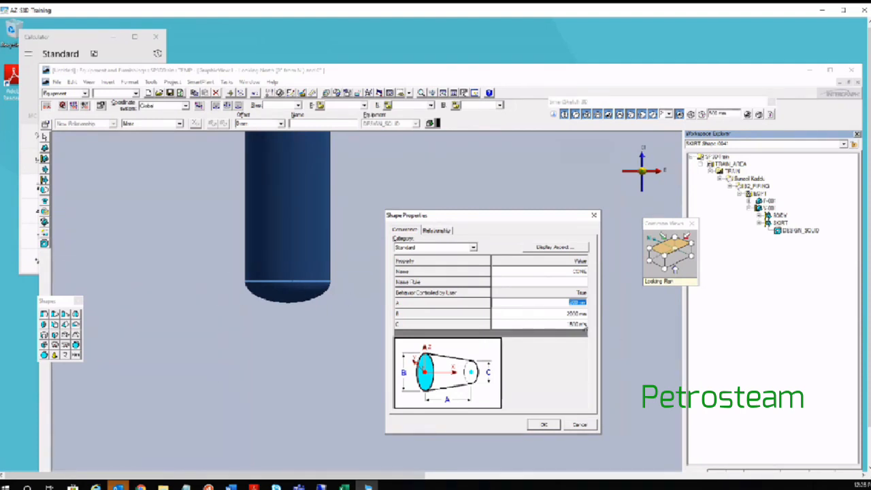
text(2000)
key(Tab)
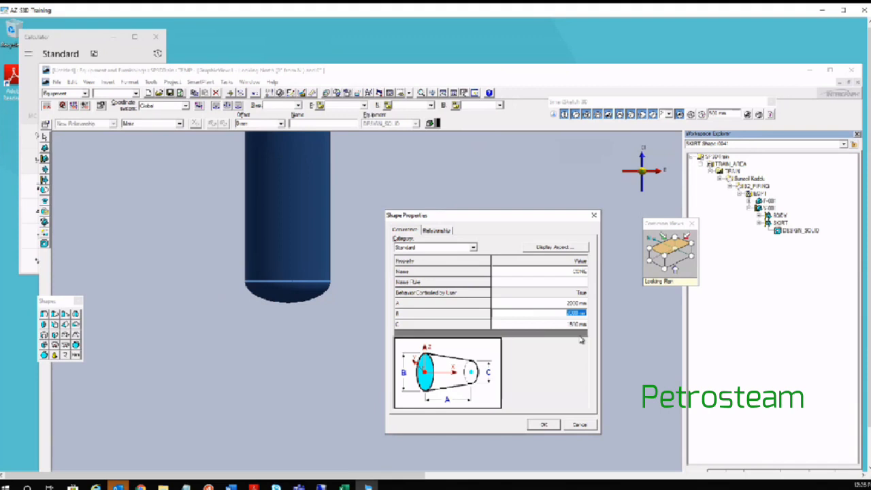
text(3500)
key(Tab)
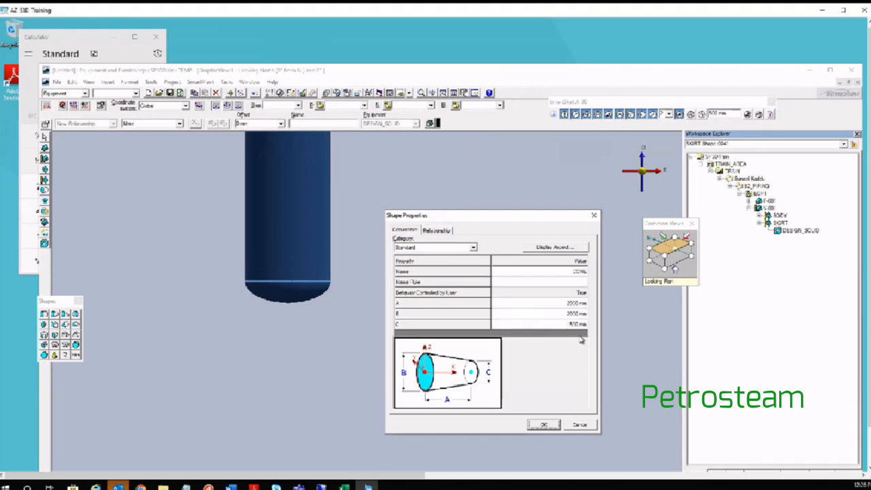
click(553, 307)
text(2)
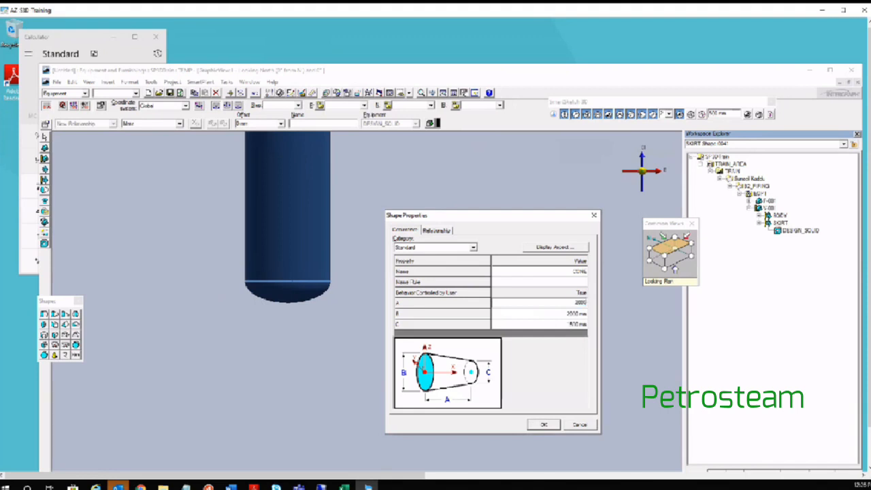
text(000)
key(Tab)
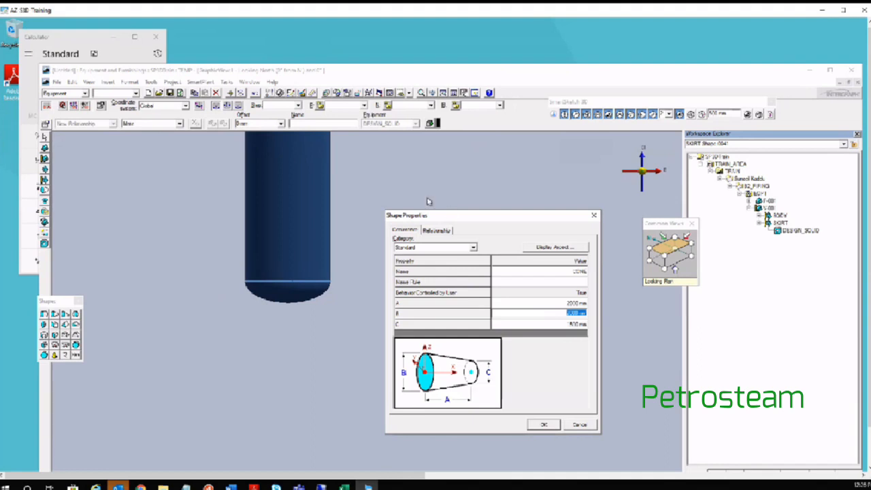
drag(429, 217, 433, 170)
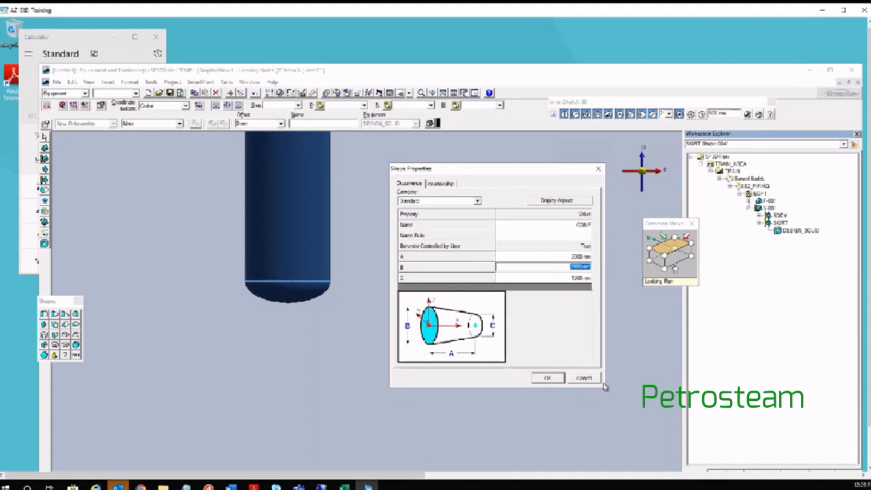
click(547, 379)
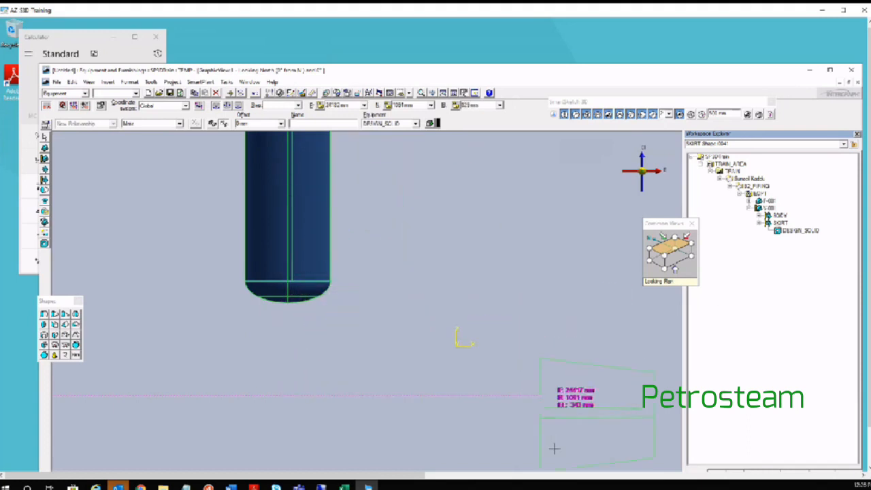
Step: Lock the cone's easting to 20000 mm so it lines up with the vessel's centreline
scroll(441, 323, down, 5)
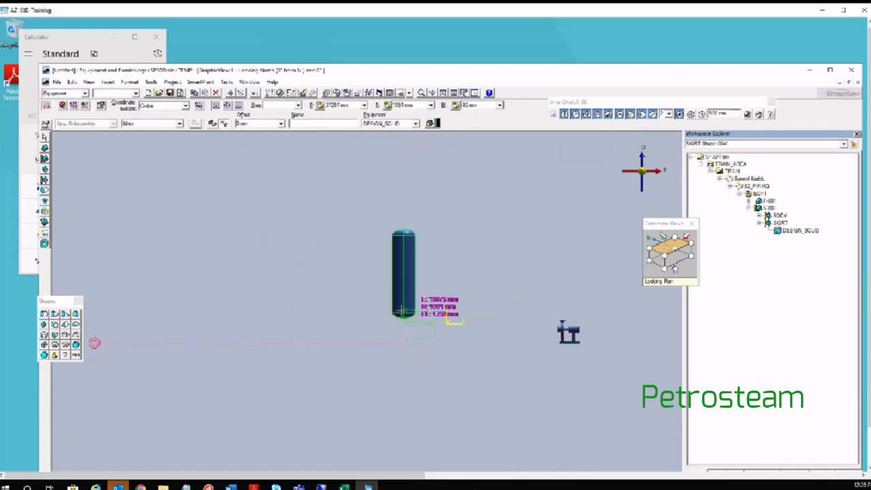
scroll(405, 318, up, 5)
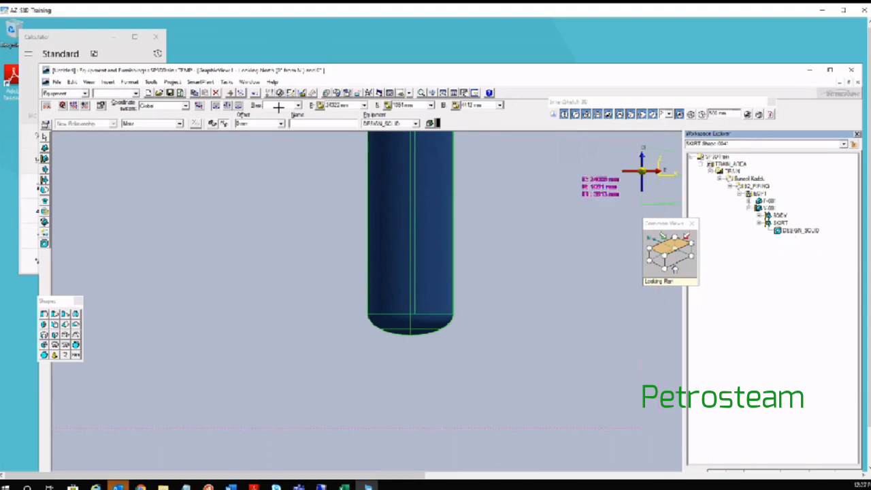
text(2000)
key(Return)
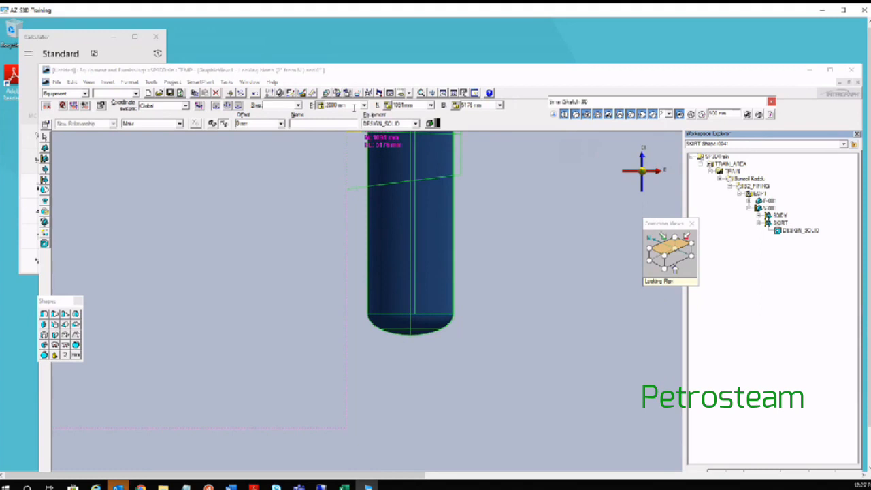
click(359, 73)
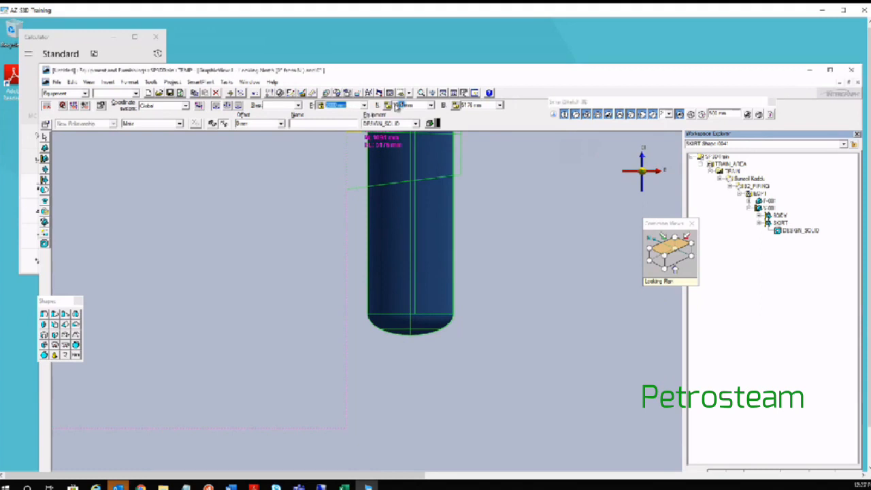
text(30000)
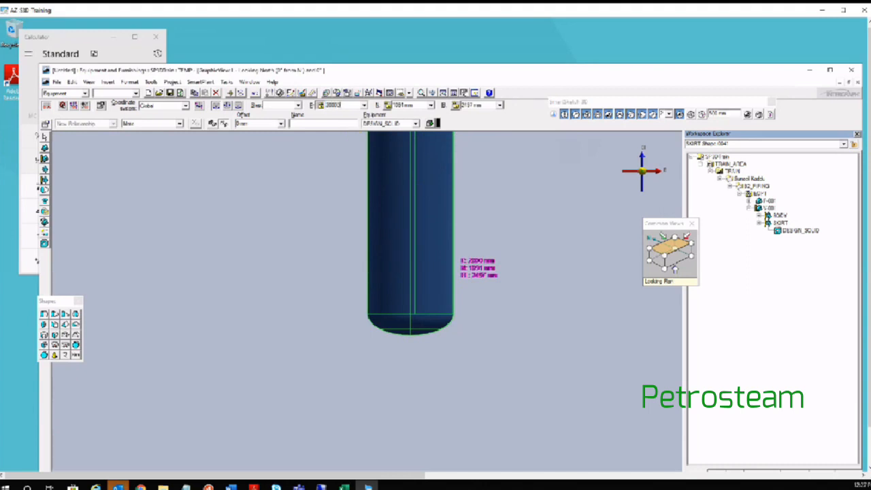
key(Return)
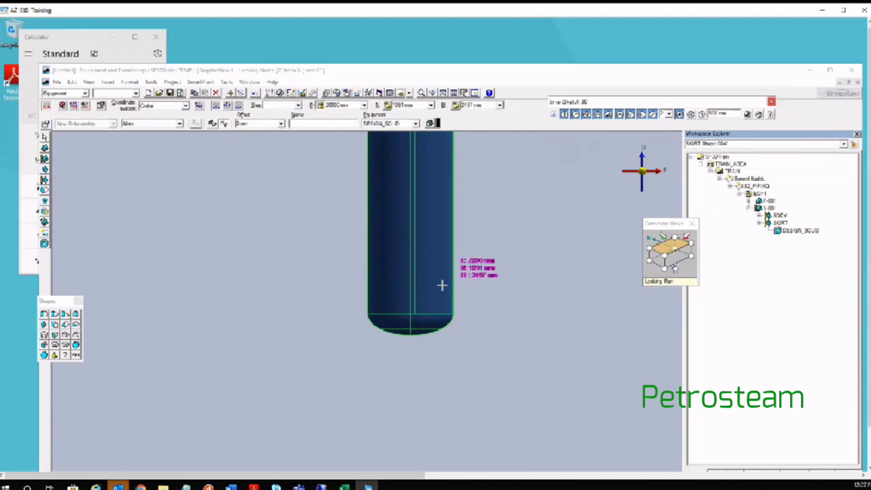
click(412, 258)
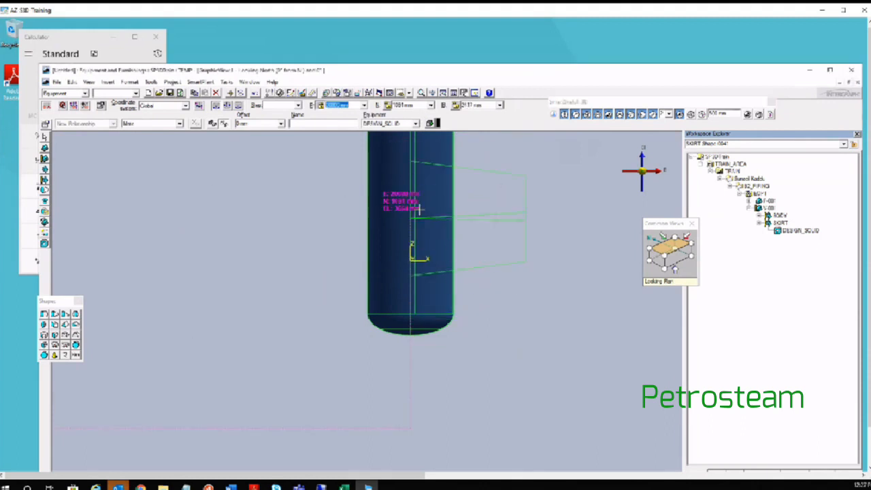
Step: Set the cone's northing and elevation to 0 mm and place it, using the isometric view
click(416, 107)
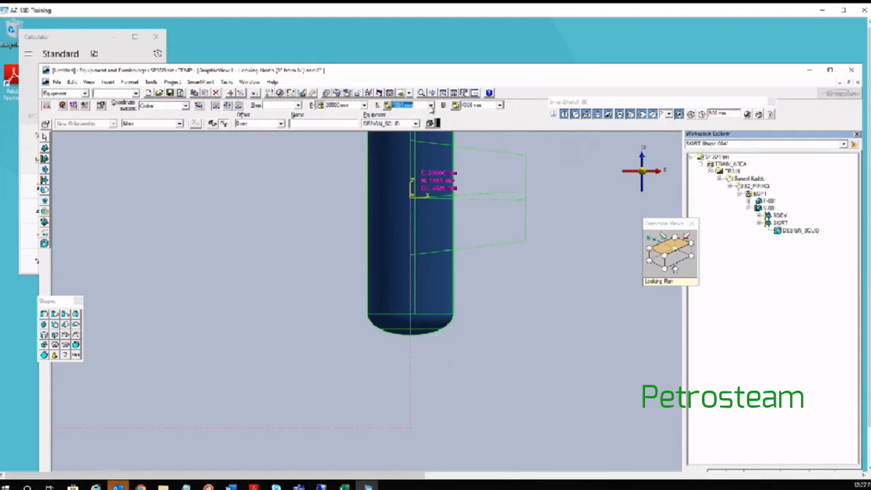
text(0)
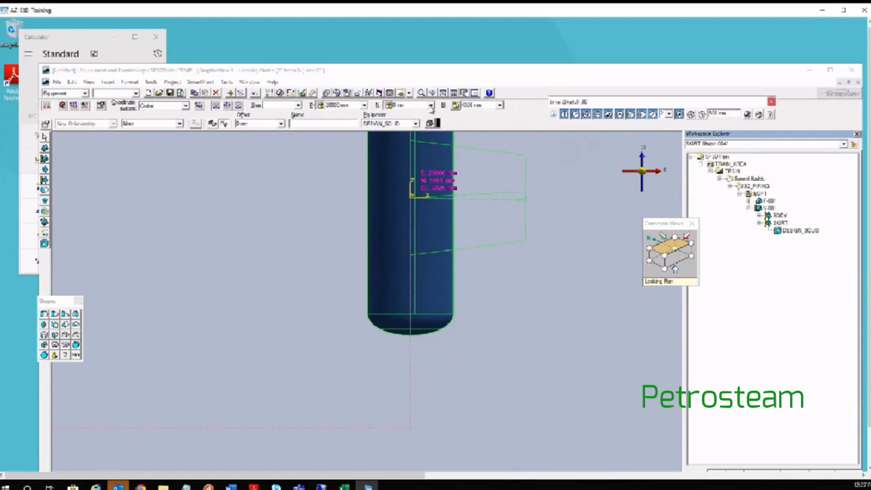
click(485, 105)
text(0)
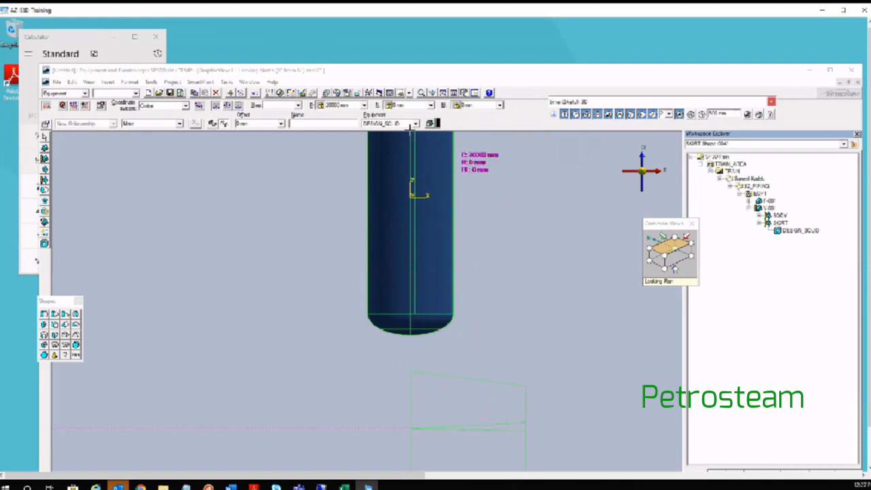
click(409, 93)
click(413, 134)
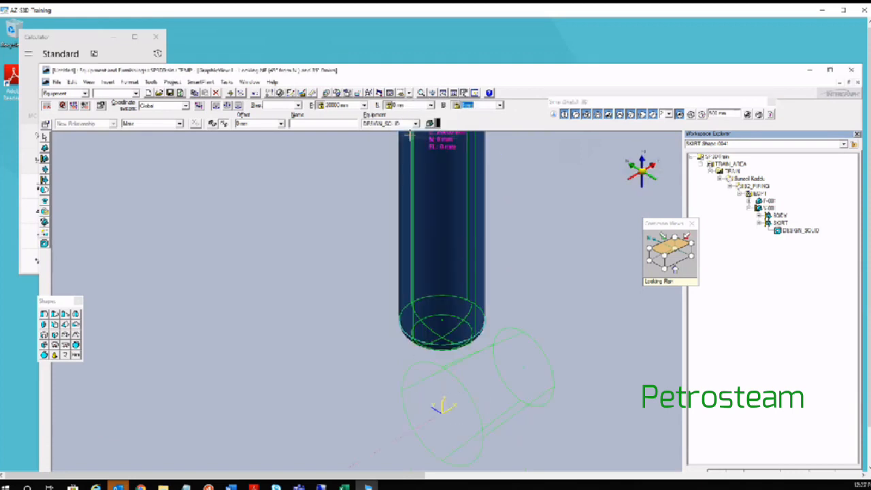
click(444, 410)
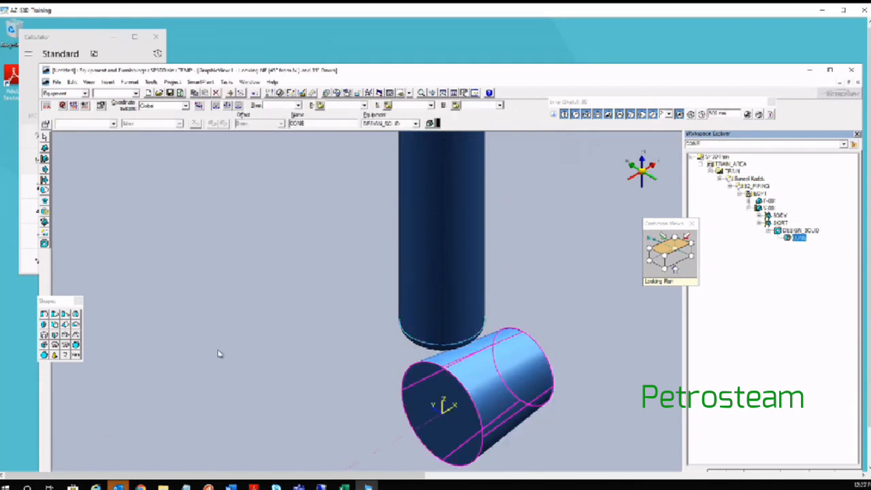
Step: Rotate the placed cone upright so its narrow end faces up towards the vessel's lower head
middle_drag(393, 351, 352, 266)
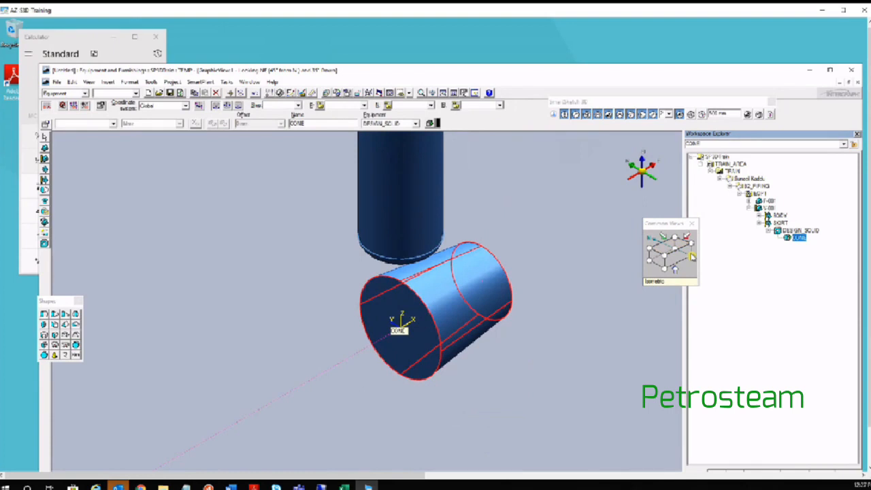
key(ctrl+z)
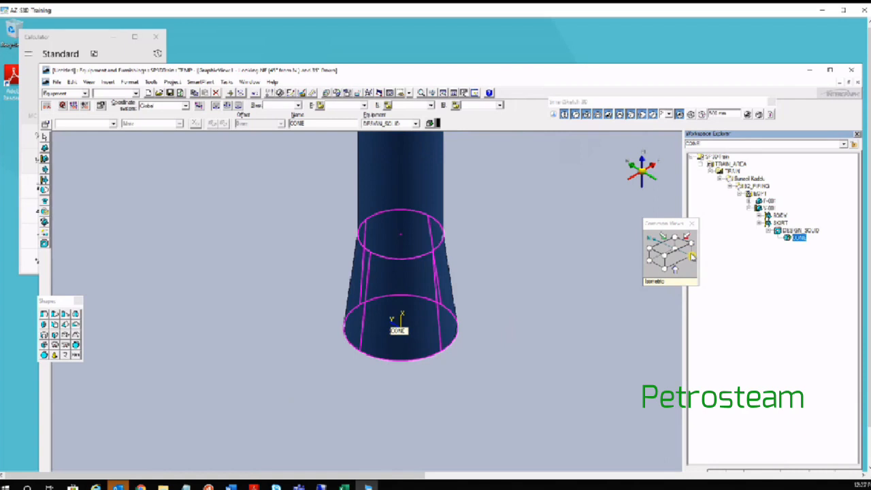
key(ctrl+y)
key(Right)
key(Right)
key(Right)
Step: Examine the joint between the cone's upper edge and the vessel cylinder in the front view
click(409, 92)
click(422, 113)
scroll(402, 195, up, 6)
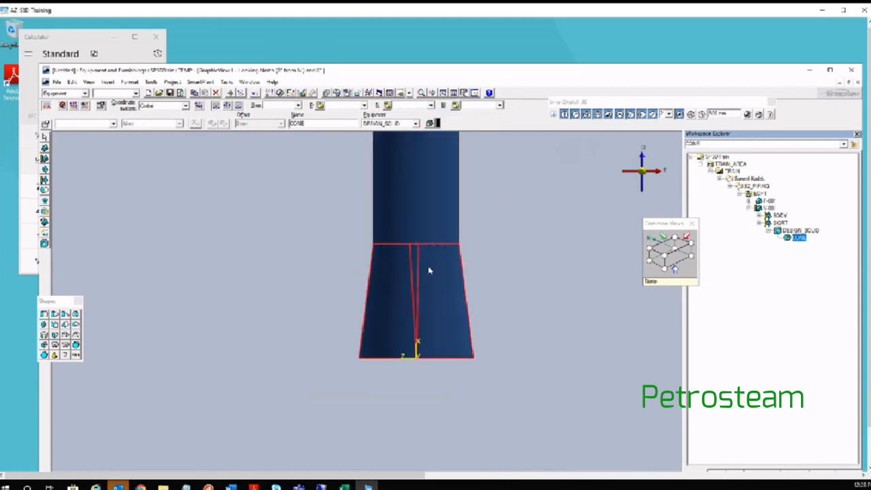
scroll(257, 199, up, 4)
scroll(297, 226, down, 2)
scroll(297, 226, down, 3)
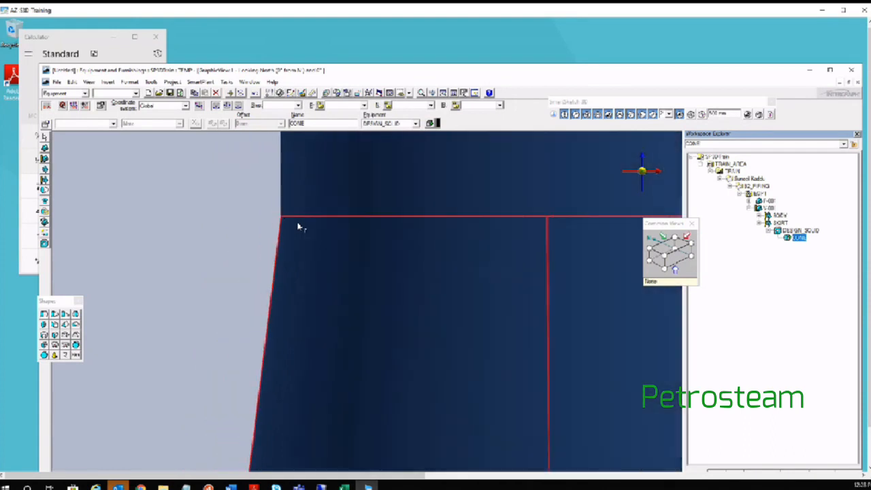
scroll(506, 225, up, 4)
scroll(471, 227, down, 5)
scroll(402, 373, up, 2)
scroll(399, 373, down, 5)
Step: Check the cone's alignment with the vessel in the top and isometric views, and clear the selection
click(412, 92)
click(419, 107)
scroll(419, 316, up, 1)
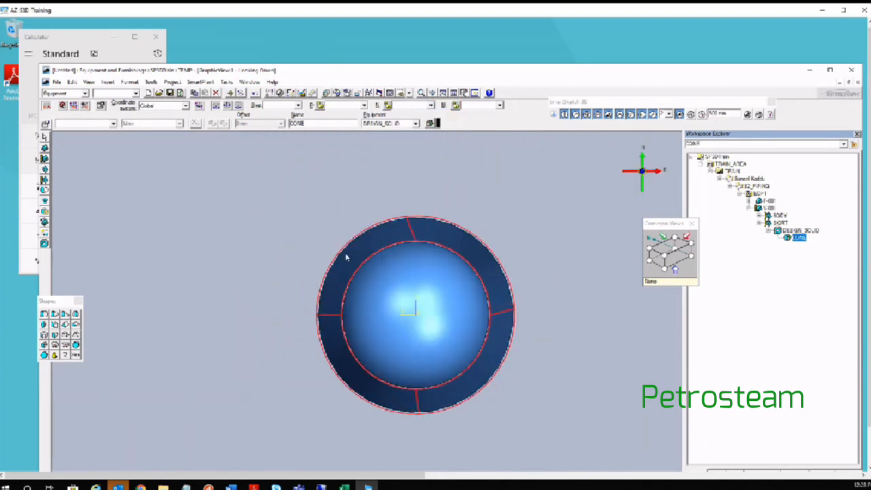
scroll(417, 283, down, 1)
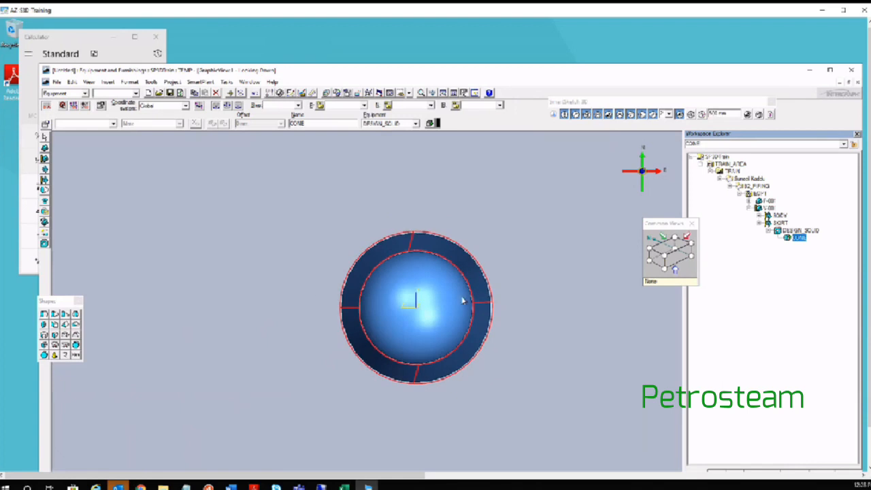
scroll(463, 301, up, 2)
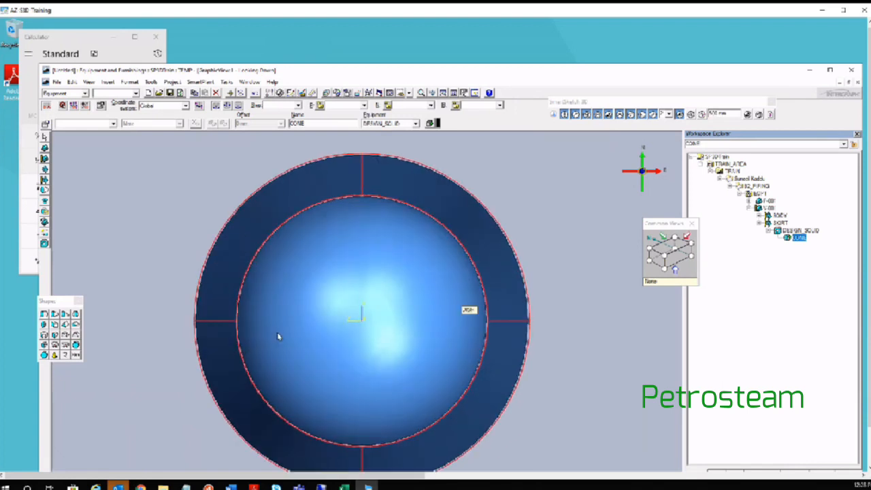
scroll(381, 204, down, 4)
click(409, 92)
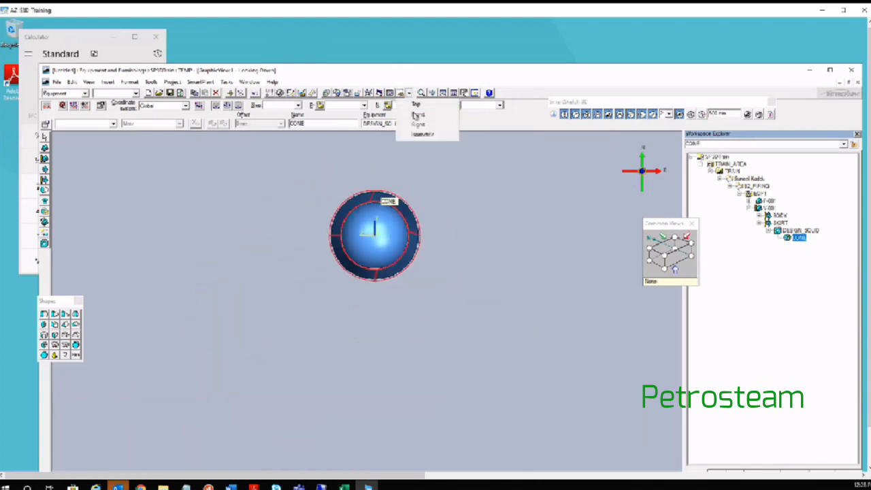
click(420, 138)
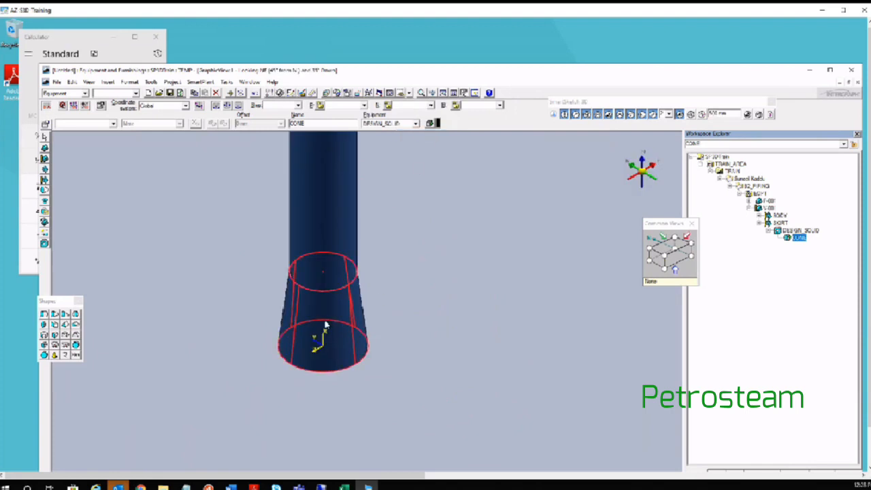
click(301, 320)
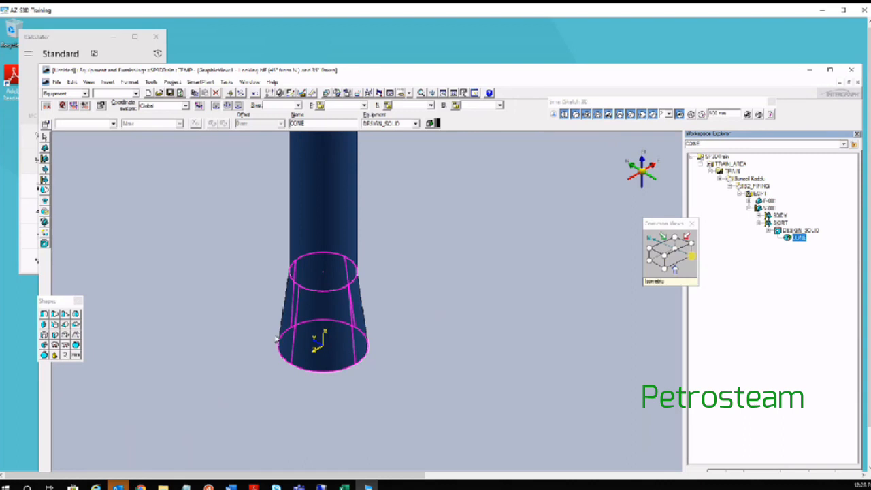
click(229, 289)
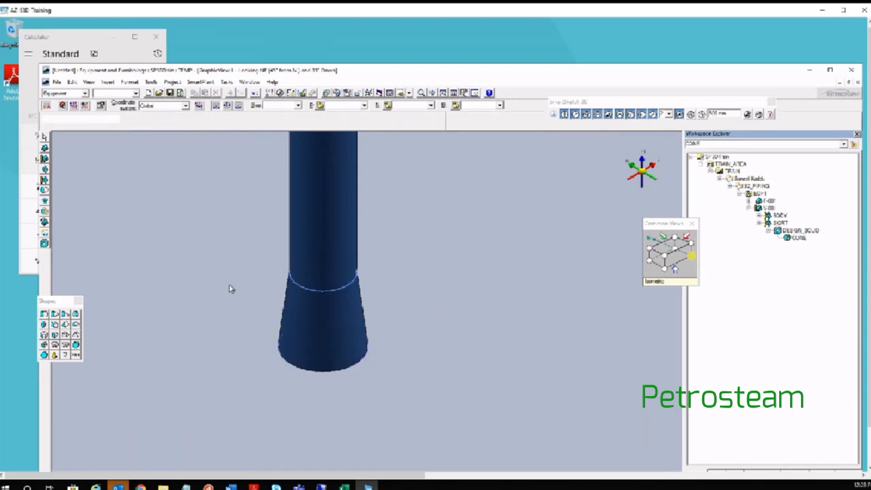
scroll(358, 345, up, 2)
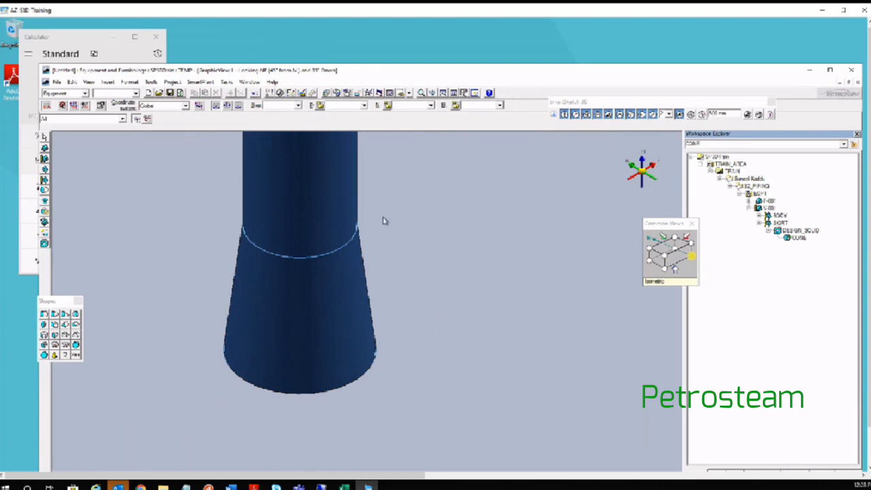
scroll(379, 223, down, 1)
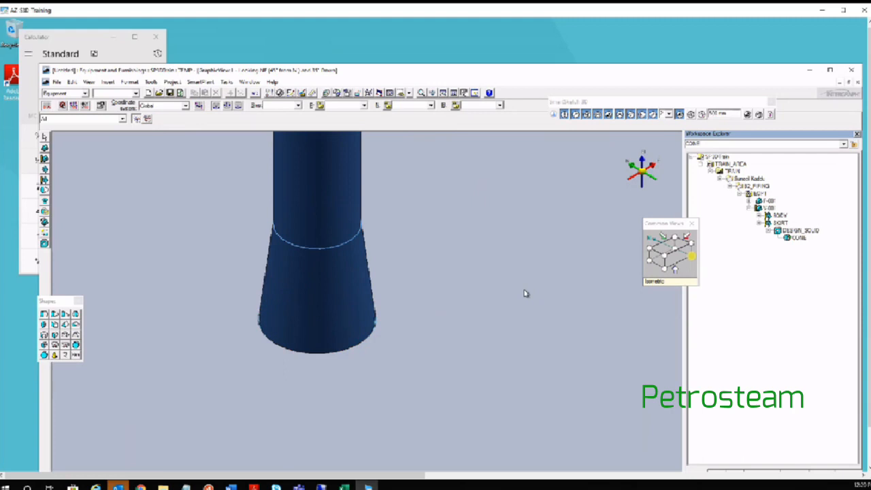
Step: Start a cylinder shape under DESIGN_SOLID and set its diameter B to 800 mm
click(793, 232)
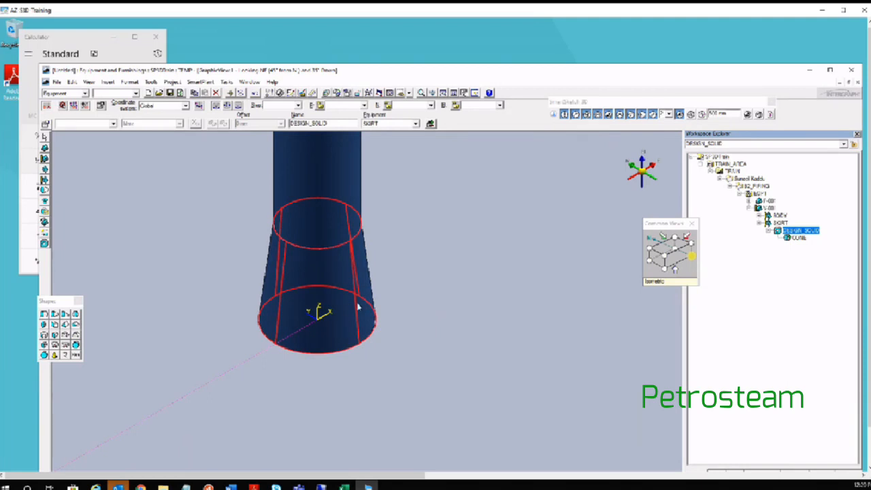
click(45, 314)
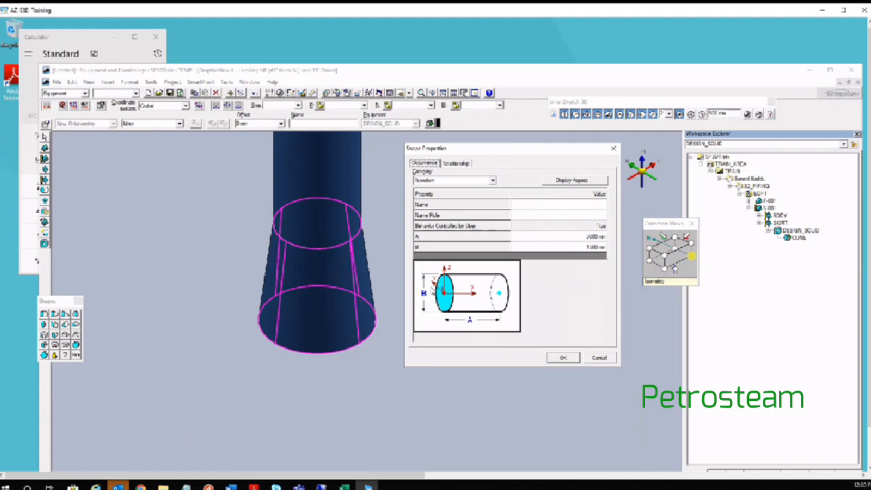
click(586, 246)
text(1)
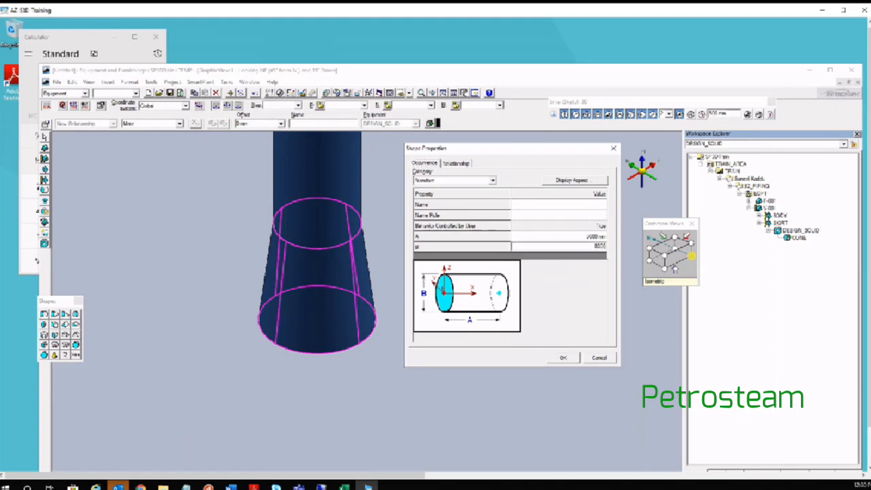
text(000)
key(Tab)
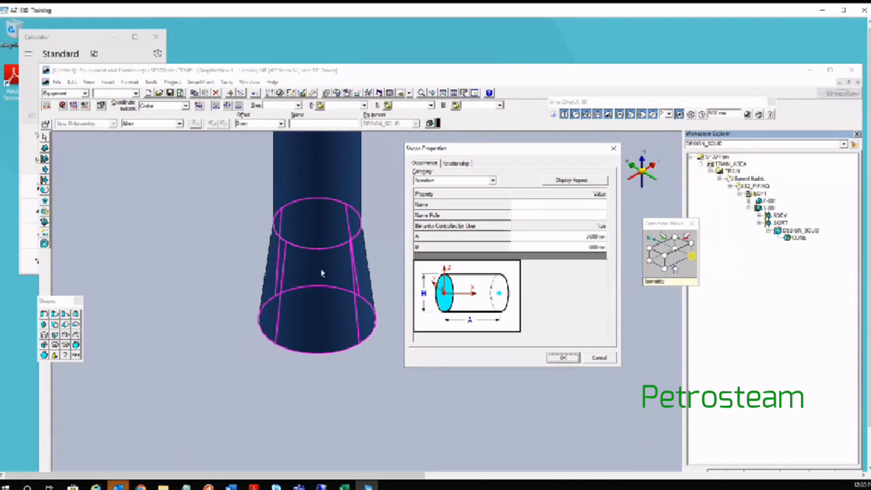
Step: Set the cylinder's length A to 2000 mm, name it HOLE, and accept the shape properties
click(608, 236)
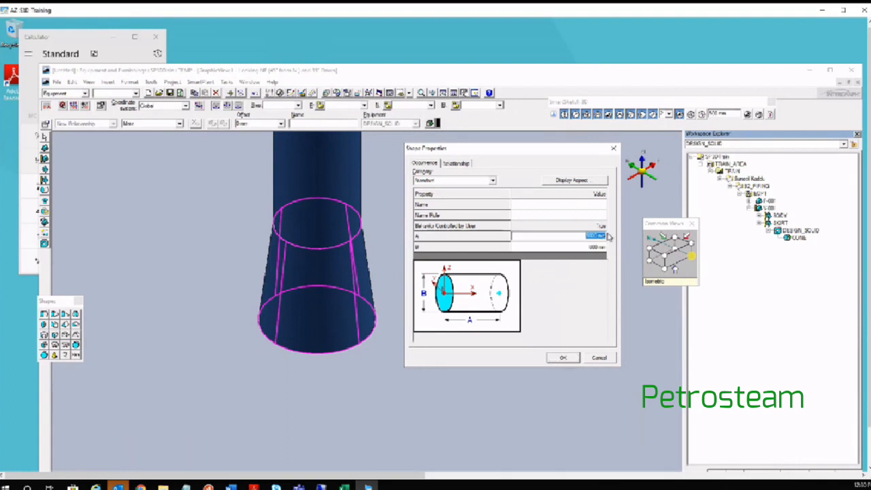
text(1)
key(Tab)
click(585, 205)
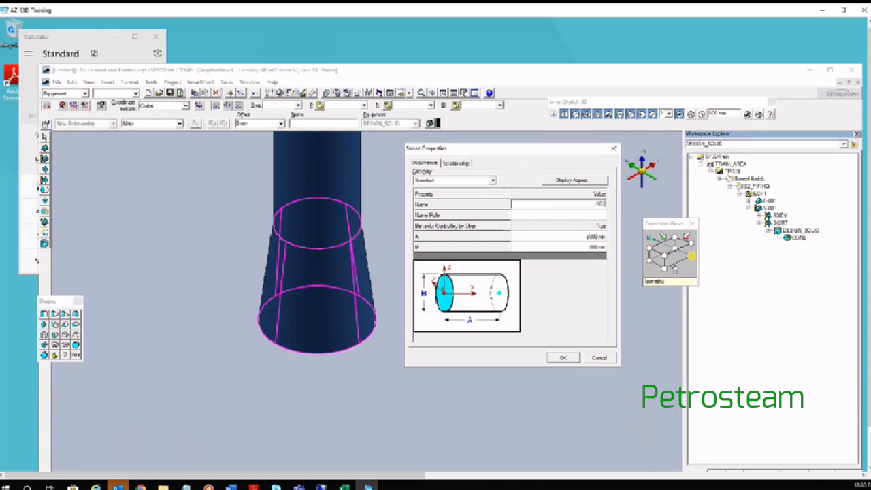
text(HOLE)
key(Tab)
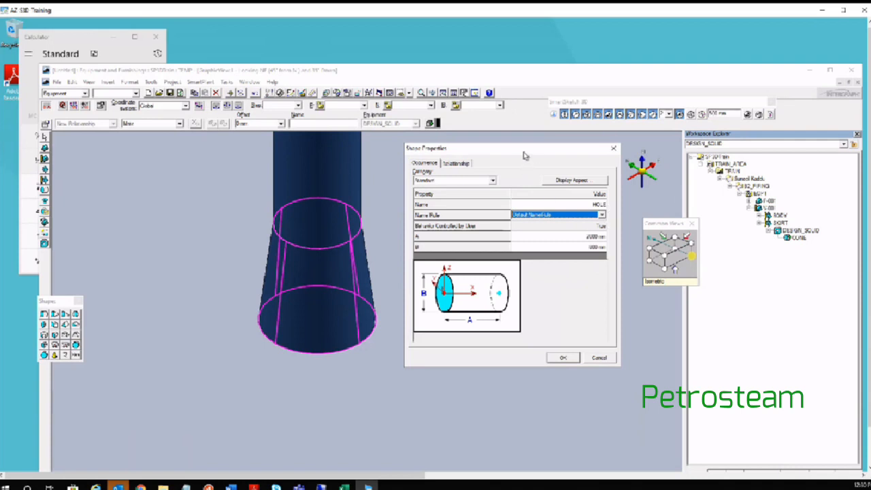
drag(524, 153, 541, 165)
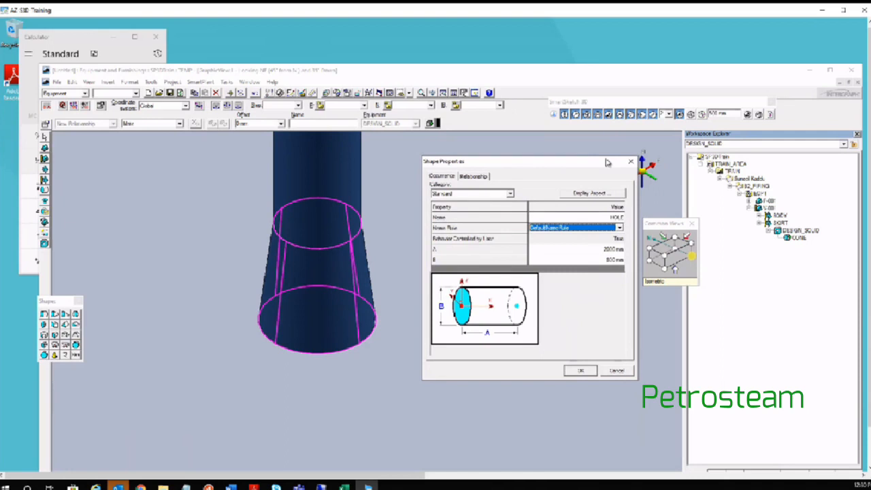
click(580, 373)
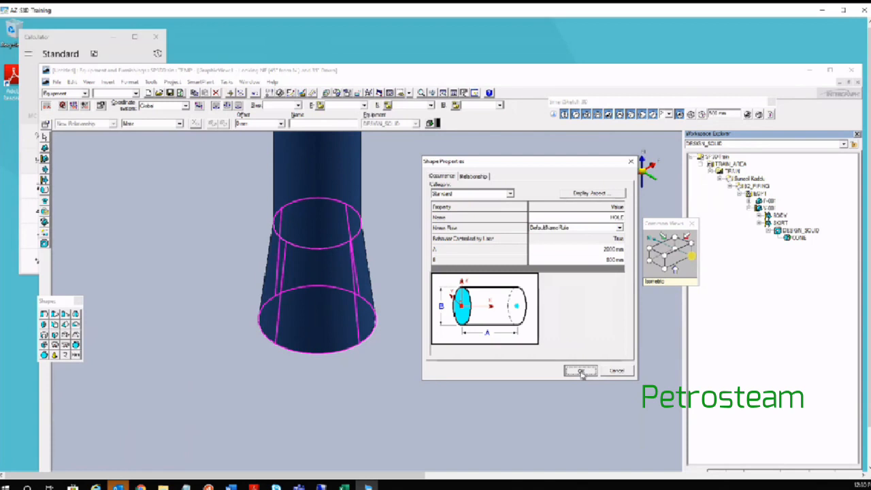
click(581, 371)
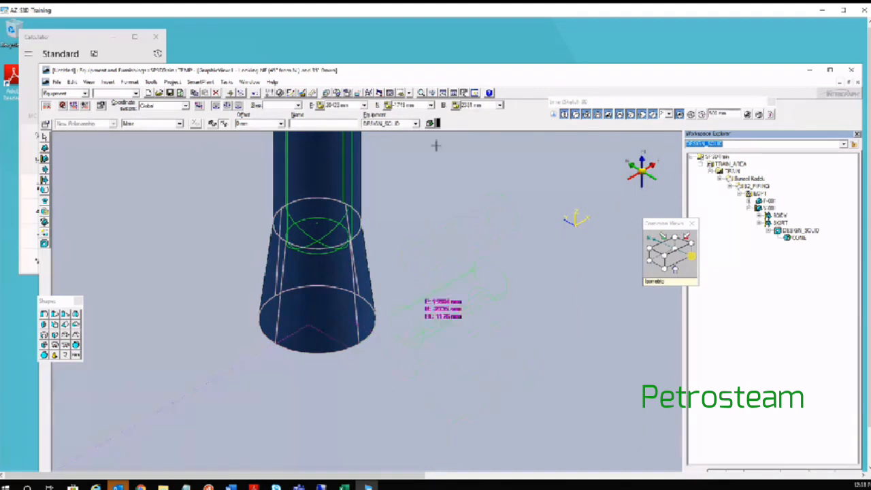
Step: Set the HOLE cylinder's easting to 20000 mm, using the top view
click(409, 93)
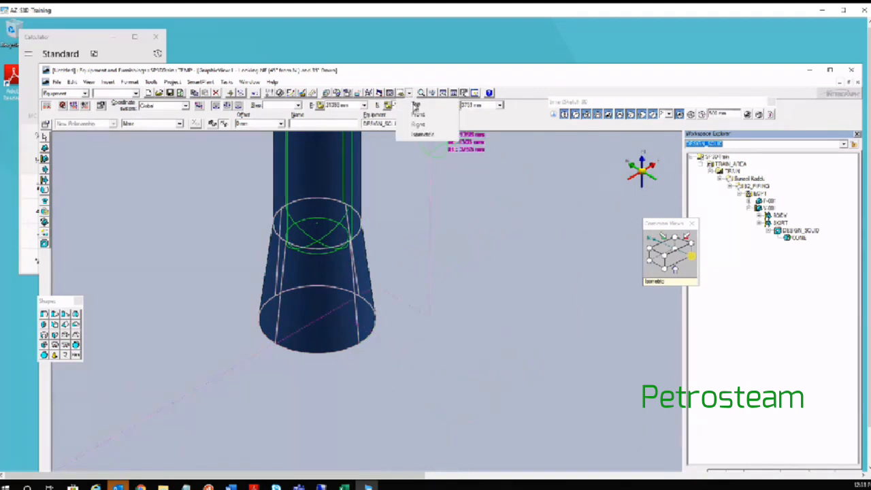
click(416, 104)
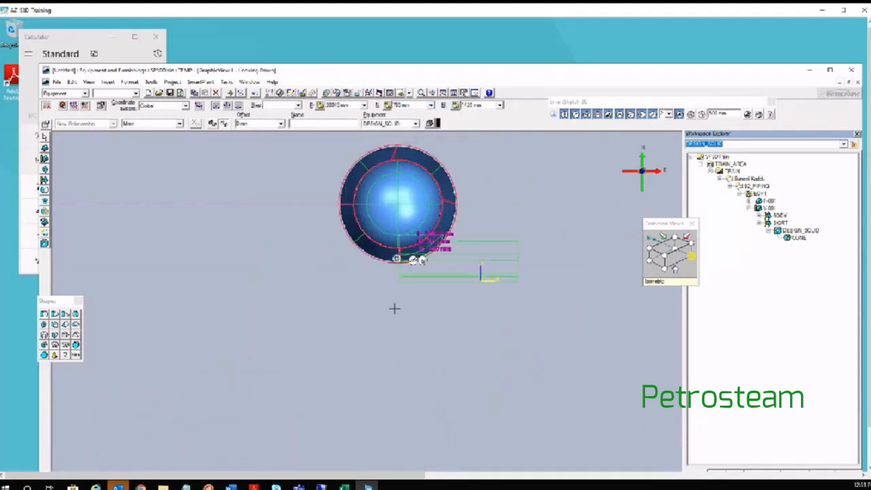
scroll(395, 308, down, 2)
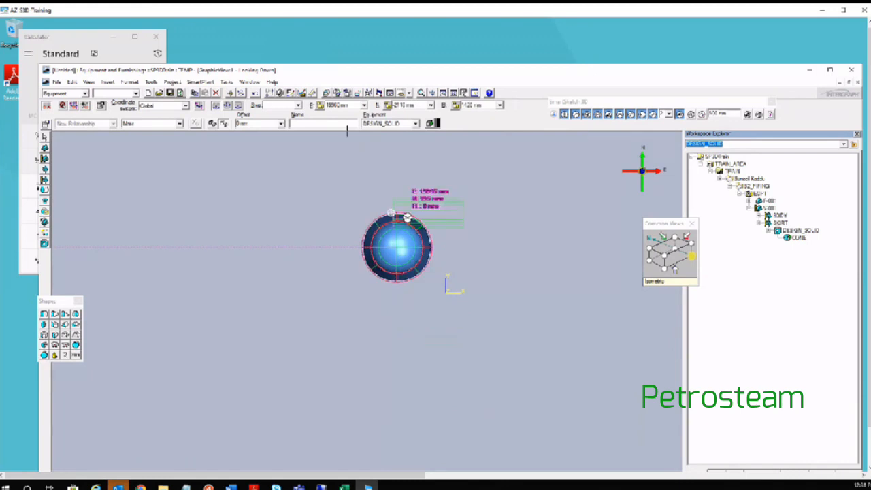
click(353, 105)
text(30000)
key(Return)
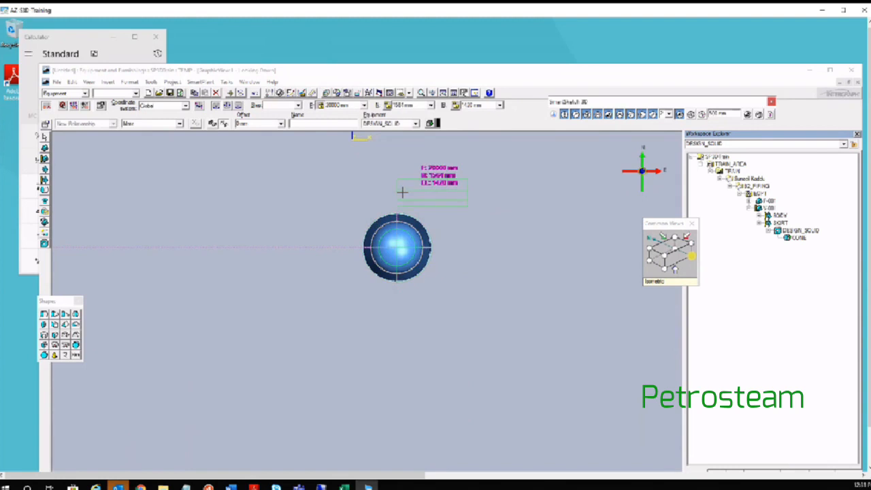
Step: Set the HOLE cylinder's northing to -1000 mm, at the south edge of the cone's base
scroll(386, 287, up, 4)
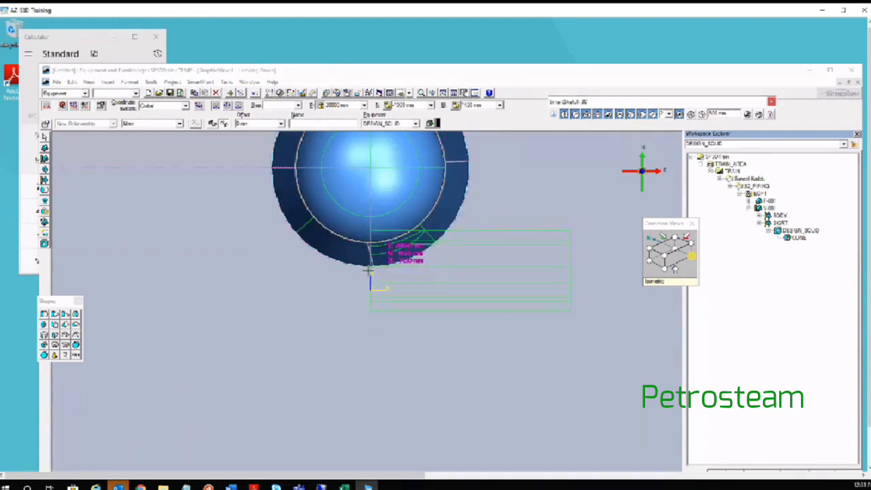
middle_drag(356, 364, 344, 431)
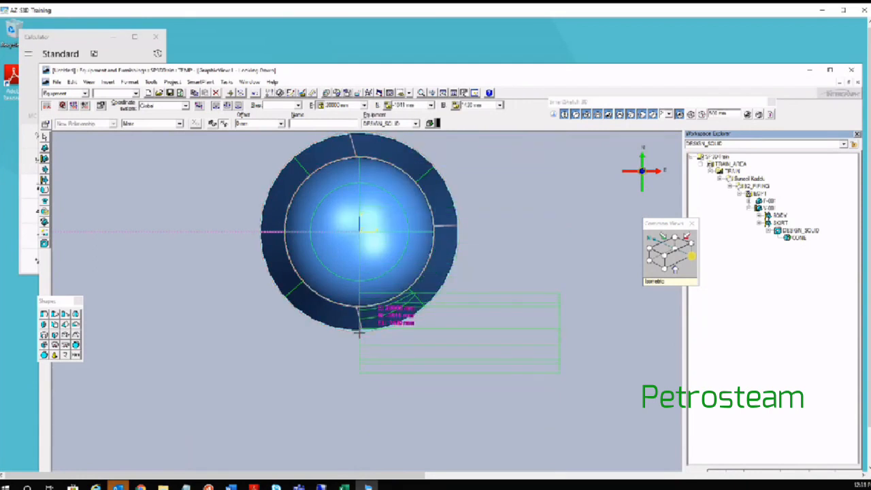
click(414, 107)
key(BackSpace)
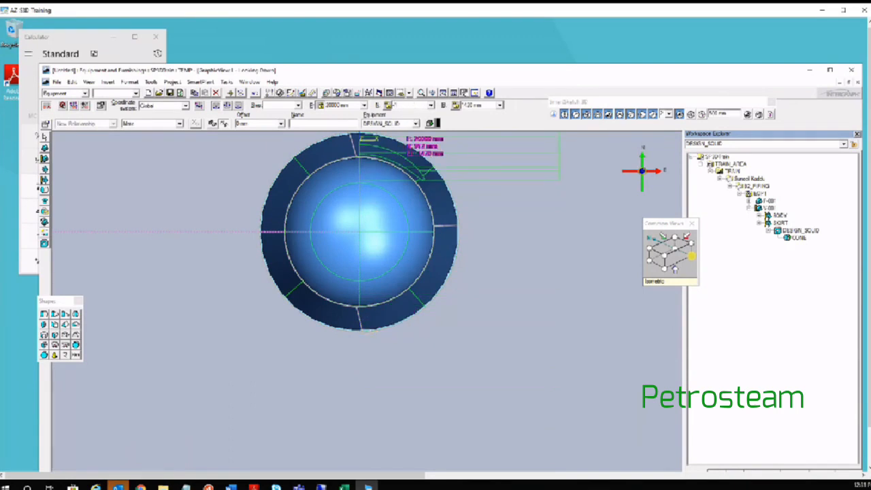
key(Return)
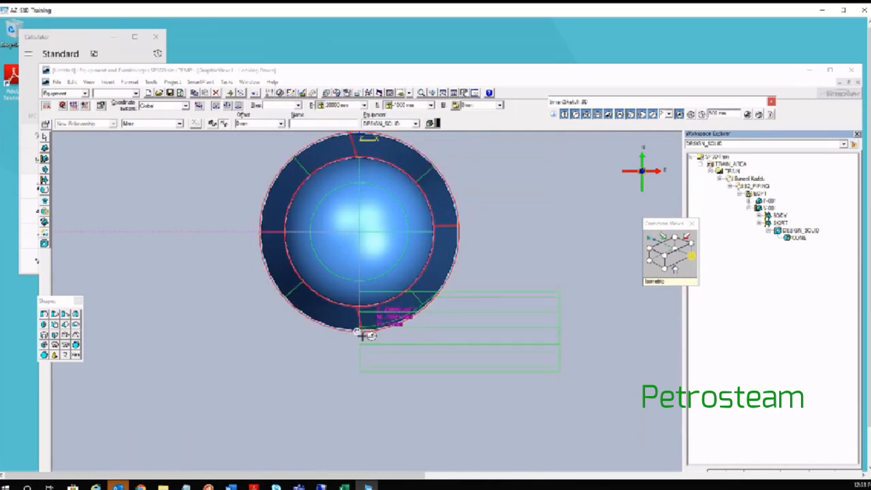
Step: Set the HOLE cylinder's elevation to 1000 mm using the front view, and place it from the top view
click(409, 93)
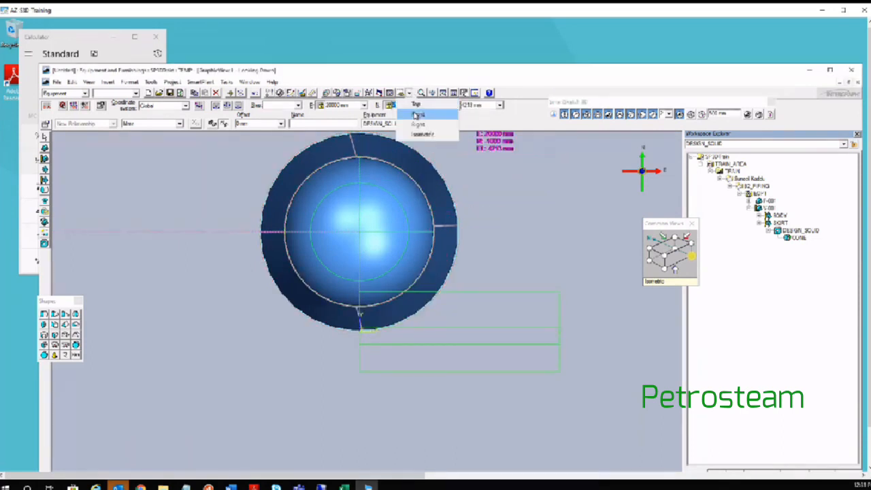
click(417, 114)
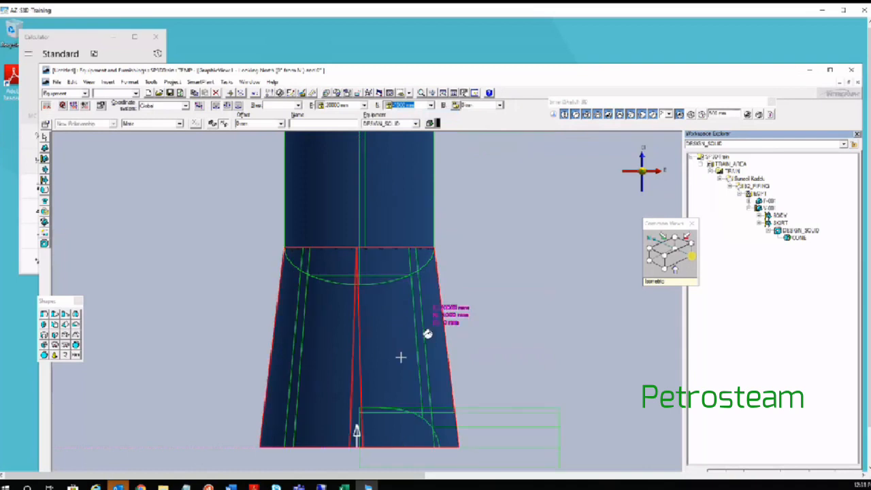
scroll(356, 431, down, 3)
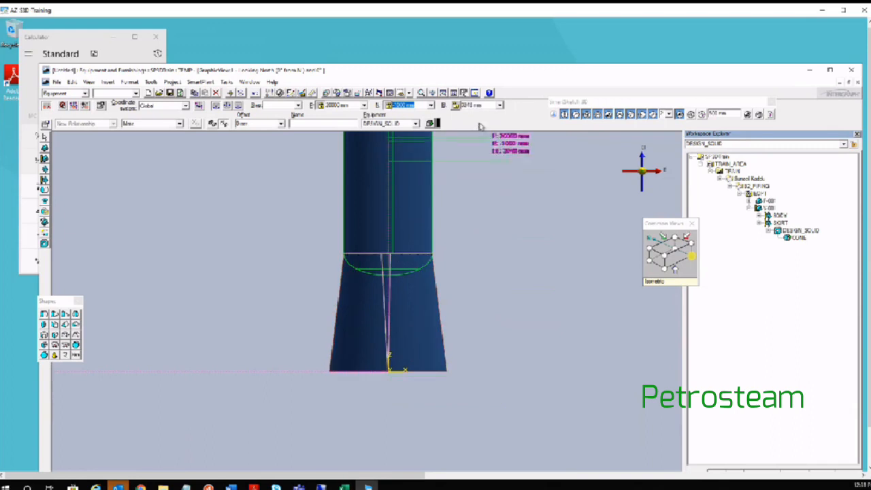
key(Tab)
text(0)
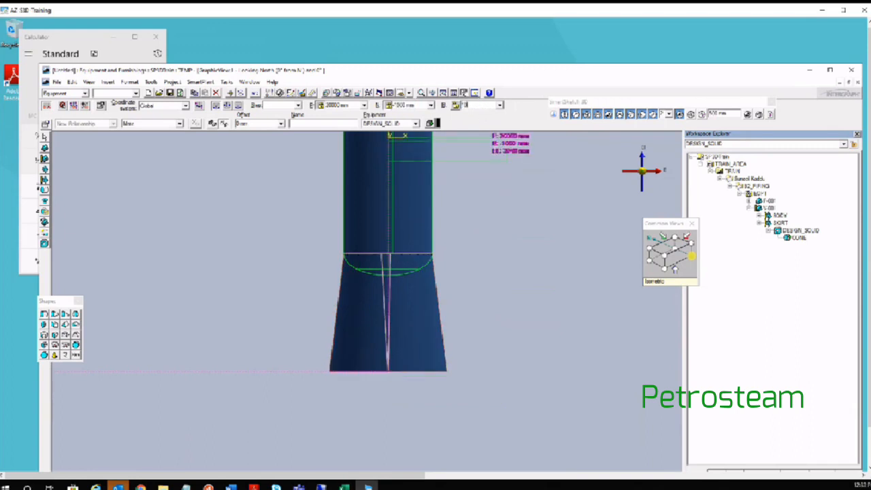
key(Tab)
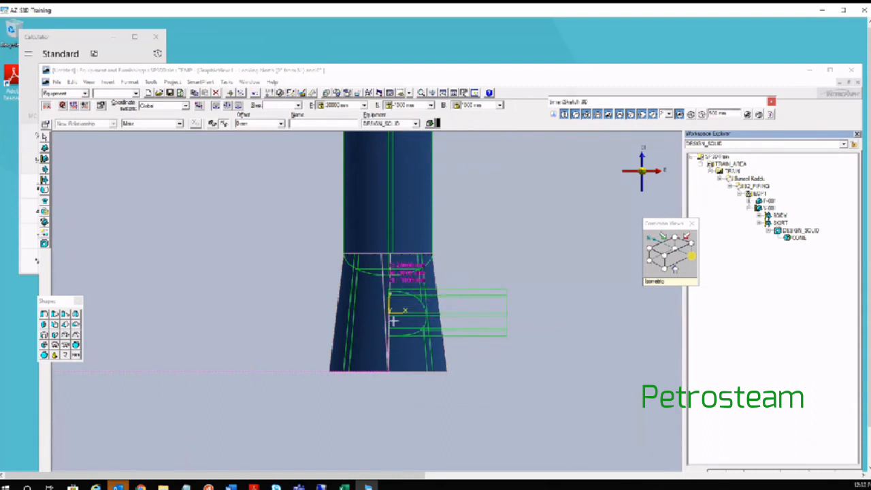
click(409, 93)
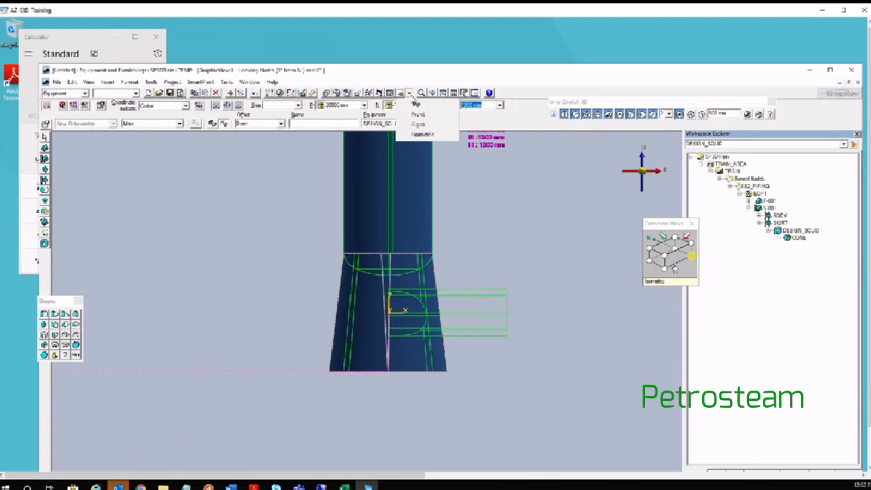
click(415, 103)
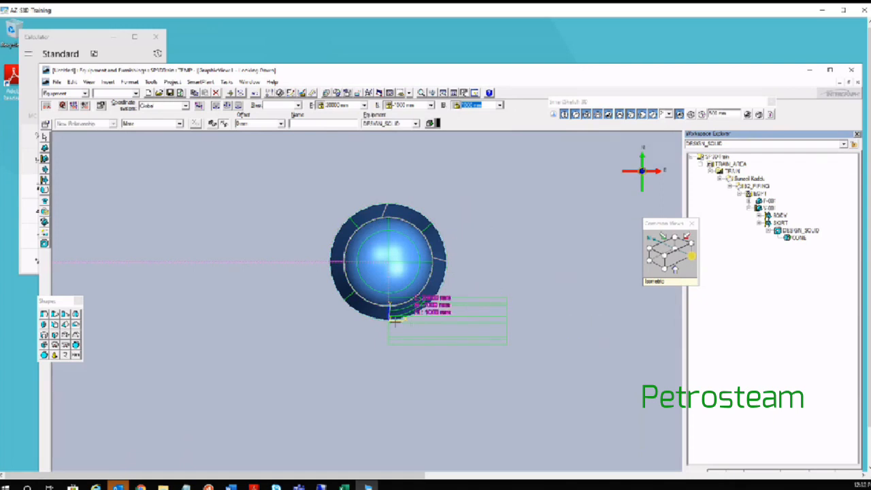
click(585, 173)
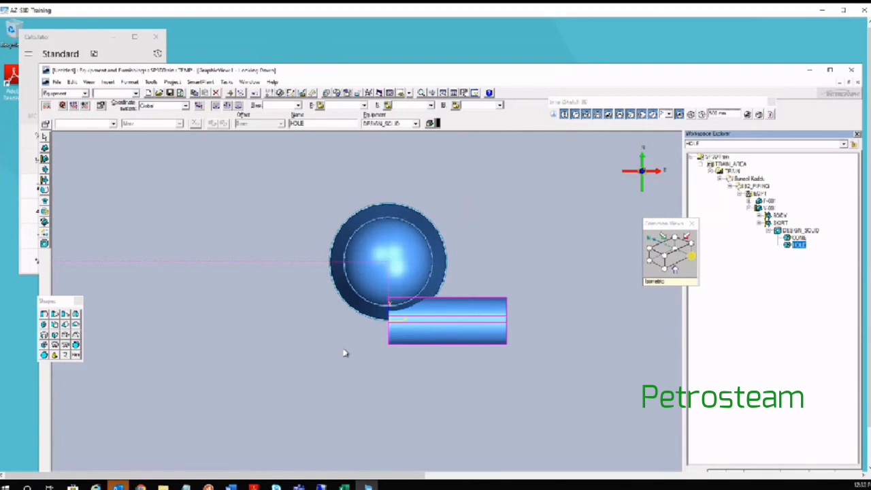
Step: Rotate the HOLE cylinder horizontally in the isometric view until it points north and passes through the skirt cone
click(114, 36)
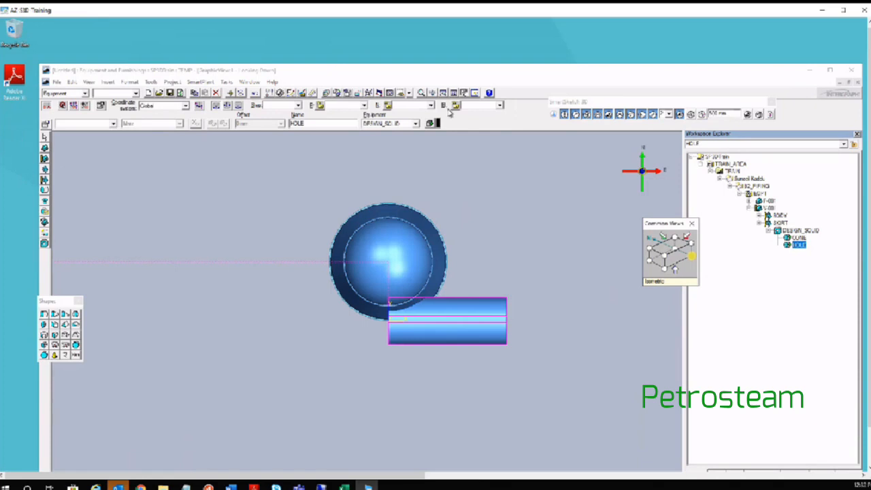
click(409, 93)
click(420, 134)
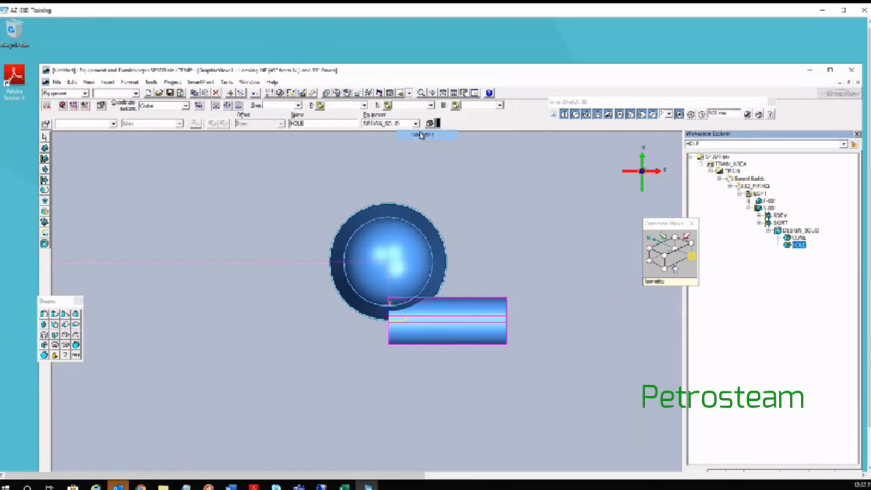
middle_drag(392, 292, 417, 276)
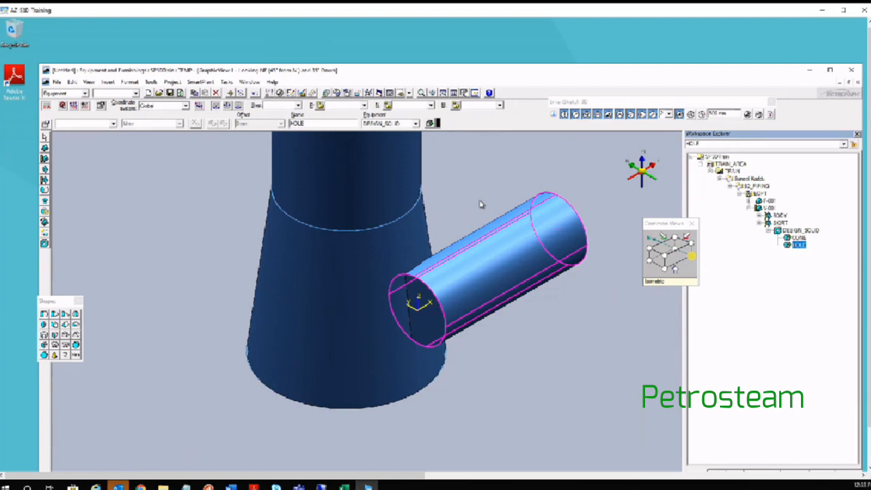
key(Left)
key(Up)
key(Left)
key(Left)
key(Left)
key(Left)
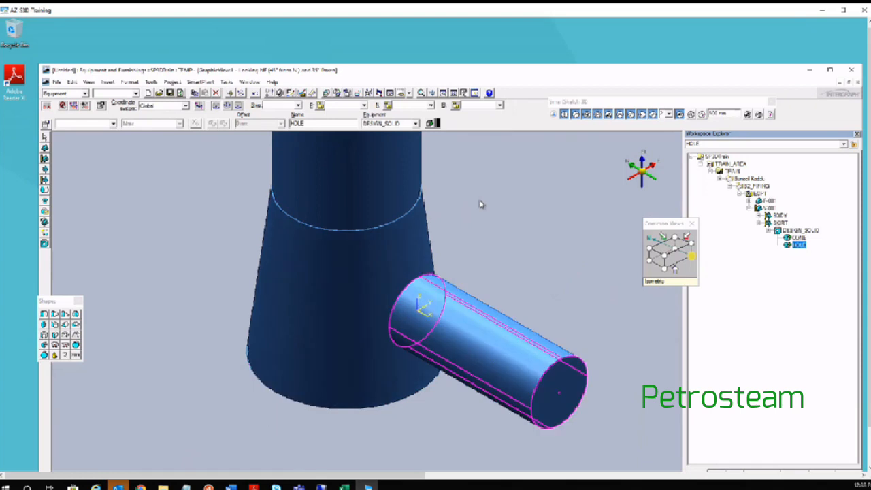
key(Left)
key(Left)
key(Left)
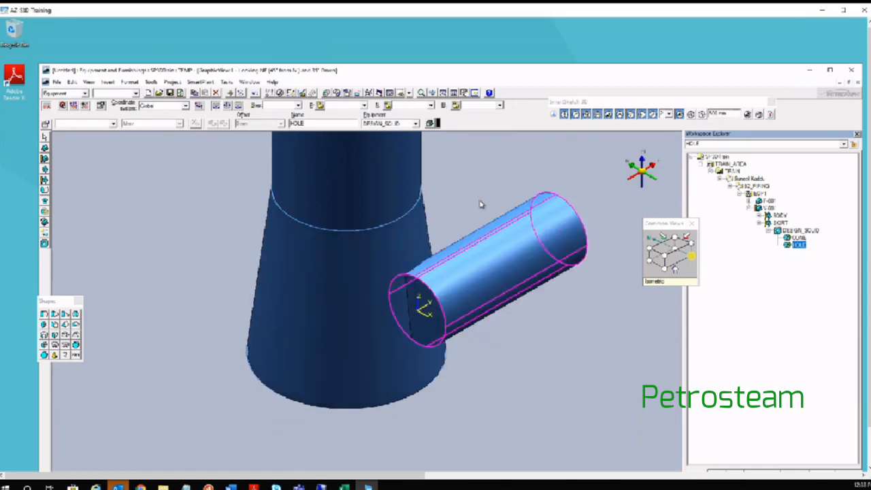
key(Left)
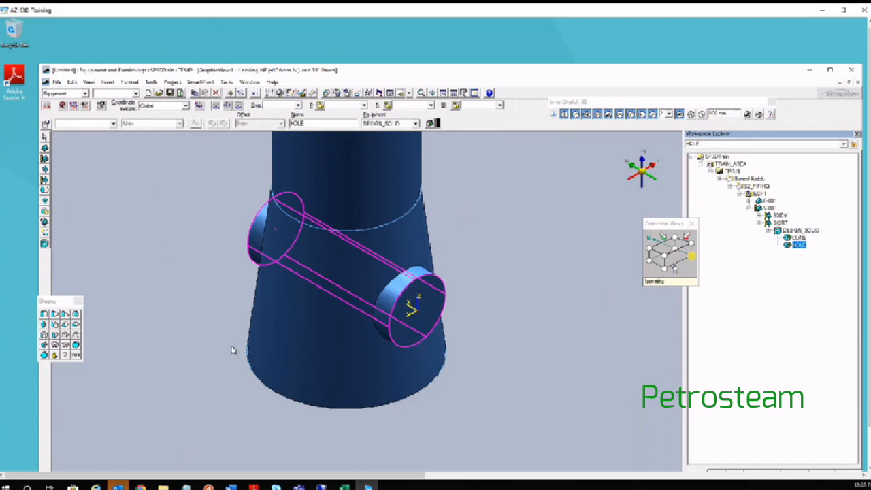
Step: Clear the selection and inspect both ends of the HOLE cylinder where it passes through the cone
click(95, 211)
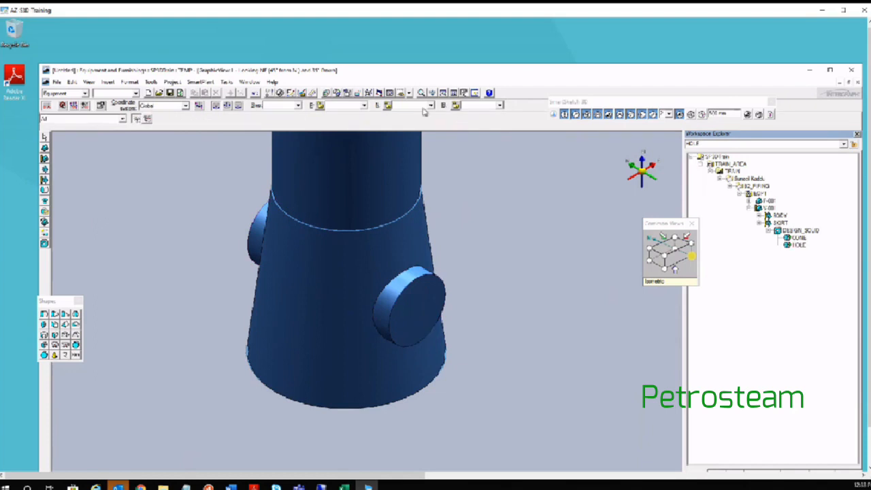
click(389, 94)
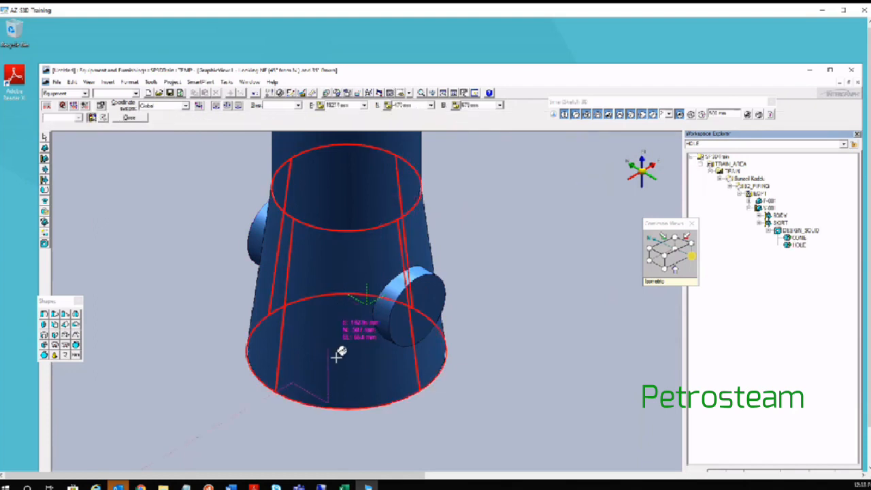
drag(348, 336, 599, 240)
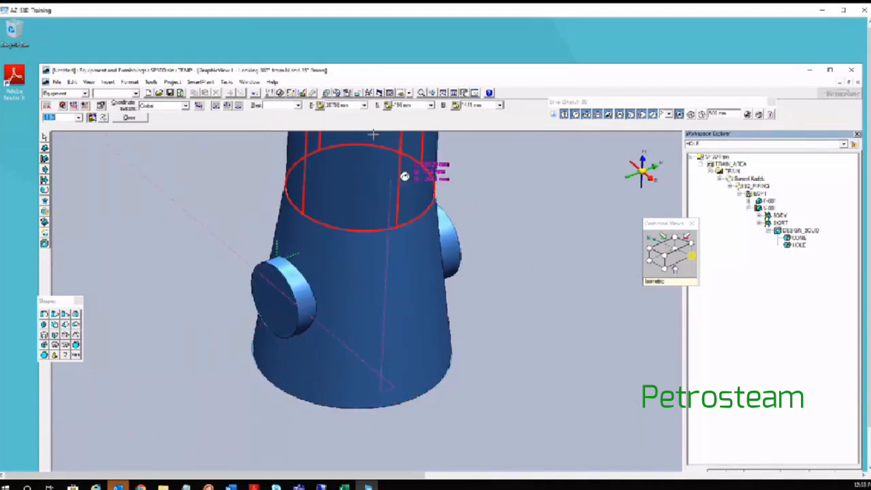
Step: Inspect the HOLE cylinder through the skirt cone from the opposite side, and close the Common Views window
key(alt+F4)
key(Escape)
key(Left)
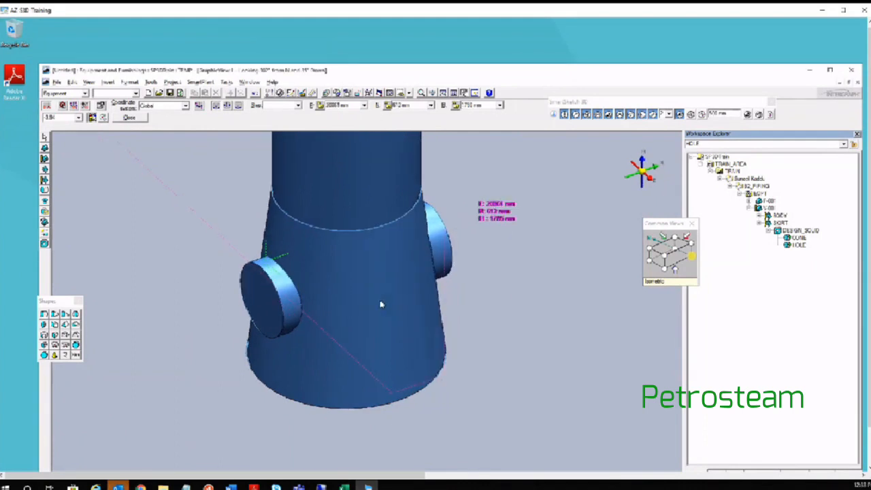
click(390, 94)
drag(366, 313, 367, 315)
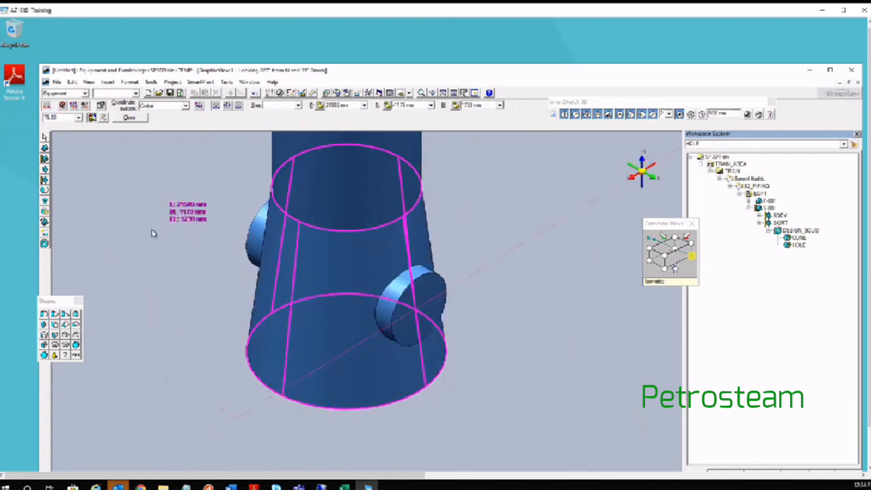
click(45, 137)
scroll(197, 298, down, 2)
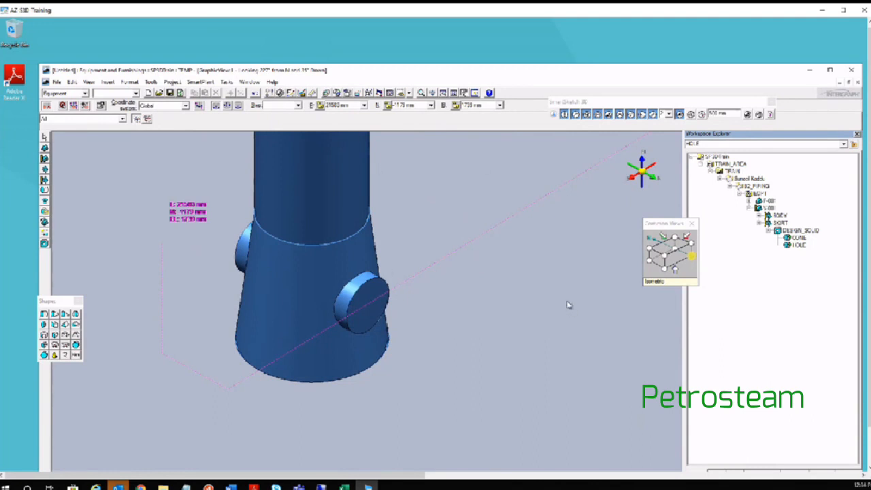
drag(664, 223, 625, 184)
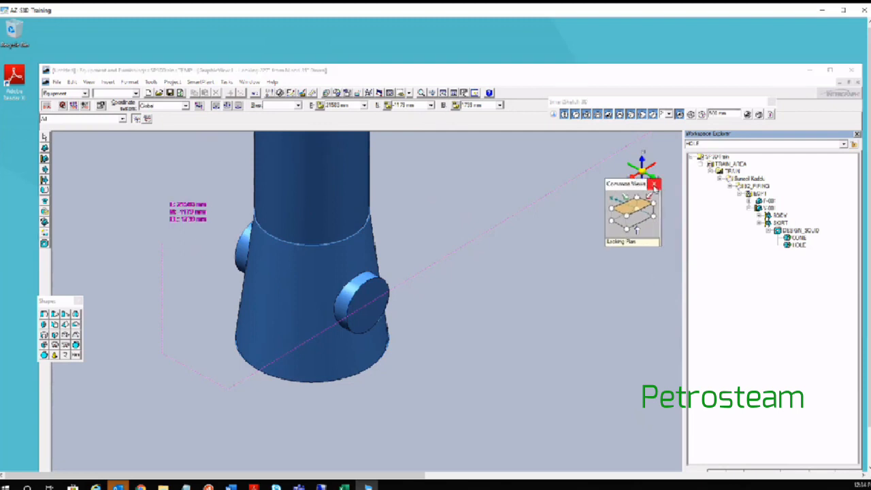
click(654, 185)
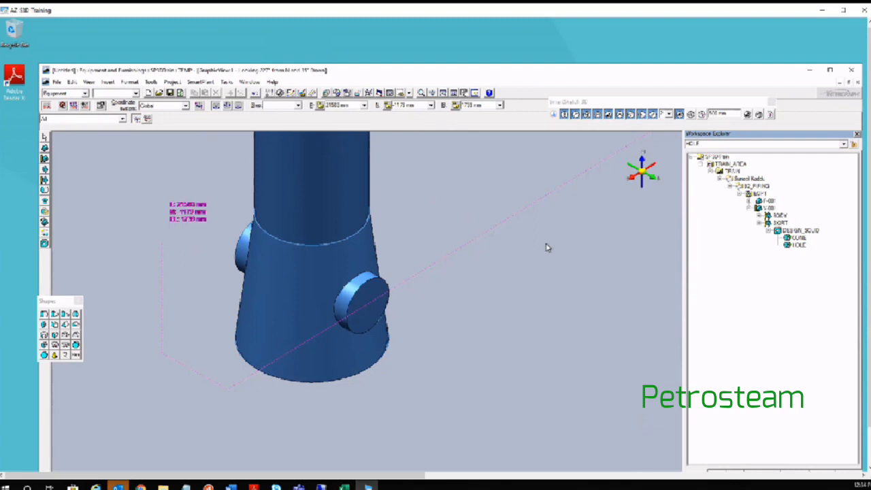
Step: Set the HOLE cylinder's operation within DESIGN_SOLID to subtract, so that it cuts a through-hole in the skirt cone
click(45, 136)
click(802, 245)
click(538, 307)
click(798, 245)
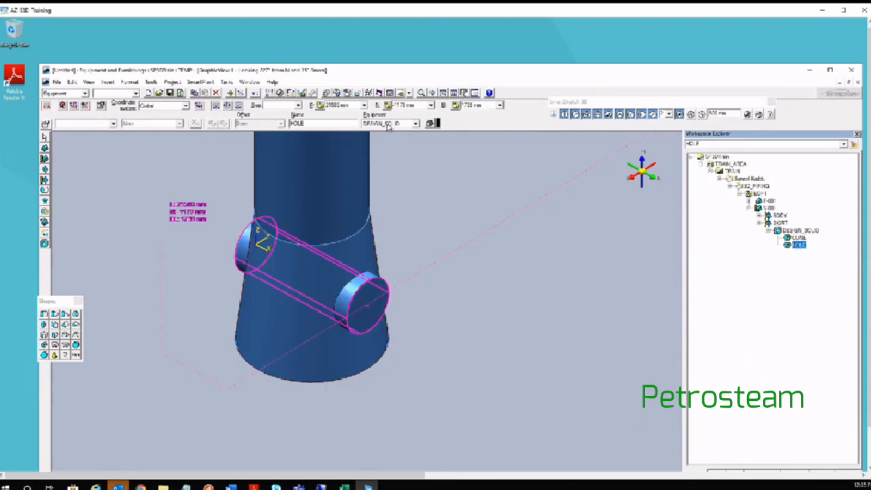
click(438, 124)
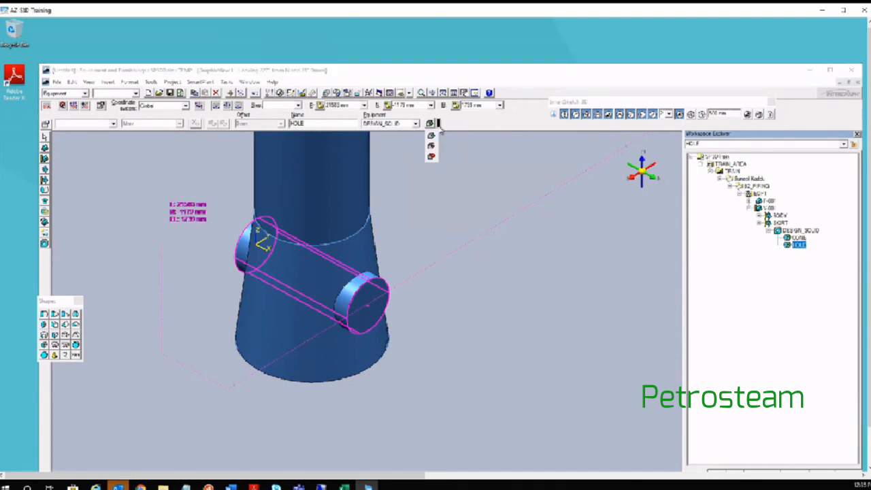
click(439, 130)
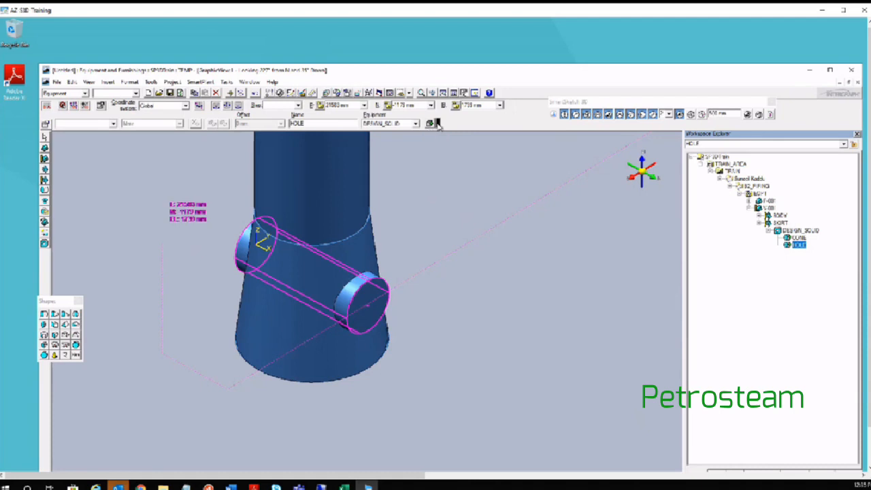
click(438, 124)
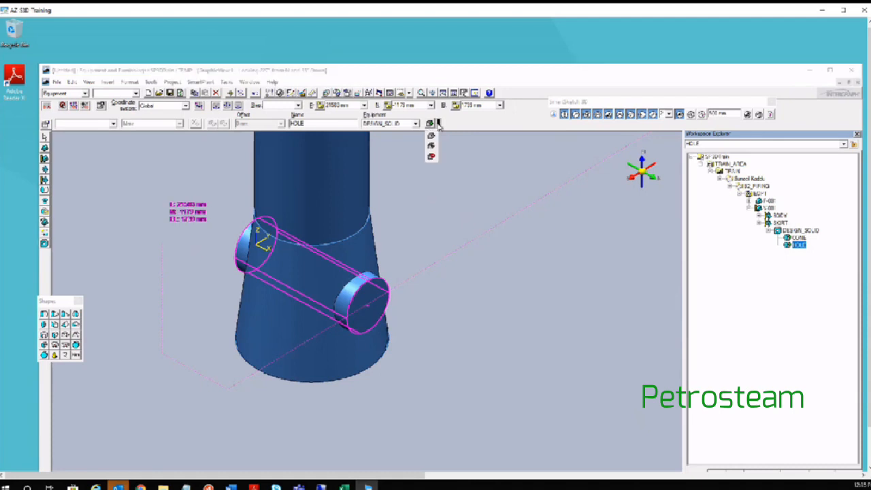
click(431, 149)
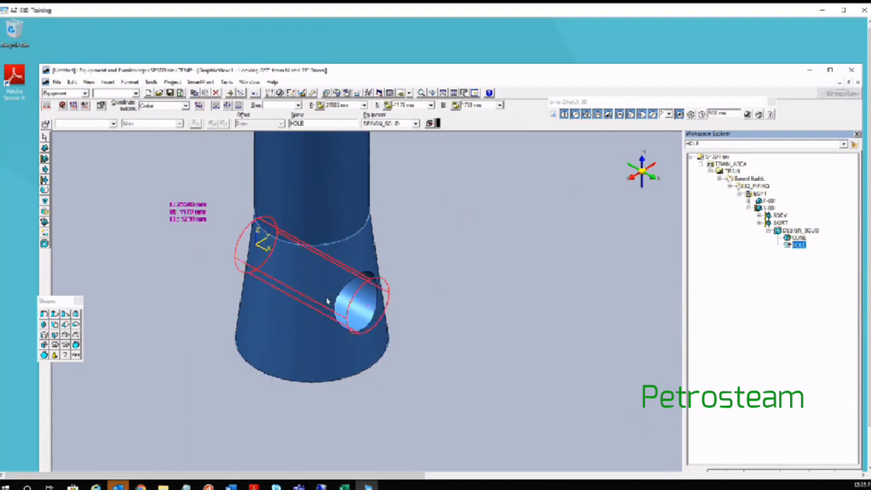
Step: Clear the selection and examine the cut opening in the skirt cone, up close and from the front view
scroll(377, 344, up, 2)
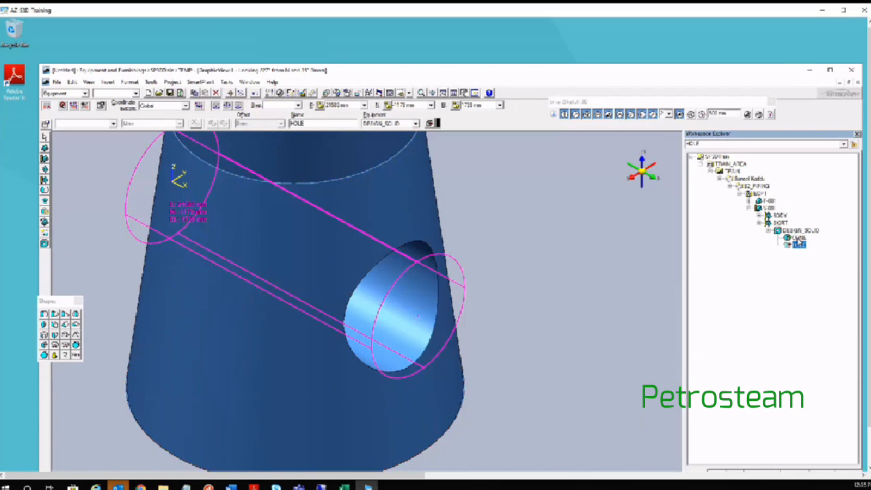
click(44, 138)
scroll(585, 290, down, 1)
scroll(585, 289, down, 1)
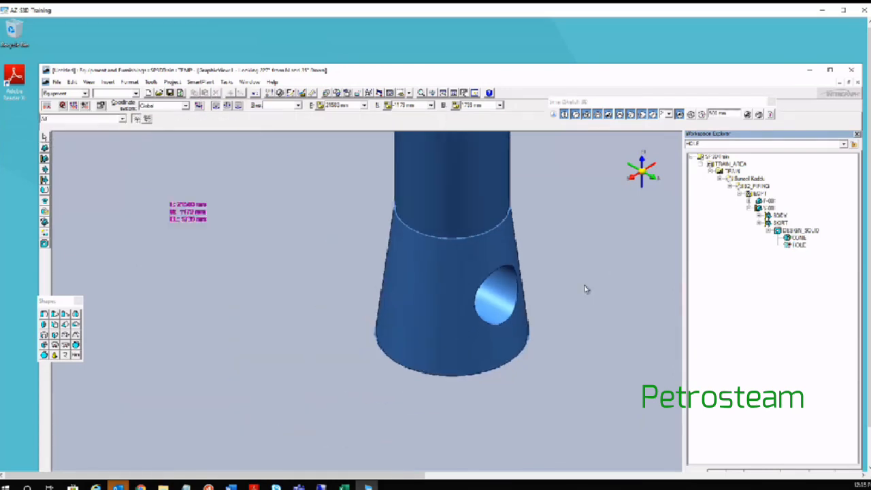
middle_drag(569, 317, 505, 285)
scroll(497, 276, up, 2)
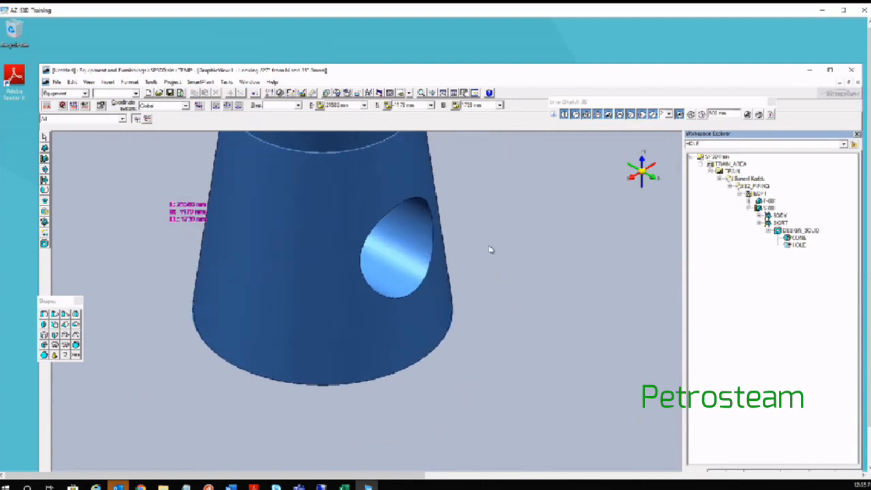
click(409, 94)
click(414, 111)
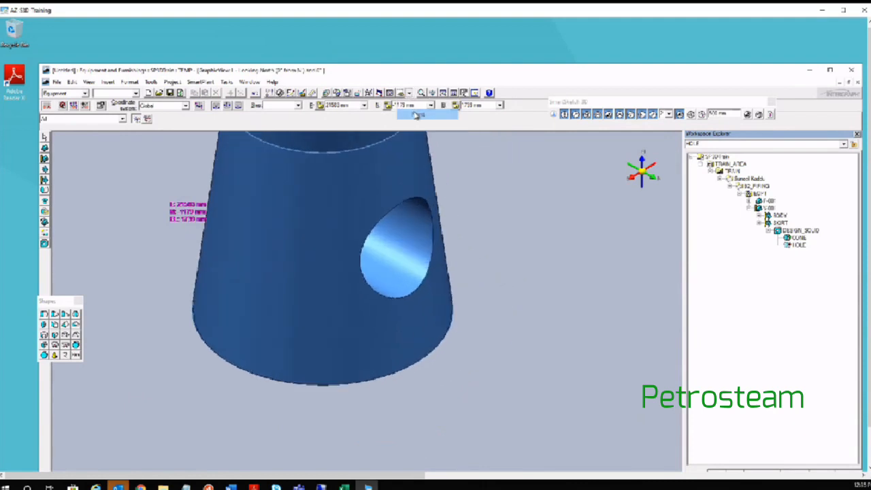
scroll(317, 267, down, 1)
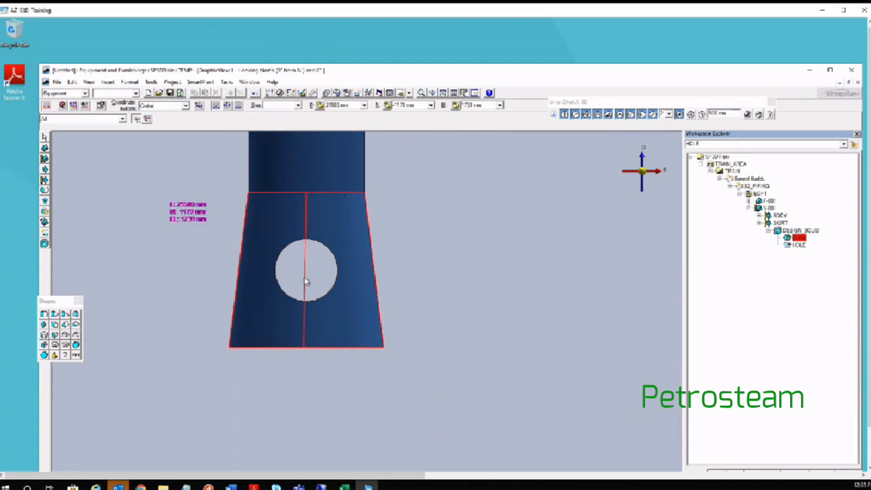
scroll(286, 276, up, 1)
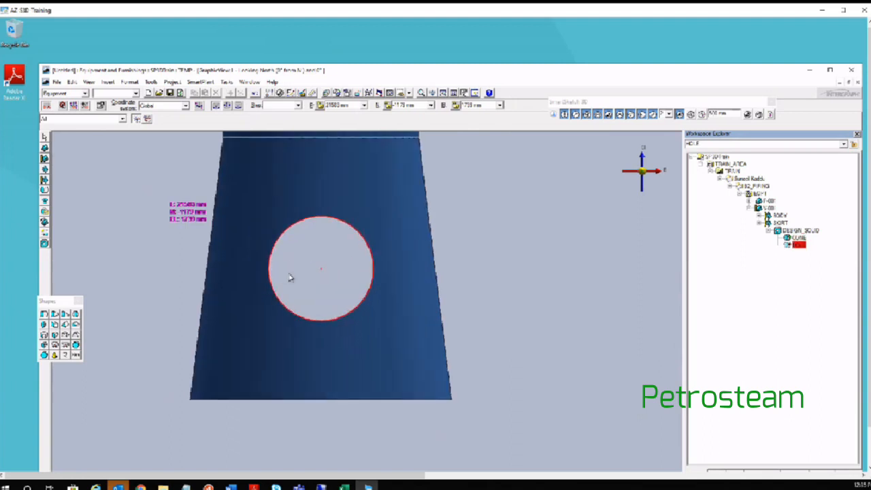
Step: Return to the isometric view and rotate it to examine the skirt's through-hole from the other side
click(409, 93)
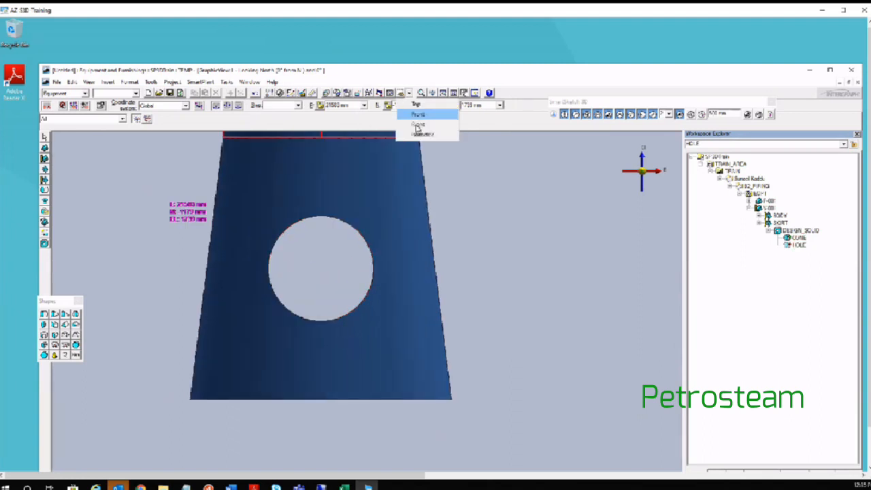
click(422, 134)
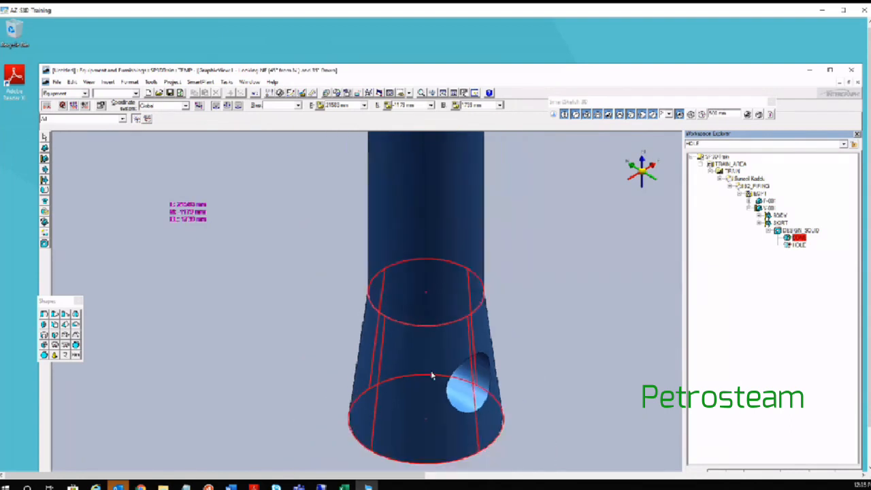
scroll(432, 375, down, 1)
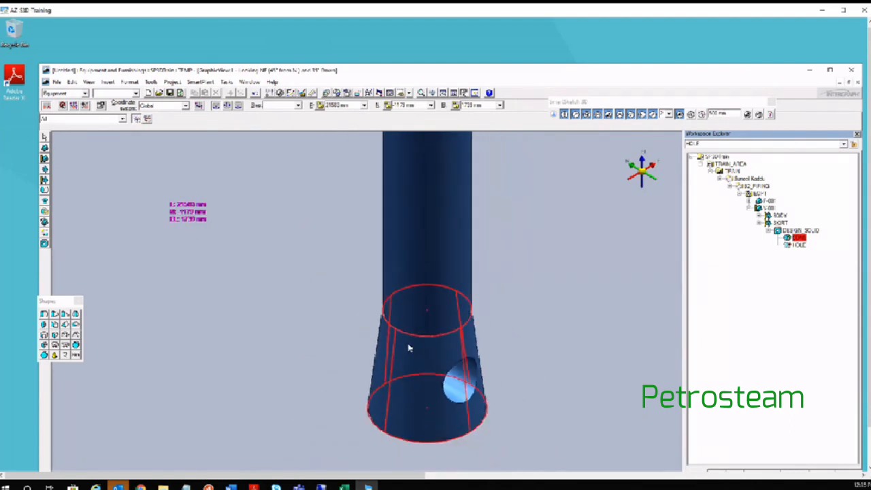
click(389, 93)
drag(413, 379, 340, 292)
key(Escape)
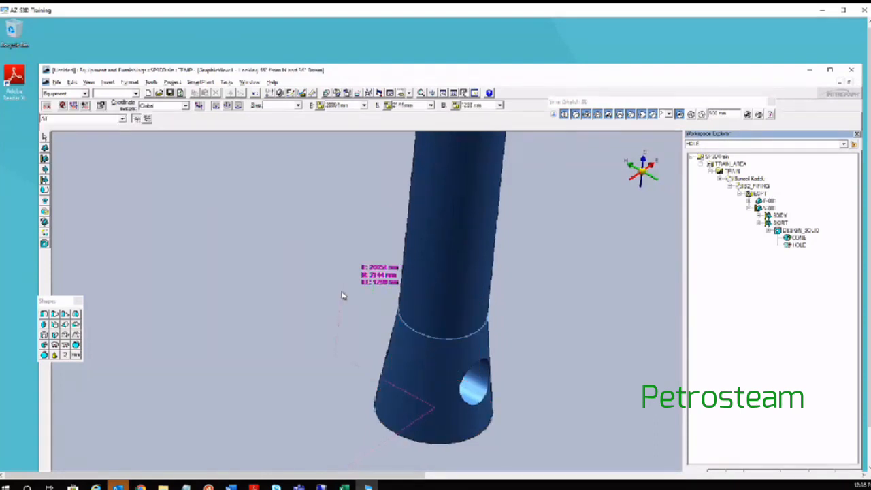
click(418, 385)
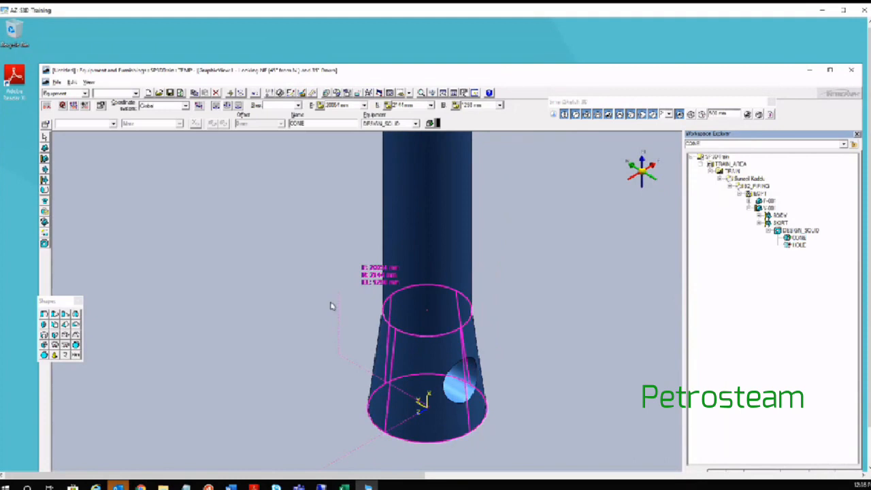
key(Escape)
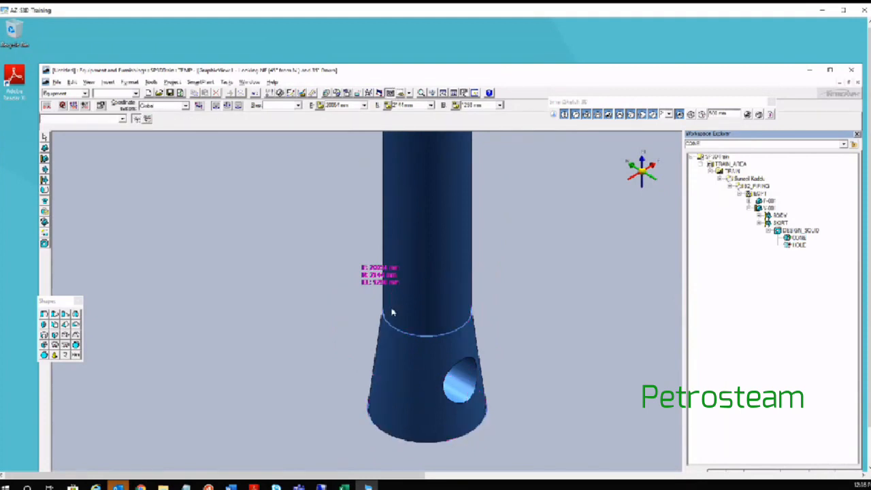
click(434, 404)
middle_drag(434, 404, 297, 355)
click(299, 360)
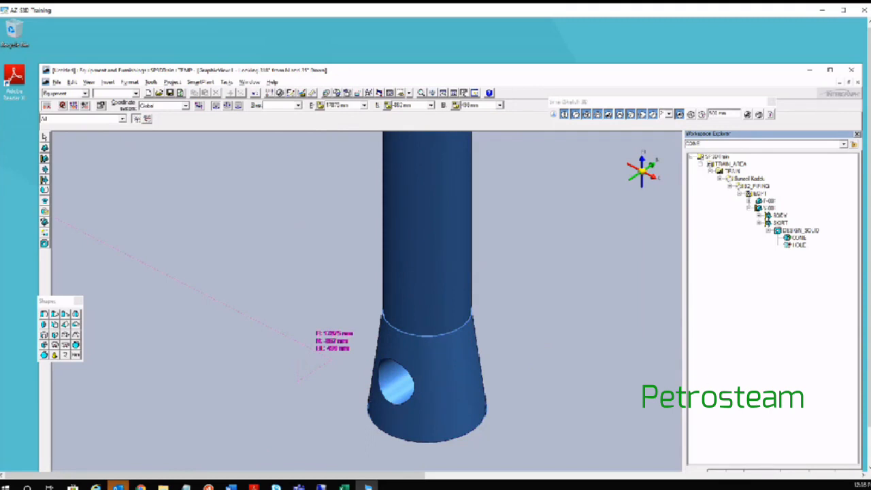
Step: Examine the body cylinder and the complete vessel, including the HOLE and CONE shapes in the skirt
click(450, 233)
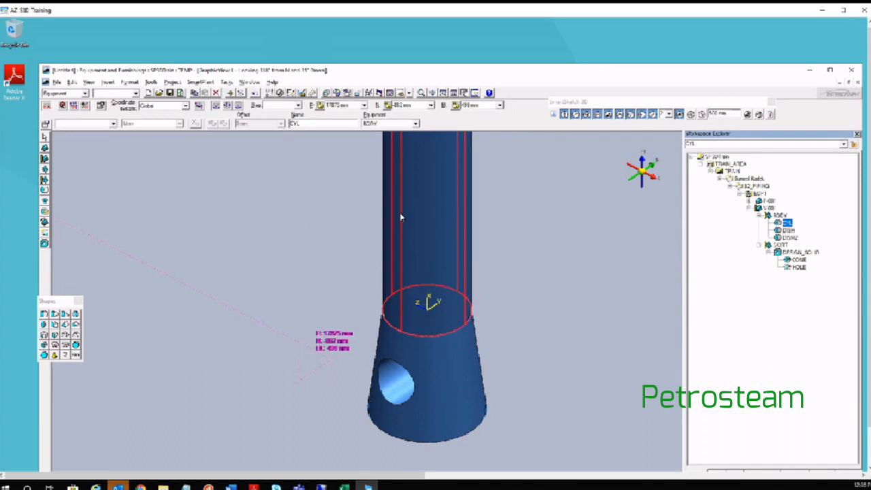
middle_drag(297, 212, 247, 348)
click(458, 304)
scroll(456, 301, down, 3)
middle_drag(456, 301, 456, 264)
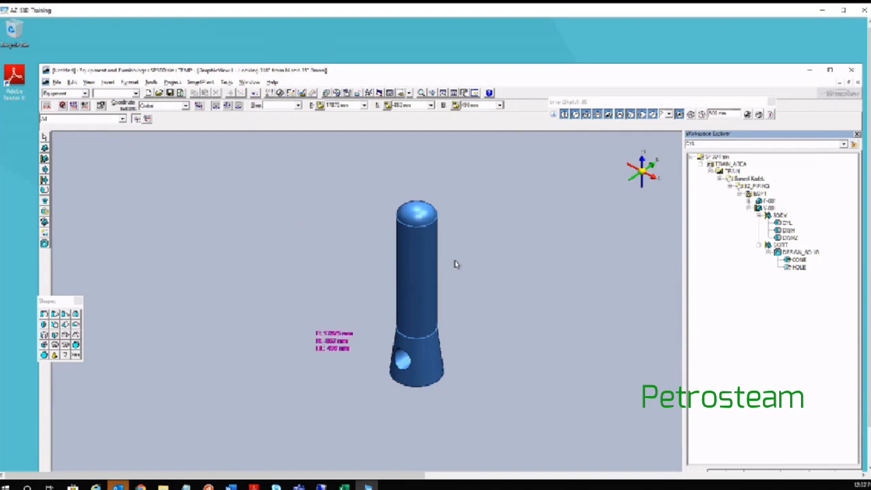
click(400, 360)
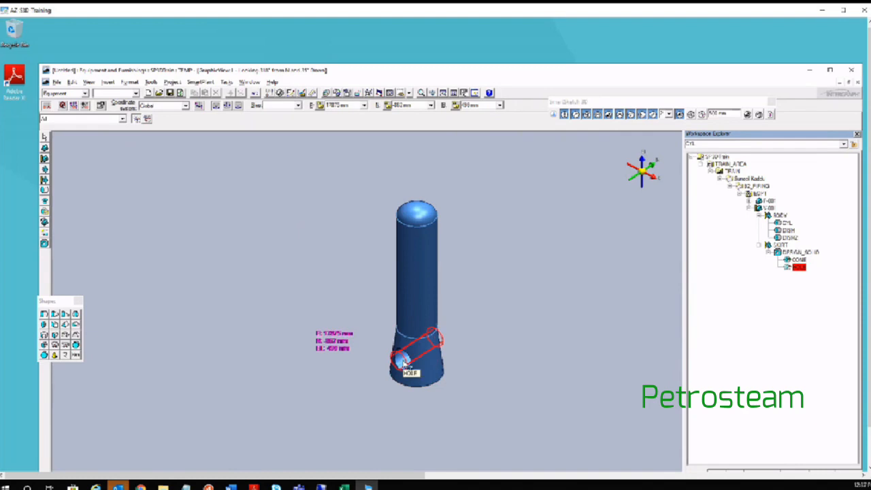
click(424, 376)
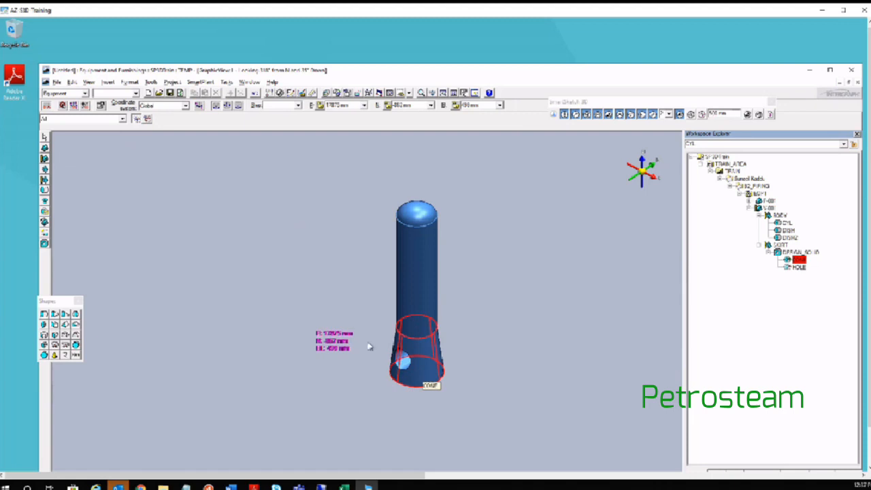
scroll(400, 361, up, 5)
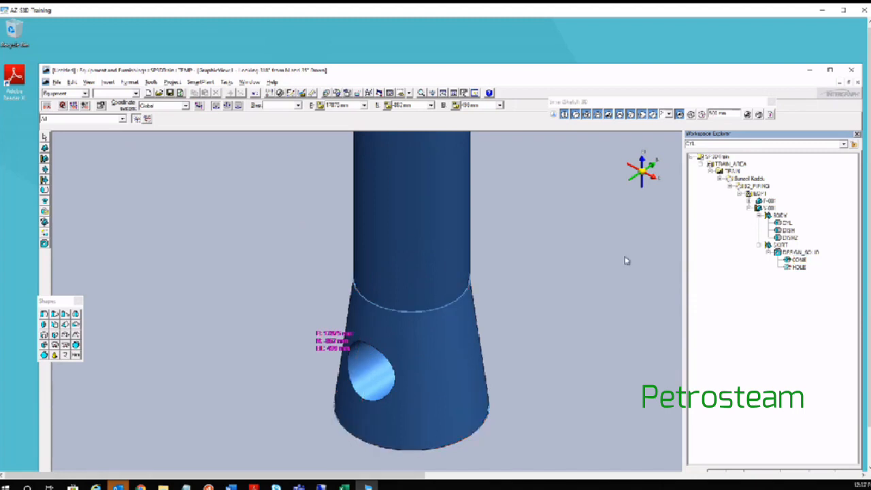
Step: Compare the solid operation options offered for DESIGN_SOLID, the body's CYL shape and the HOLE cylinder
click(801, 253)
click(801, 252)
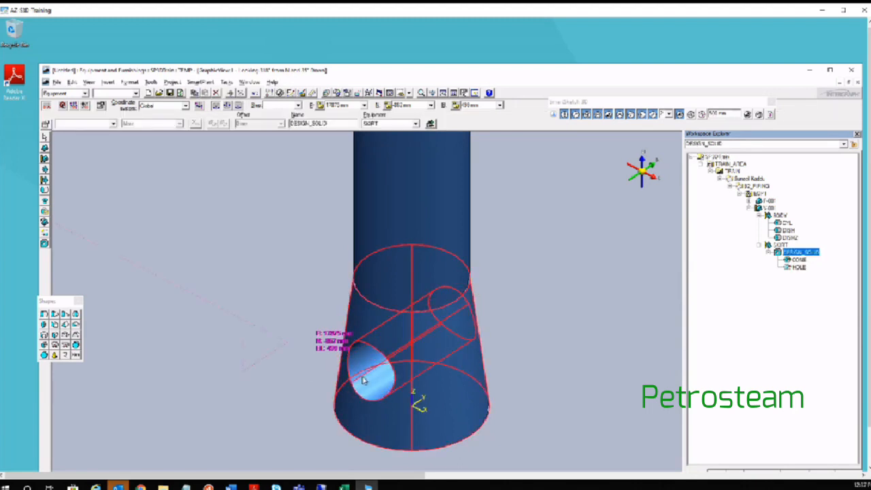
click(414, 166)
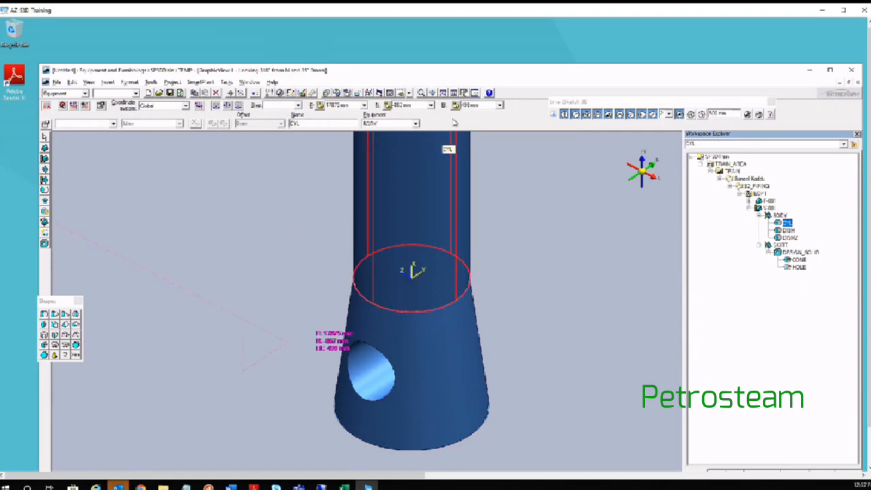
click(535, 188)
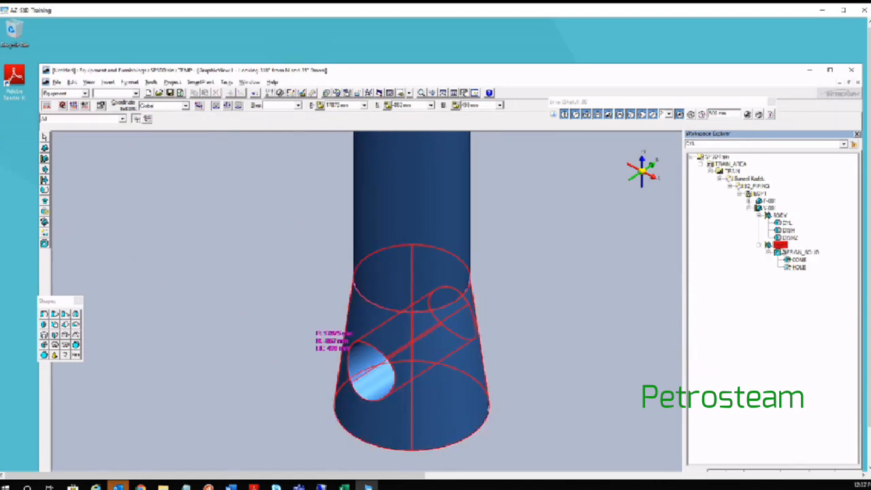
click(798, 268)
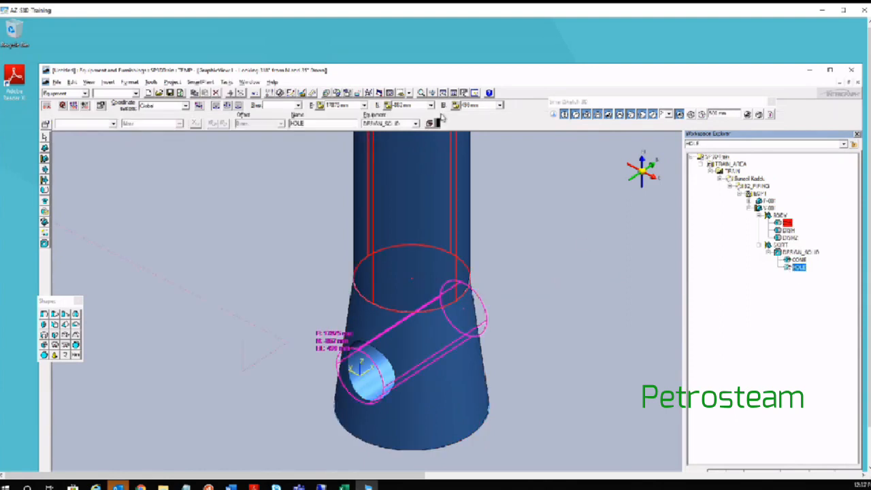
click(439, 124)
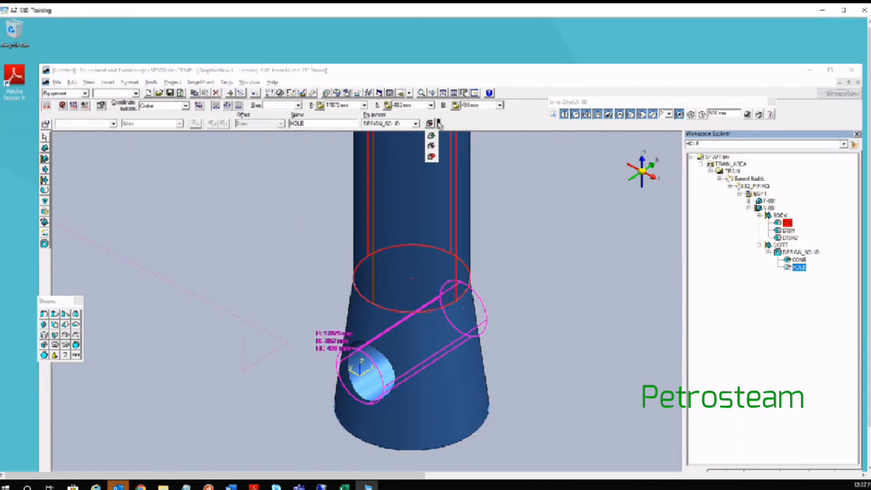
click(439, 124)
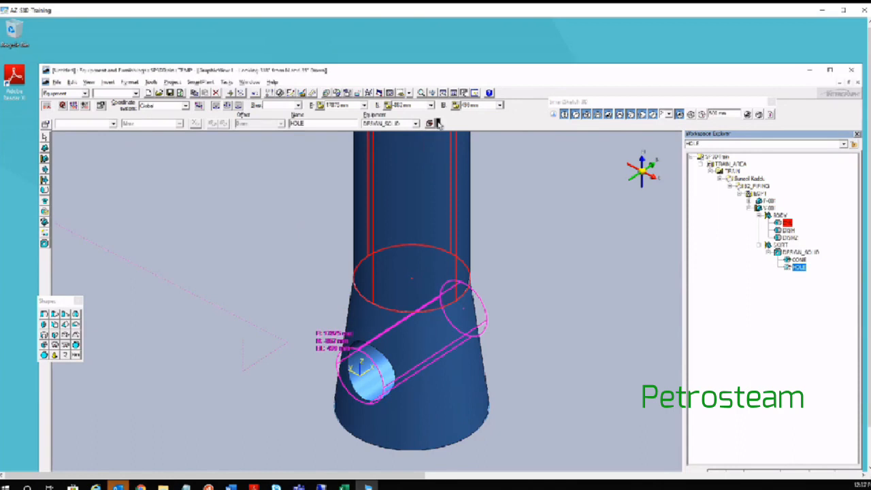
click(439, 123)
click(439, 124)
click(528, 200)
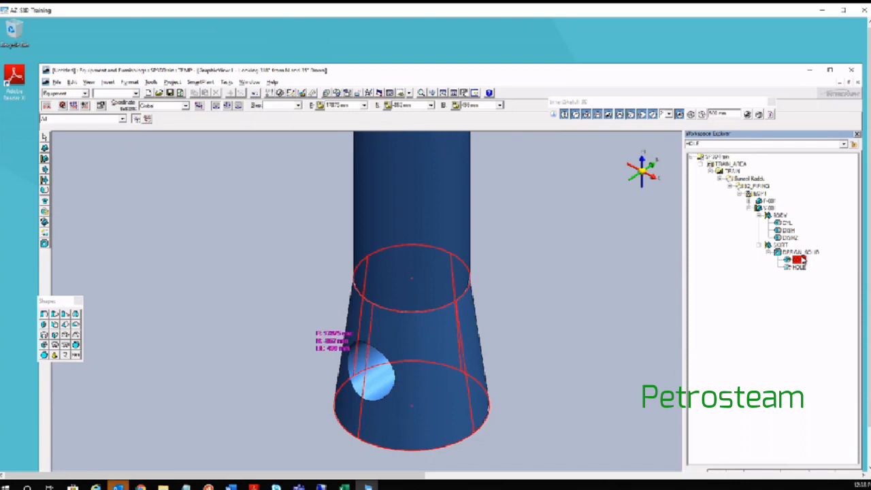
Step: Suppress the HOLE cylinder in the skirt's DESIGN_SOLID and examine the skirt cone up close
click(798, 267)
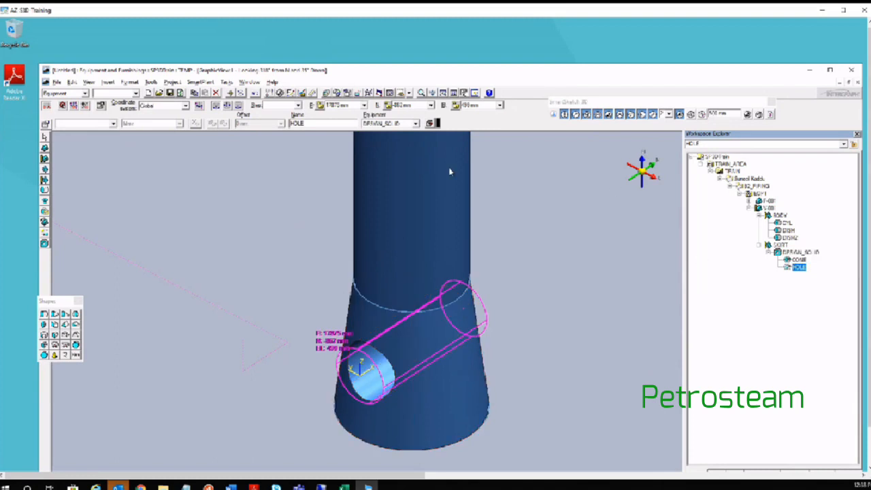
click(439, 123)
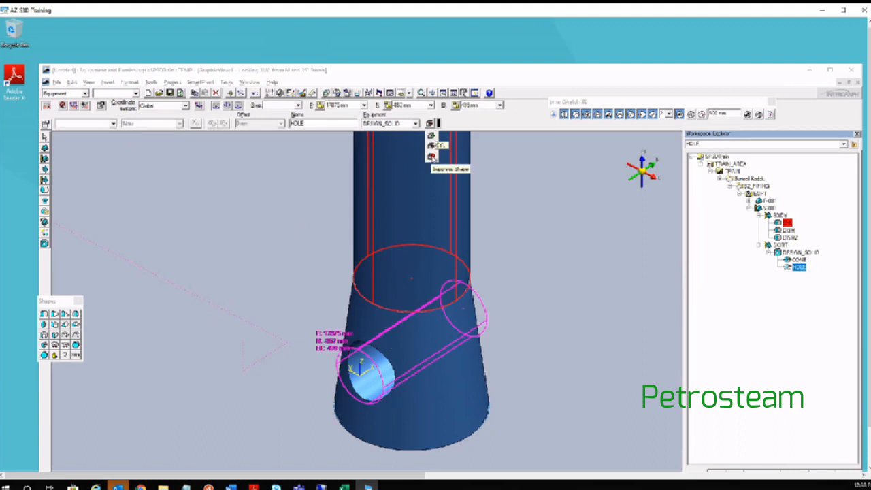
click(431, 157)
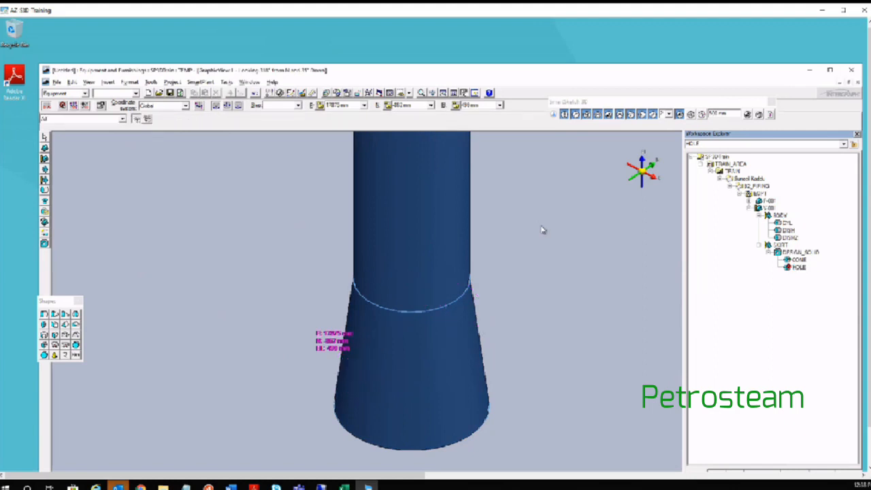
scroll(252, 299, up, 2)
middle_drag(252, 300, 229, 267)
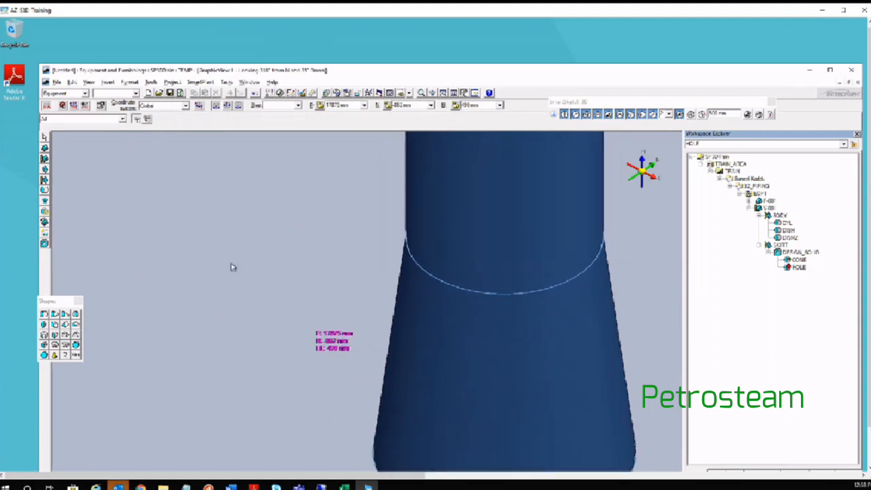
scroll(230, 266, down, 2)
scroll(429, 331, up, 1)
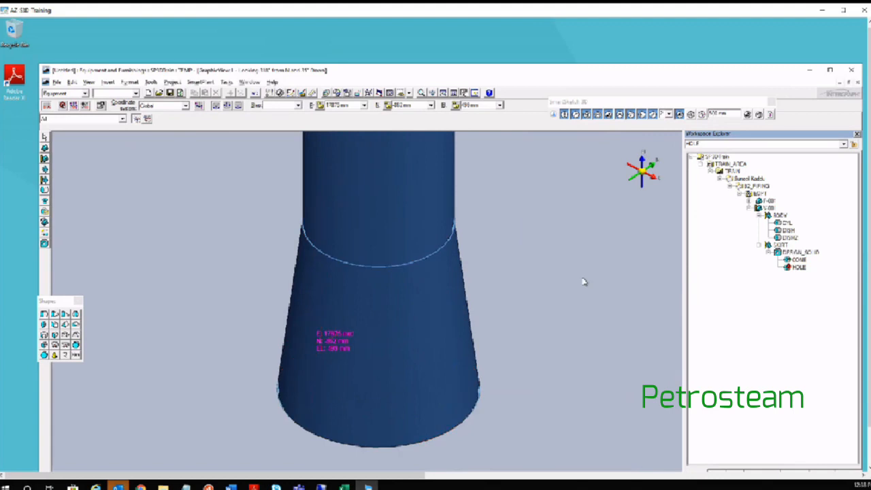
Step: Highlight the suppressed HOLE cylinder and the CONE in turn to compare their outlines in the skirt
click(796, 268)
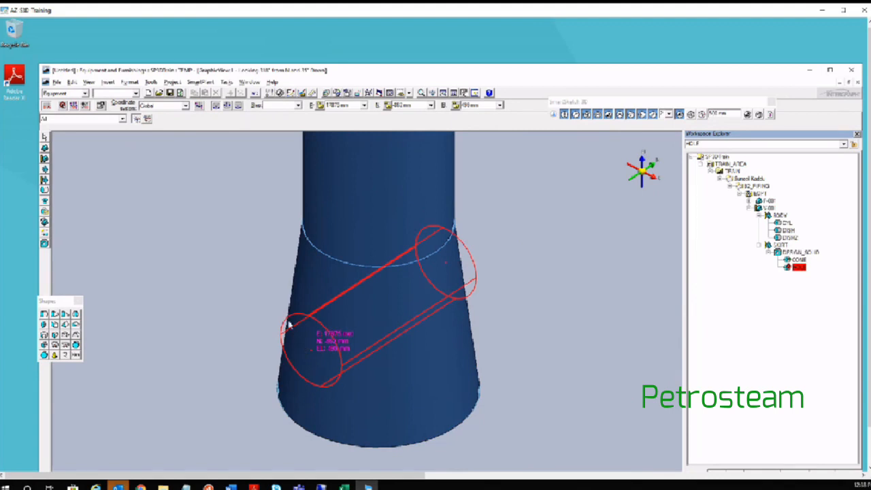
click(461, 277)
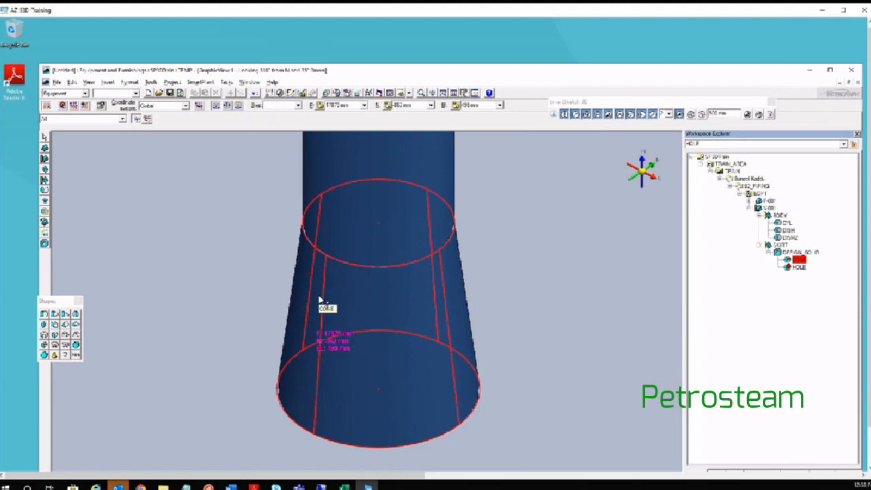
click(571, 229)
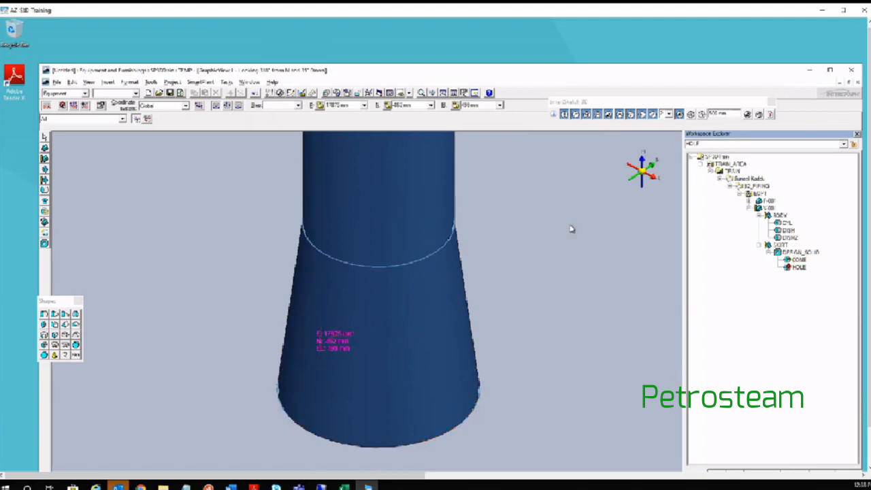
click(318, 333)
click(323, 336)
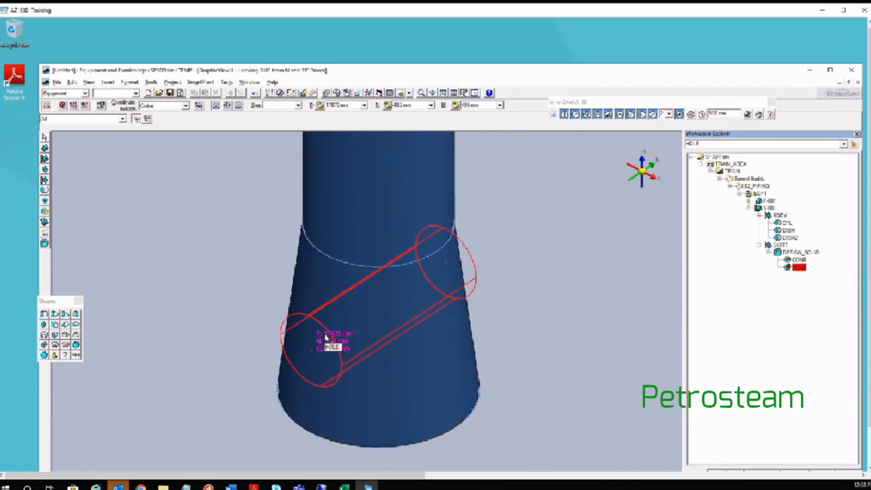
click(612, 370)
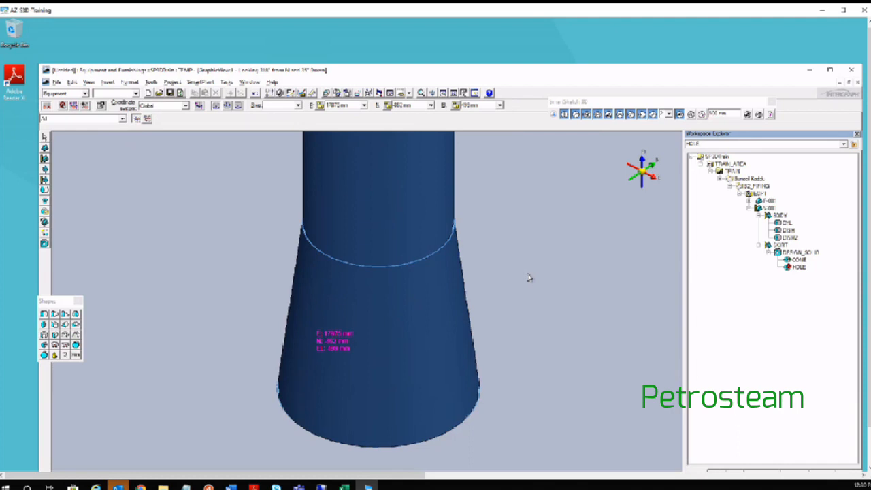
Step: Switch the HOLE cylinder's solid operation back to subtract and inspect its cut through the skirt cone
click(799, 268)
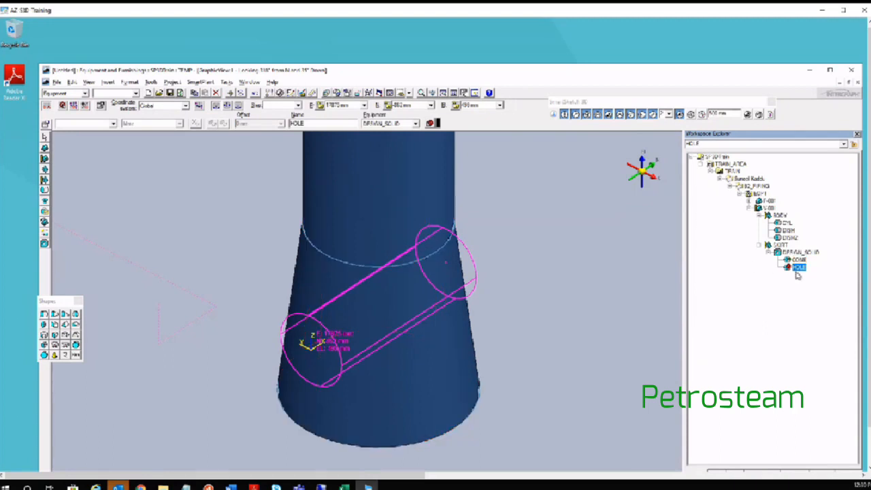
click(430, 124)
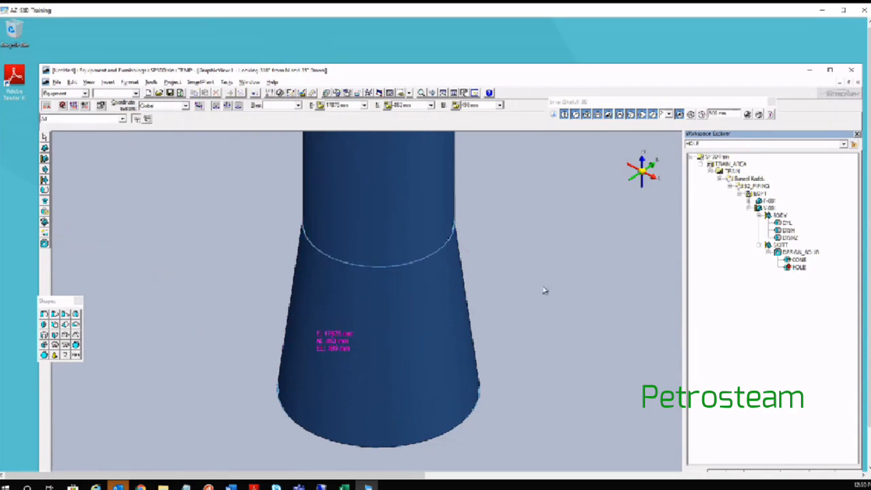
scroll(334, 332, down, 3)
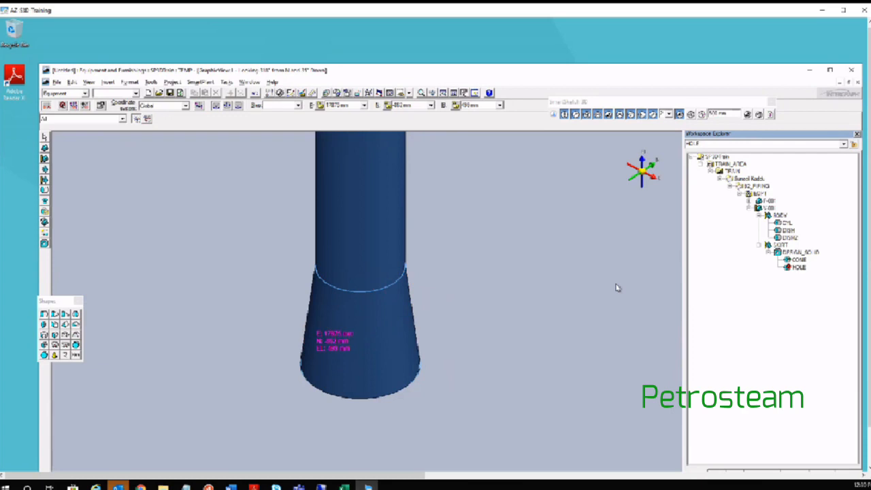
click(798, 267)
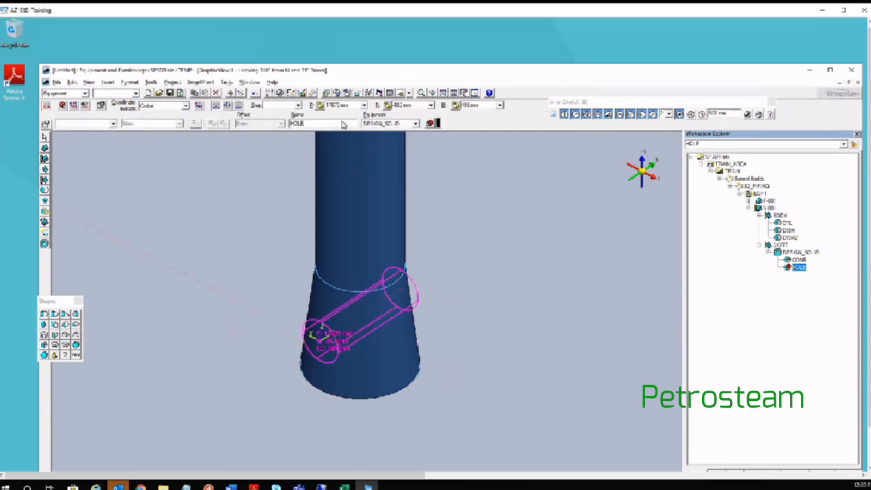
click(436, 124)
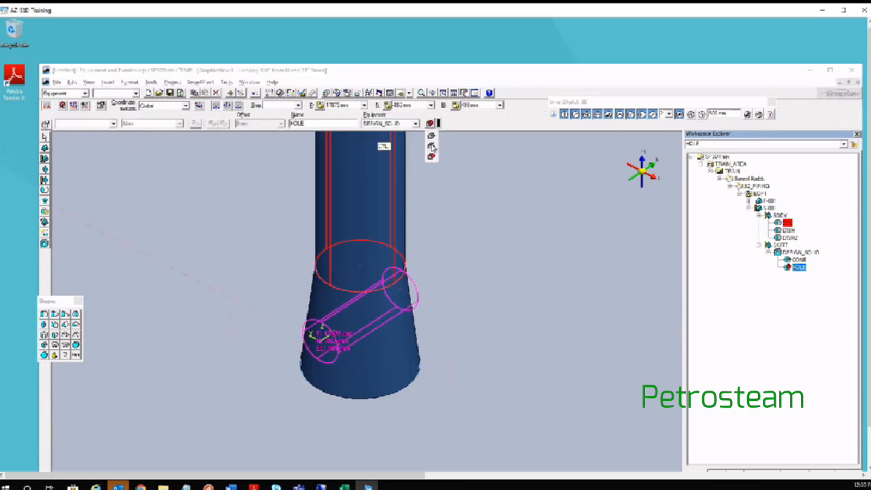
click(431, 145)
click(492, 215)
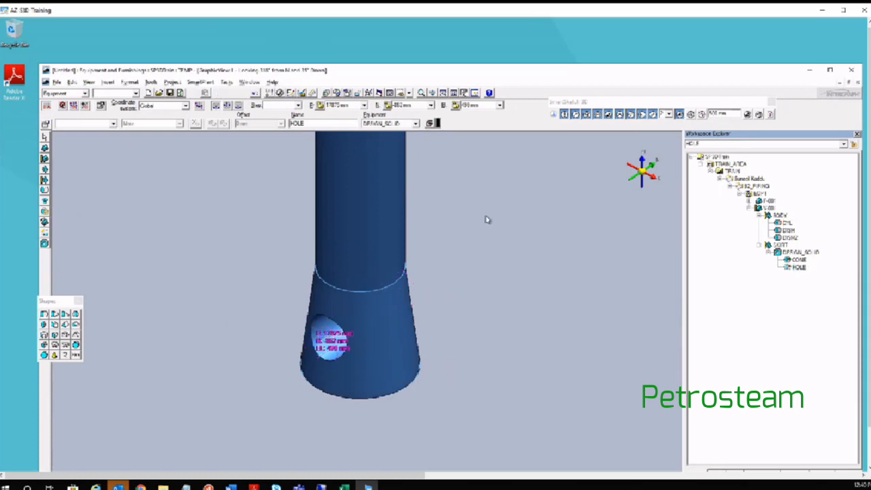
scroll(442, 355, up, 2)
middle_drag(439, 317, 543, 305)
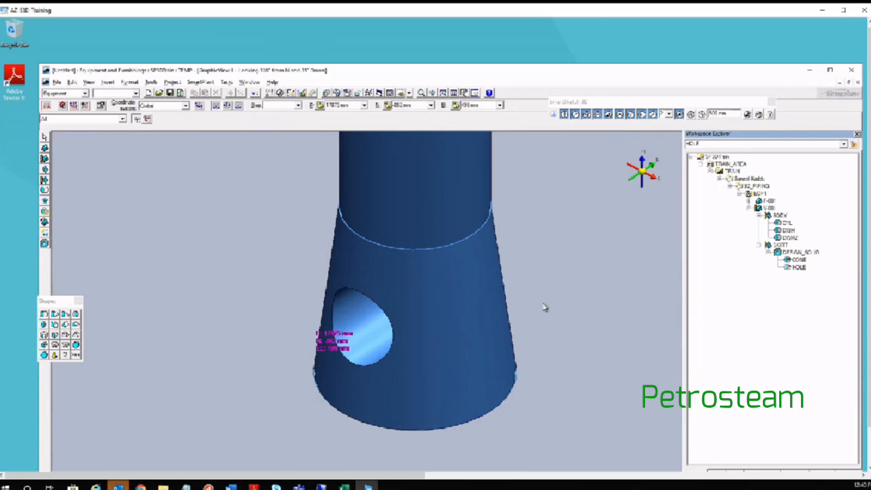
click(798, 267)
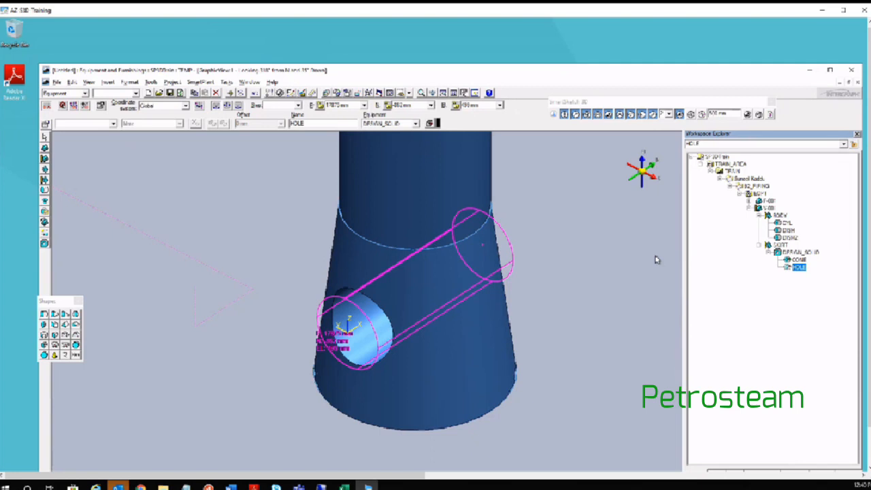
click(272, 270)
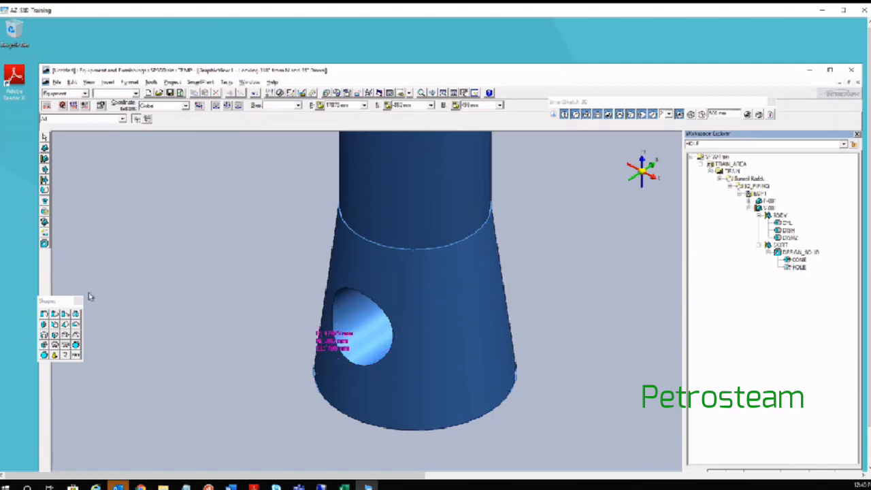
Step: Move the Shapes palette slightly, fit the whole model, and show the vessel and pump in an isometric view looking northeast
drag(52, 300, 50, 287)
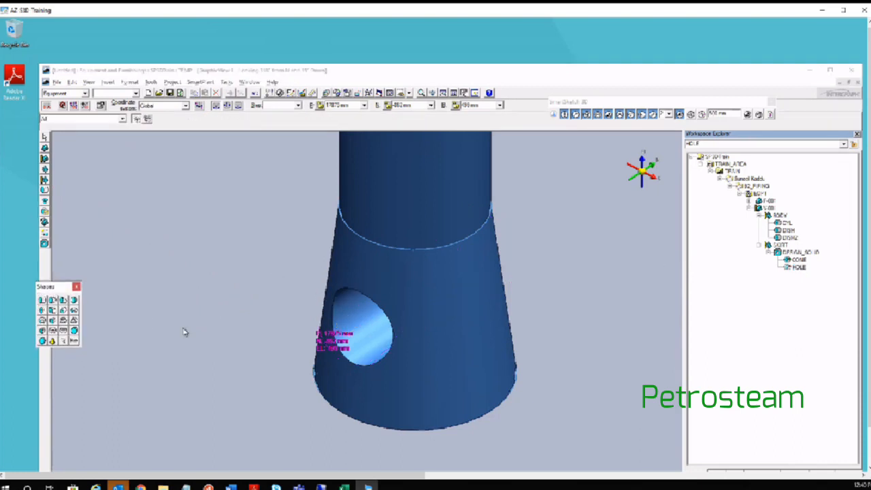
scroll(222, 273, down, 3)
middle_drag(237, 225, 250, 273)
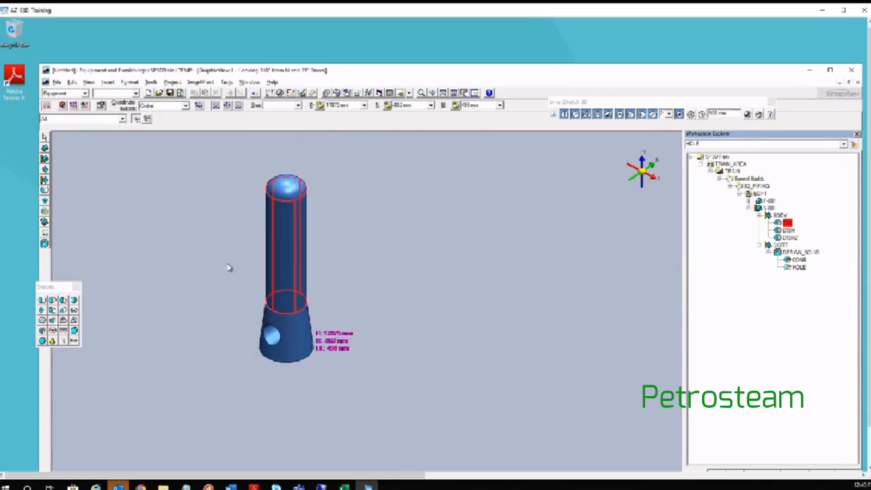
scroll(227, 302, up, 3)
scroll(229, 293, down, 3)
middle_drag(230, 278, 304, 336)
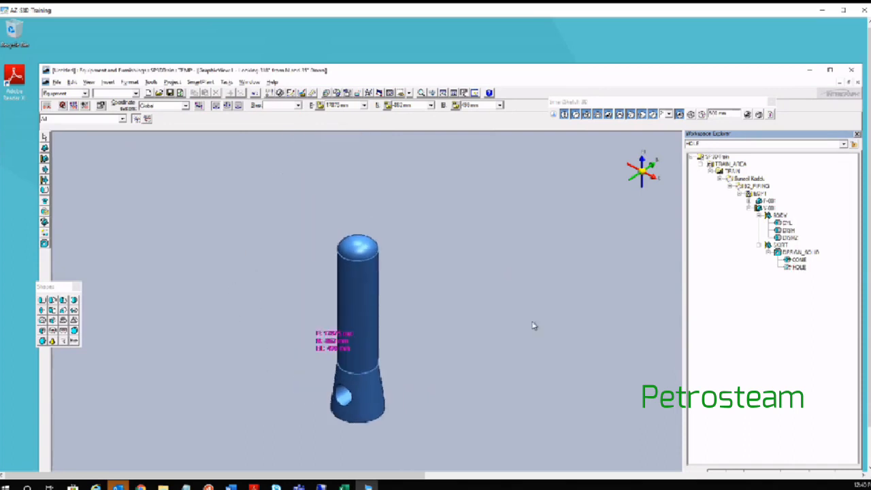
click(453, 93)
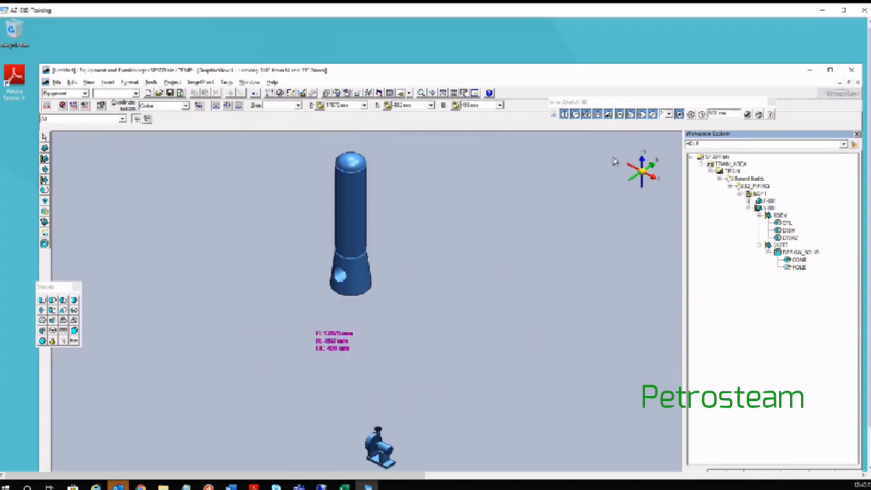
click(409, 93)
click(420, 134)
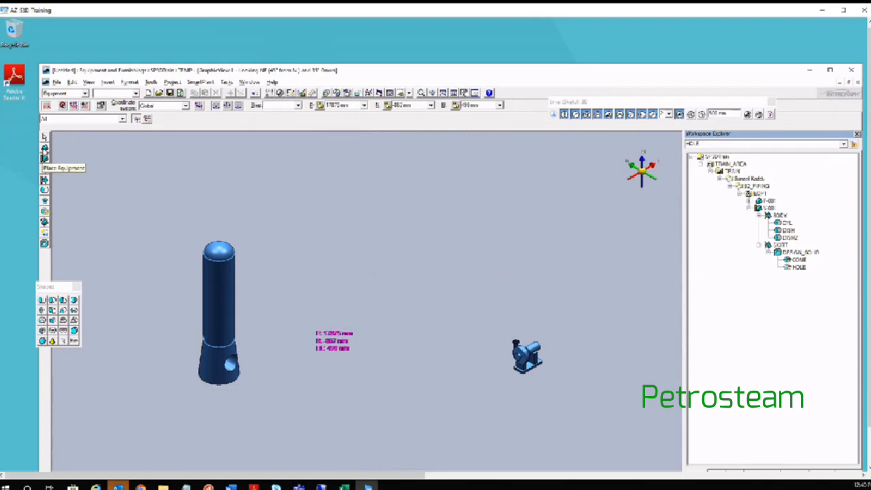
Step: Collapse the BODY and SKIRT branches under V-001 and select each component to review which part of the vessel it covers
click(797, 259)
click(768, 217)
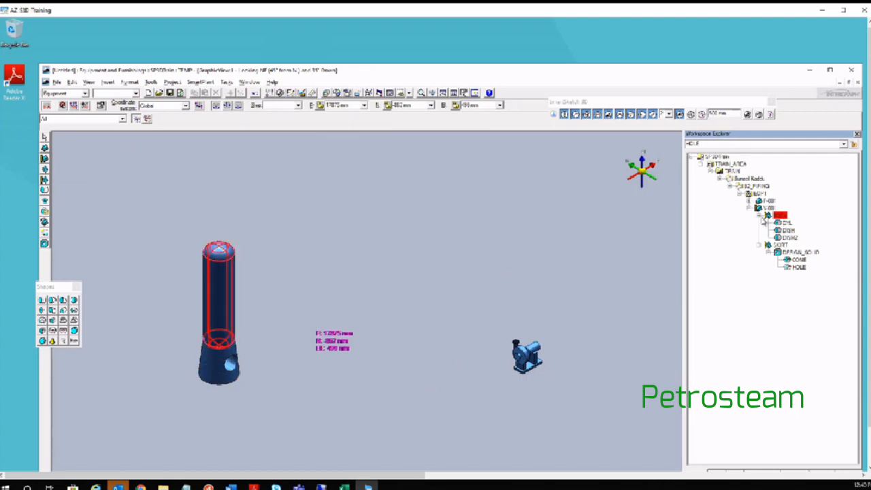
click(759, 215)
click(759, 223)
click(769, 207)
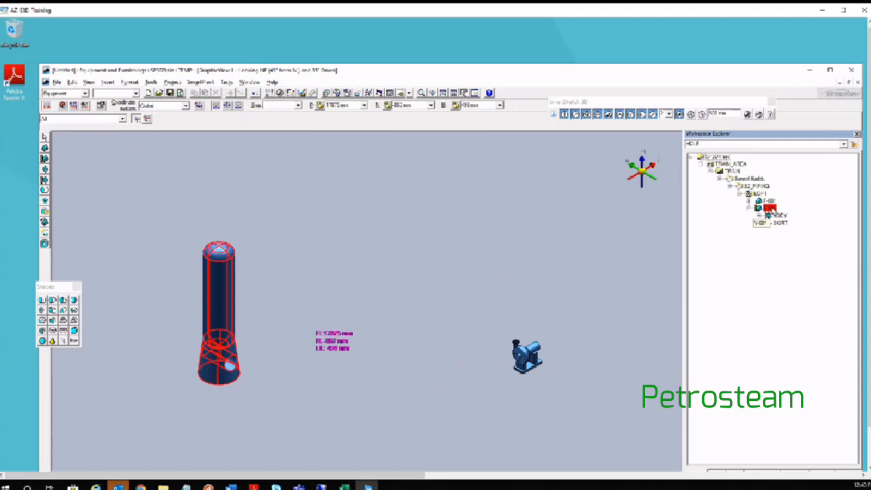
click(780, 215)
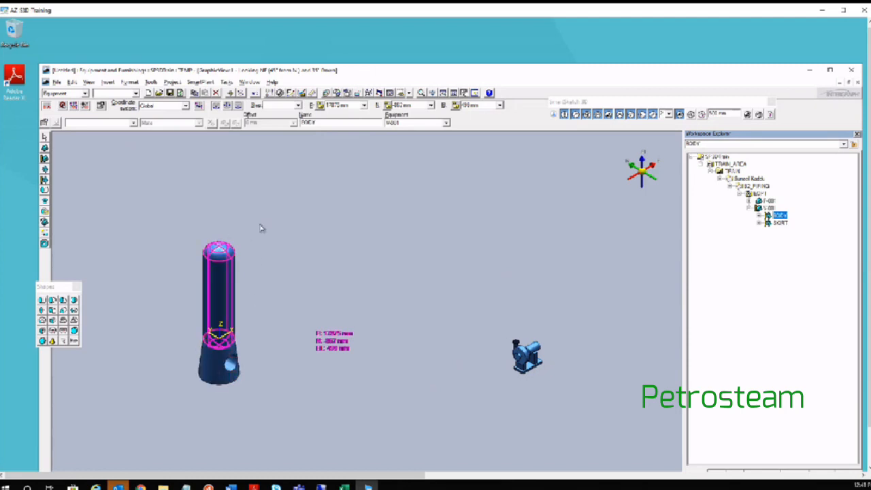
click(780, 223)
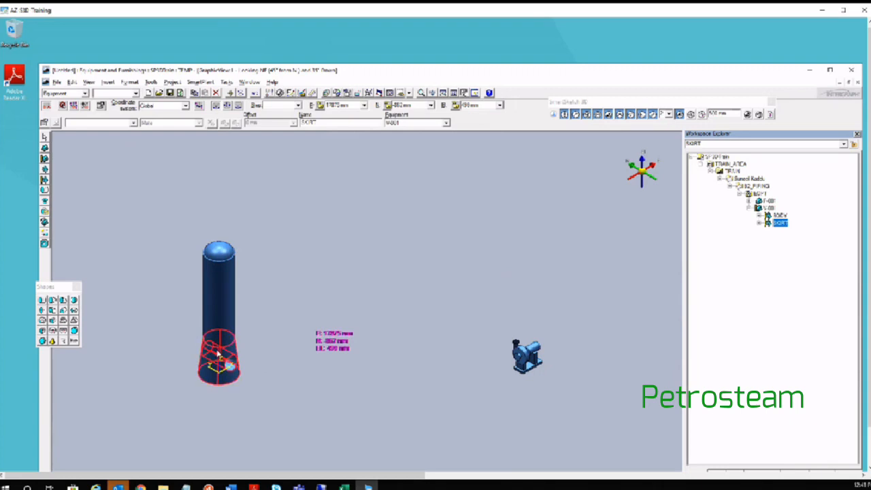
Step: Examine the skirt and its hole up close, expand SKIRT and BODY to their shapes, and return to the fitted view
scroll(199, 348, up, 2)
middle_drag(199, 346, 239, 303)
scroll(257, 339, up, 1)
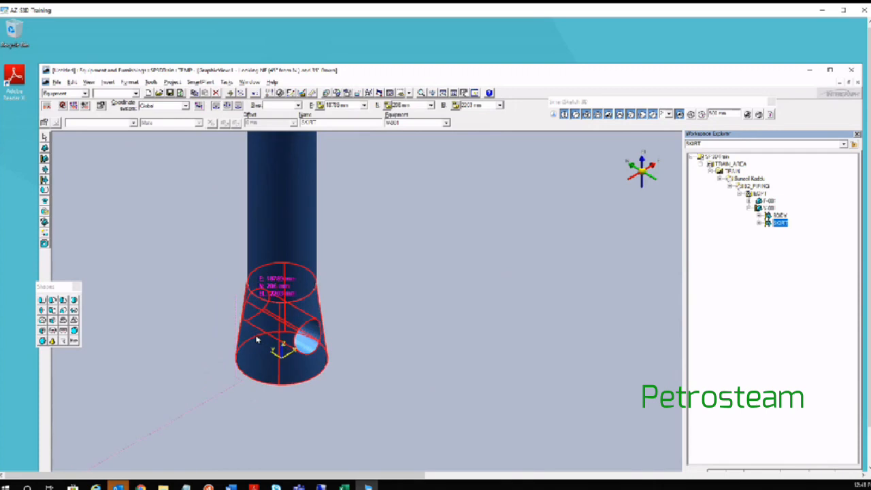
click(311, 350)
click(759, 223)
click(759, 215)
click(405, 270)
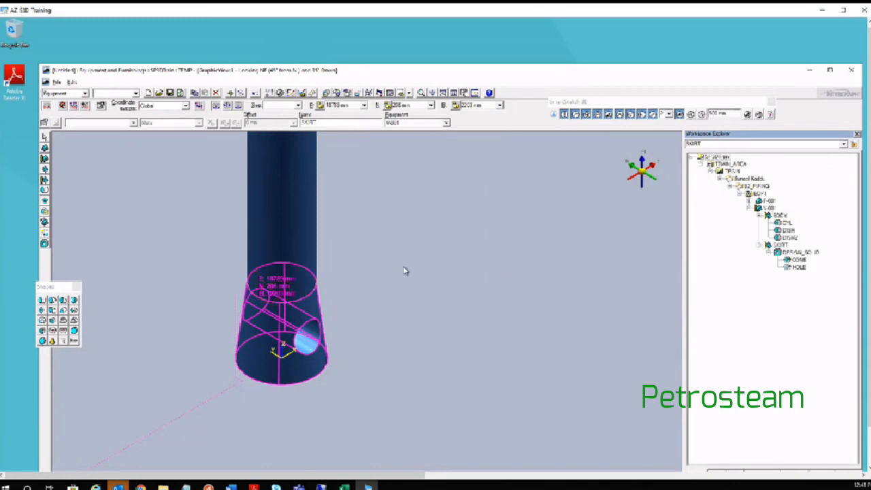
scroll(404, 270, down, 3)
click(456, 94)
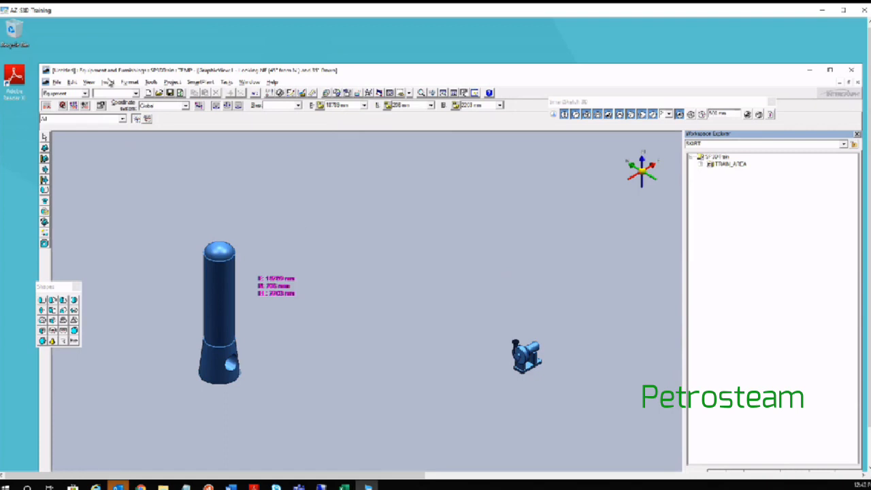
Step: Open the To Do List and place its window clear of the vessel to check for entries
click(90, 82)
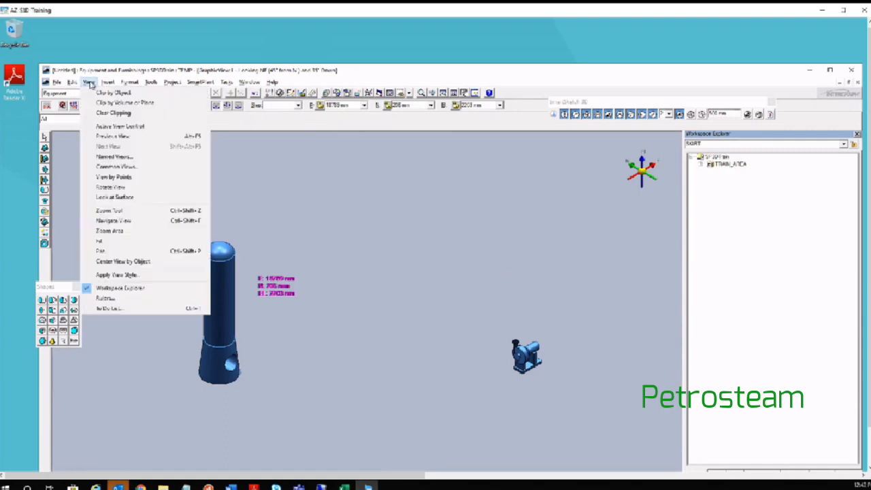
click(111, 309)
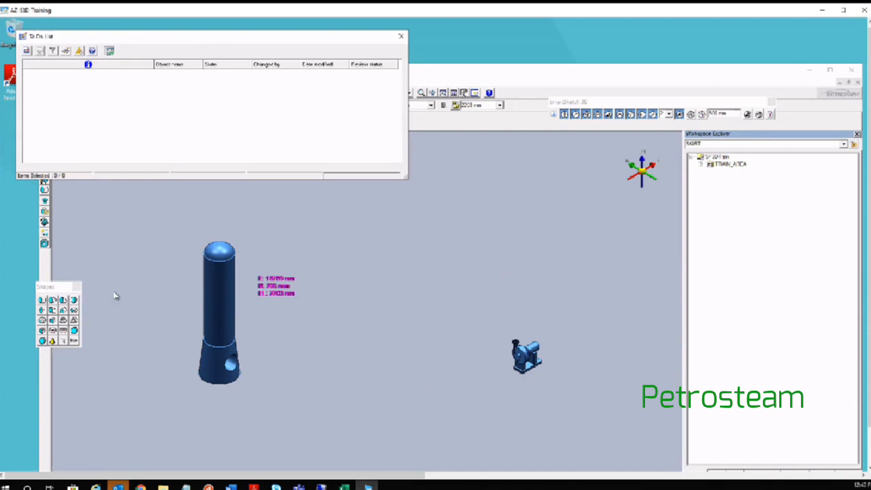
drag(208, 39, 611, 151)
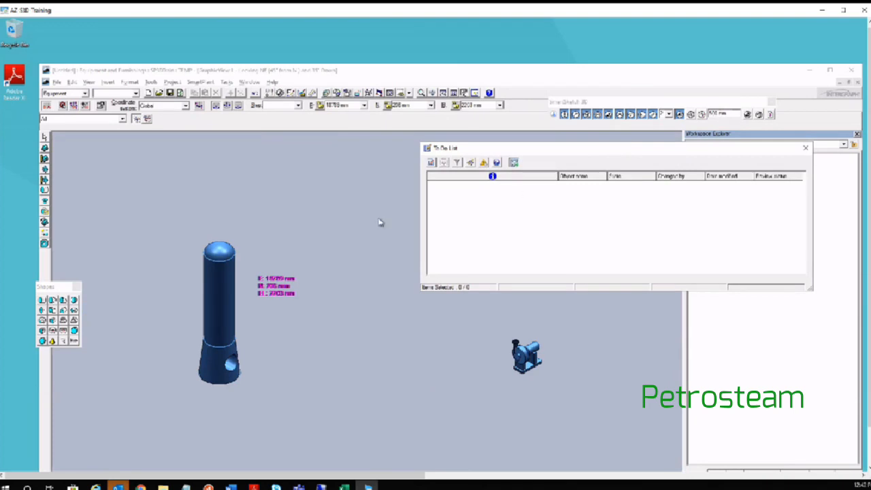
drag(515, 151, 443, 160)
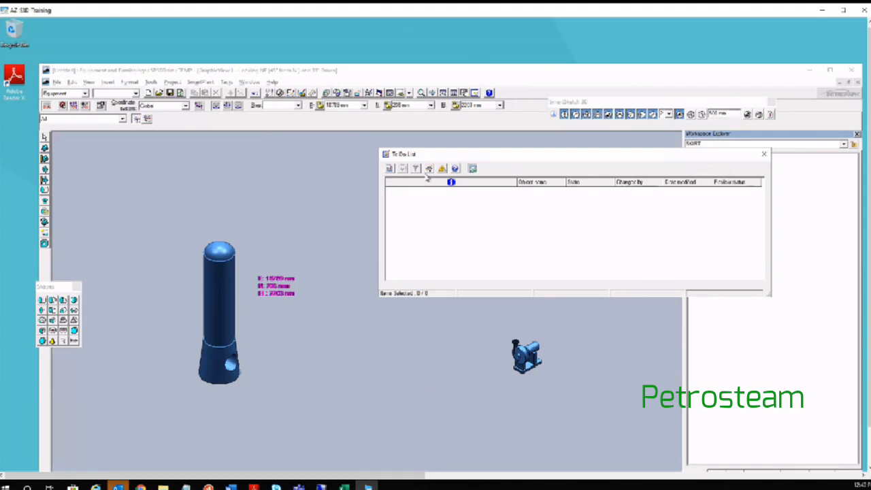
Step: Close the To Do List and limit the selection filter to Equipment
drag(497, 155, 458, 153)
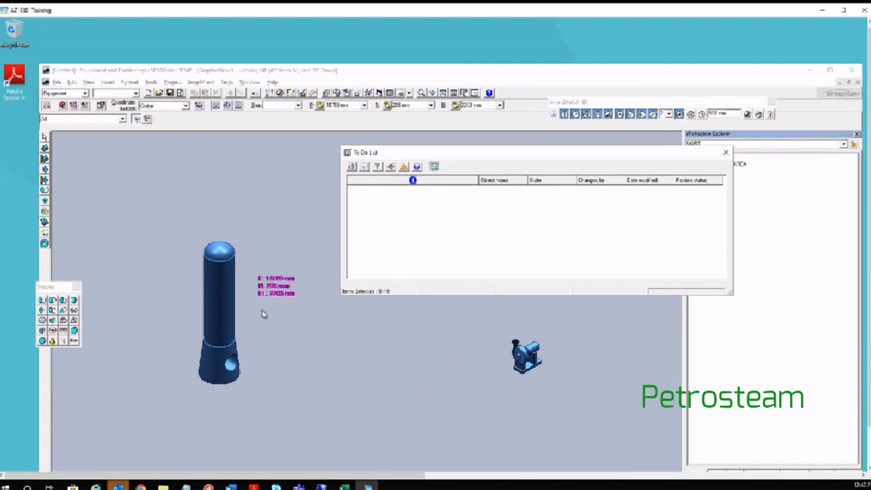
click(725, 153)
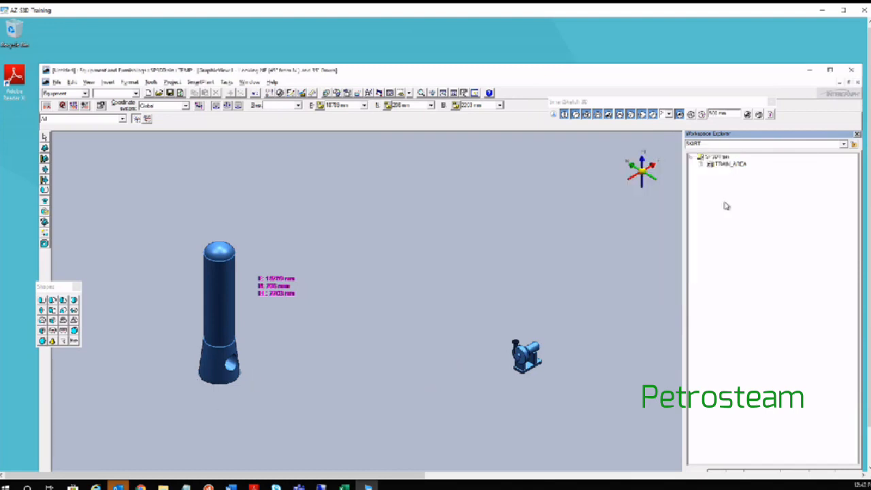
click(62, 119)
click(56, 158)
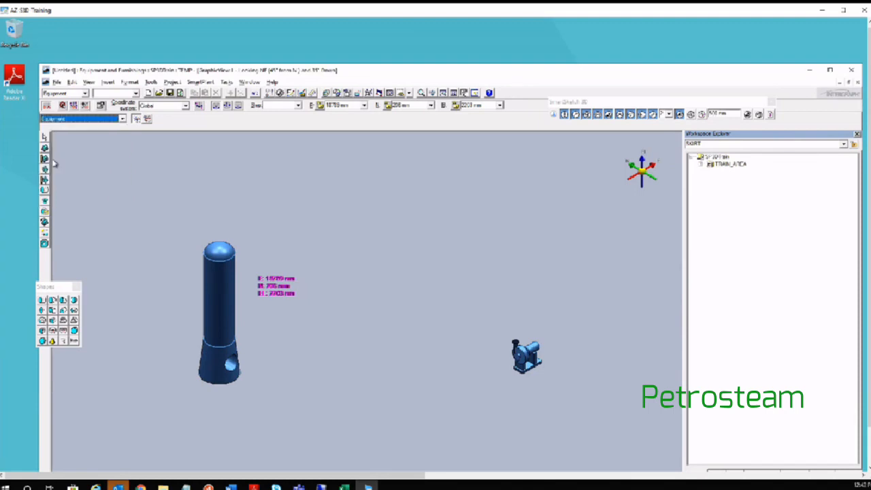
Step: Select vessel V-001, open its equipment properties, and view the Equipment Dimension category followed by Position and Orientation
click(211, 286)
click(212, 286)
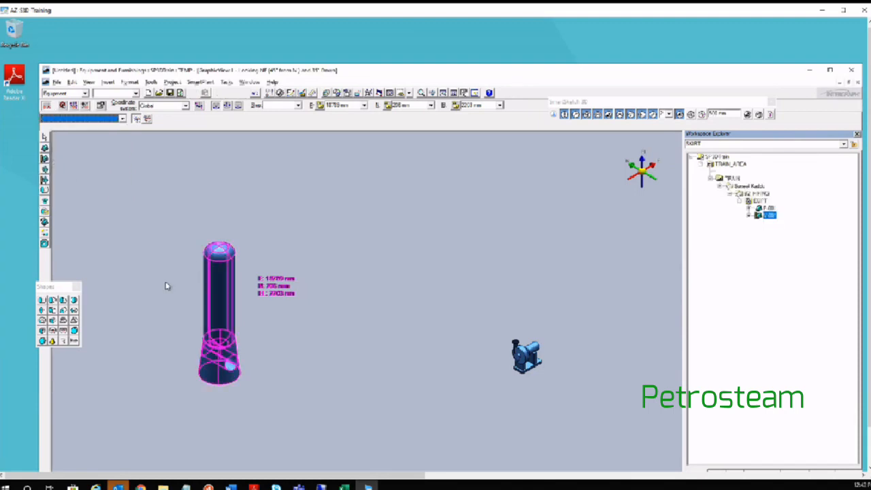
right_click(213, 287)
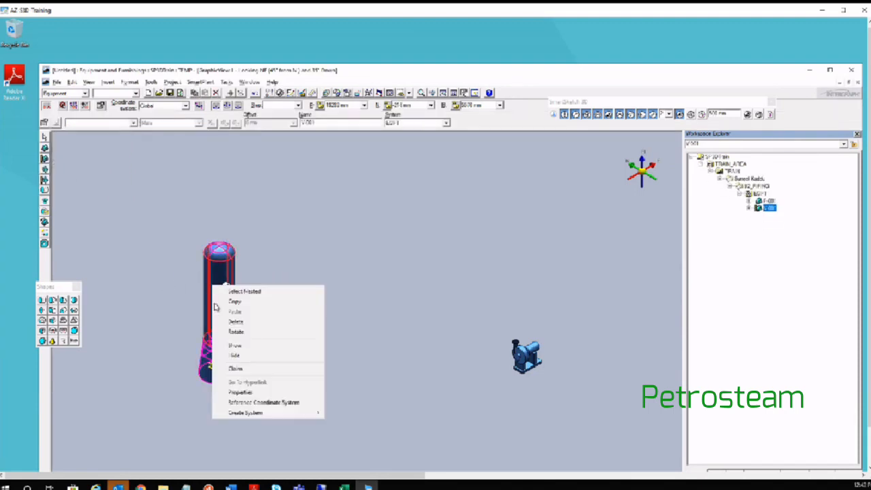
click(231, 393)
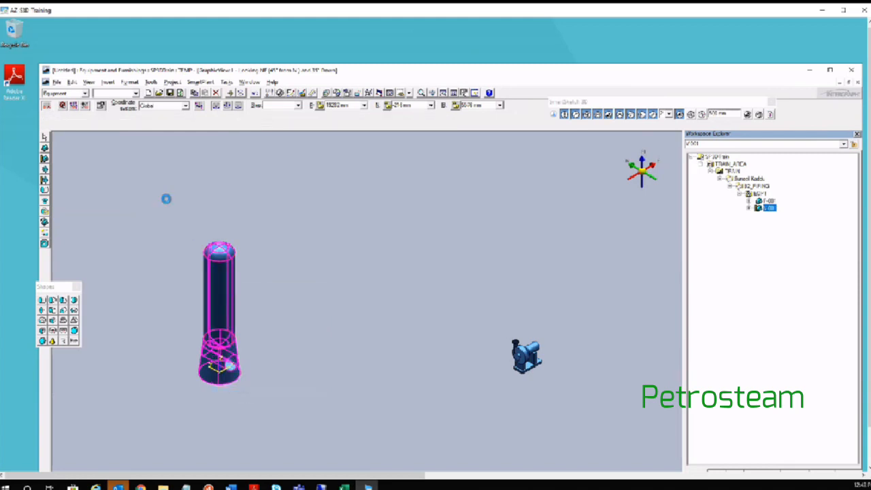
click(483, 200)
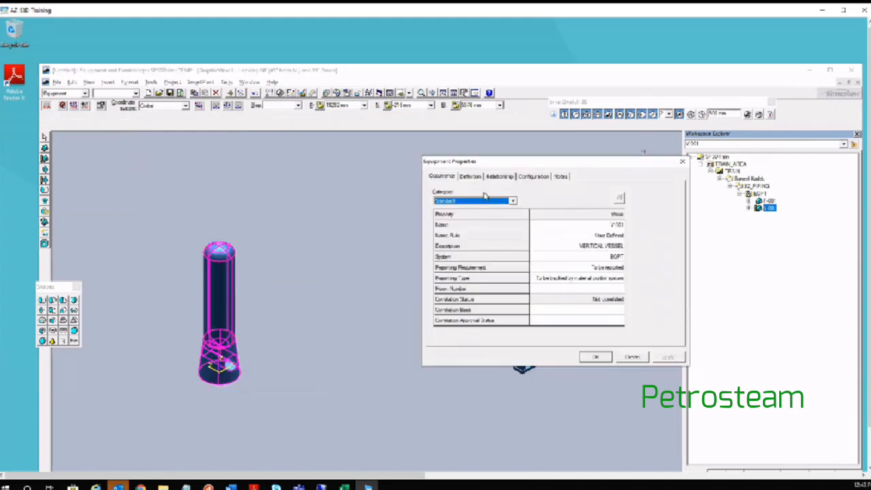
click(484, 202)
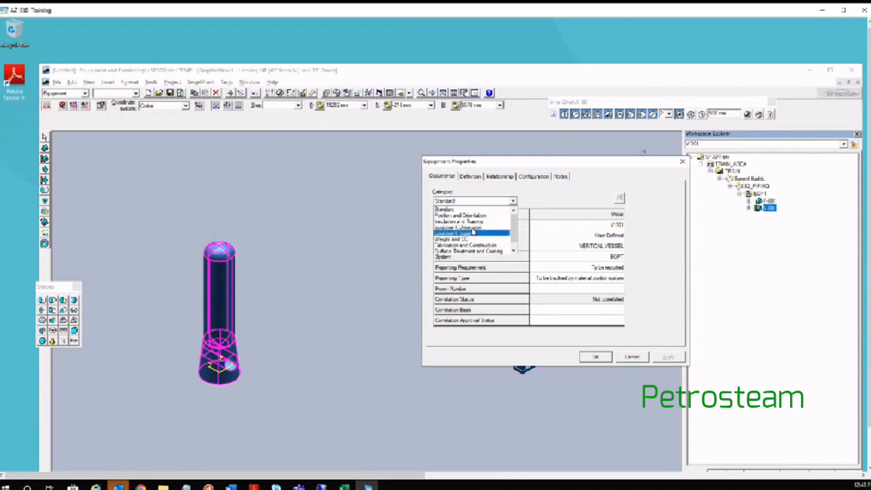
click(473, 232)
click(476, 201)
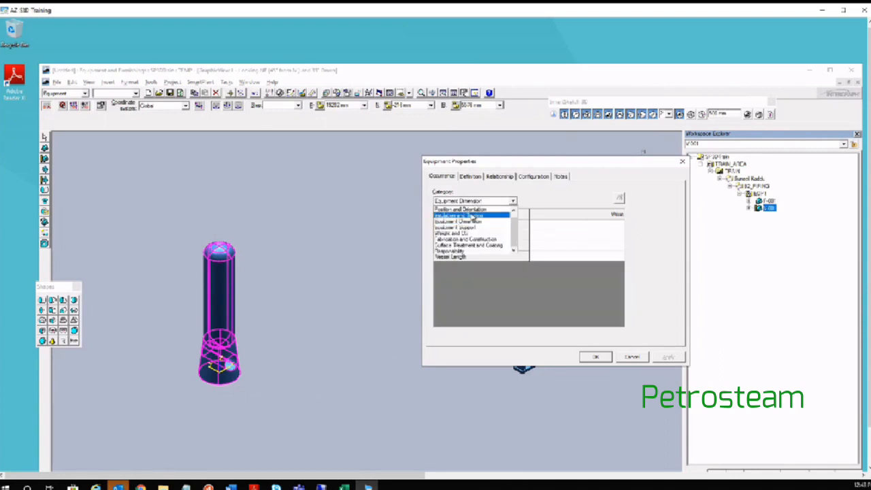
click(470, 210)
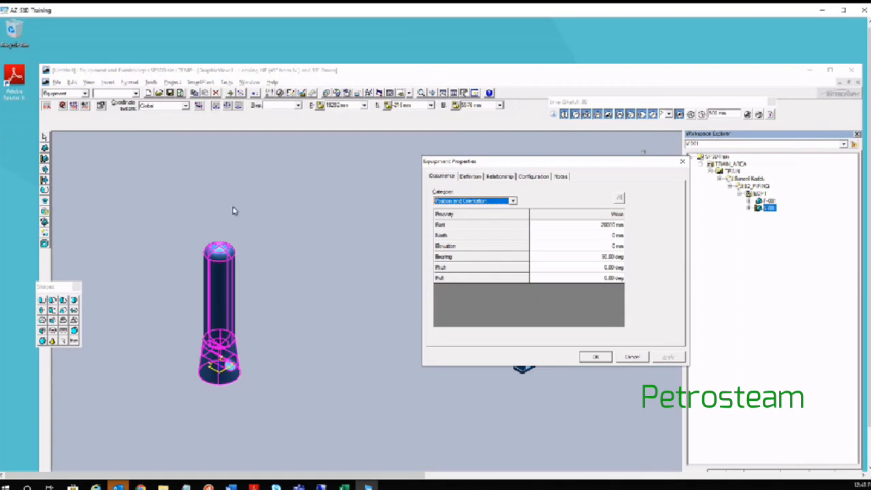
Step: Inspect the vessel's origin axes at the skirt base against its position properties, and close the properties without changes
click(313, 358)
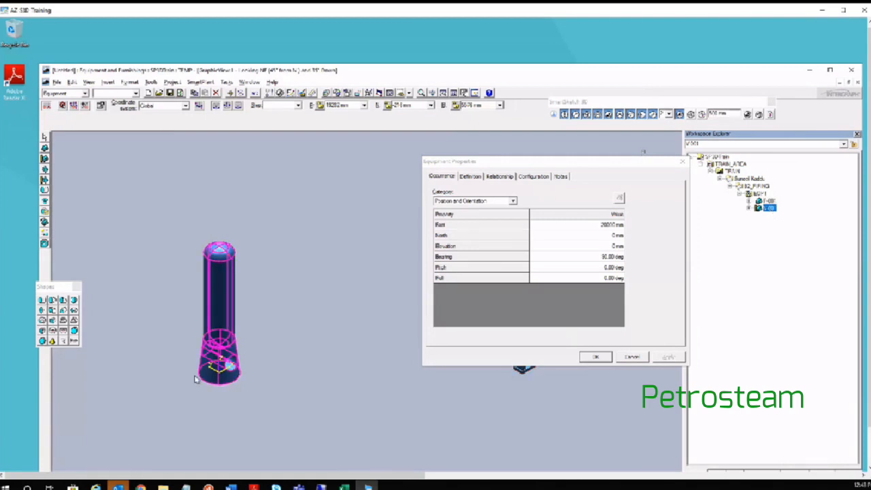
scroll(219, 383, up, 5)
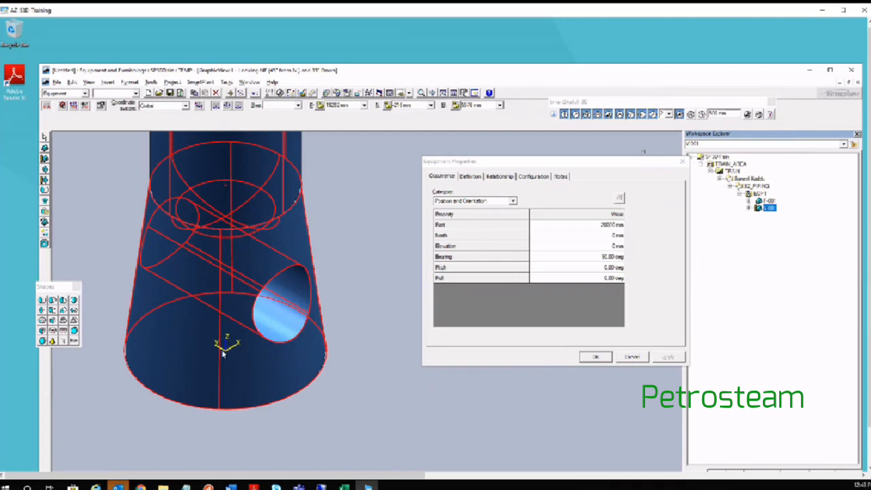
scroll(225, 354, down, 5)
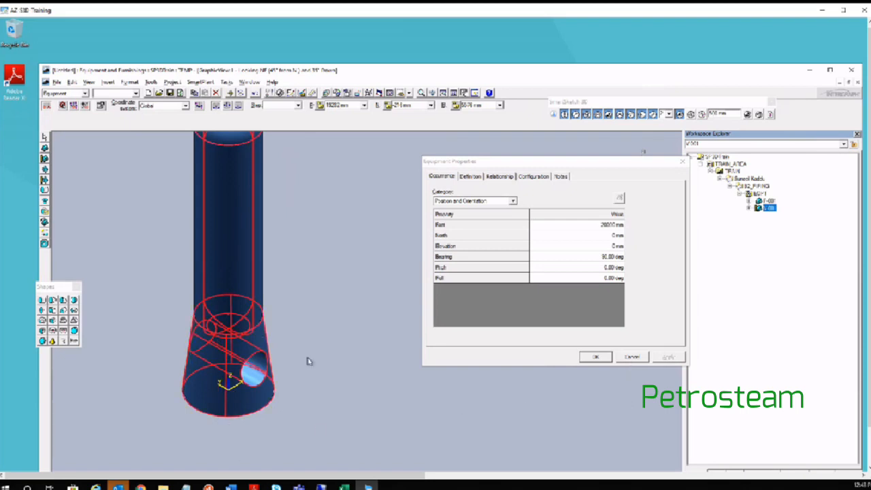
scroll(211, 407, down, 3)
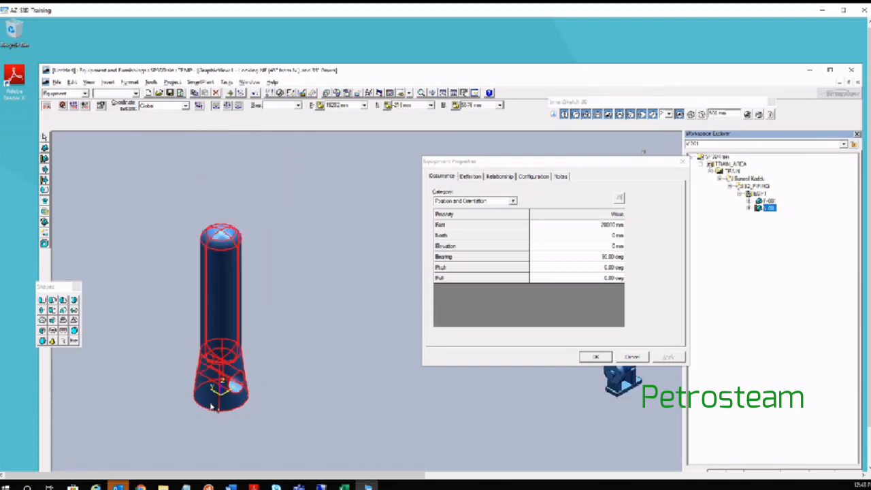
click(631, 356)
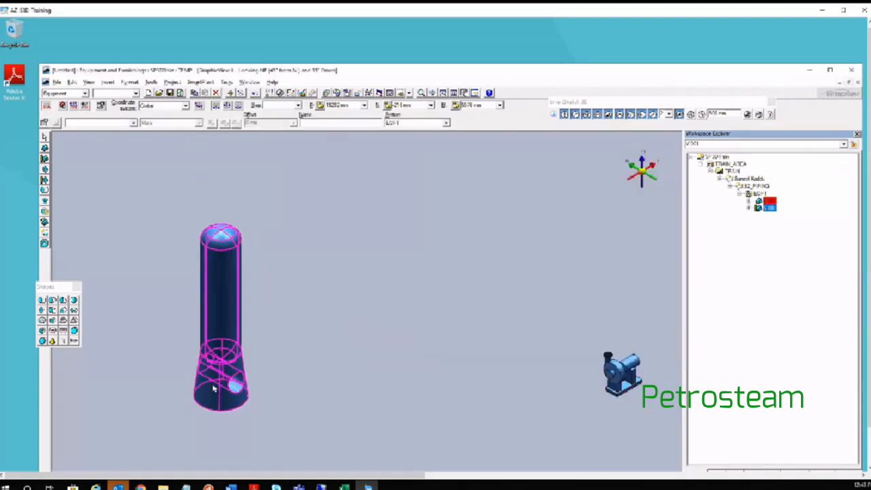
Step: Clear the vessel selection and switch from the Equipment and Furnishings task to the Piping task
click(45, 138)
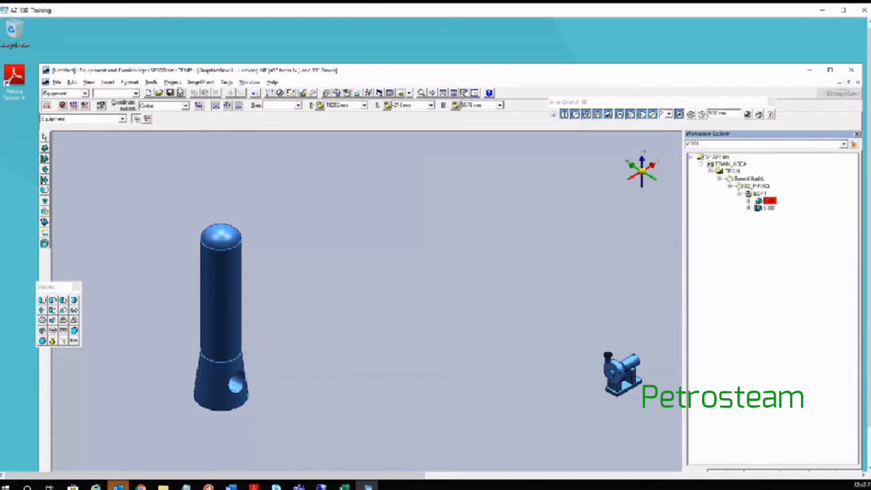
click(226, 82)
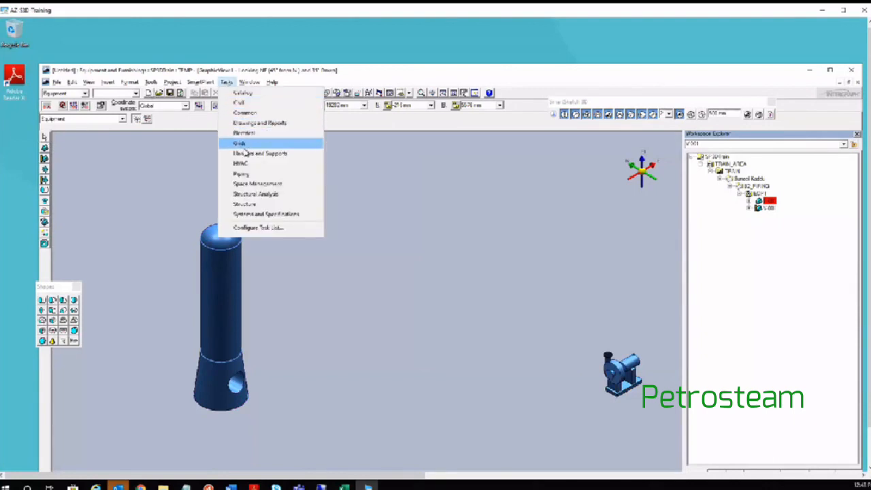
click(243, 173)
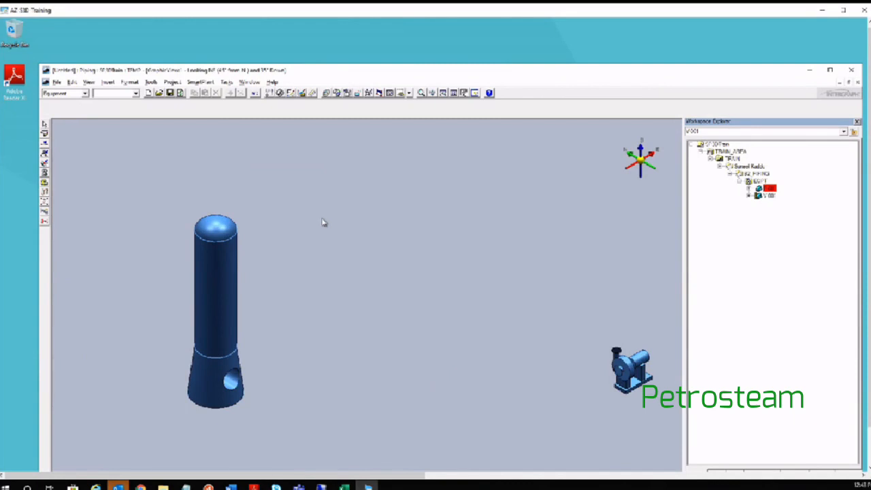
Step: Set the selection filter to Equipment, select vessel V-001 and fit it in the view
click(64, 119)
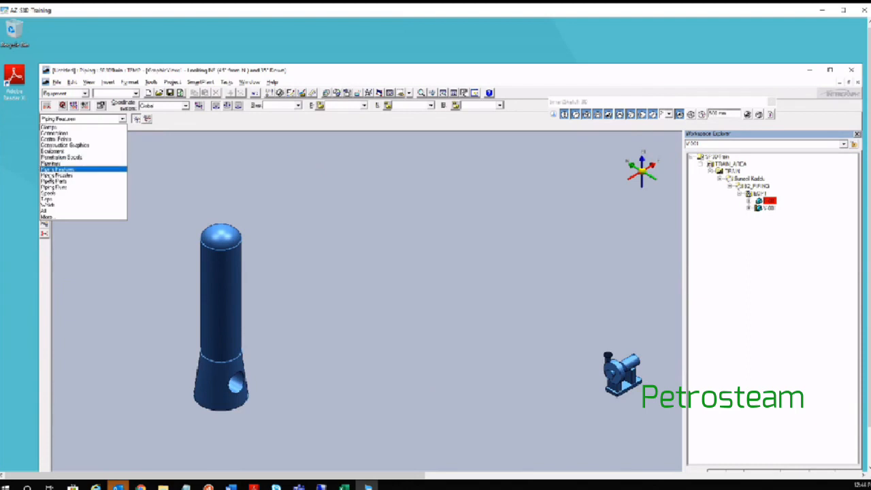
click(49, 152)
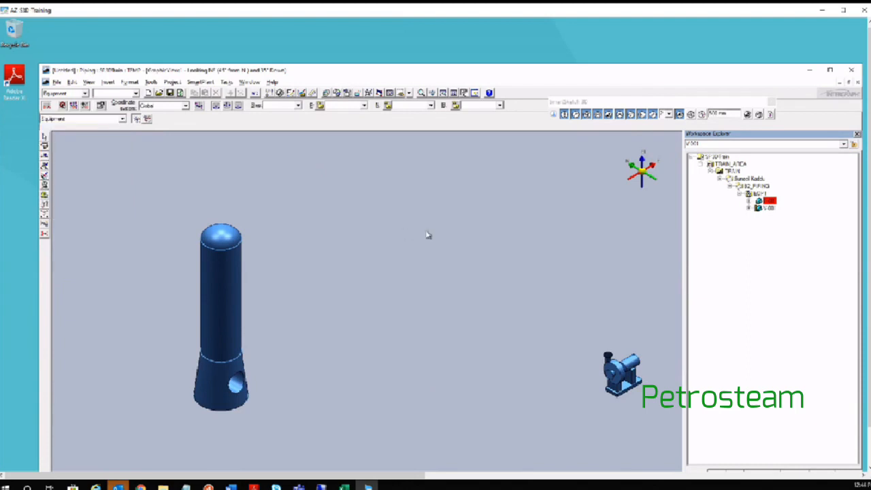
click(768, 208)
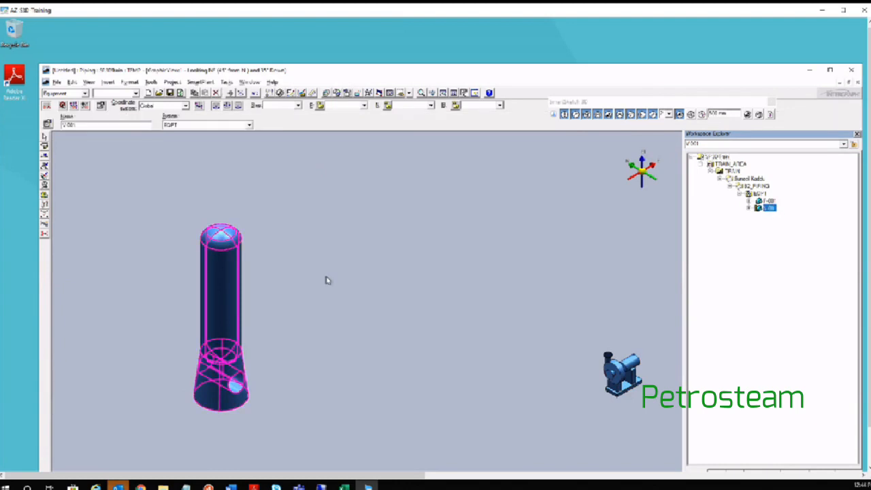
click(453, 93)
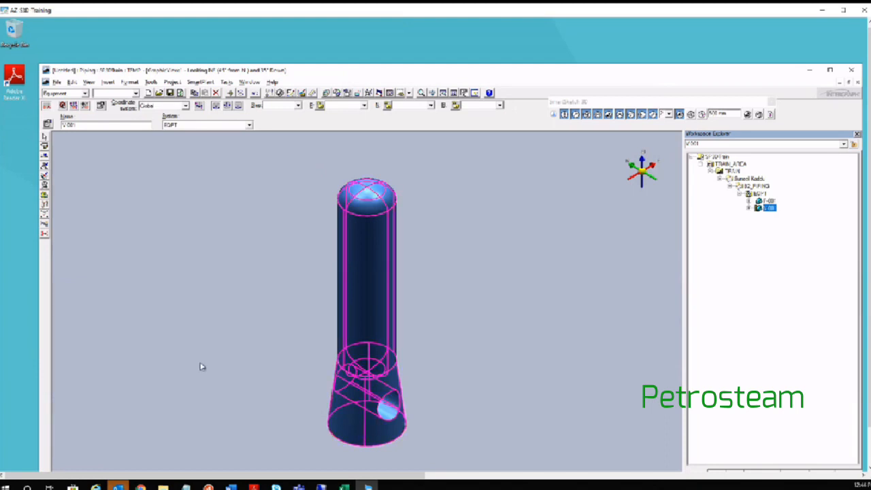
Step: Locate pump P-001 in the model and examine it up close
scroll(158, 342, down, 1)
scroll(158, 341, down, 1)
click(522, 300)
click(770, 201)
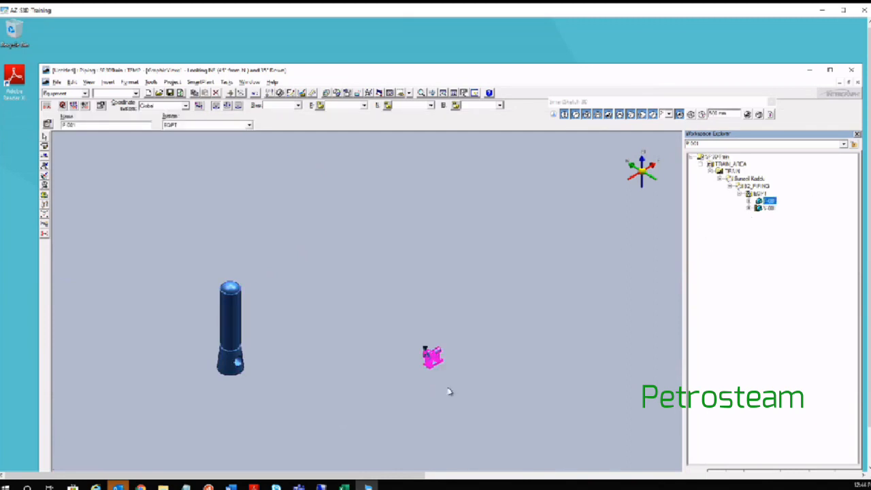
scroll(443, 359, up, 1)
scroll(443, 359, up, 2)
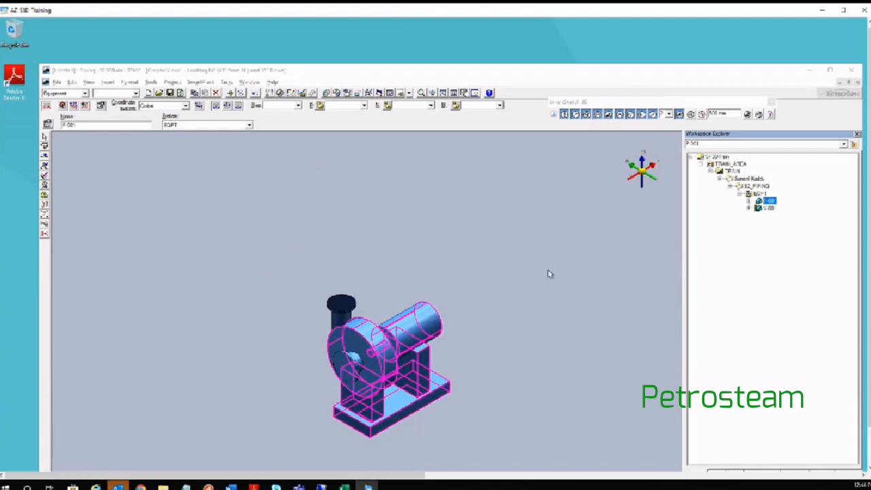
middle_drag(270, 238, 357, 192)
click(449, 210)
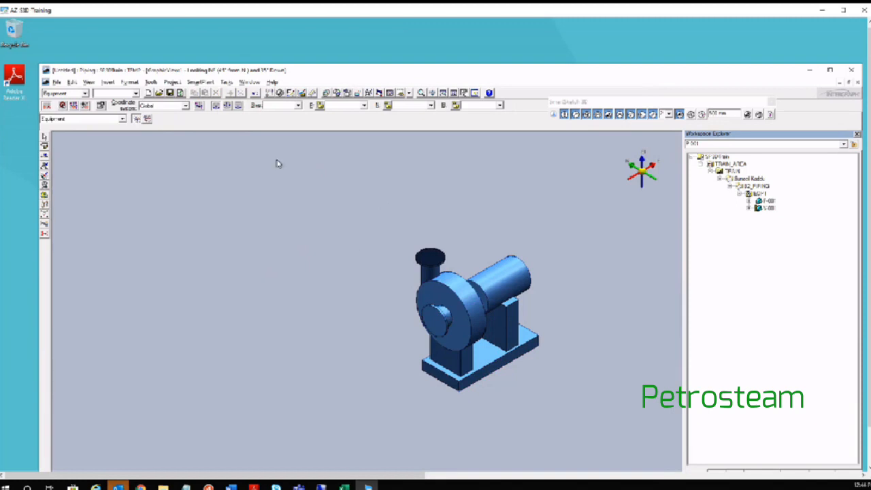
Step: Switch to the Equipment and Furnishings task and select pump P-001 to examine its origin axes
click(227, 82)
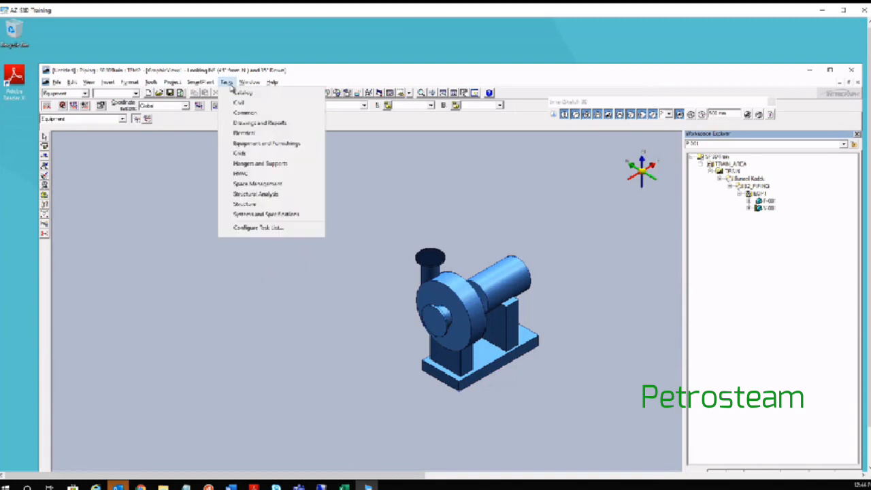
click(249, 143)
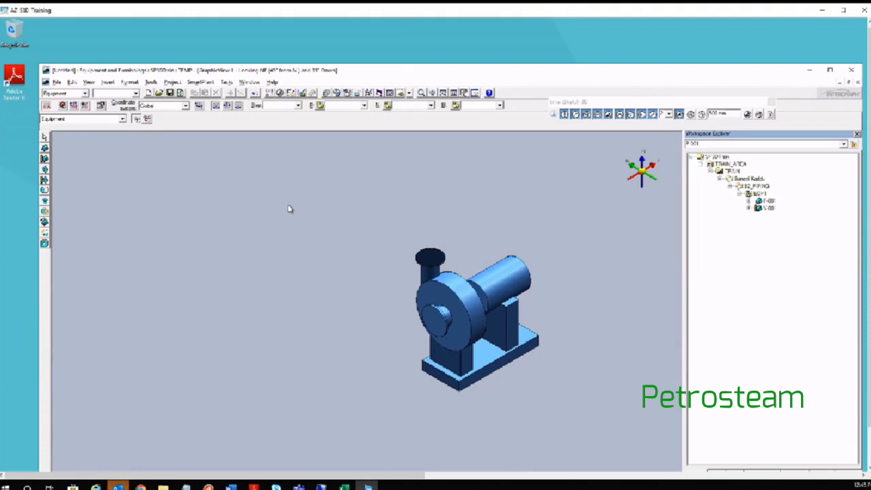
click(767, 201)
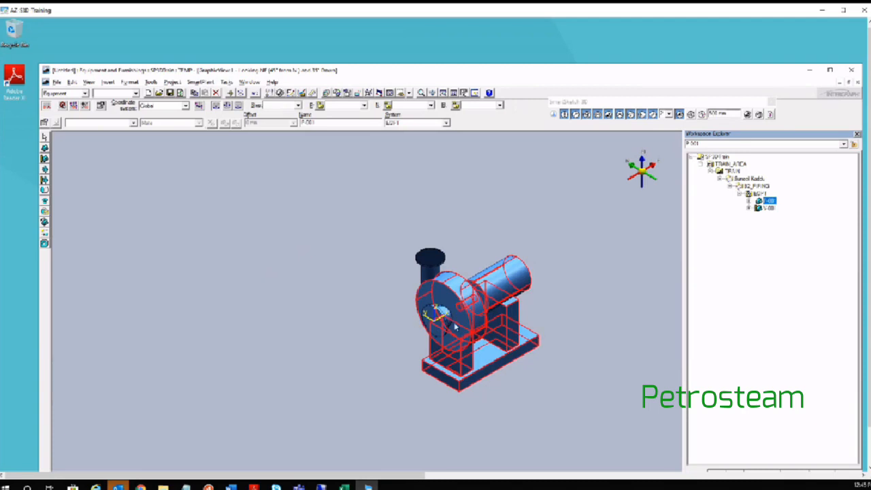
scroll(439, 312, up, 5)
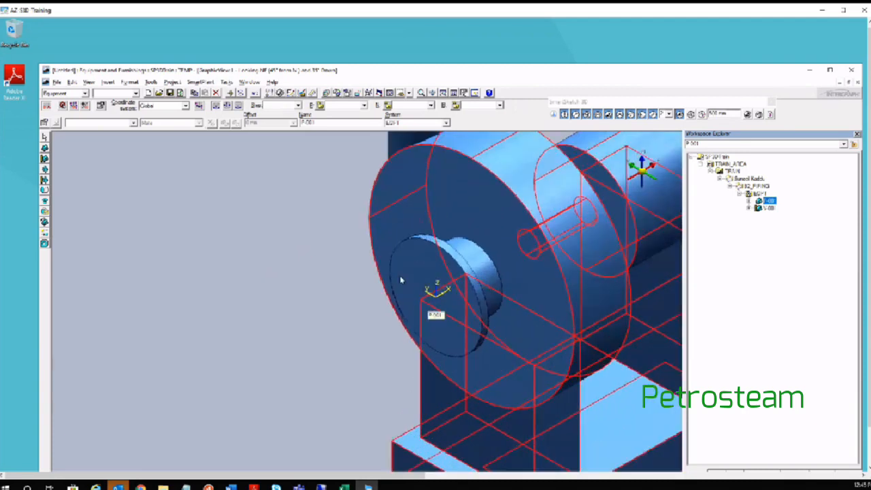
scroll(429, 303, down, 10)
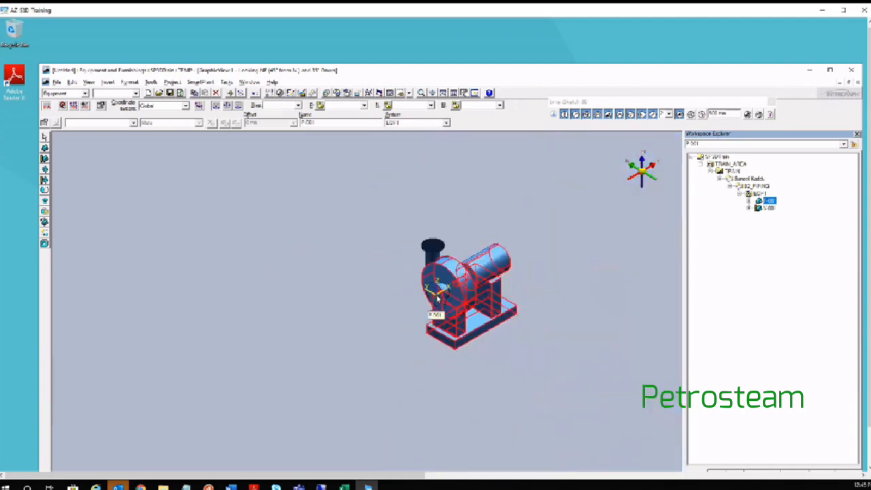
scroll(436, 301, up, 4)
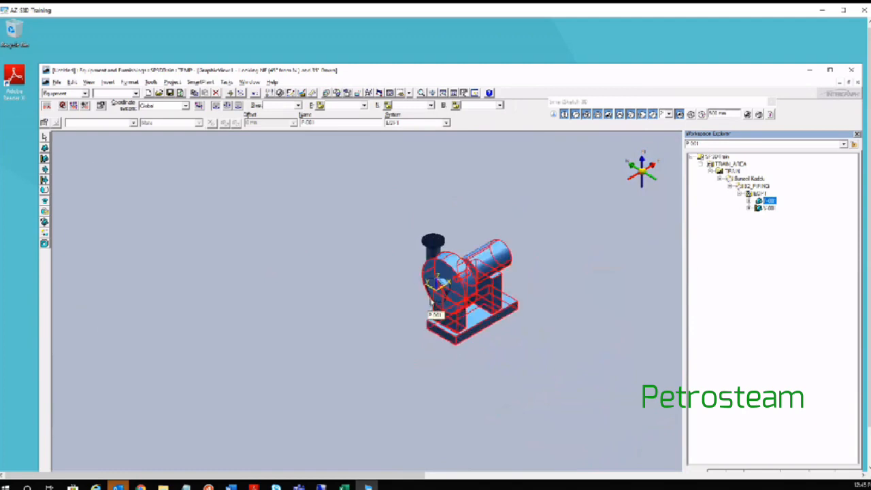
Step: Fit vessel V-001 in the view and examine the origin axes at its base
click(769, 207)
click(453, 93)
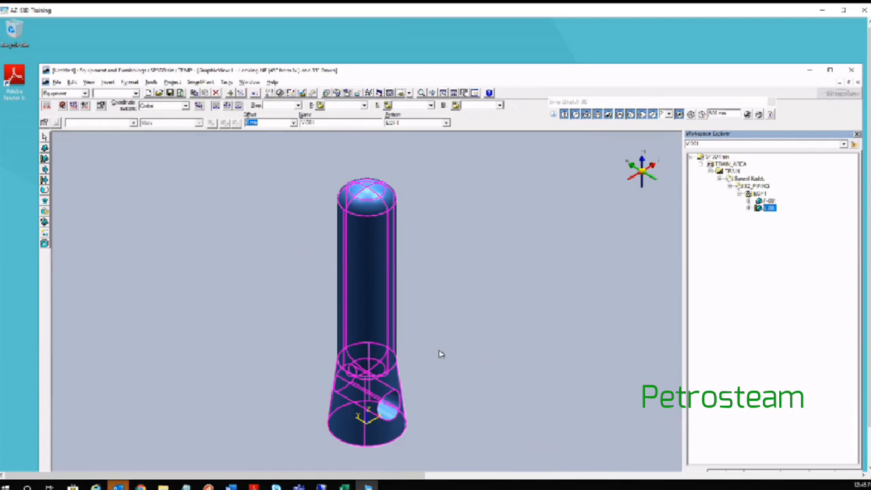
middle_drag(440, 345, 456, 295)
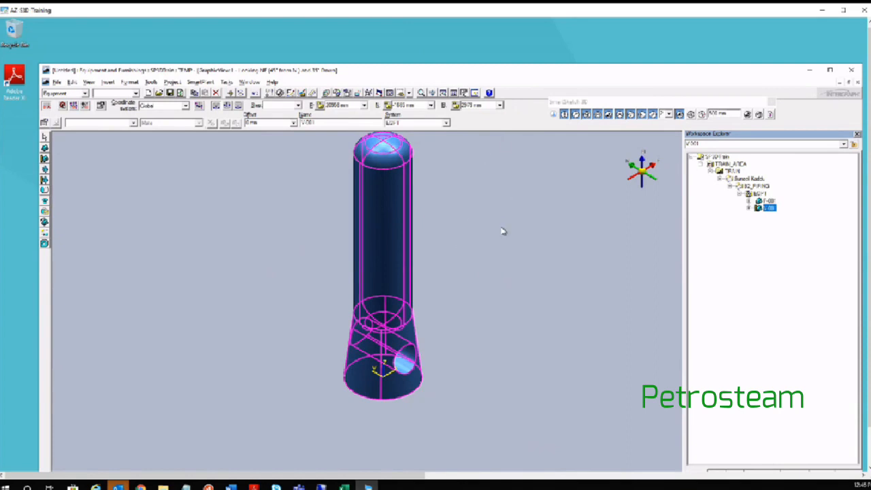
middle_drag(504, 231, 503, 266)
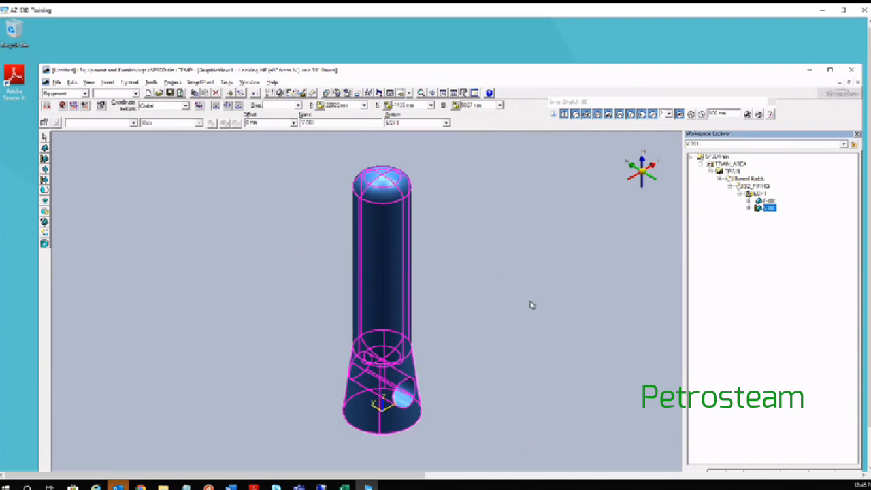
Step: Select the reference coordinate system of vessel V-001
right_click(768, 208)
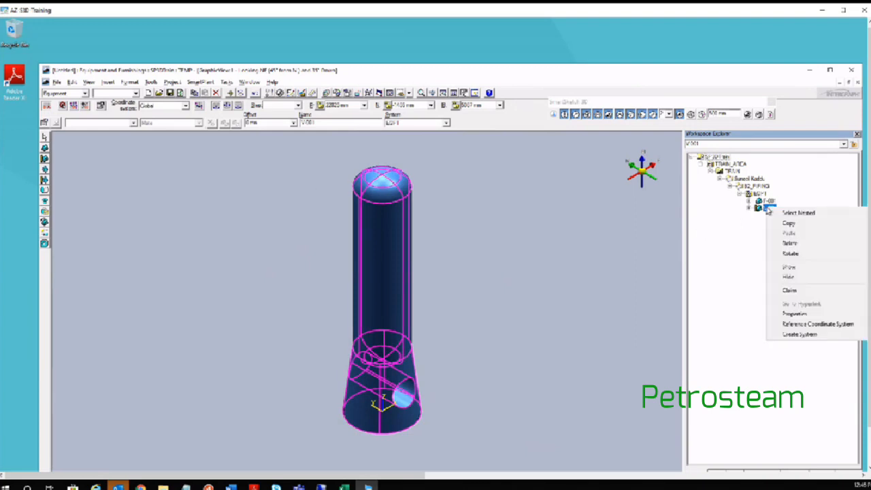
click(556, 195)
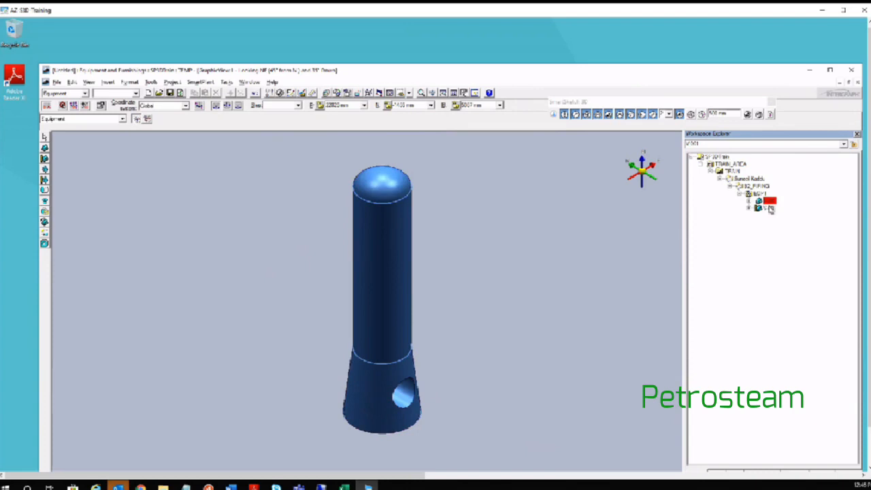
right_click(771, 208)
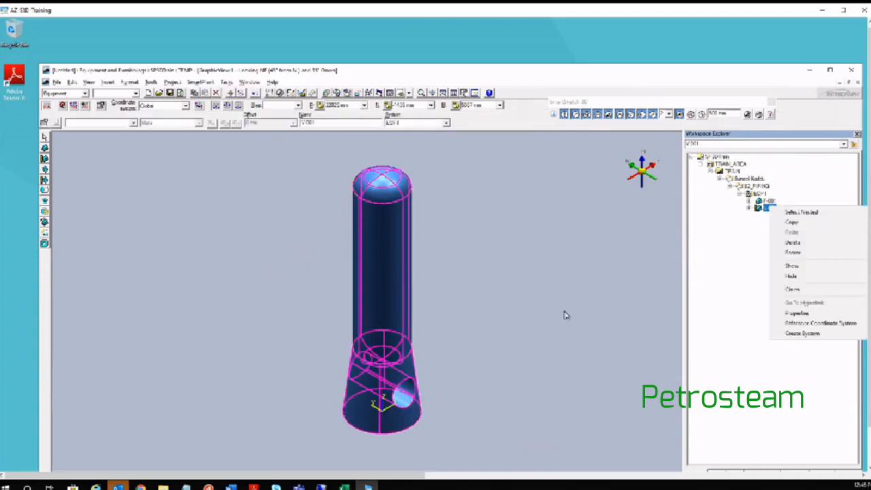
click(820, 324)
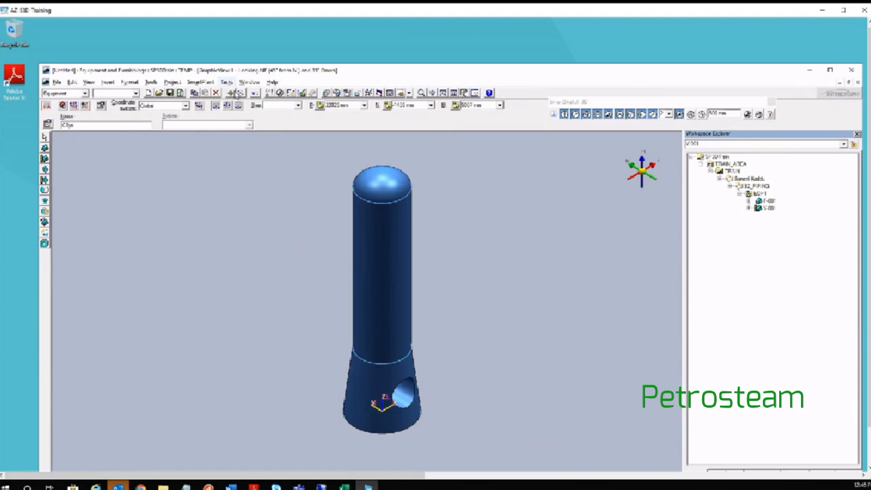
click(769, 207)
right_click(770, 208)
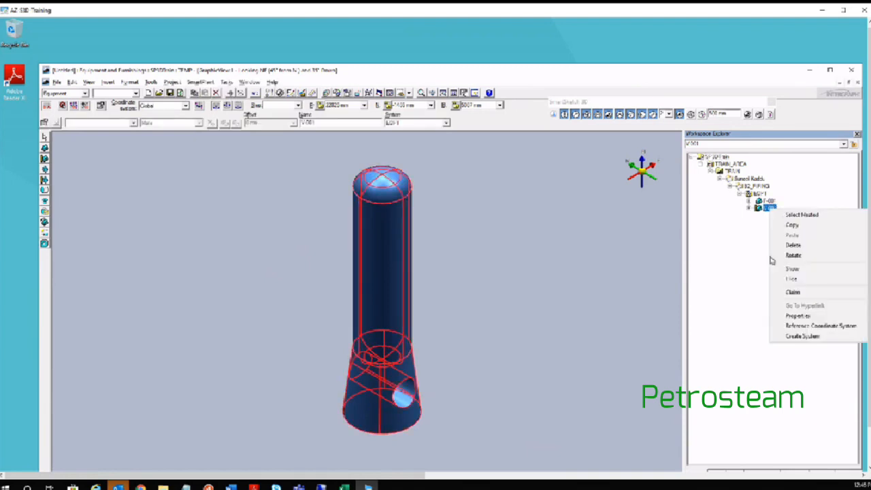
click(813, 327)
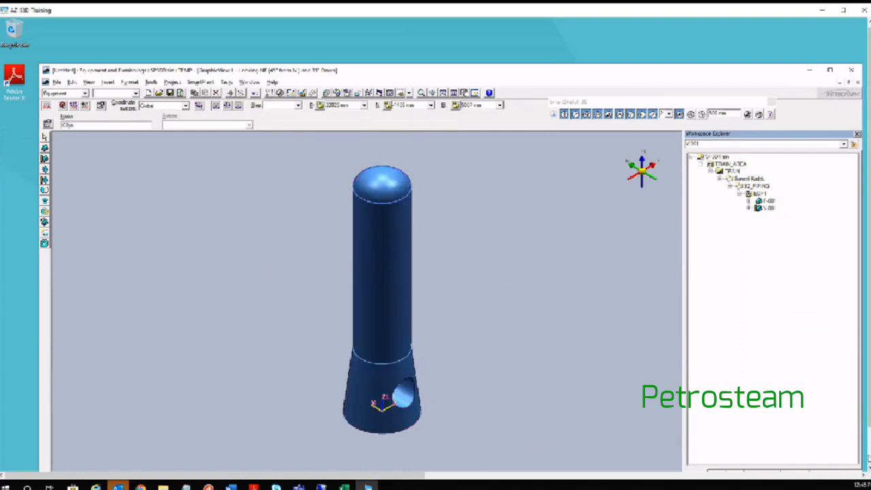
Step: Try to move V-001's reference coordinate system from the vessel base to a point in open space beside the vessel
click(868, 457)
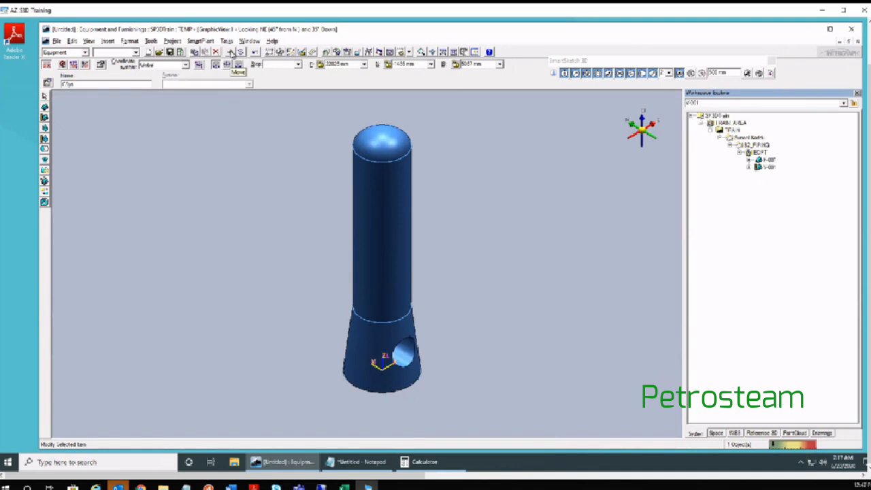
click(231, 52)
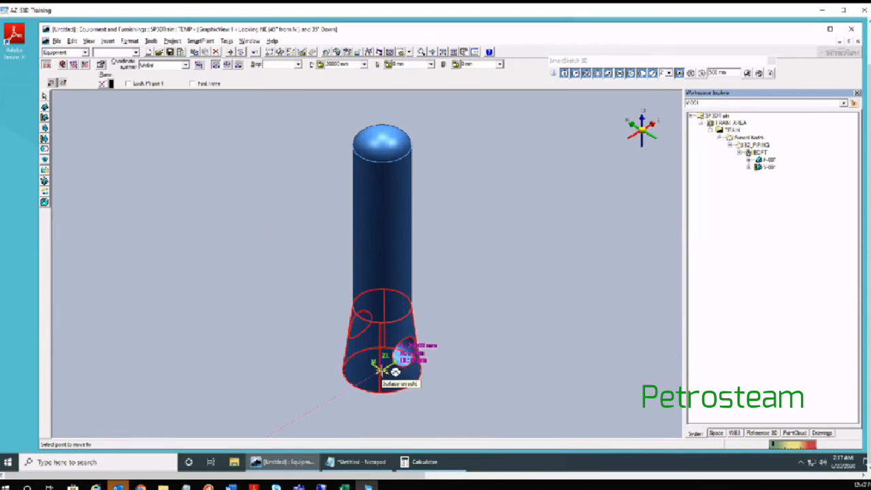
click(381, 371)
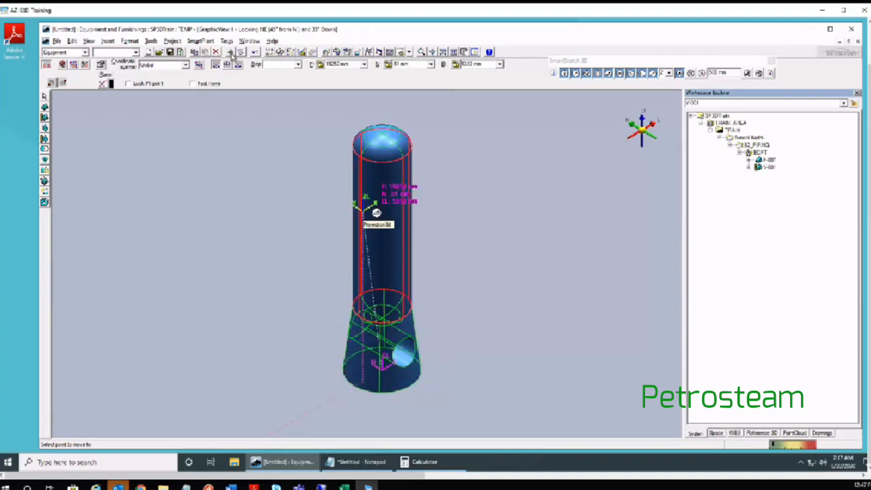
double_click(345, 66)
click(425, 66)
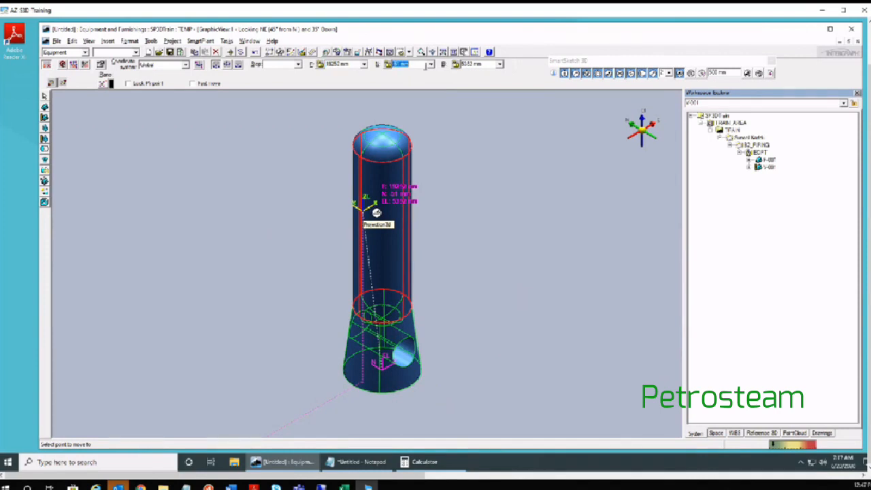
click(478, 66)
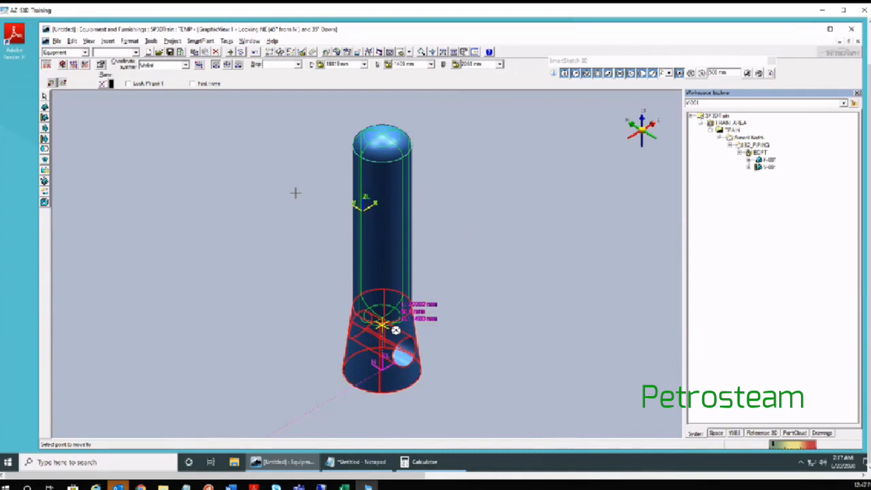
click(191, 233)
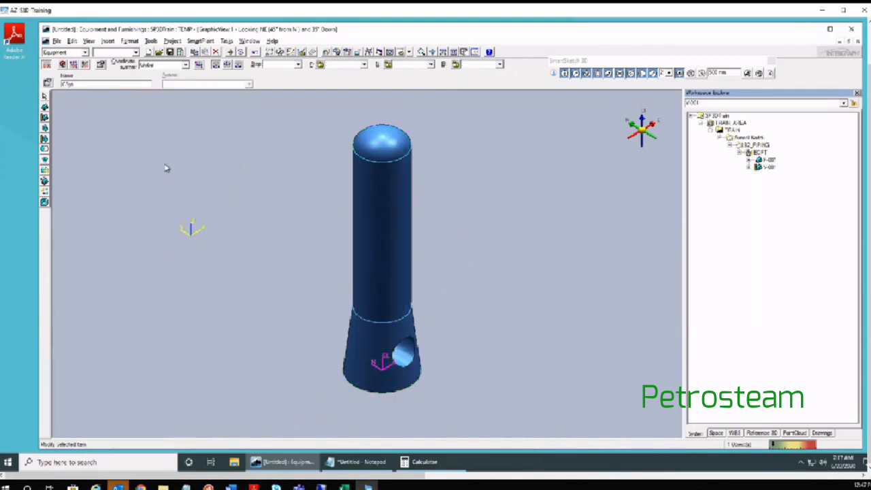
Step: Reselect vessel V-001 and check the position of its origin axes
click(45, 97)
click(768, 166)
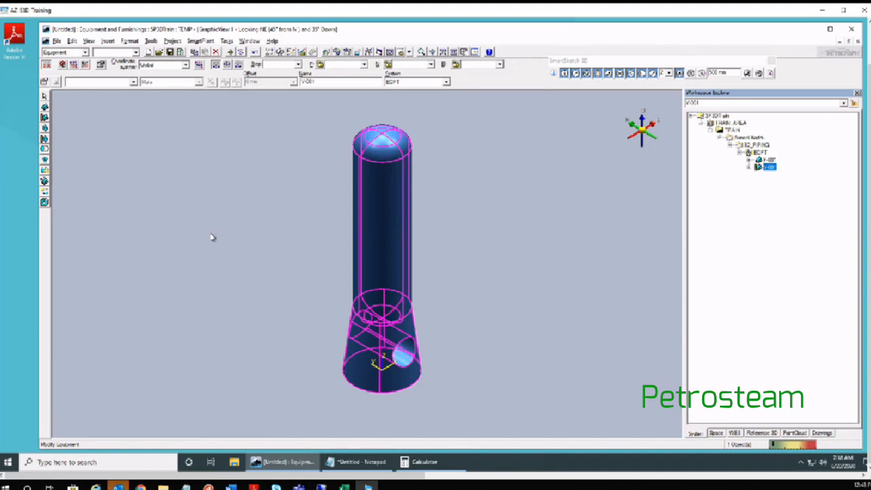
click(376, 365)
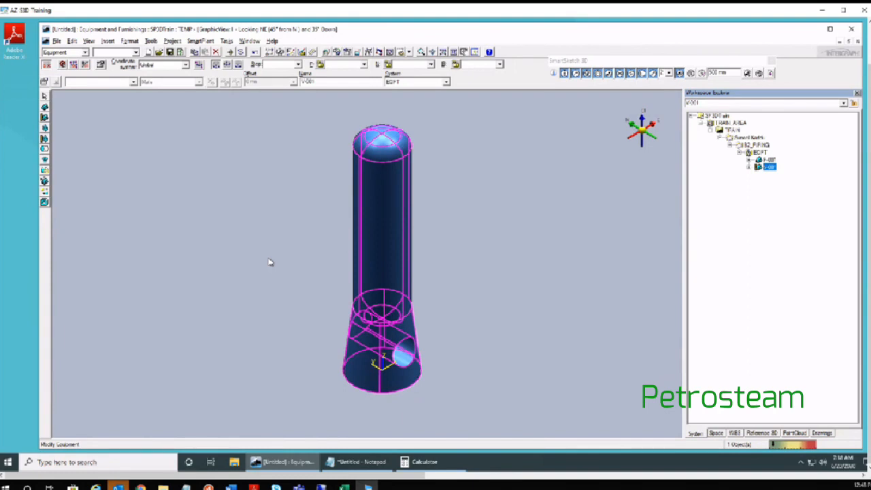
middle_drag(282, 256, 298, 263)
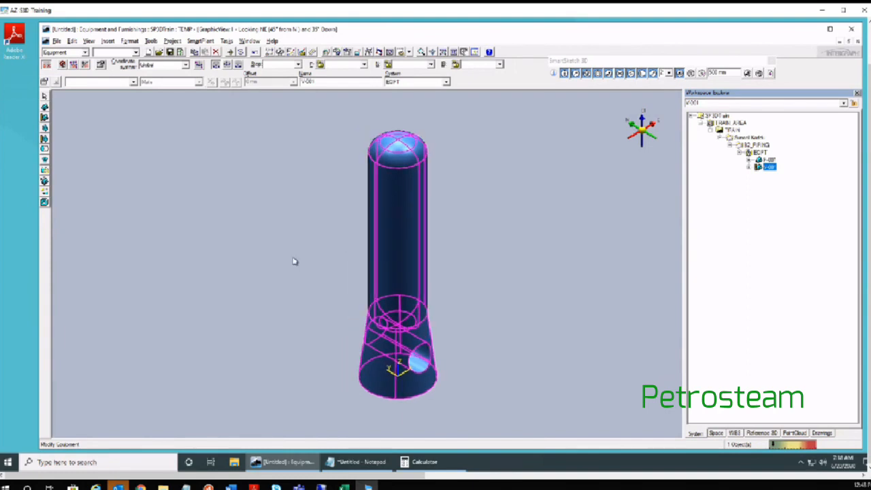
Step: Expand vessel V-001 in the workspace hierarchy to inspect its body and skirt components, with the body's shapes collapsed
click(44, 96)
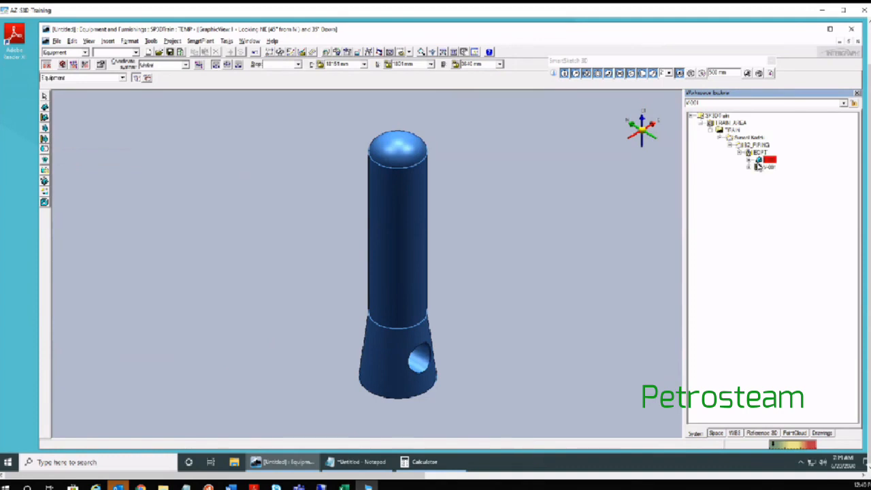
click(749, 167)
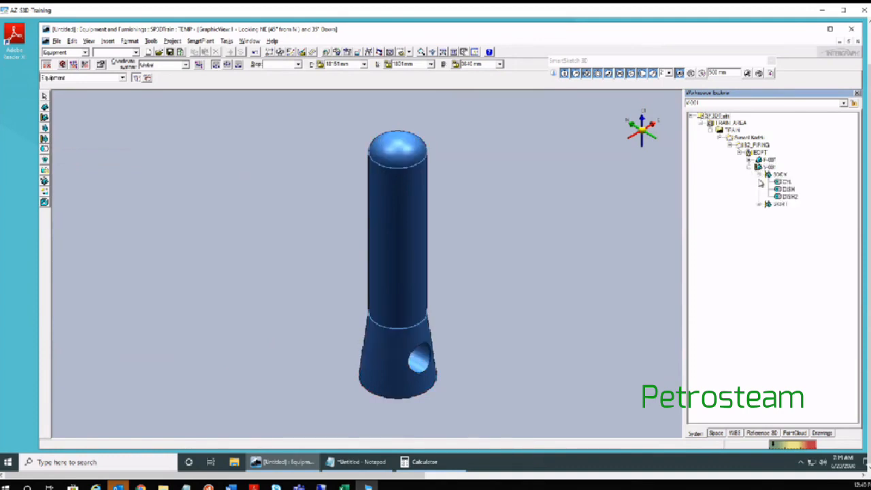
click(759, 183)
click(759, 184)
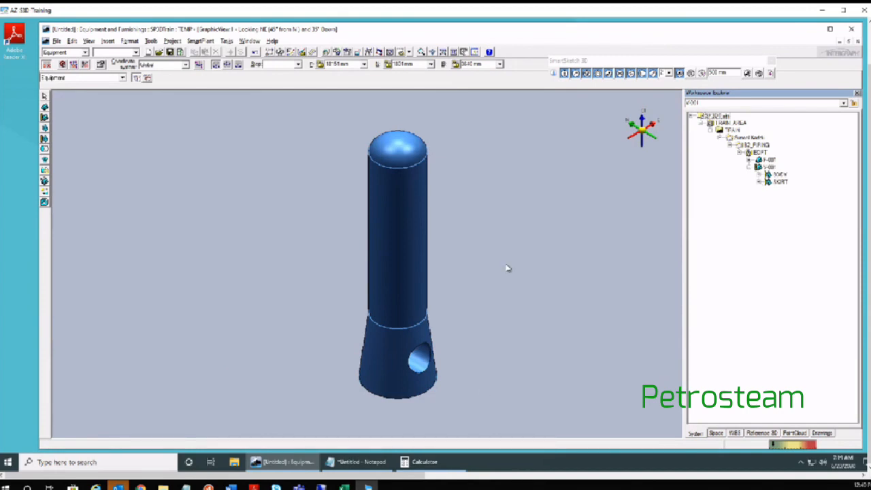
click(414, 220)
click(44, 95)
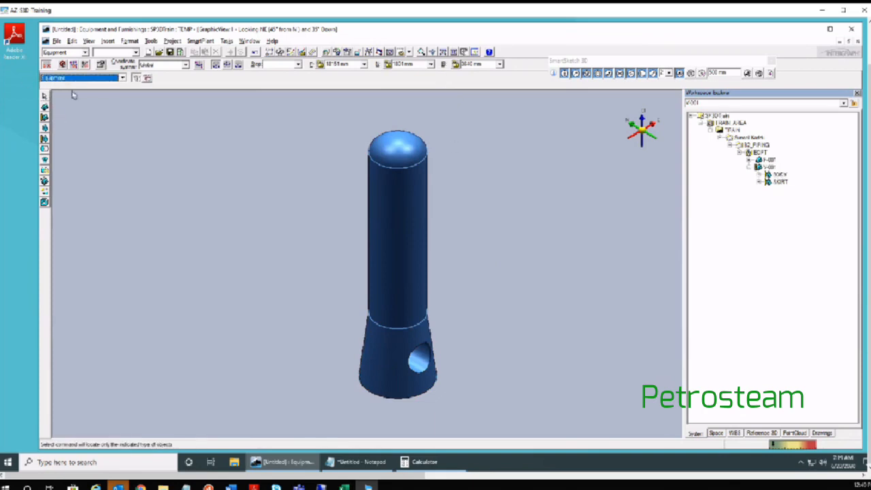
Step: Set the selection filter to Equipment Component and select V-001's body, followed by its skirt component
click(83, 81)
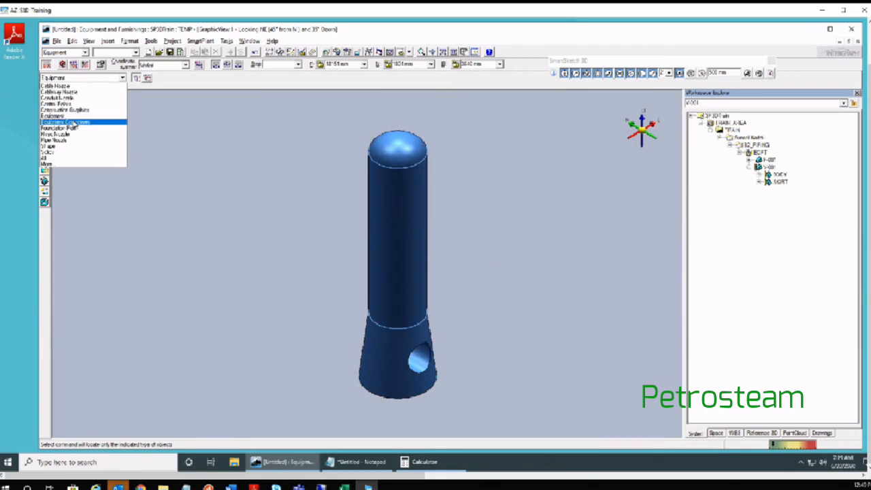
click(75, 112)
click(779, 174)
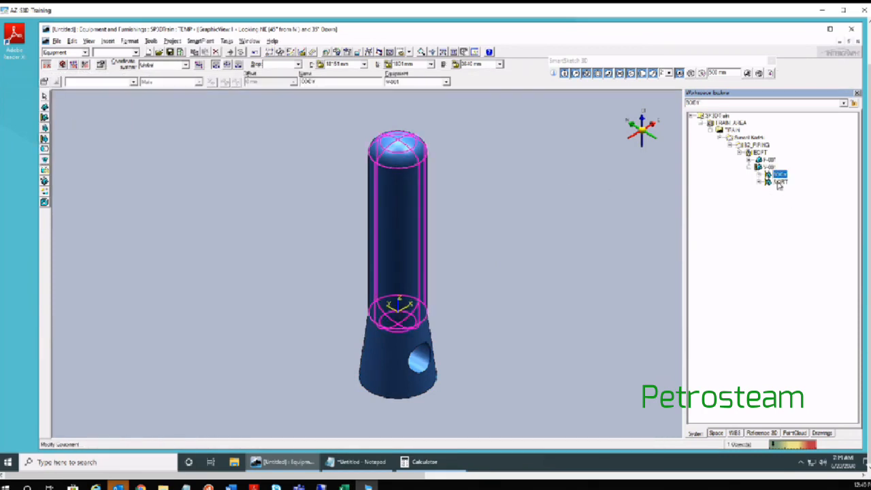
click(429, 340)
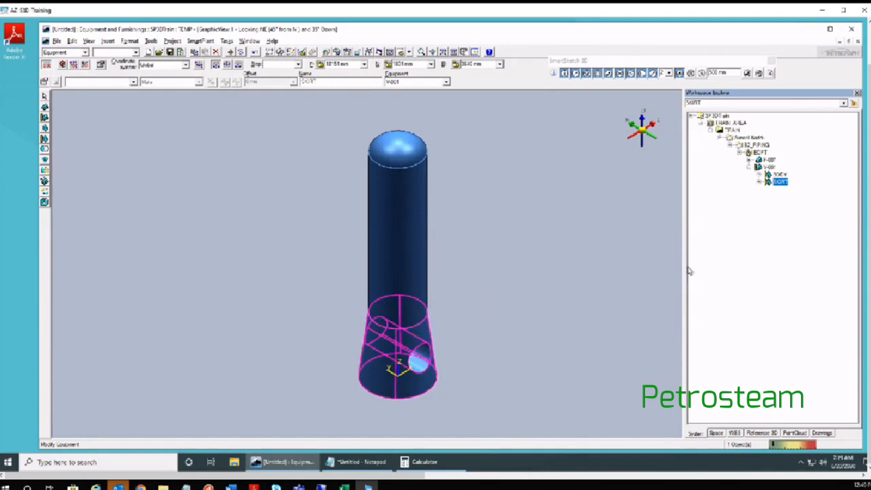
Step: Reselect V-001's body component and examine where its origin axes sit above the skirt
click(779, 175)
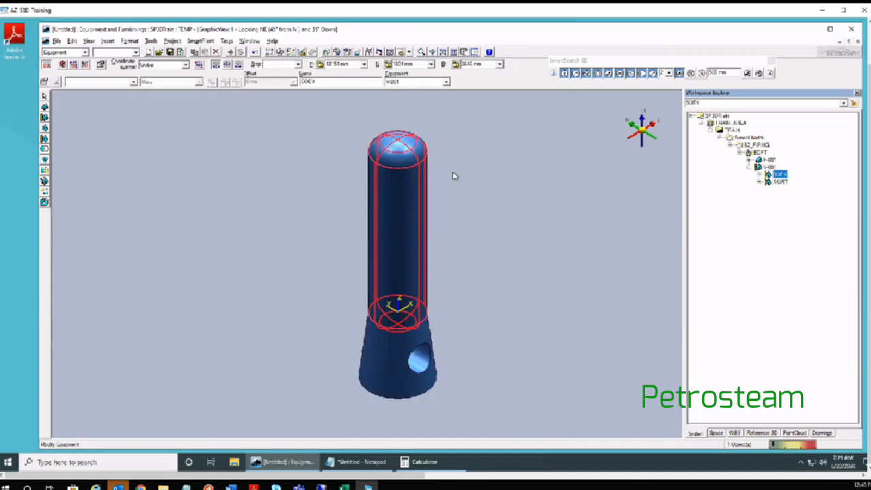
scroll(390, 286, up, 2)
scroll(390, 286, up, 1)
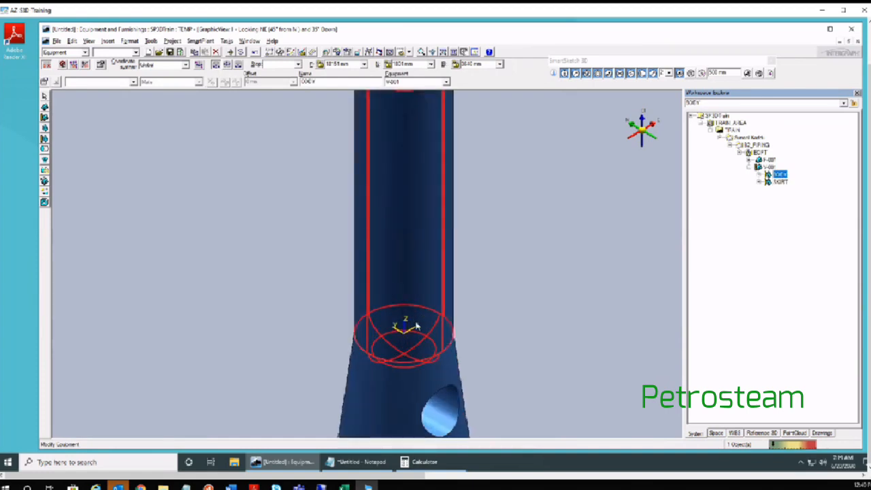
scroll(395, 272, down, 2)
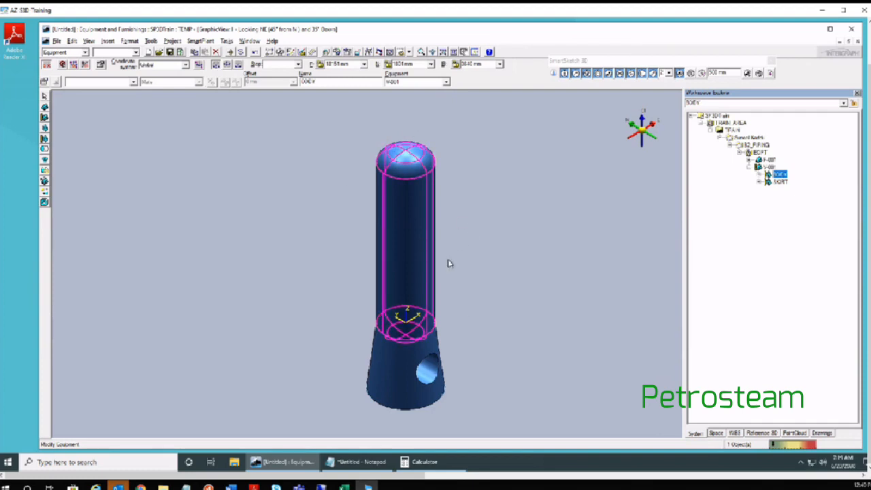
Step: Expand V-001's body and skirt components to show their shapes, and select the skirt to inspect its geometry and origin axes
click(759, 175)
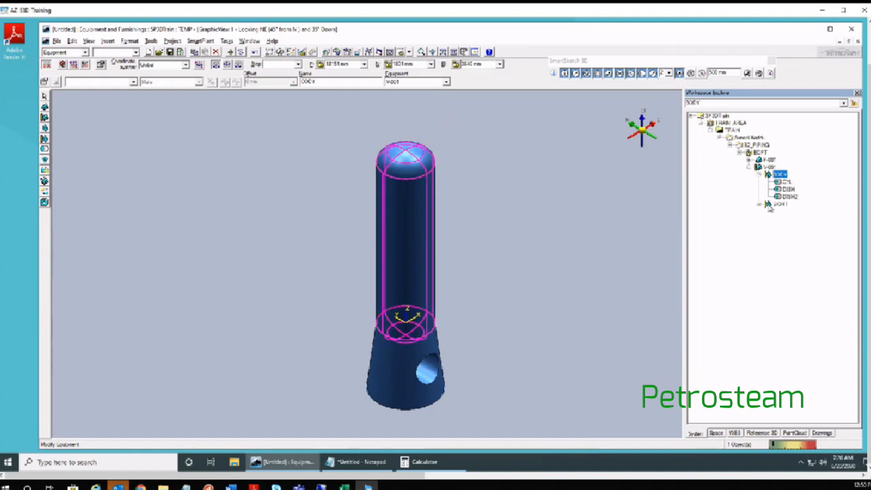
click(760, 204)
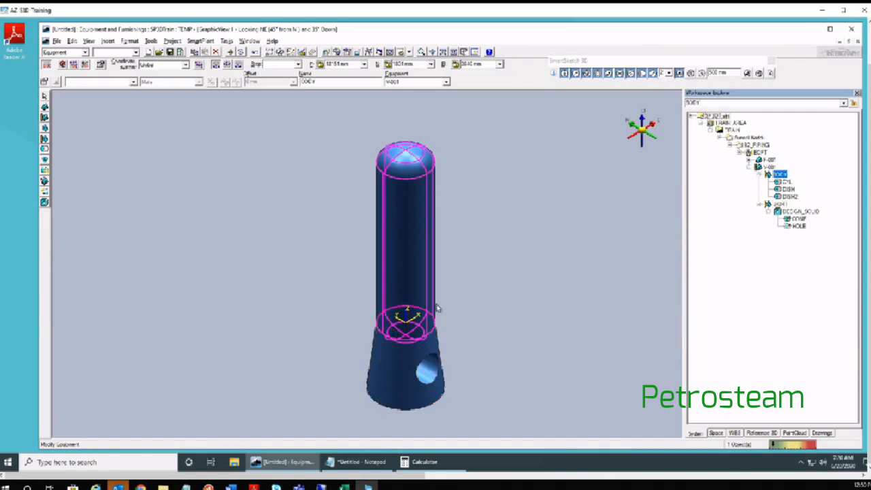
middle_drag(405, 382, 419, 302)
scroll(400, 243, up, 1)
scroll(401, 243, up, 1)
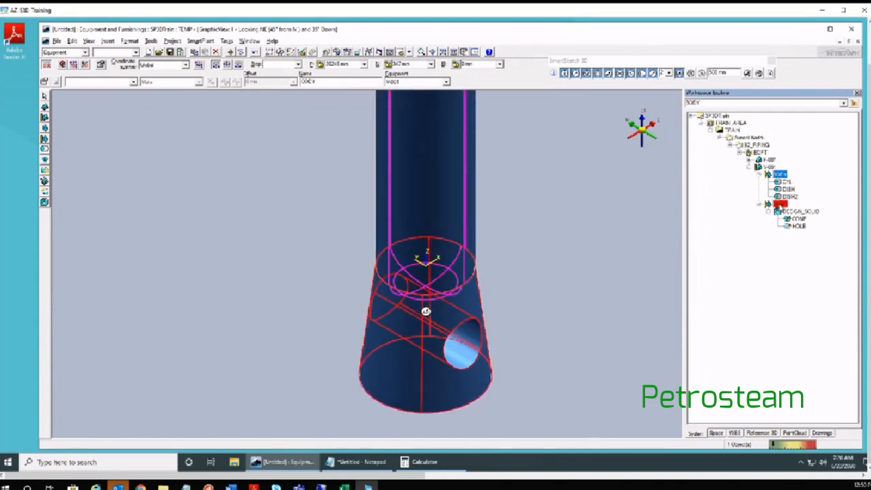
click(780, 204)
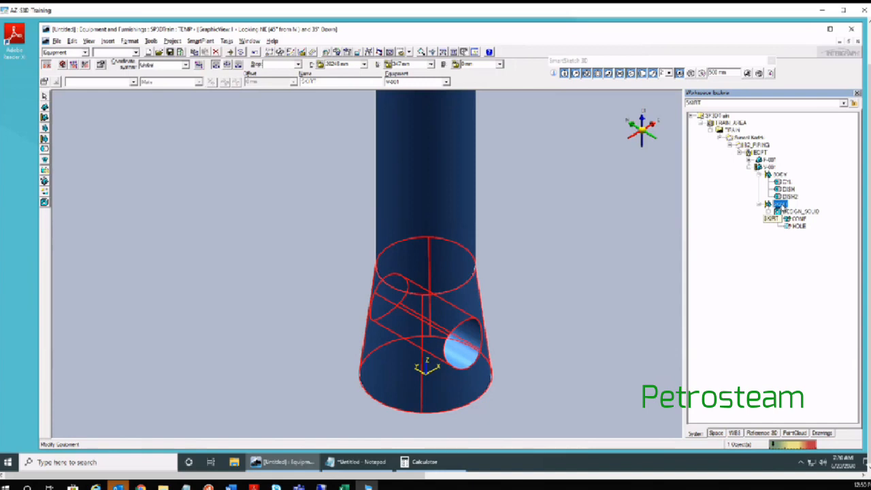
scroll(476, 286, down, 8)
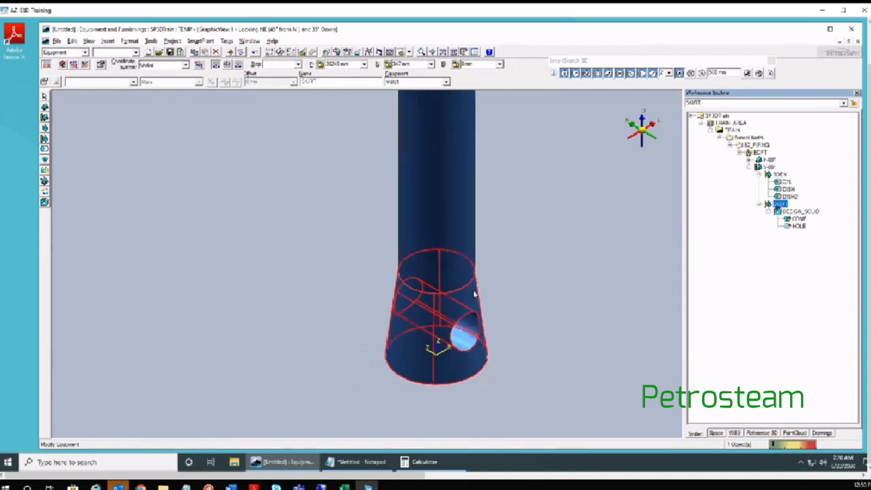
middle_drag(489, 268, 451, 313)
scroll(451, 311, up, 4)
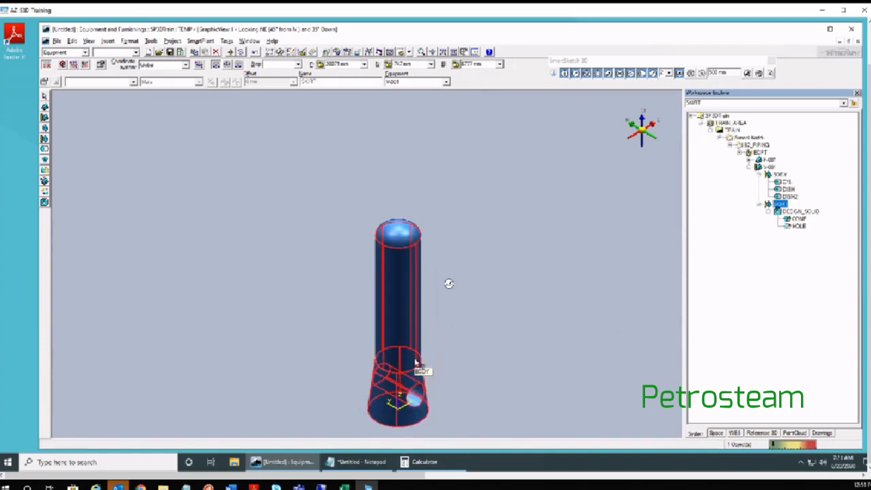
middle_drag(388, 356, 350, 286)
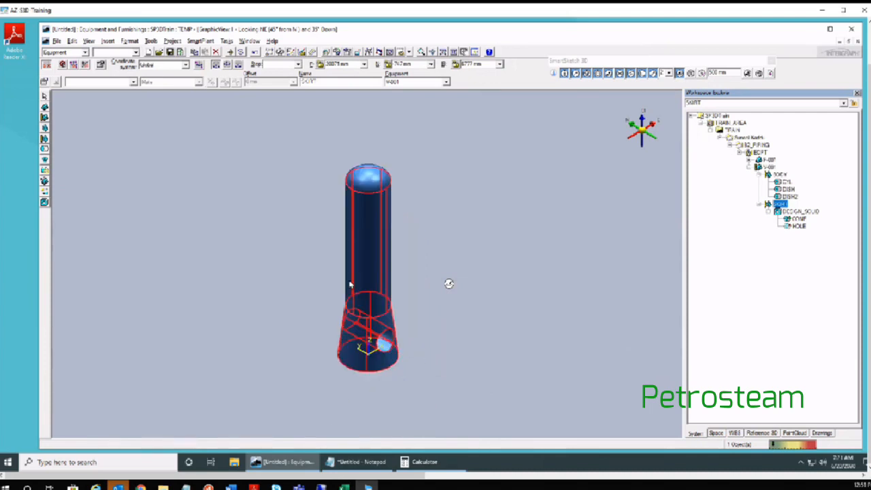
click(85, 142)
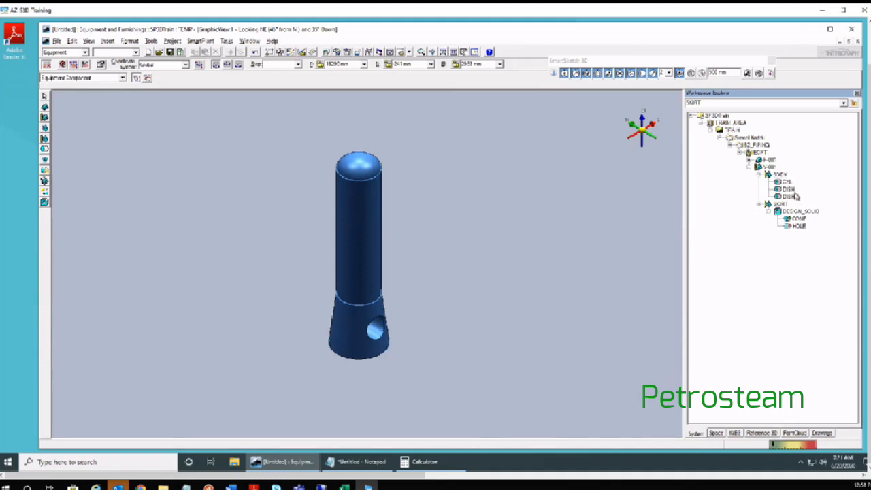
click(69, 79)
click(58, 78)
click(58, 78)
click(58, 78)
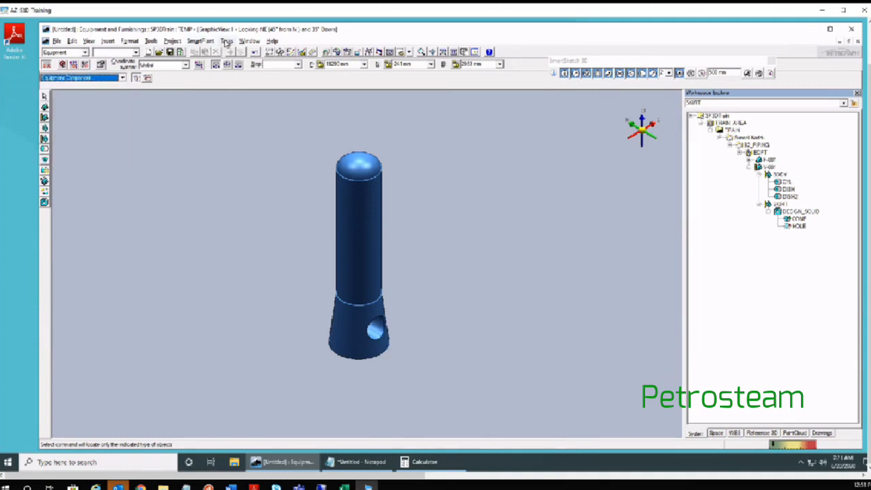
click(227, 42)
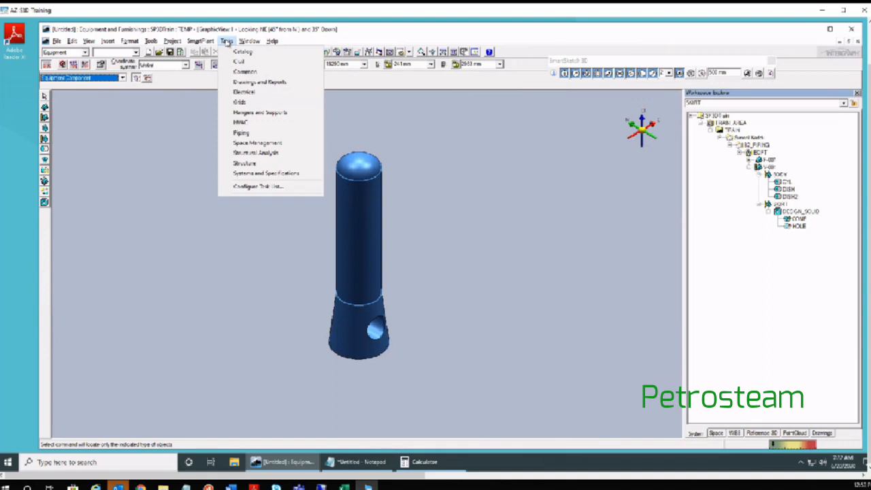
click(102, 23)
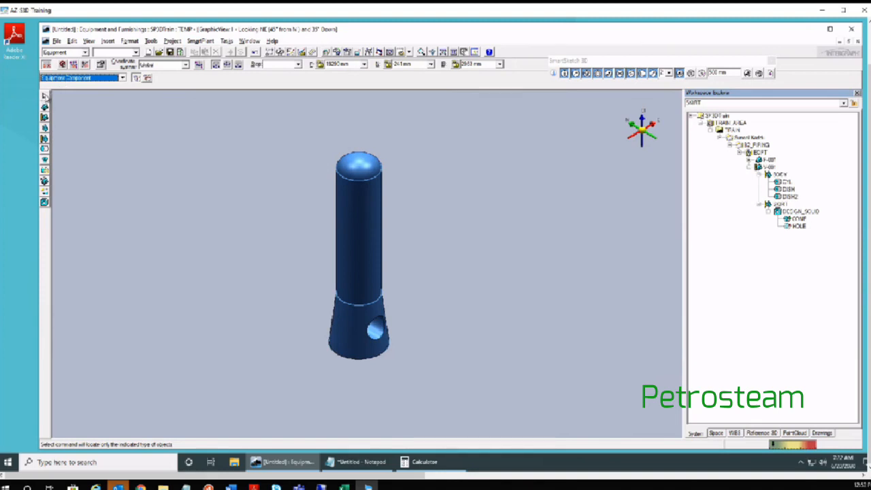
Step: Set the selection filter to All so that any type of object can be located
click(55, 77)
click(54, 77)
click(55, 78)
click(55, 77)
click(76, 80)
click(76, 80)
click(76, 80)
click(76, 80)
click(76, 81)
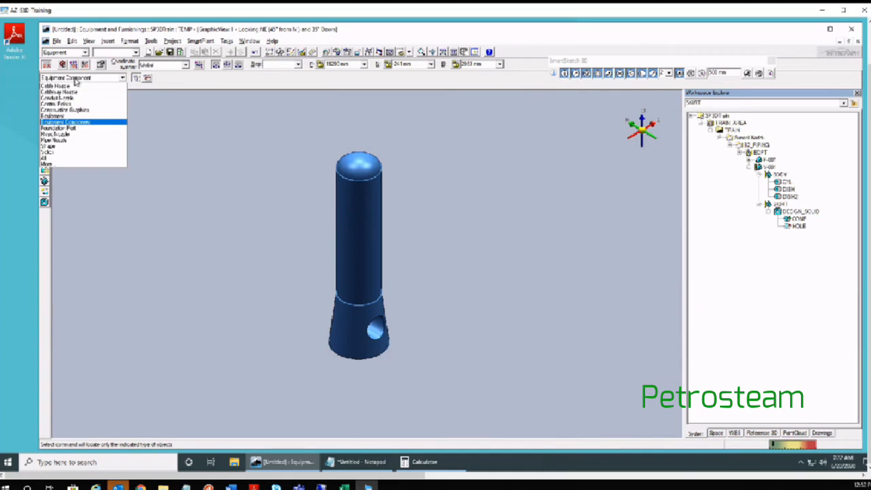
click(48, 153)
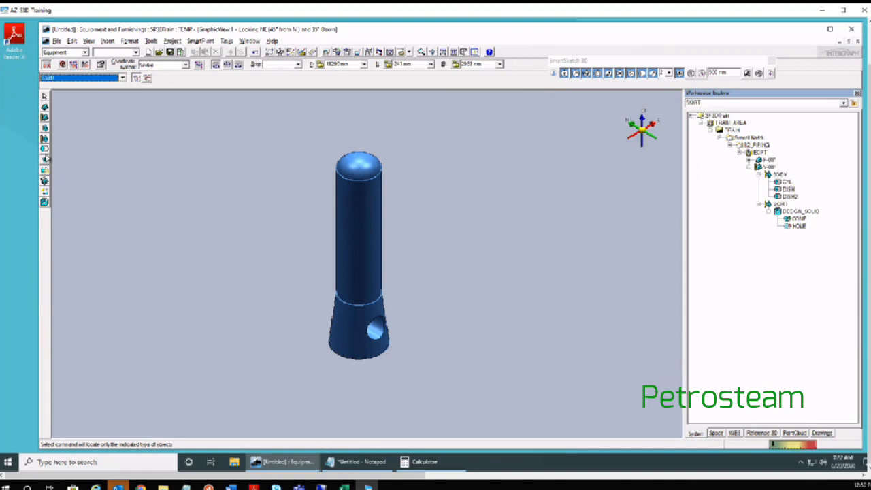
click(65, 77)
click(48, 162)
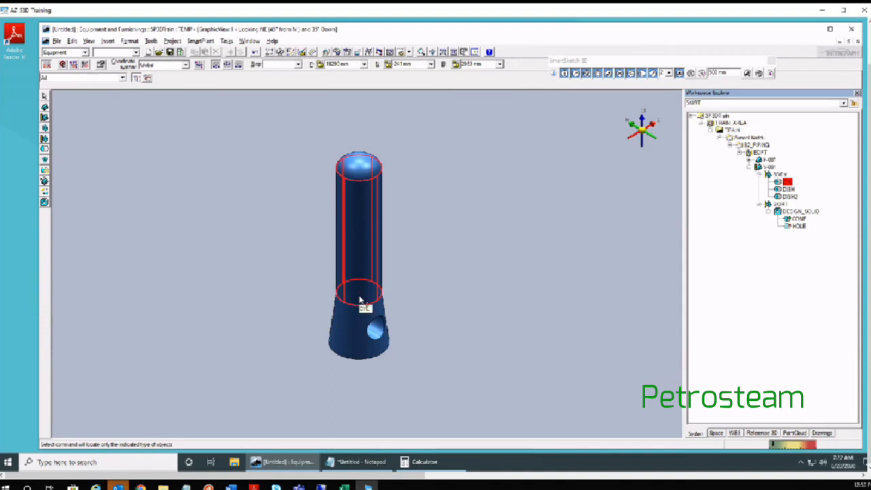
Step: Select the CYL shape of V-001's body in the model to check its axes, and clear the selection
click(360, 300)
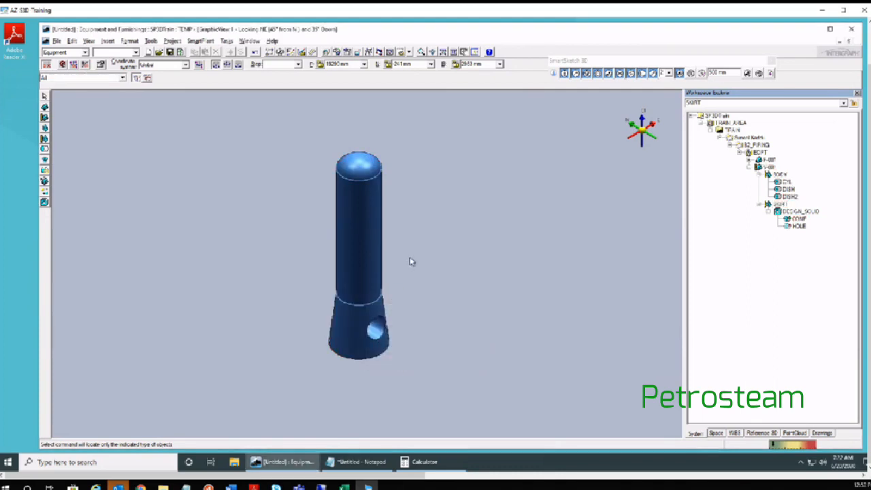
click(344, 249)
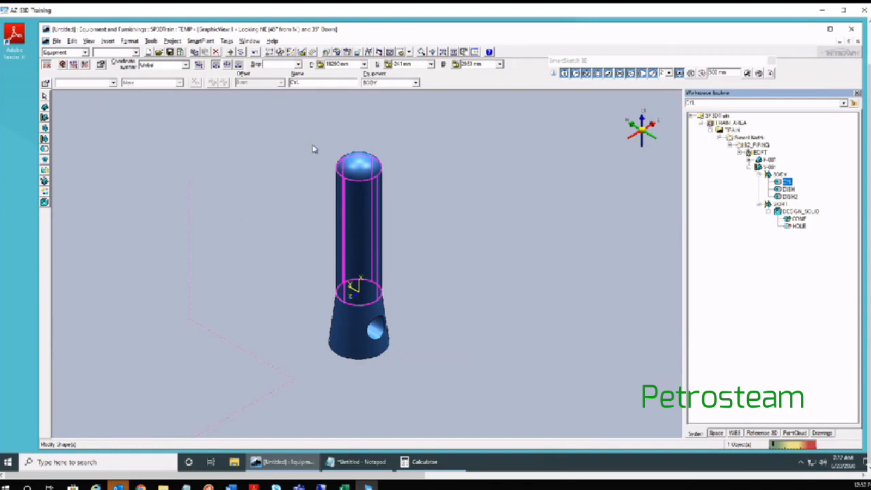
click(477, 220)
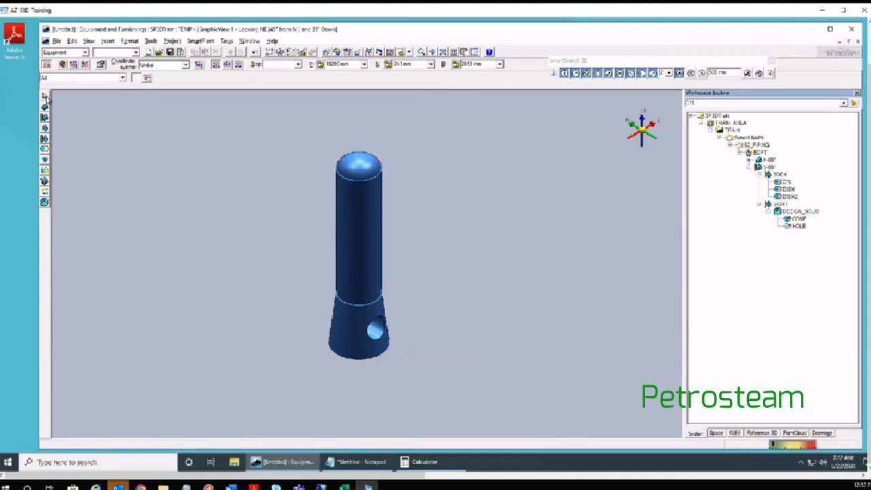
Step: List the overlapping objects at the vessel's cylinder, choose V-001 from them, and clear the selection
click(354, 245)
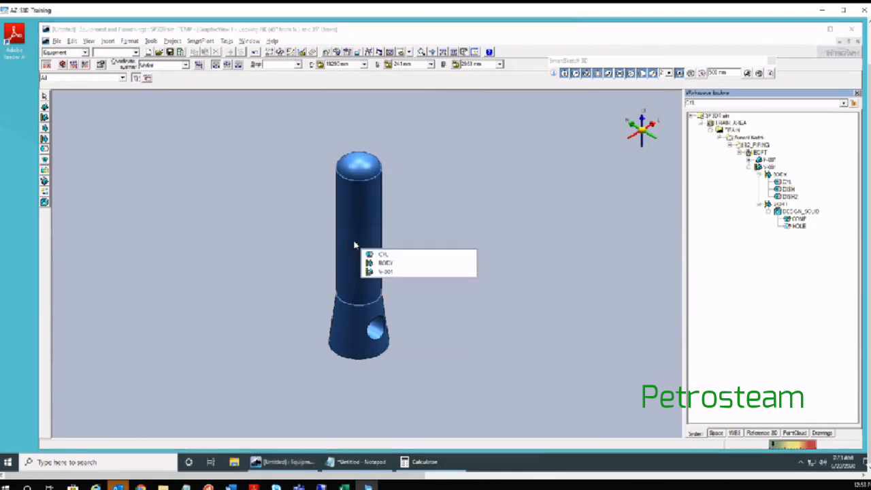
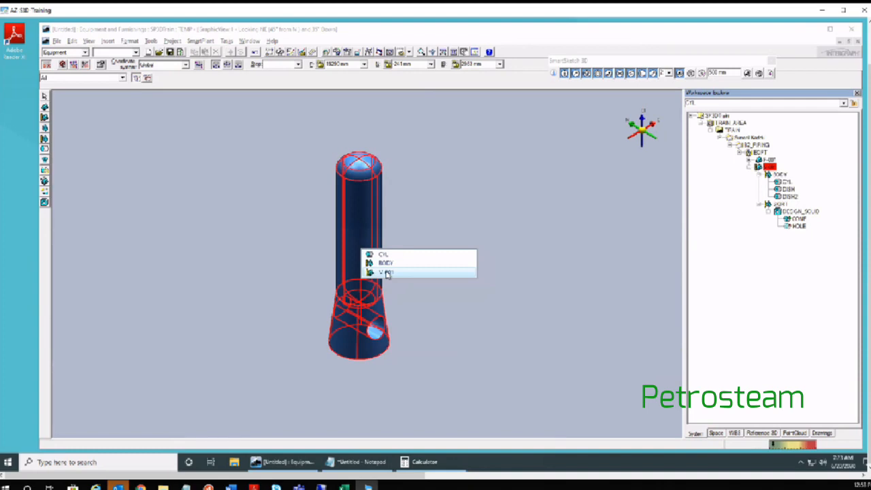
click(386, 272)
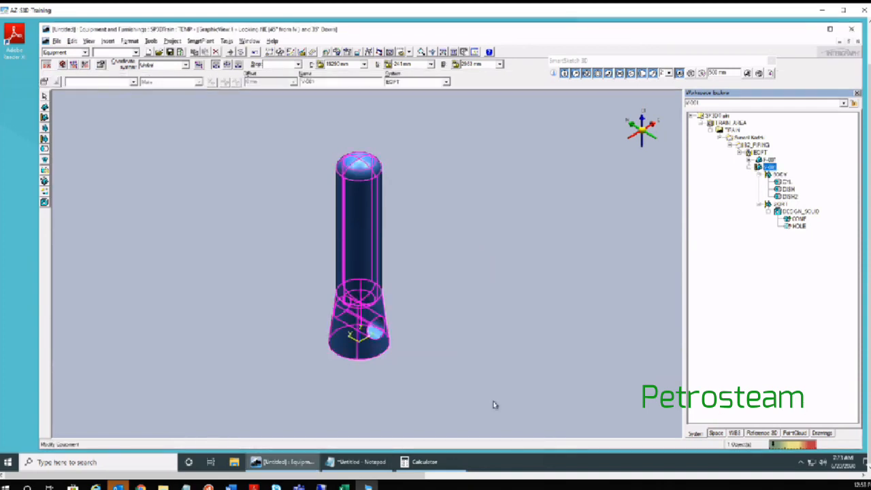
click(237, 283)
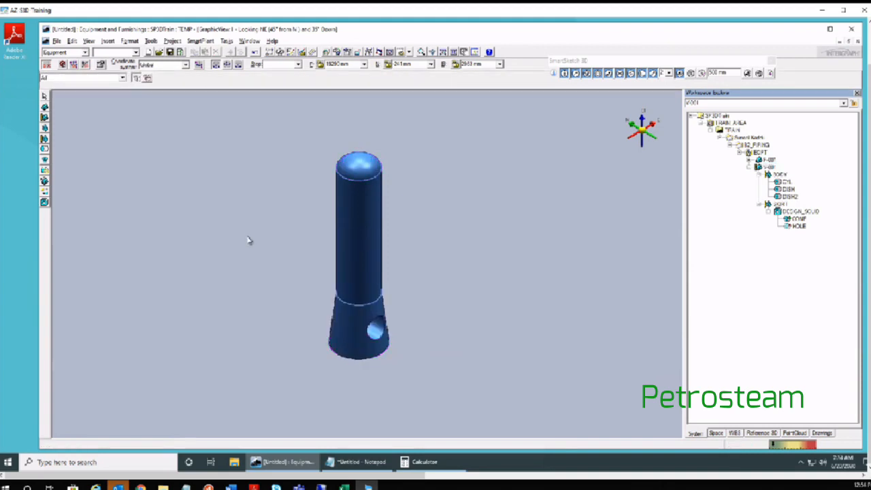
Step: Set the selection filter to Equipment
click(84, 79)
click(85, 79)
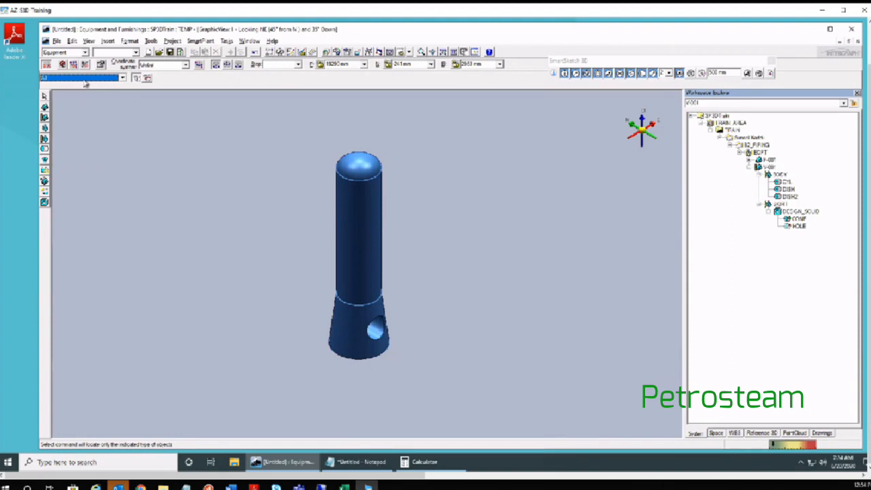
click(84, 80)
click(84, 80)
click(85, 80)
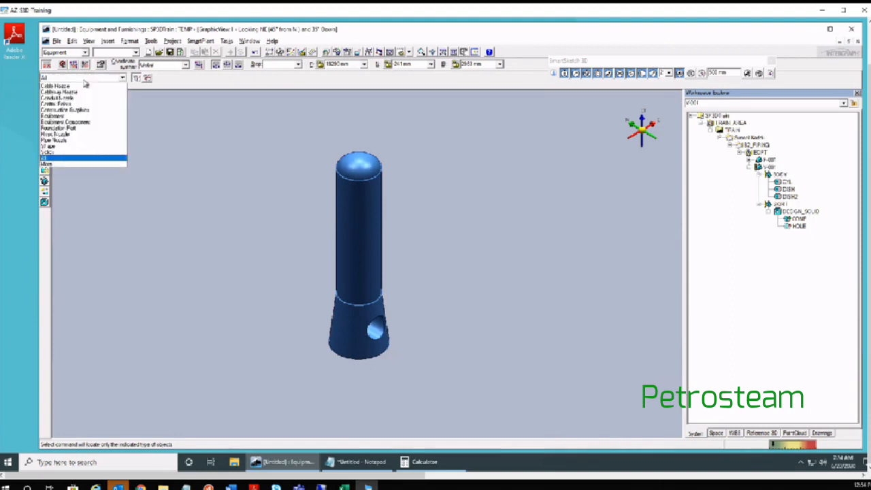
click(85, 81)
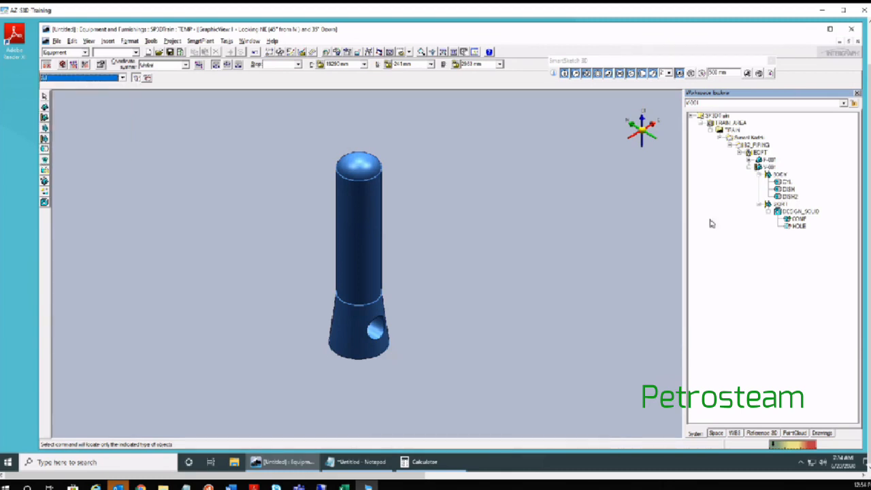
click(55, 80)
click(55, 80)
click(56, 79)
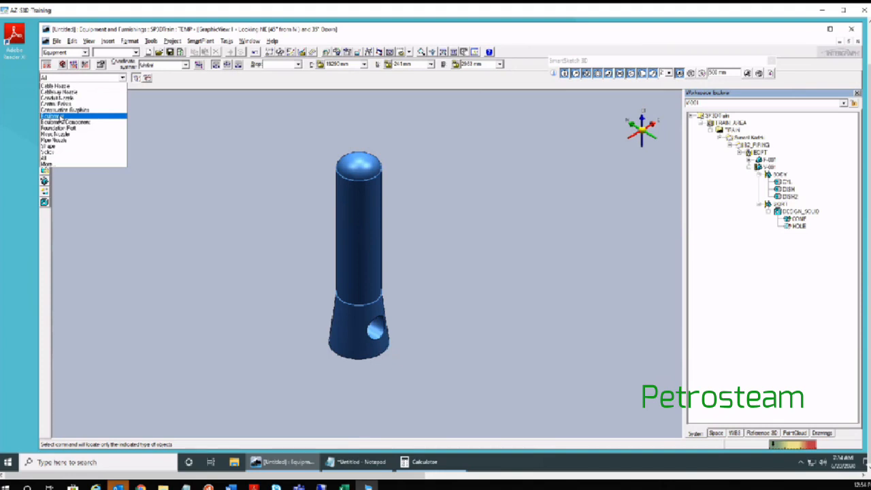
click(55, 116)
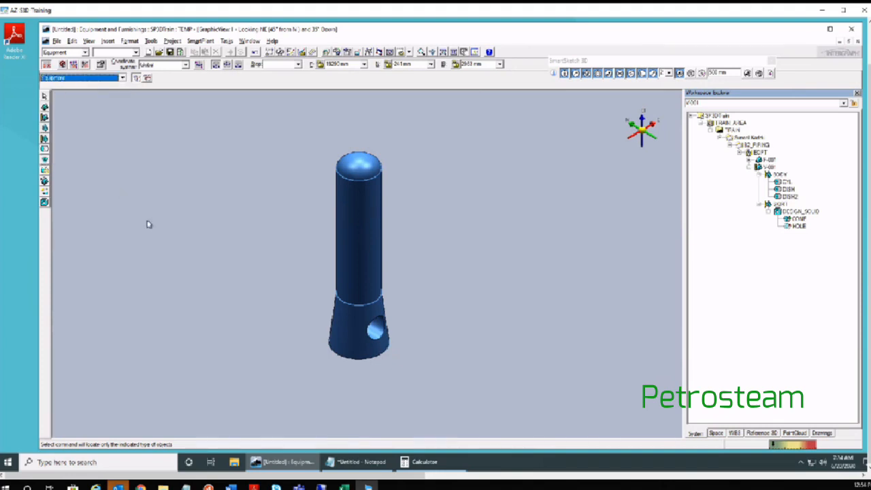
Step: Select the whole vessel V-001 in the model using the Equipment filter, and clear the selection
click(364, 227)
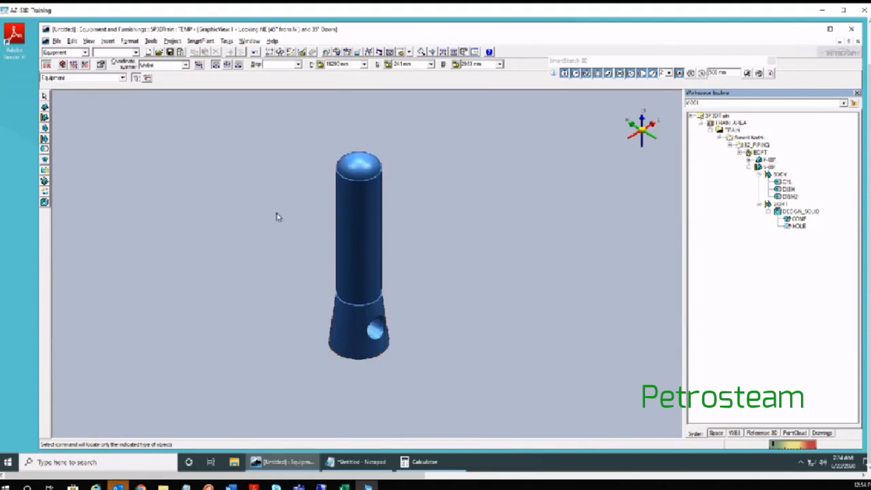
click(352, 243)
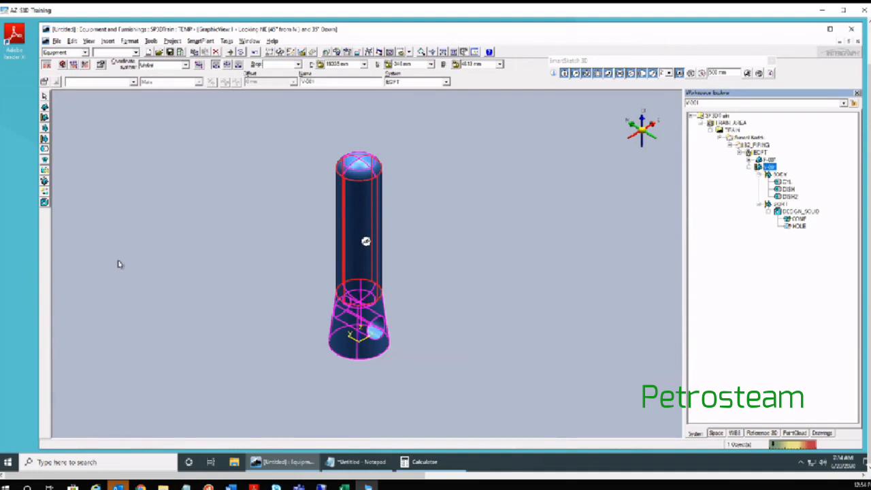
click(506, 173)
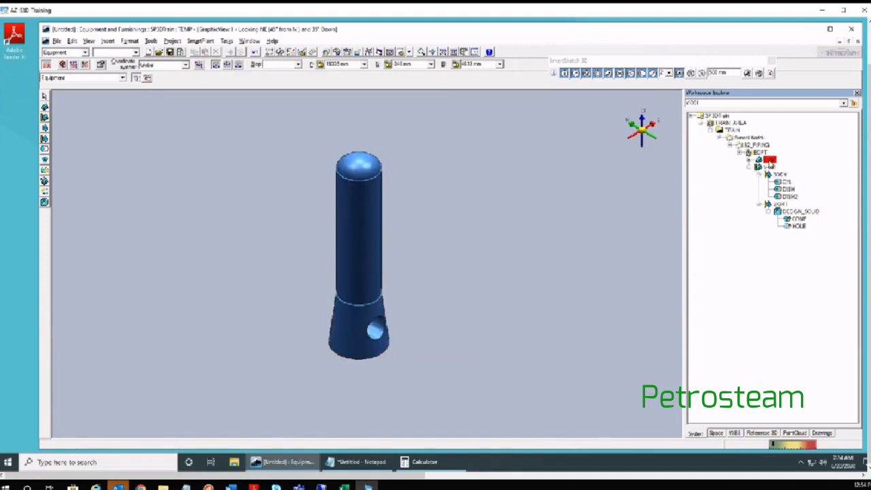
click(53, 80)
click(53, 80)
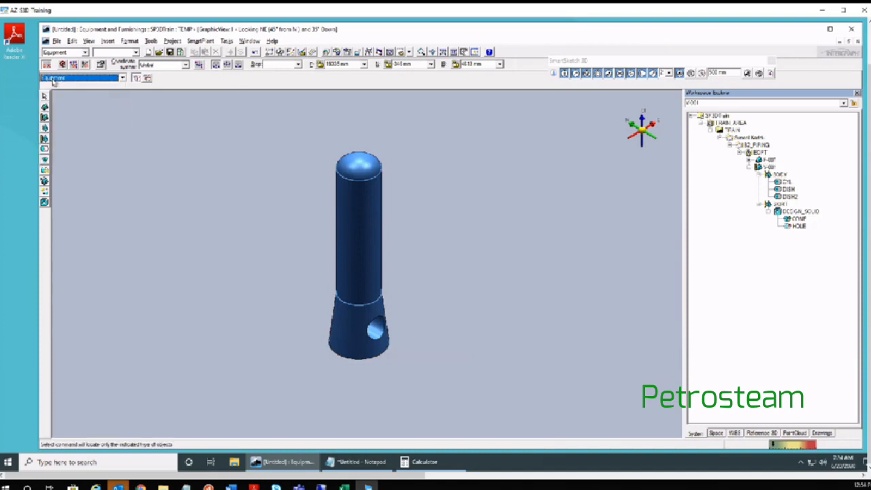
click(53, 80)
click(53, 80)
click(53, 80)
click(53, 81)
click(53, 81)
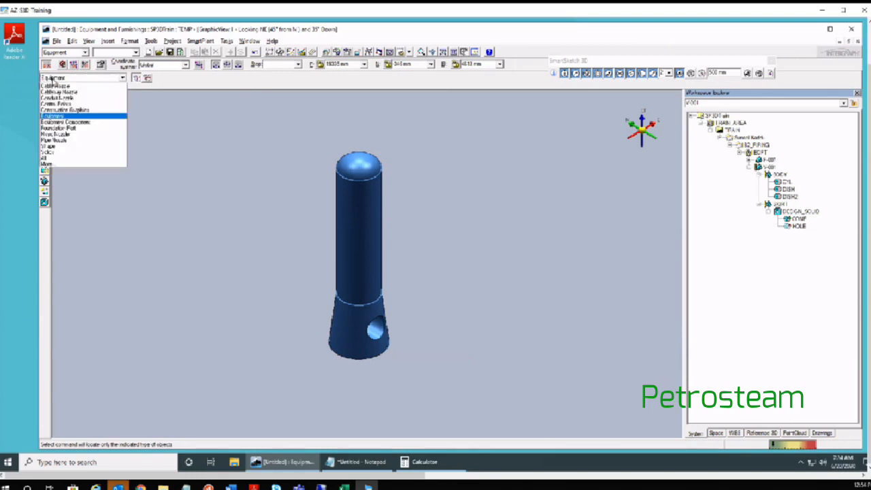
click(53, 80)
click(53, 80)
click(53, 80)
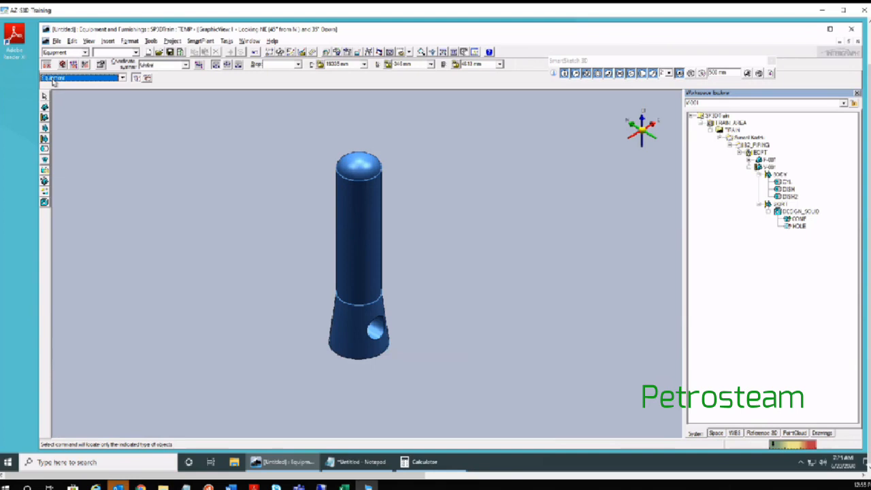
Step: Set the selection filter to Equipment Component, select V-001's BODY component in the model, and clear the selection
click(53, 79)
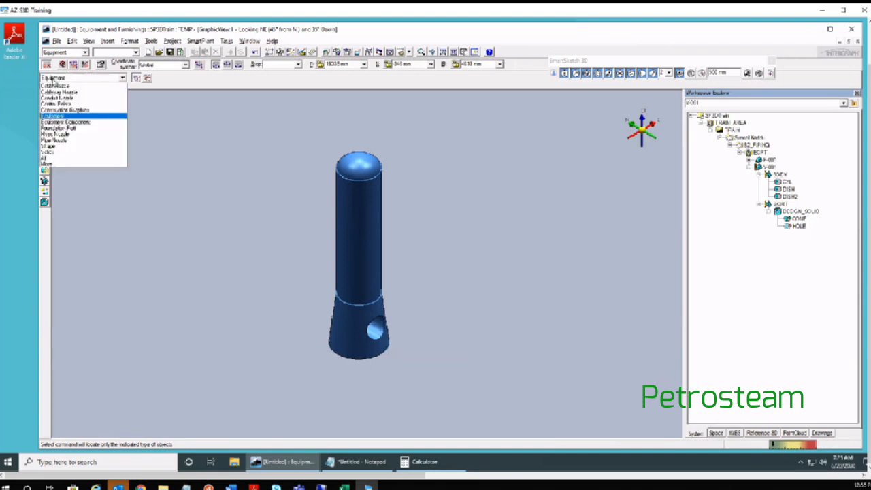
click(66, 122)
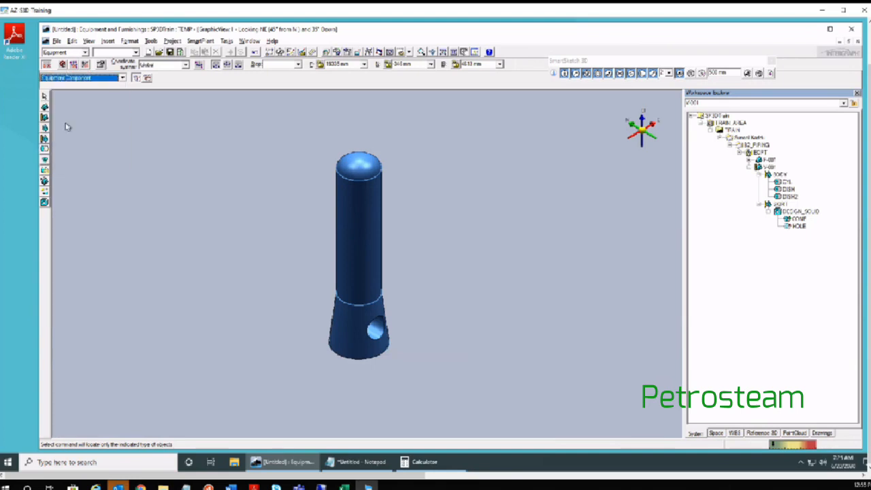
click(354, 242)
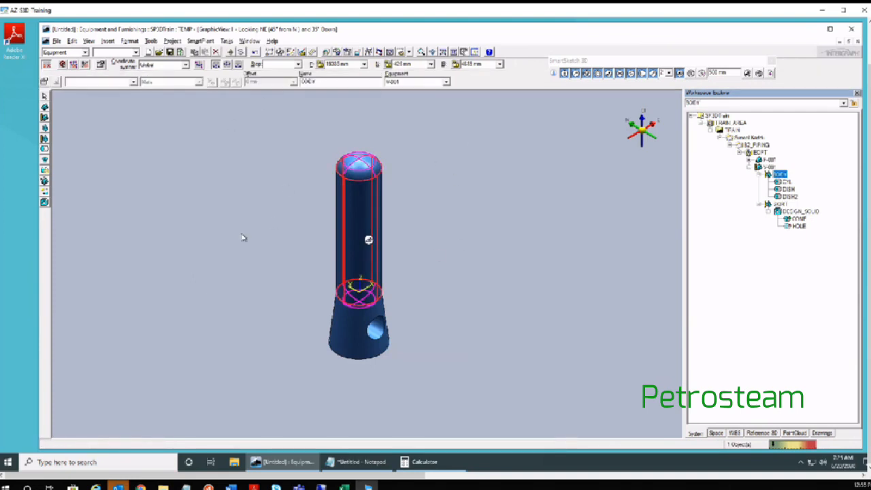
key(Escape)
Step: Set the selection filter to All and check which object is located at the vessel's cylinder
click(67, 79)
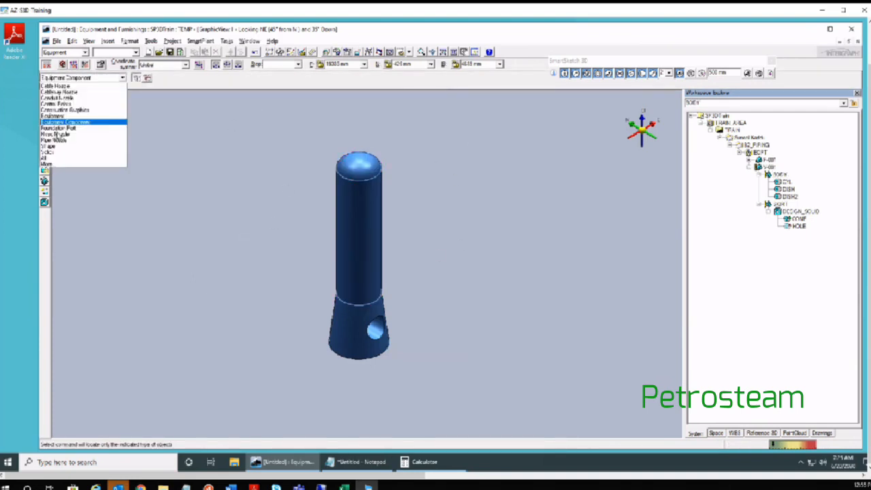
click(65, 158)
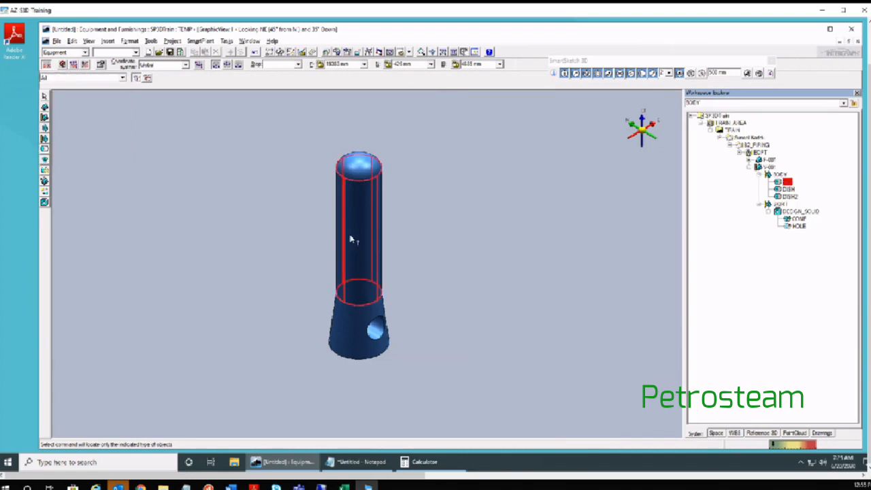
mouse_move(352, 240)
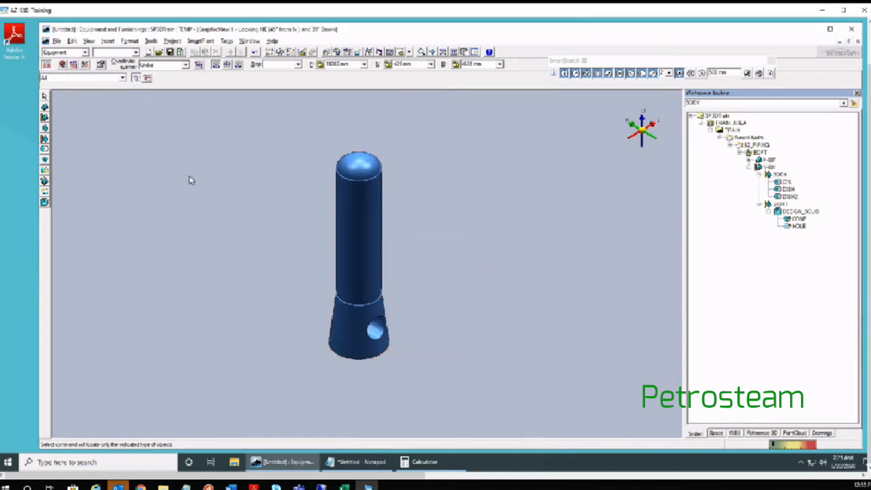
Step: Switch the selection filter back to Equipment Component, pick the vessel's BODY again, and clear the selection
click(50, 79)
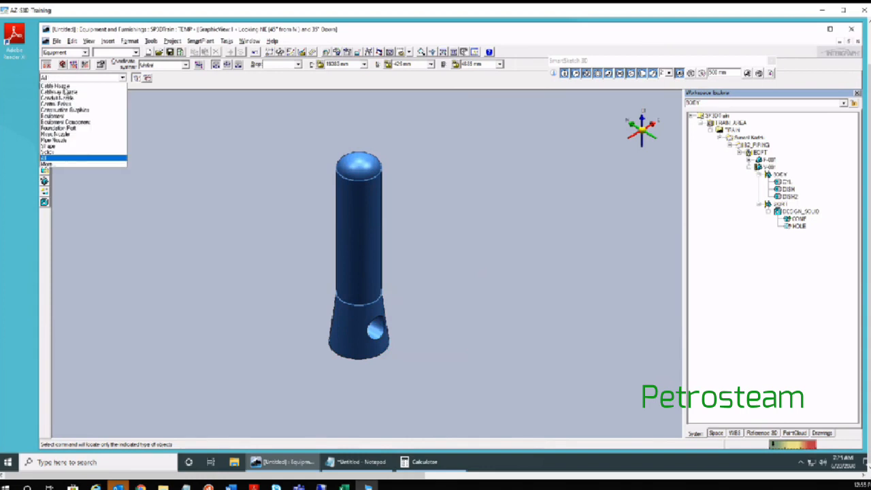
click(79, 123)
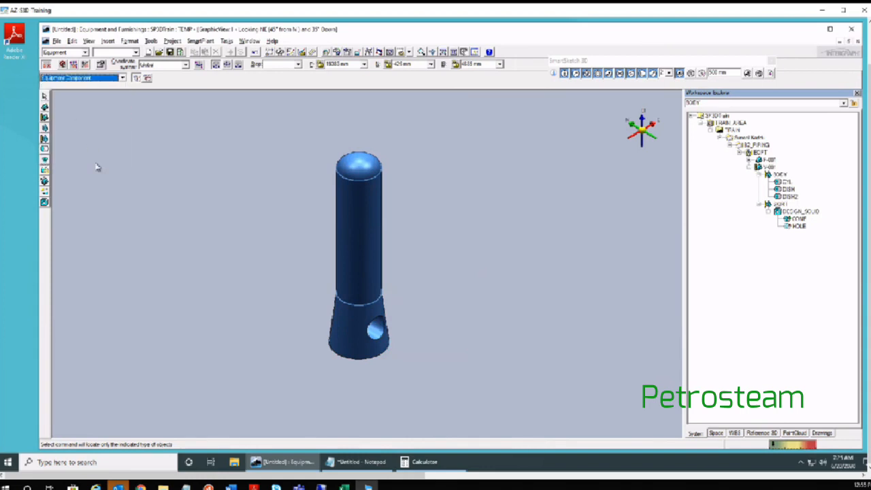
click(341, 256)
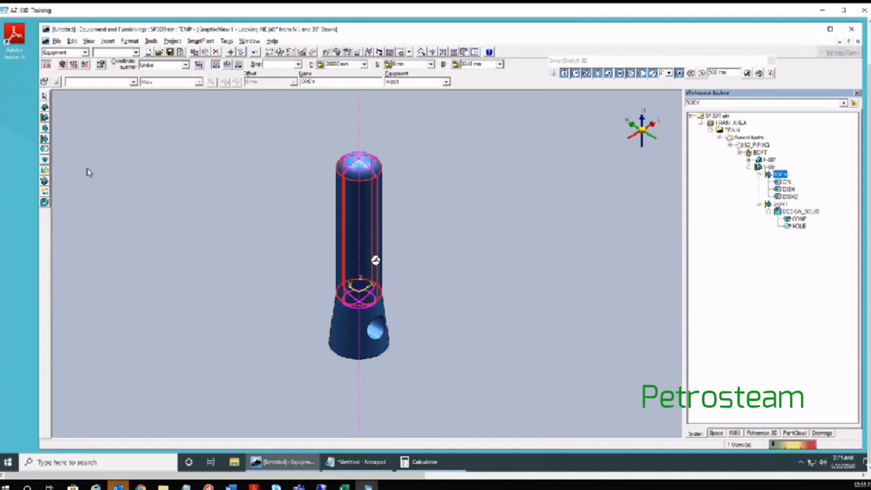
click(61, 113)
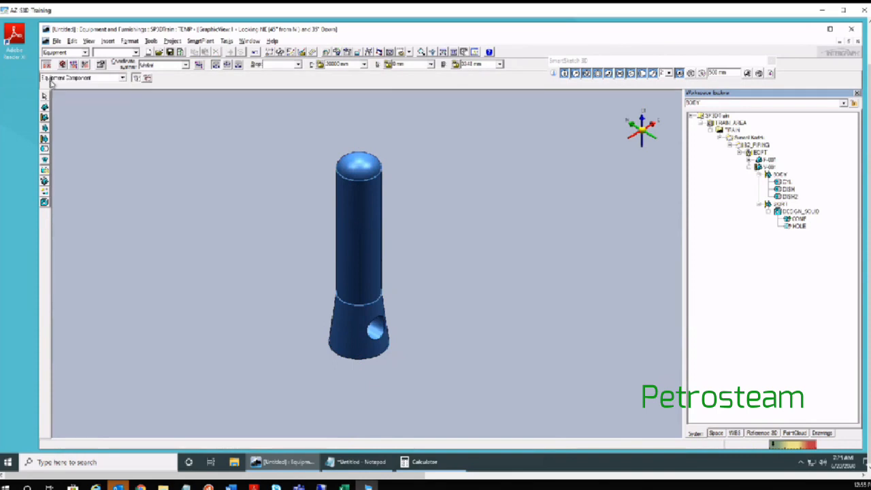
click(55, 80)
click(55, 80)
click(54, 80)
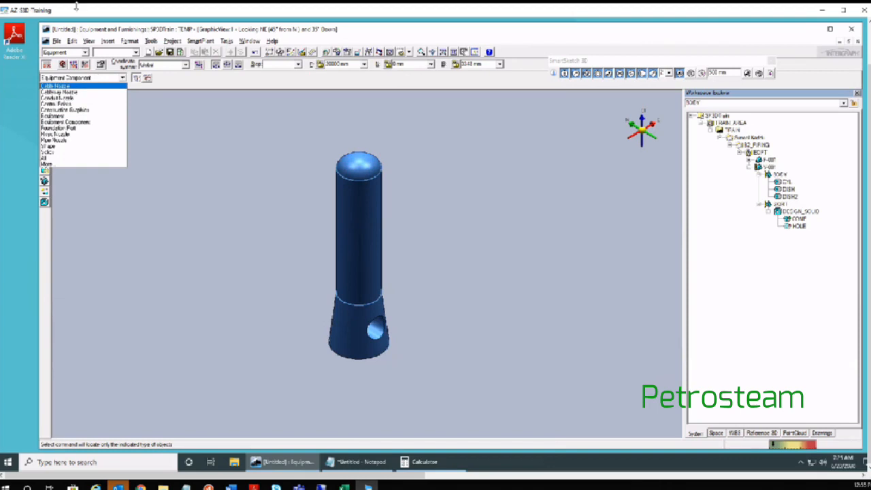
click(70, 232)
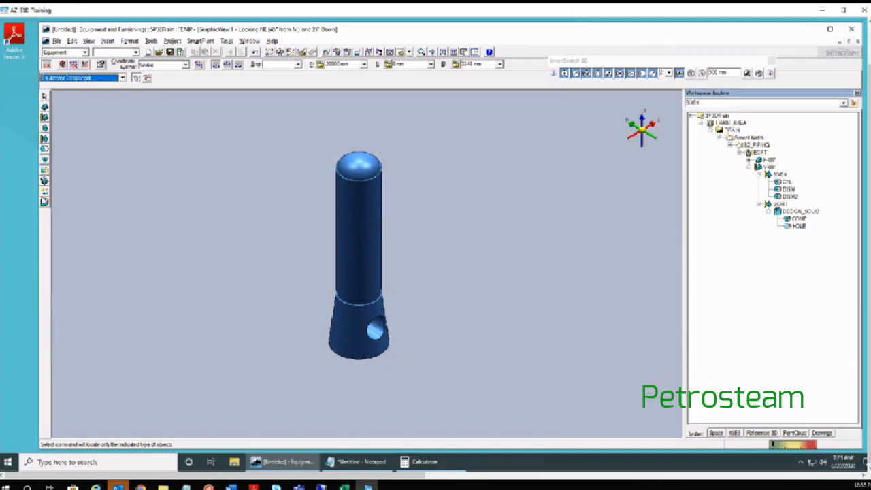
Step: Set the selection filter to Shape and select the CYL shape and the upper DISH shape of V-001 individually
click(62, 78)
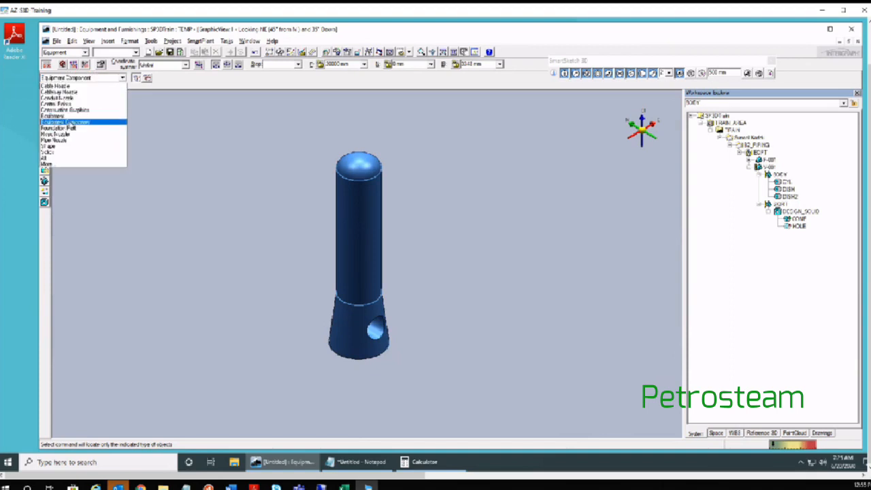
click(51, 146)
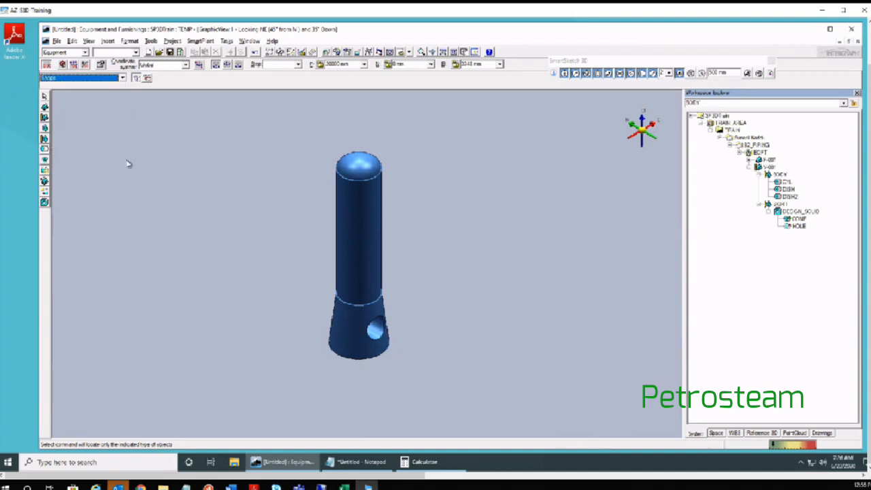
click(359, 239)
click(220, 170)
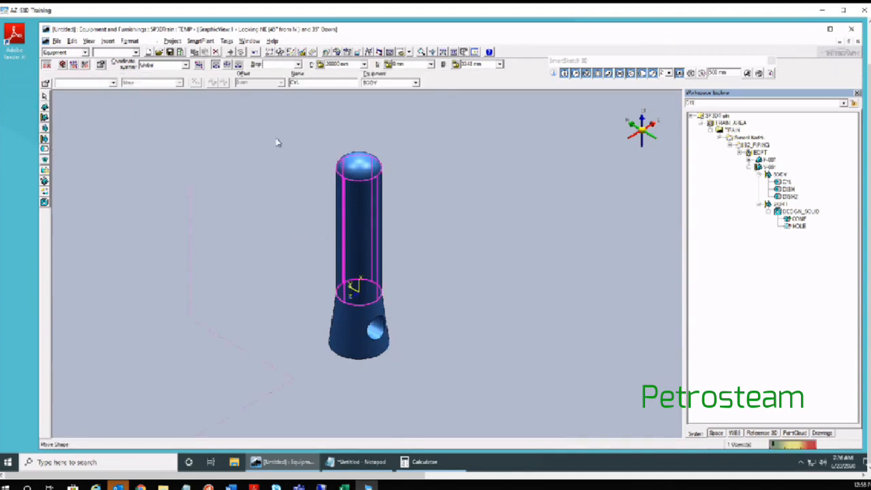
click(350, 155)
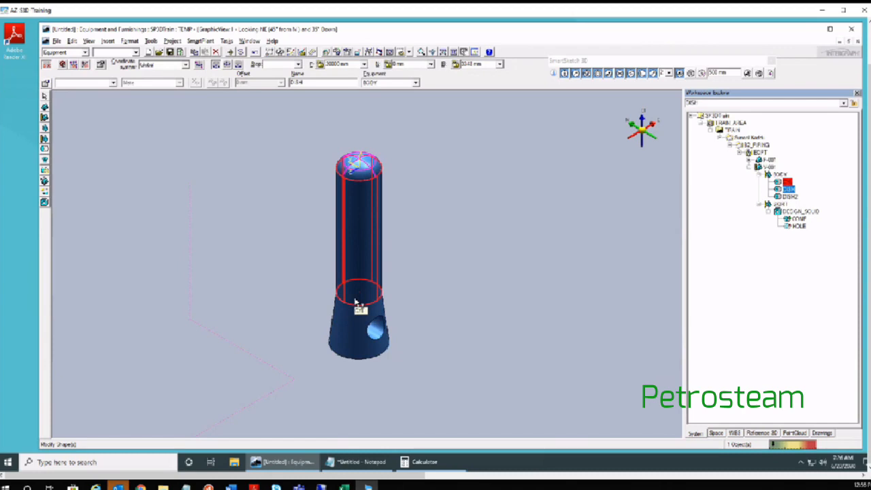
Step: Choose DISH2 from the overlapping objects at the cylinder's lower edge and delete it
click(355, 302)
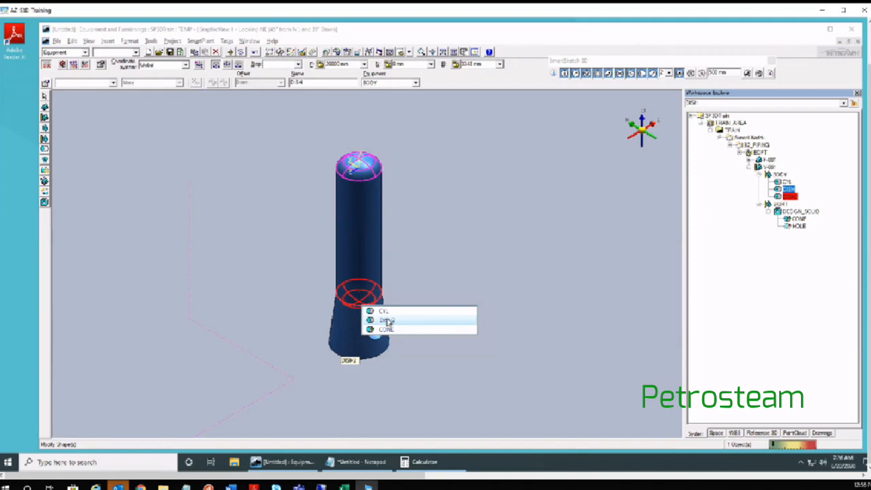
click(387, 320)
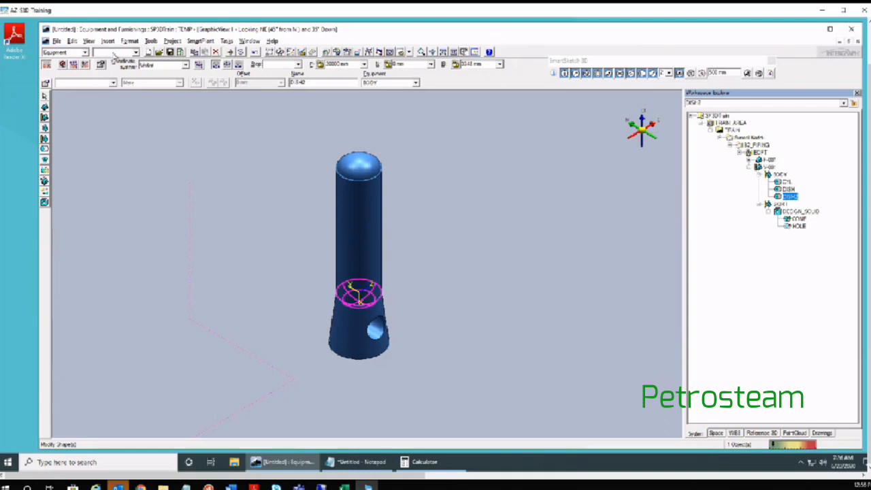
click(217, 52)
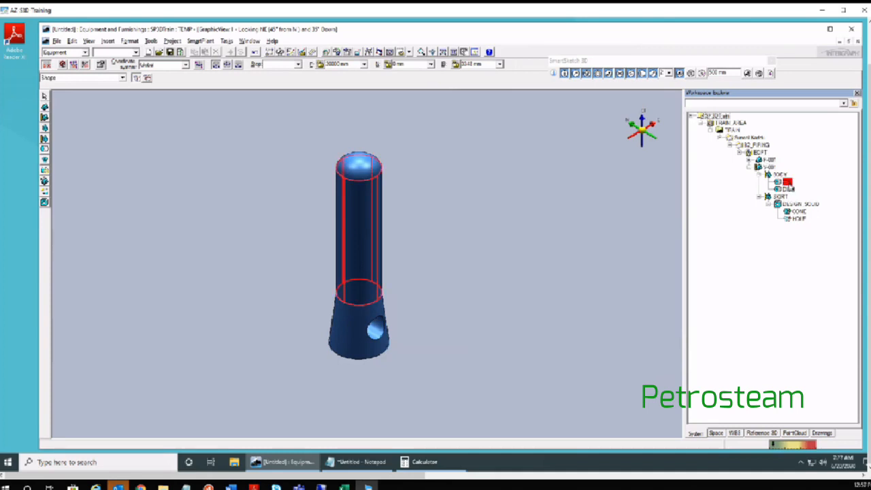
Step: Set the selection filter to All
click(798, 211)
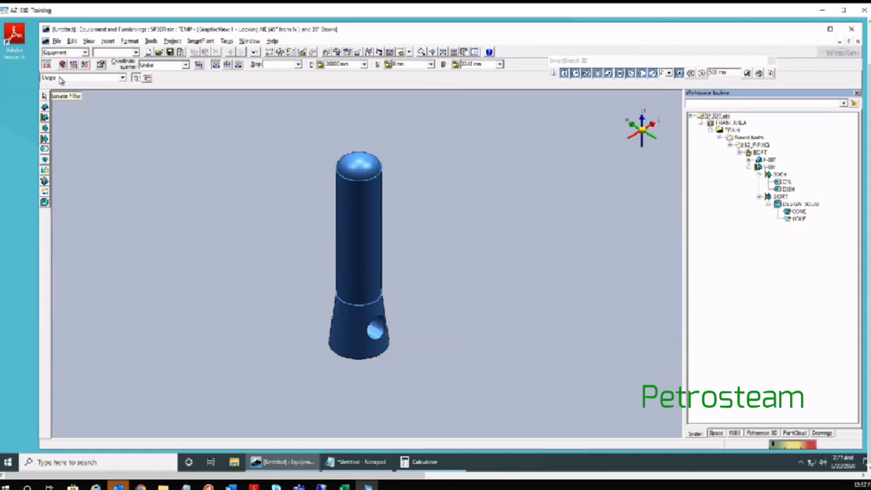
click(59, 79)
click(60, 78)
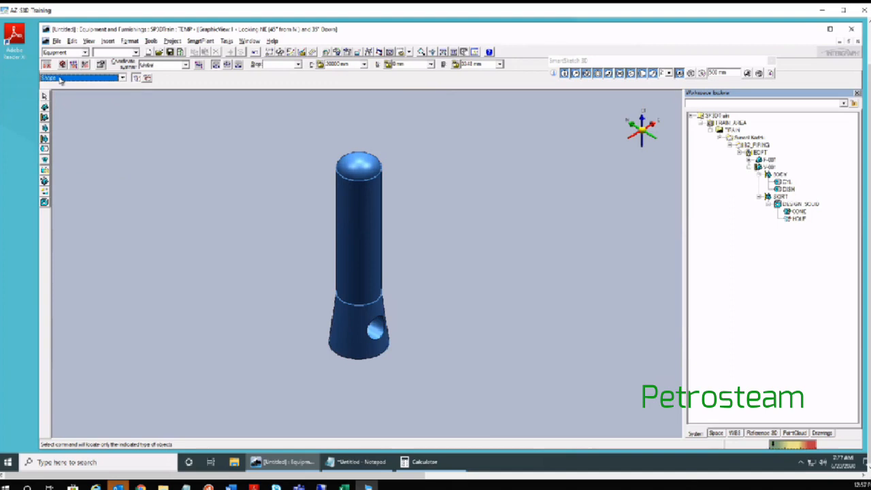
click(60, 79)
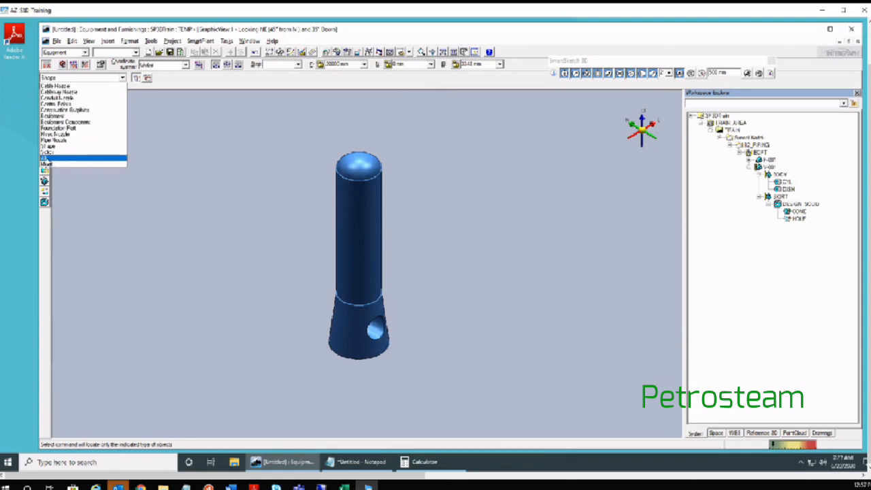
click(46, 159)
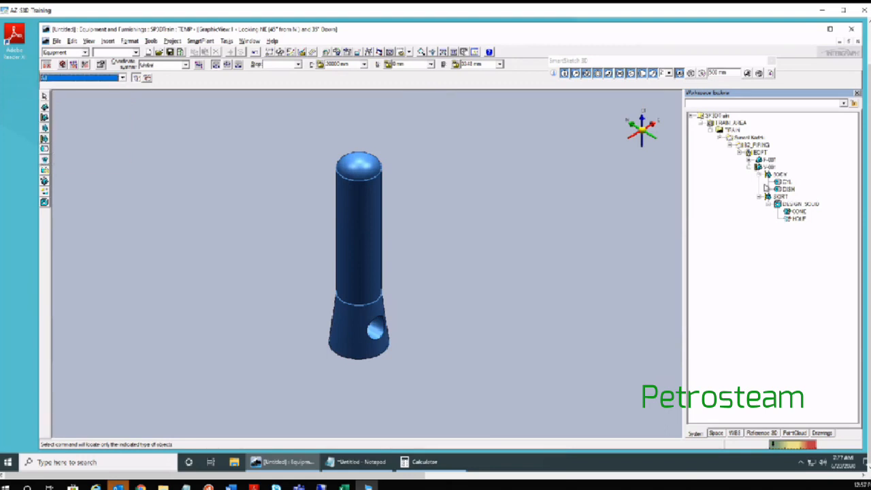
Step: Add a dished head shape with its default dimensions to V-001's BODY component, placing it at the centre of the cylinder's lower end
click(775, 175)
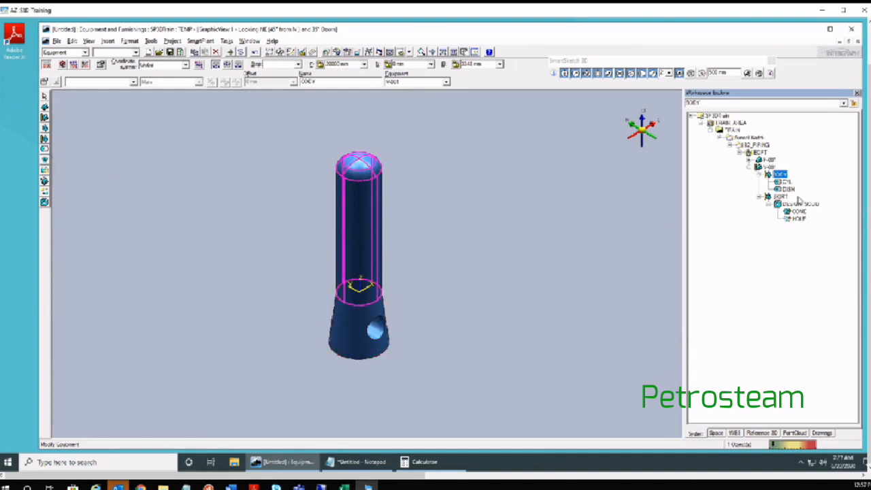
click(44, 149)
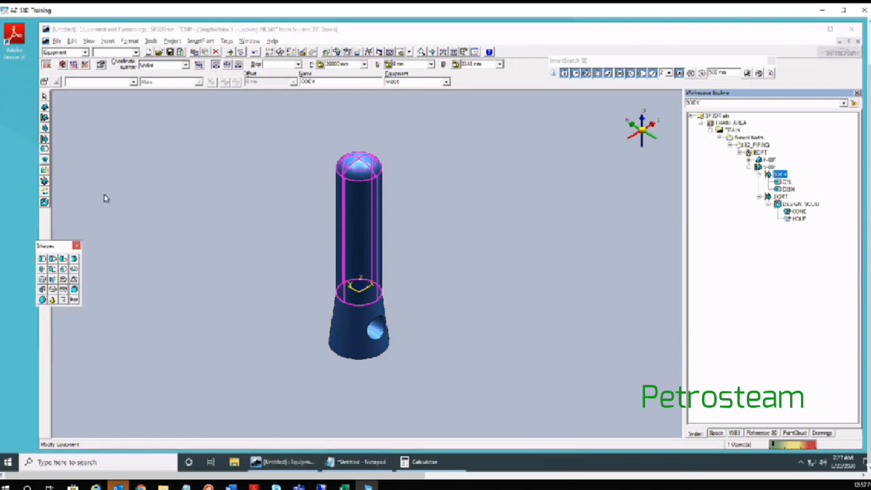
drag(52, 247, 107, 277)
click(99, 302)
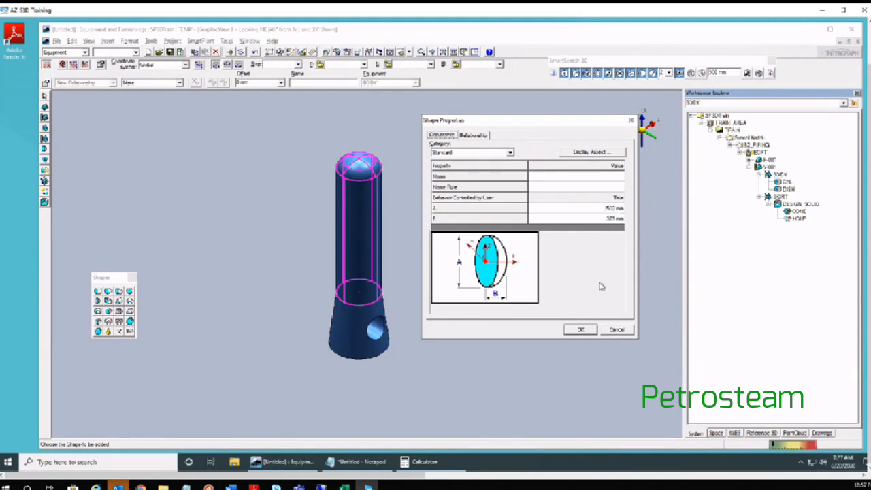
click(581, 330)
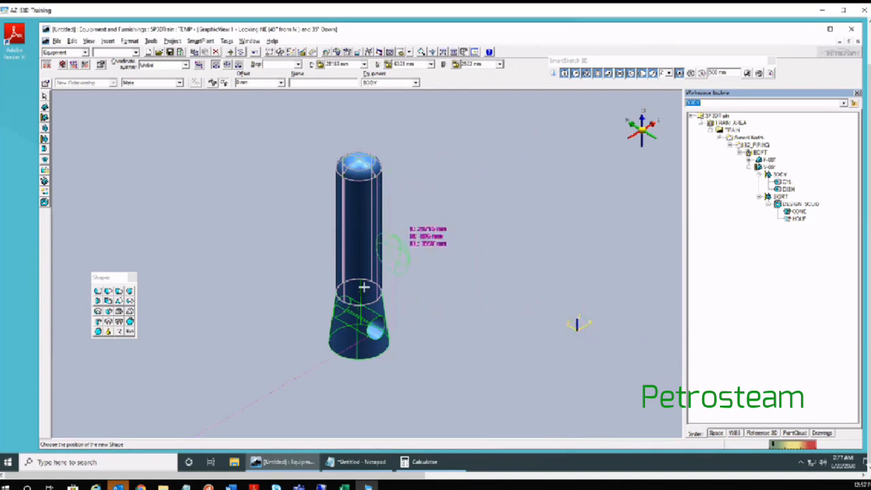
scroll(357, 292, up, 3)
scroll(357, 291, up, 2)
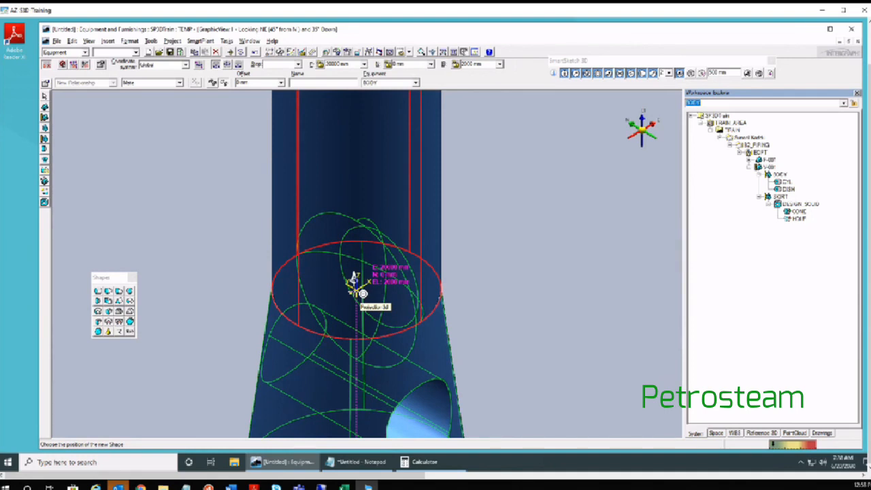
click(354, 293)
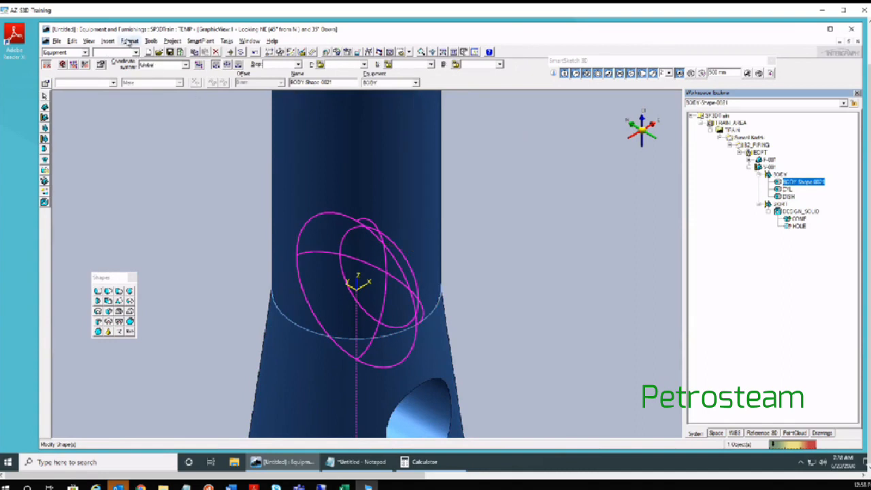
Step: Set the graphic view's render mode to Outline
click(129, 41)
click(135, 53)
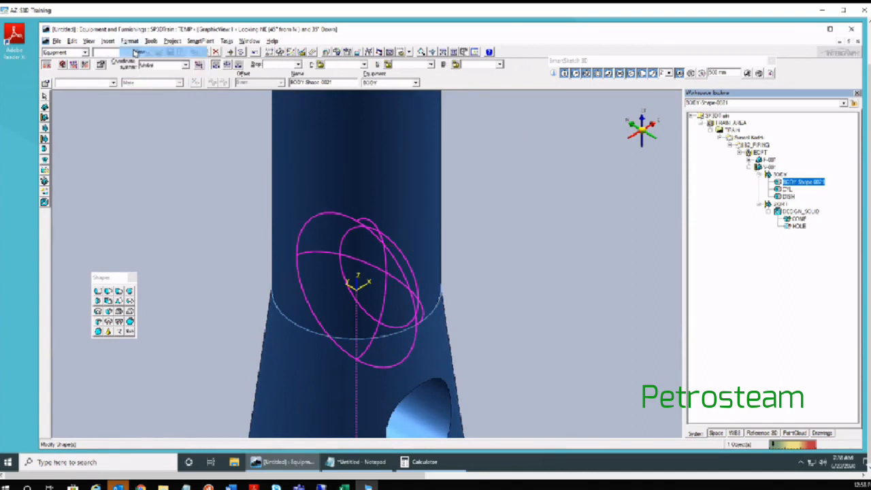
click(647, 244)
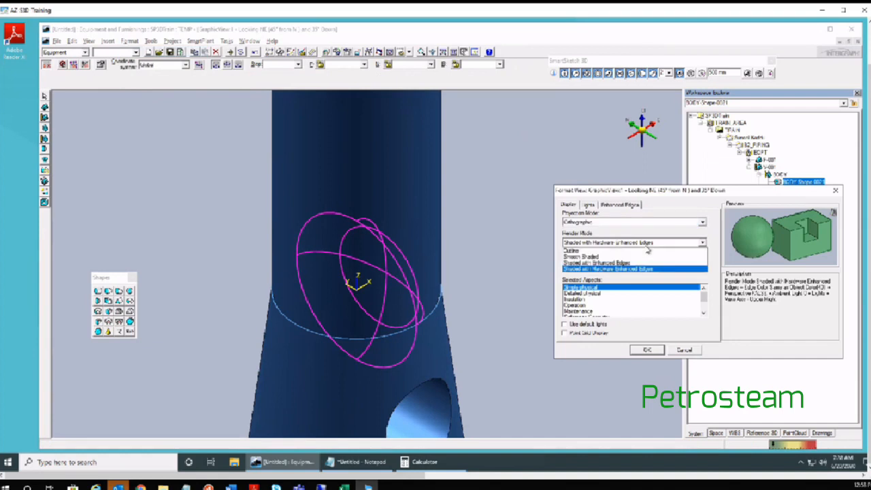
click(582, 251)
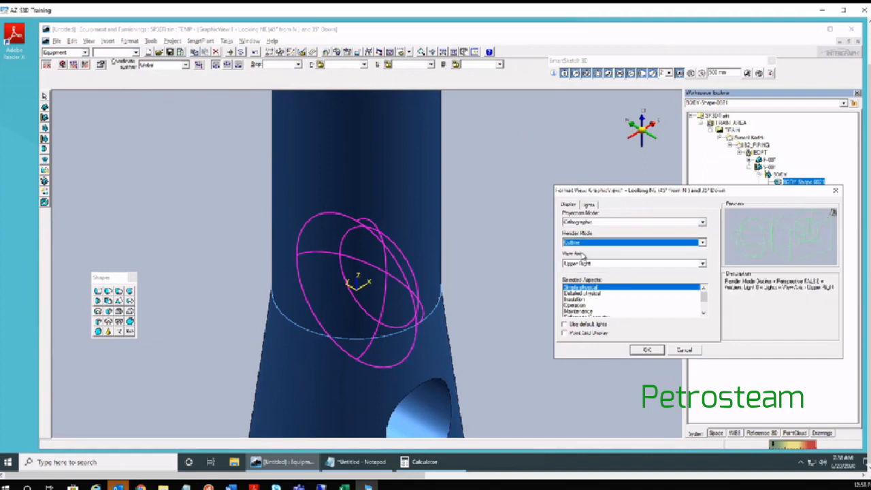
click(646, 350)
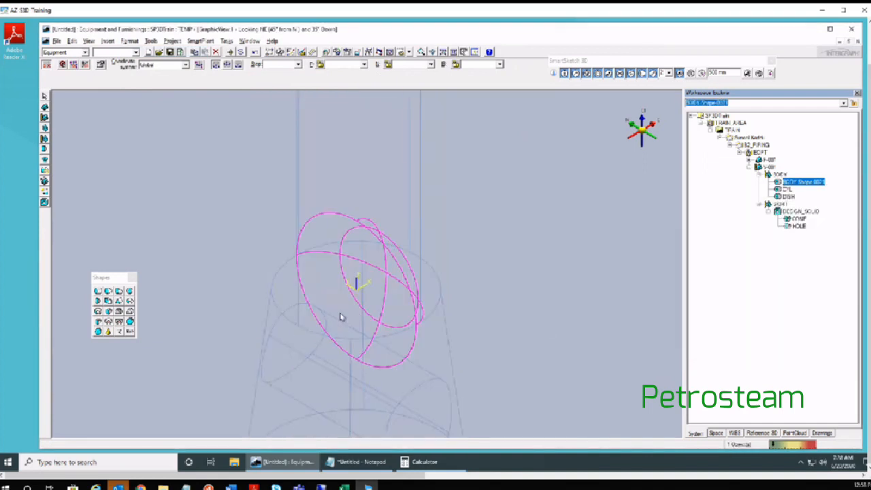
Step: Rotate the new dished head in the front view so its dome faces downward from the cylinder's lower end
click(343, 315)
click(411, 51)
click(413, 75)
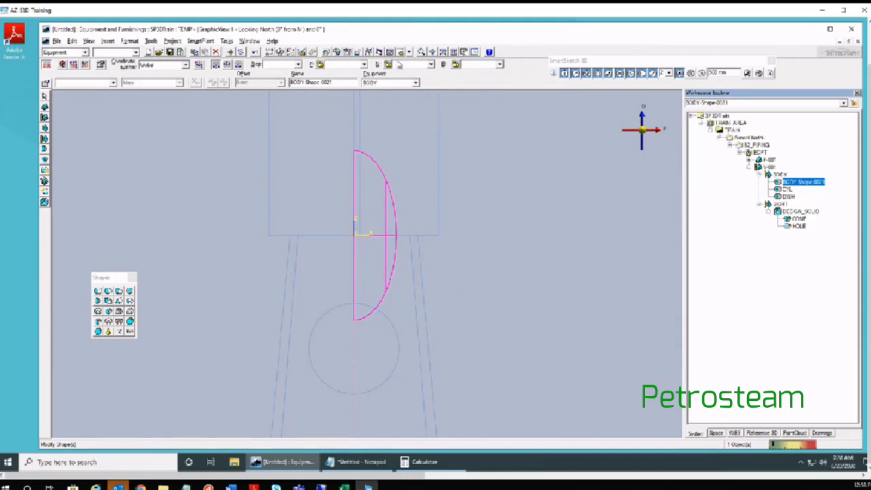
click(405, 56)
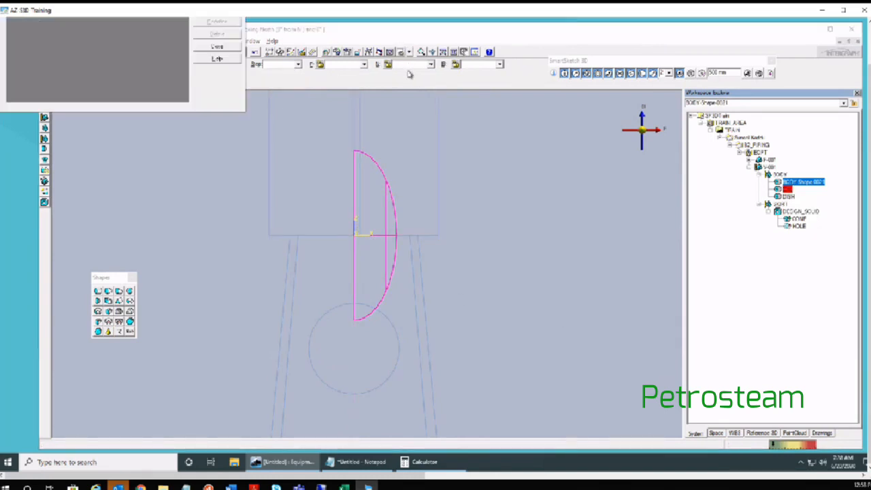
click(217, 46)
click(408, 52)
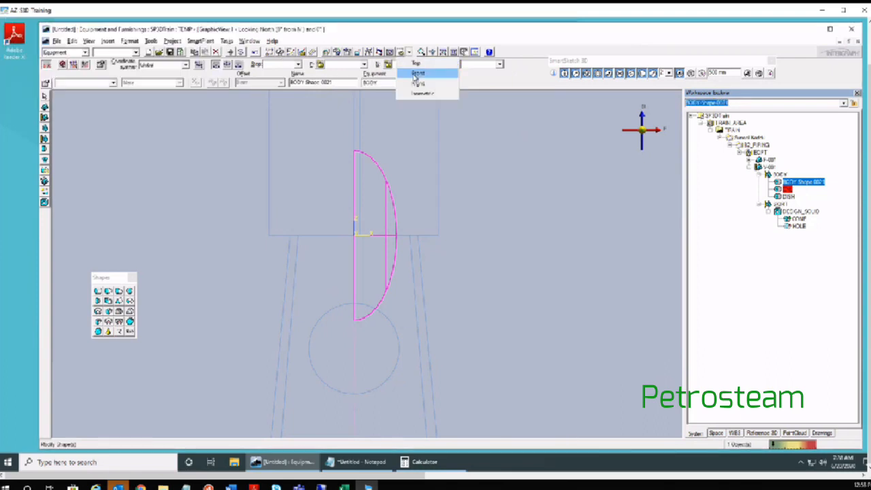
click(416, 95)
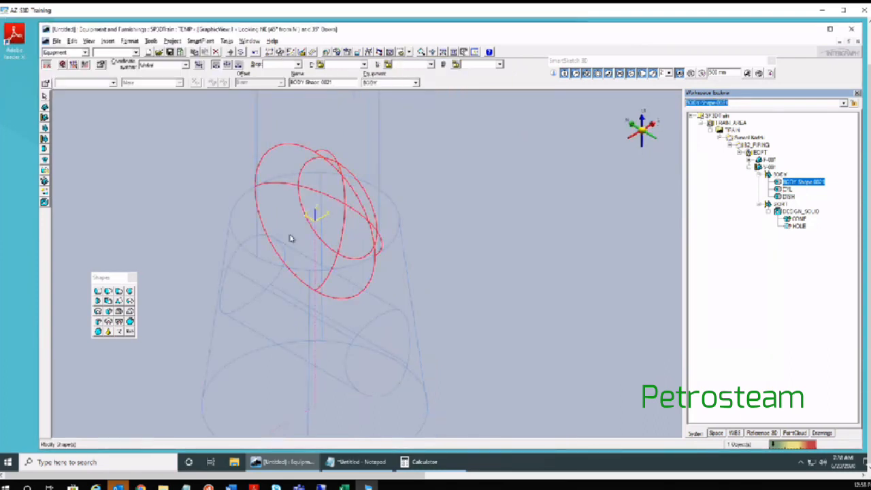
scroll(307, 227, up, 3)
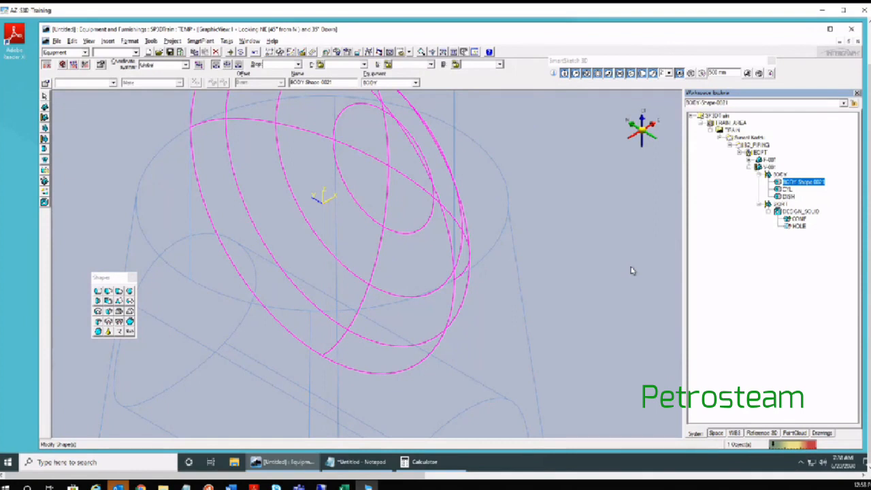
click(408, 53)
click(417, 72)
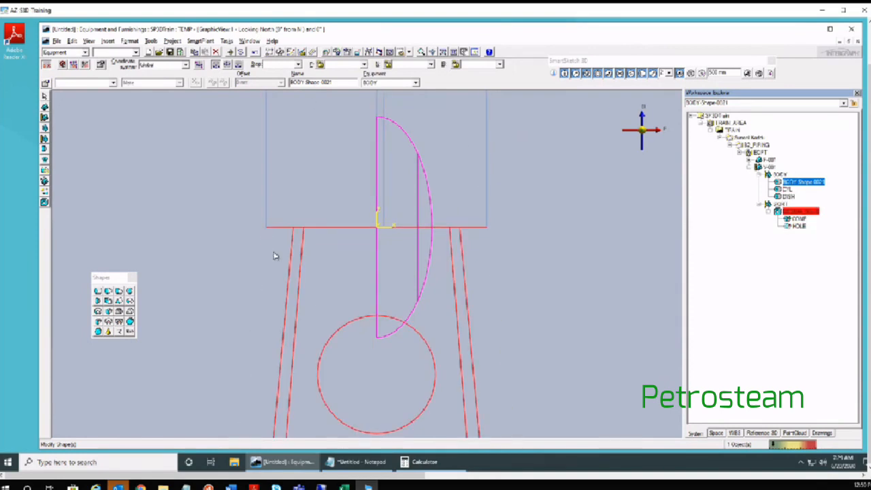
key(Down)
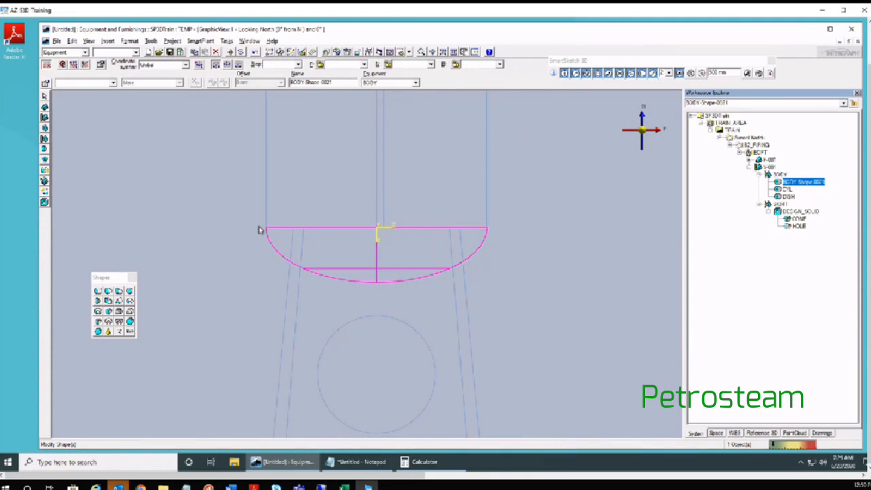
Step: Examine how the rotated dished head meets the cylinder's lower edge in the front, top and isometric views
scroll(280, 226, up, 4)
scroll(279, 227, up, 3)
scroll(210, 312, down, 4)
scroll(209, 312, down, 3)
scroll(608, 321, up, 4)
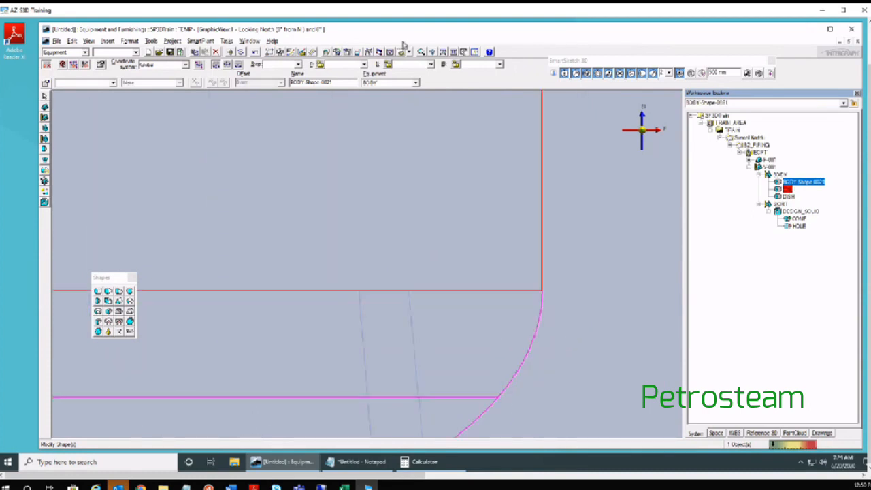
click(409, 52)
click(415, 62)
scroll(313, 241, down, 5)
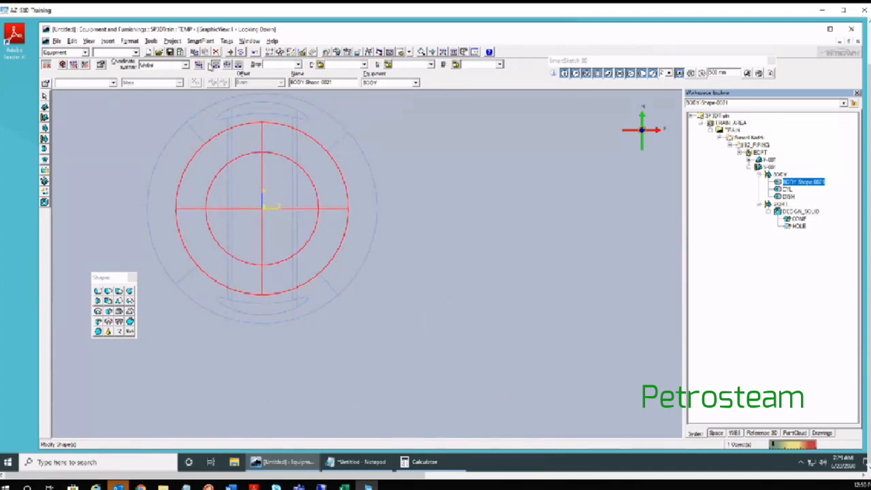
click(409, 51)
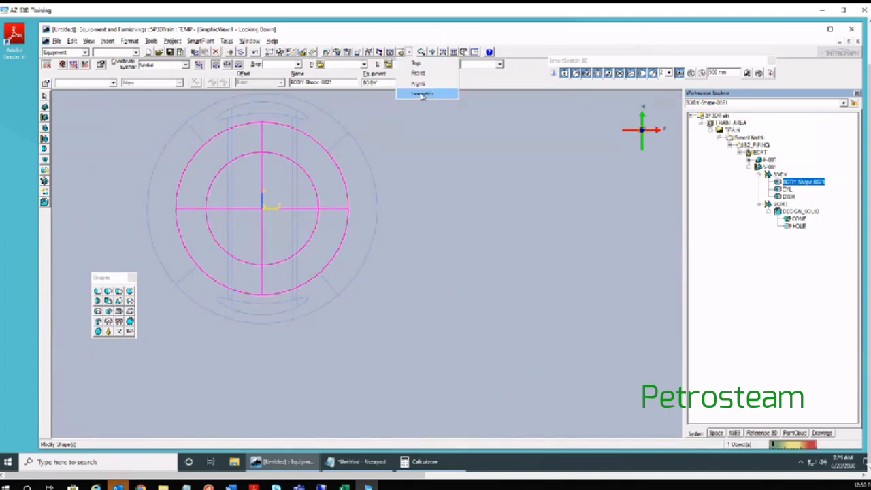
click(421, 95)
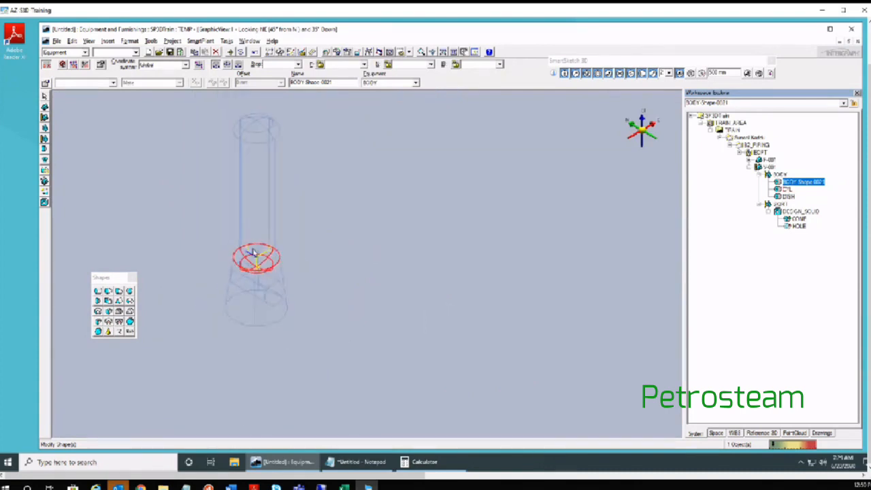
Step: Rename the new dished head shape under BODY as DISH2
click(44, 96)
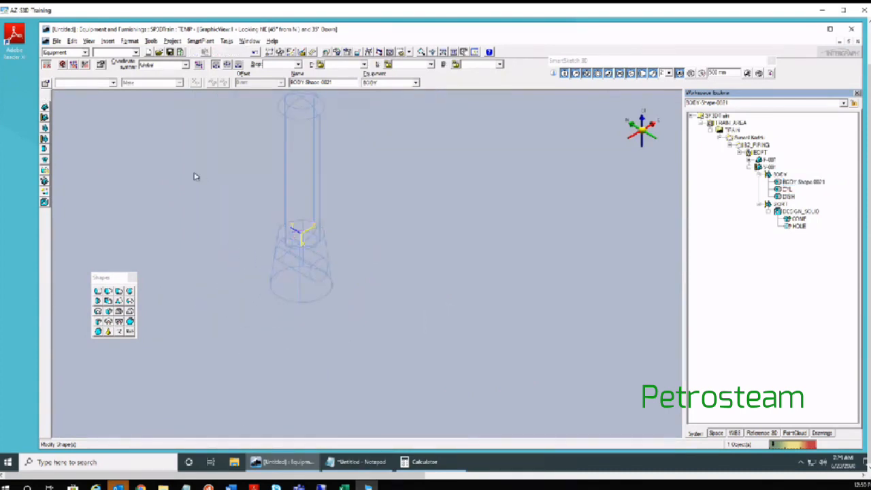
middle_drag(224, 142, 240, 187)
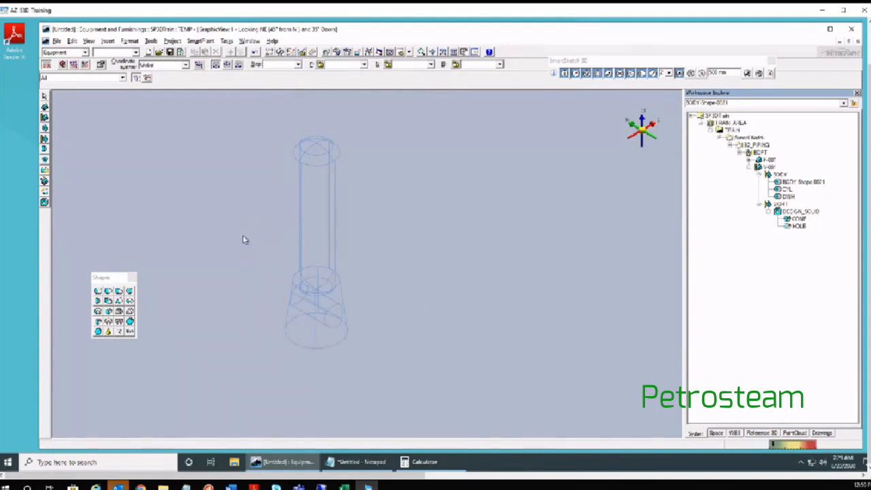
click(800, 182)
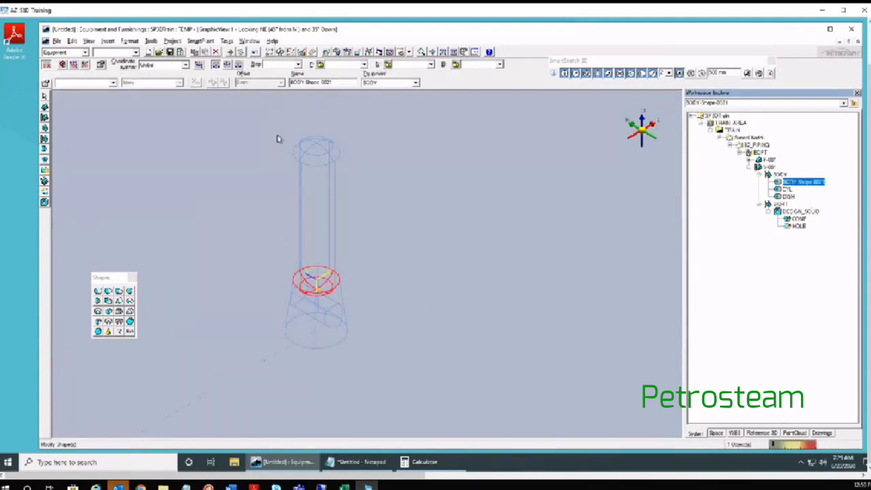
drag(341, 81, 233, 83)
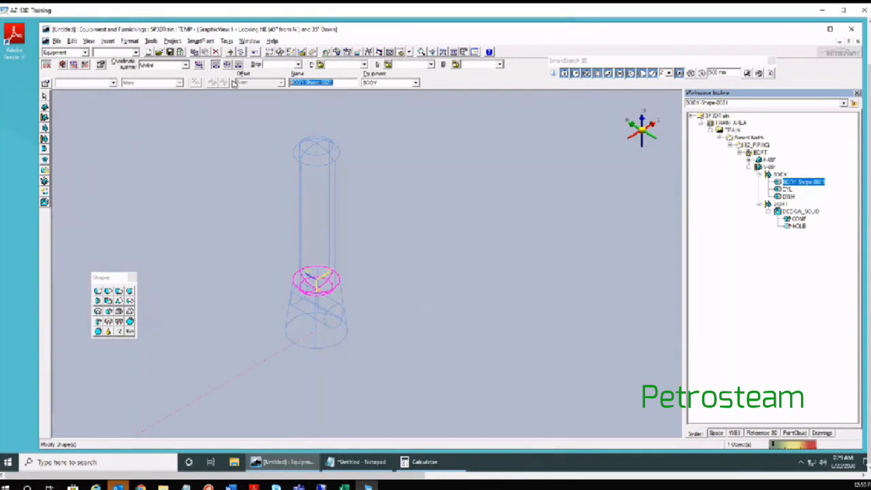
text(C)
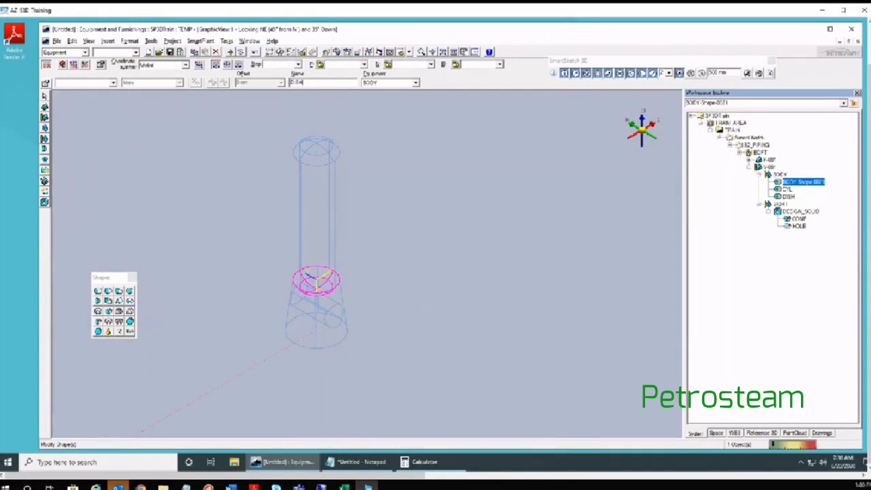
key(Return)
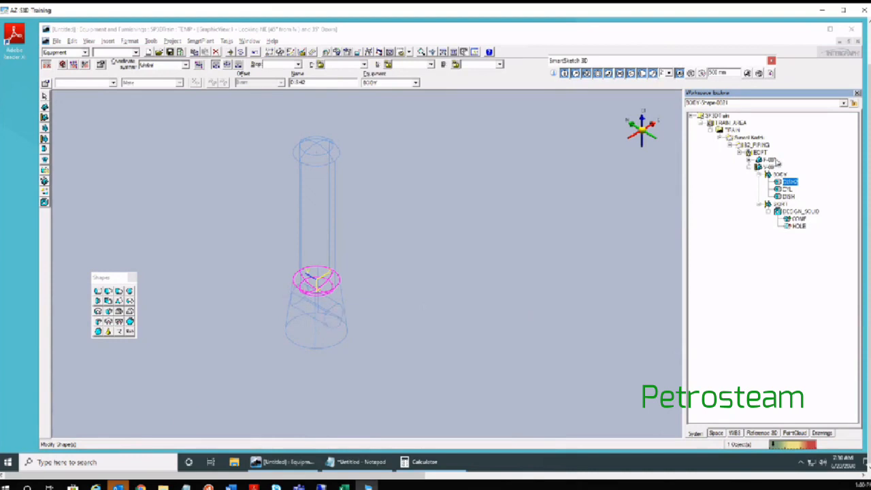
Step: Select V-001's BODY component to highlight its shapes, clear the selection and inspect the lower head inside the support
click(780, 175)
click(781, 176)
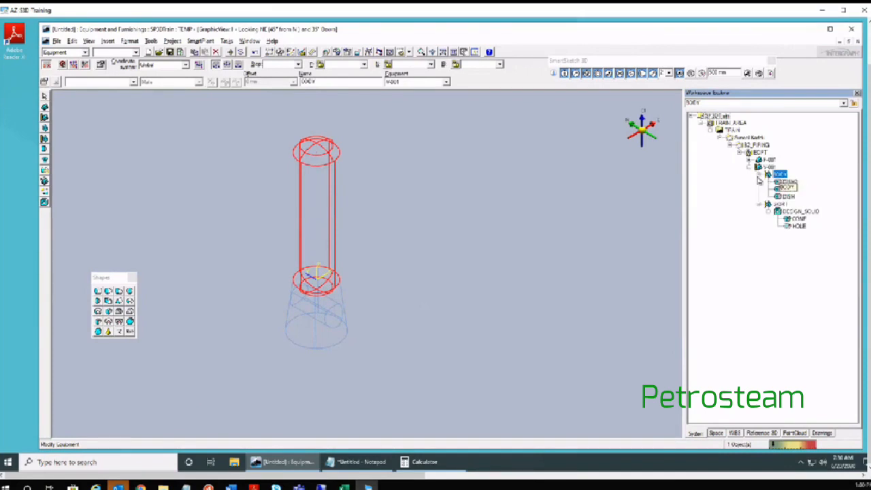
click(569, 256)
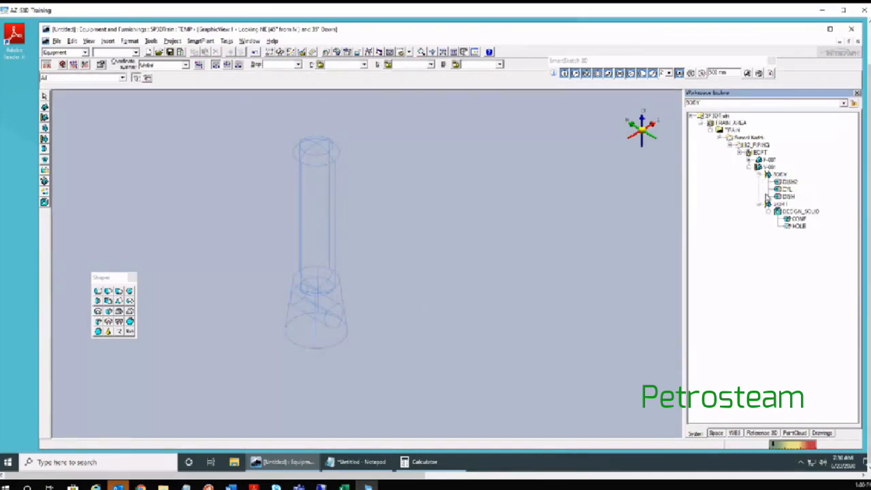
scroll(272, 344, up, 5)
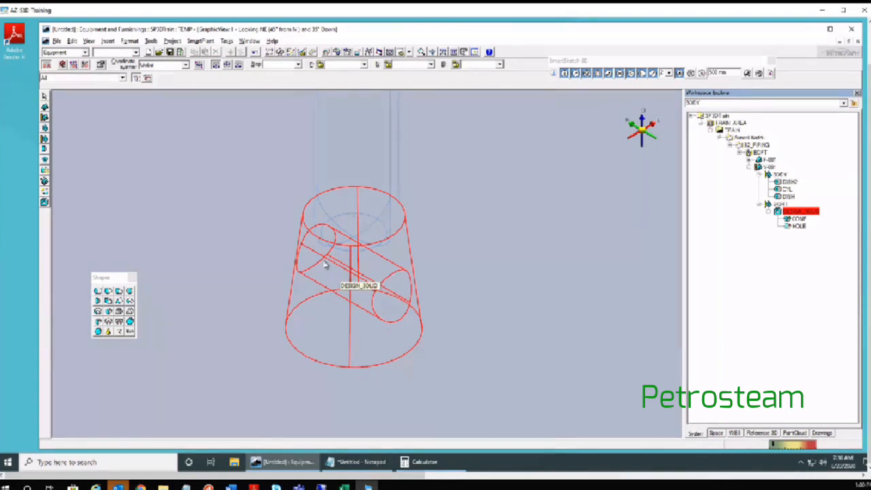
scroll(326, 262, down, 2)
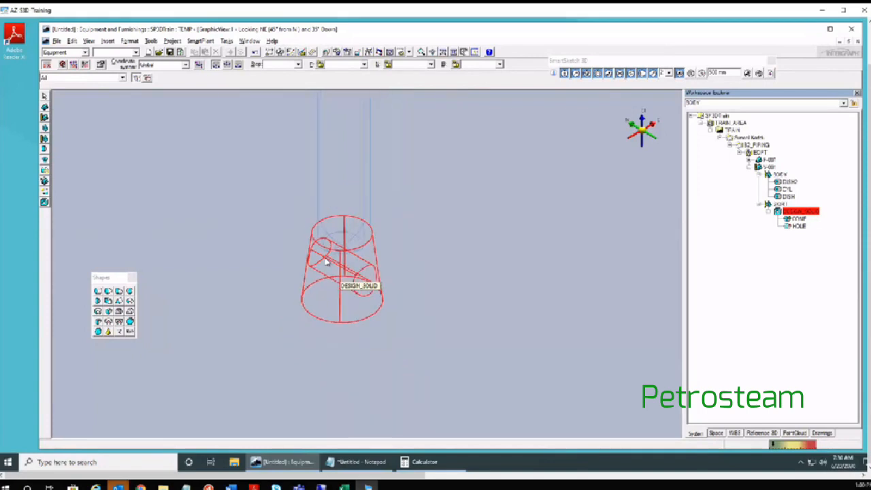
middle_drag(312, 215, 292, 270)
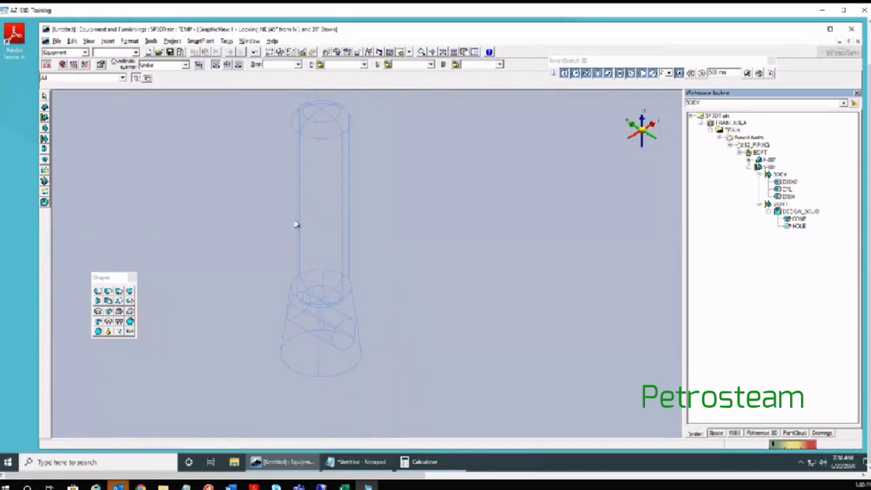
Step: Set the graphic view's render mode to Shaded with Hardware Enhanced Edges
click(134, 41)
click(135, 51)
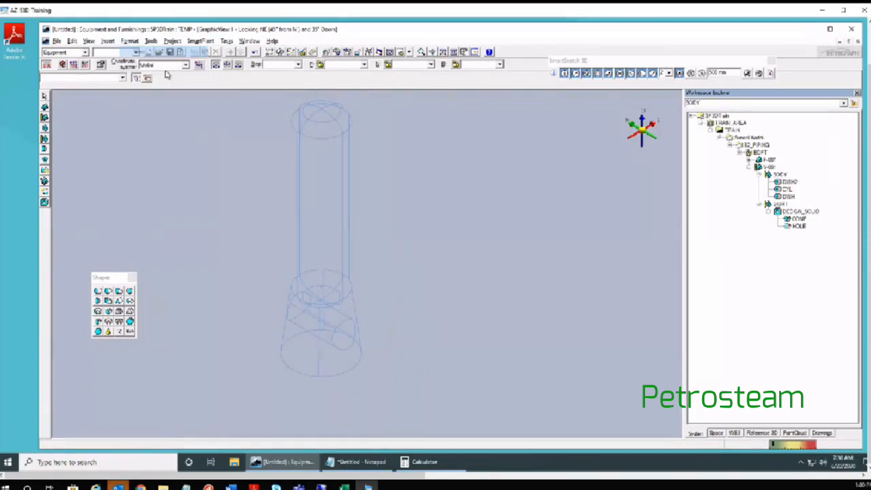
click(574, 242)
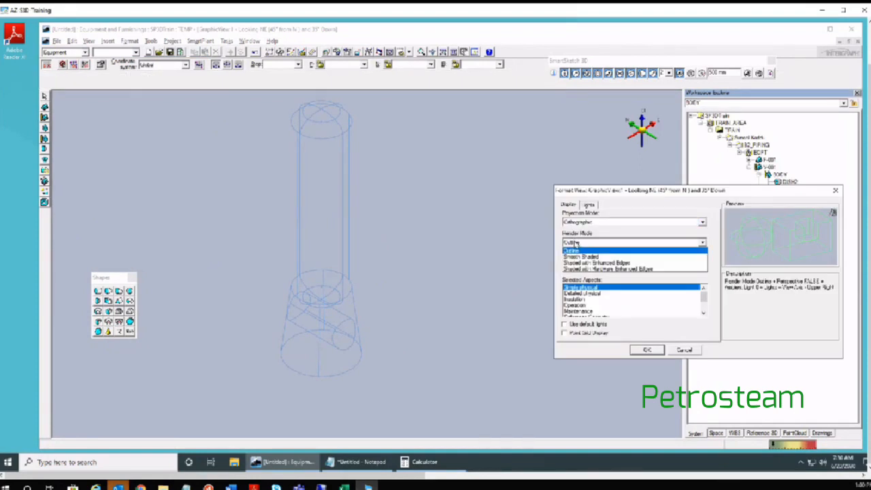
click(608, 268)
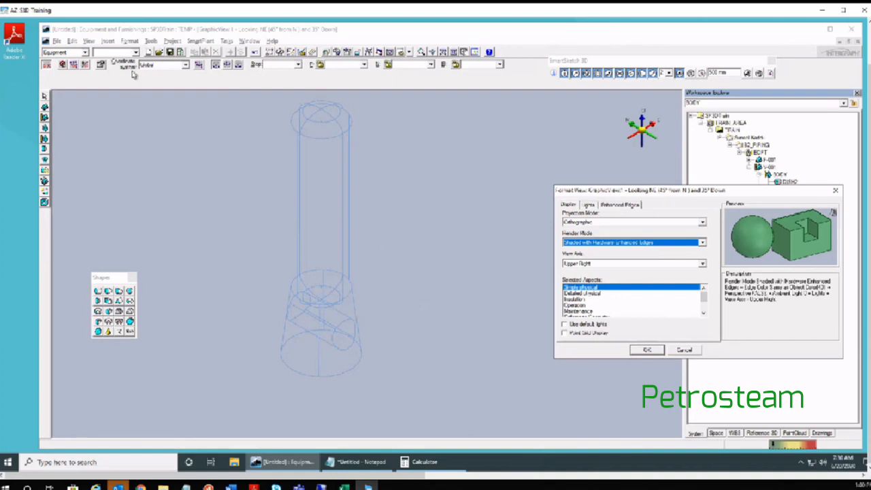
drag(564, 190, 472, 116)
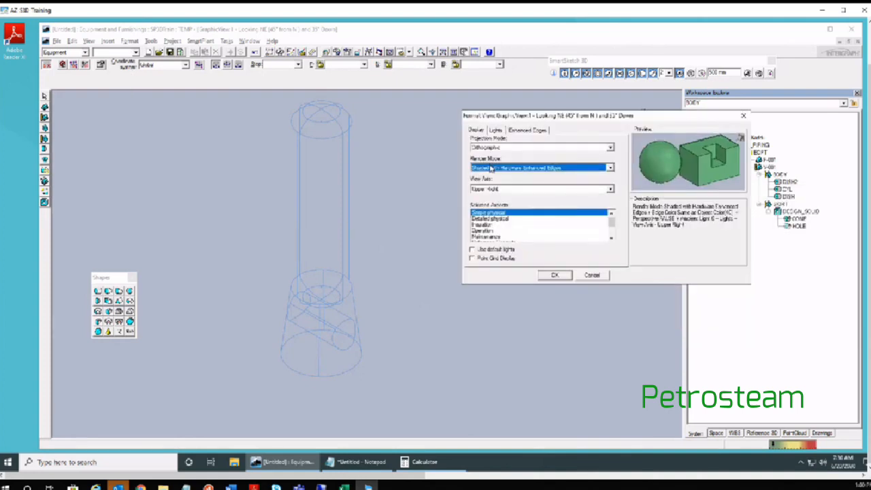
click(492, 168)
click(508, 174)
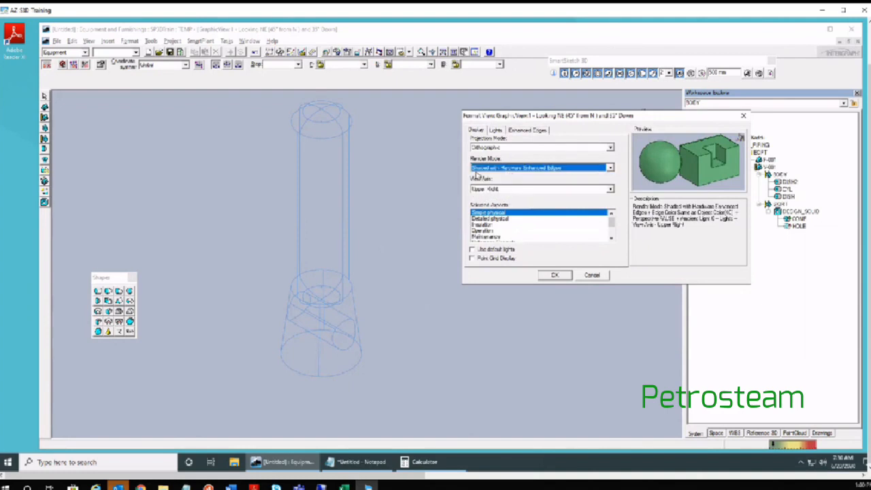
click(558, 275)
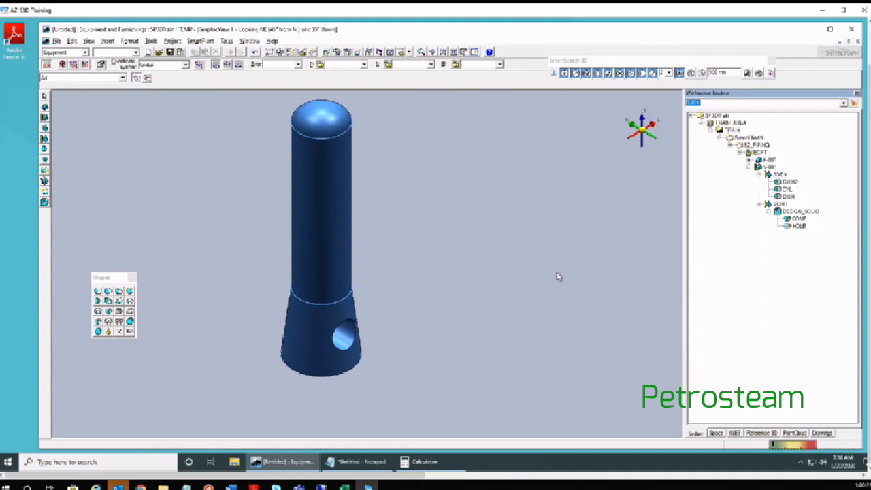
Step: Select DISH2 in V-001's hierarchy to locate it in the shaded model, and clear the selection
scroll(277, 262, up, 2)
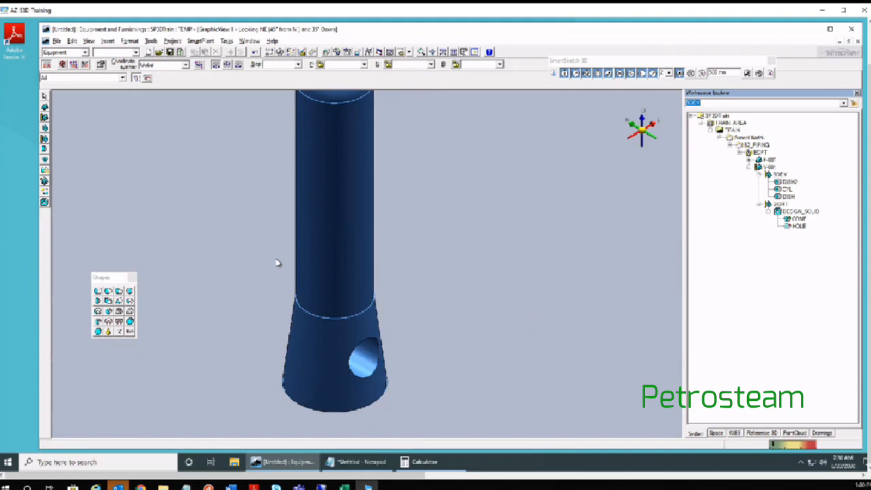
click(786, 182)
click(576, 195)
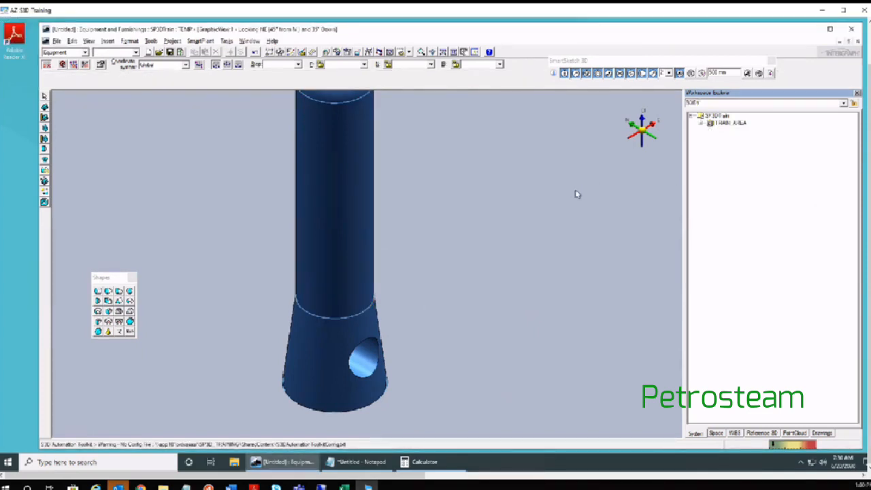
Step: Refresh the workspace and expand the system hierarchy from TRAIN_AREA down to the shapes under V-001's BODY
click(56, 40)
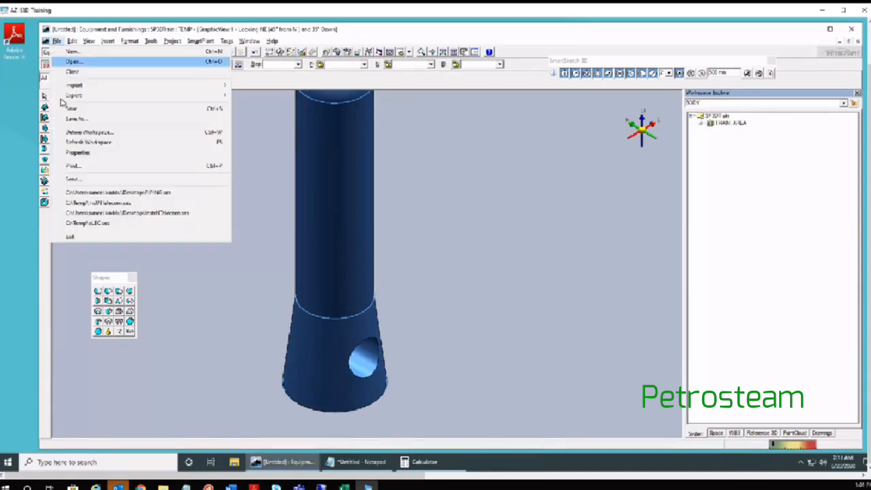
click(83, 143)
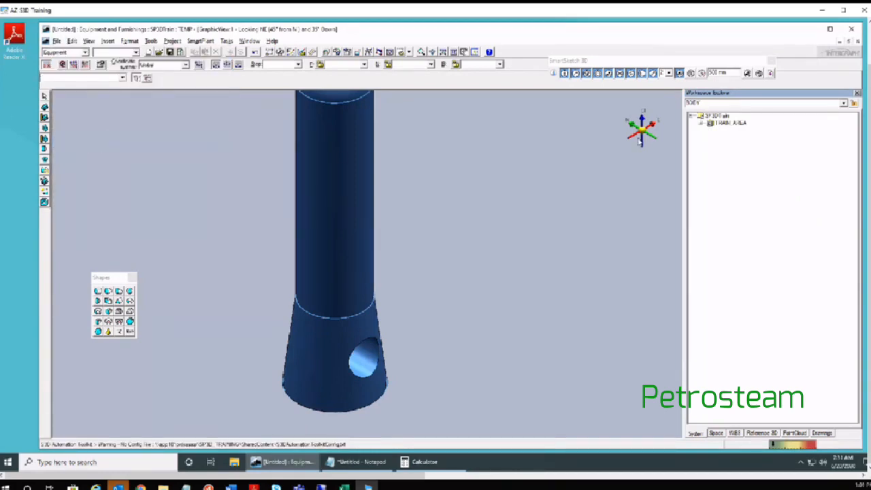
click(701, 123)
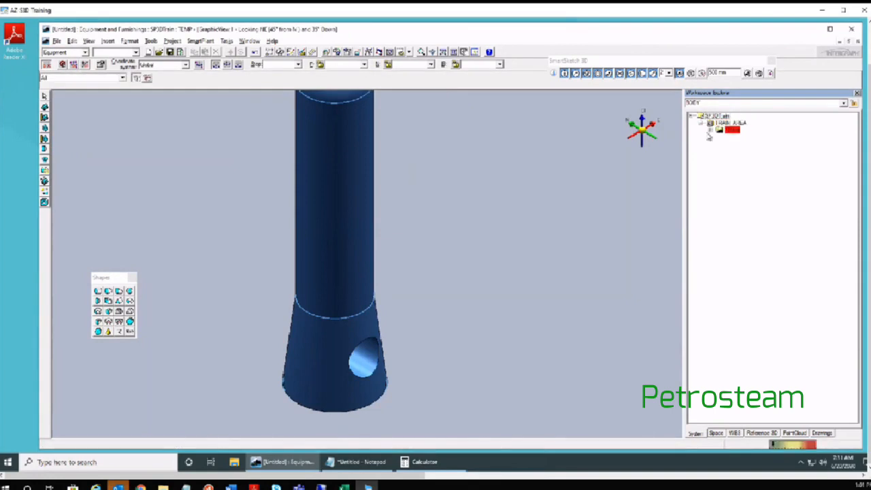
click(710, 130)
click(720, 137)
click(729, 145)
click(739, 152)
click(749, 160)
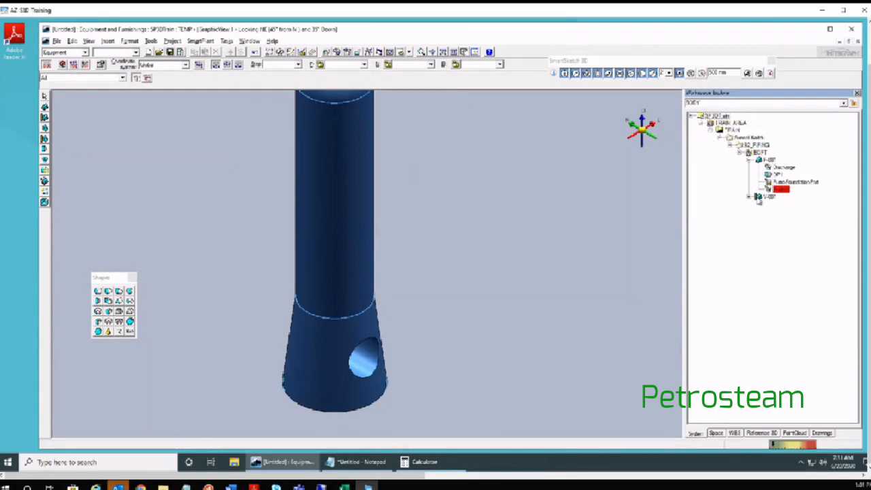
click(748, 160)
click(748, 168)
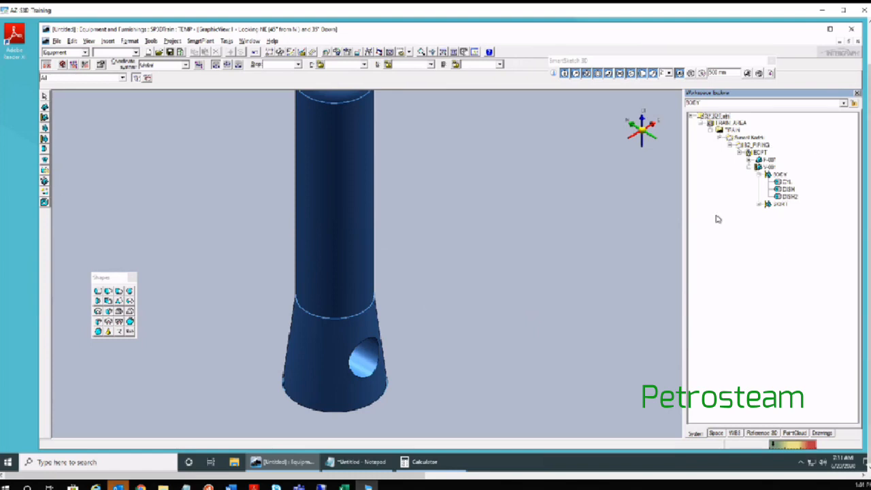
Step: Refresh the workspace again and re-expand the hierarchy through EQPT and V-001 to list the BODY shapes
click(57, 41)
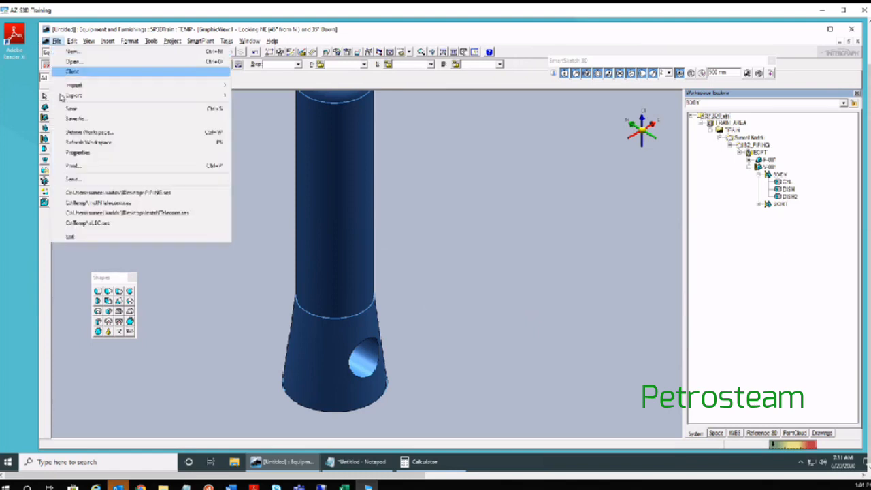
click(83, 142)
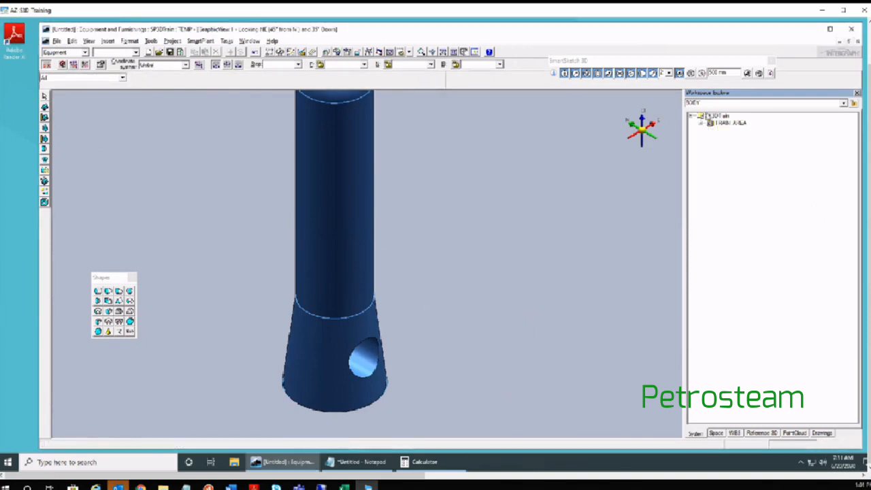
click(701, 123)
click(715, 130)
click(714, 130)
click(720, 137)
click(729, 145)
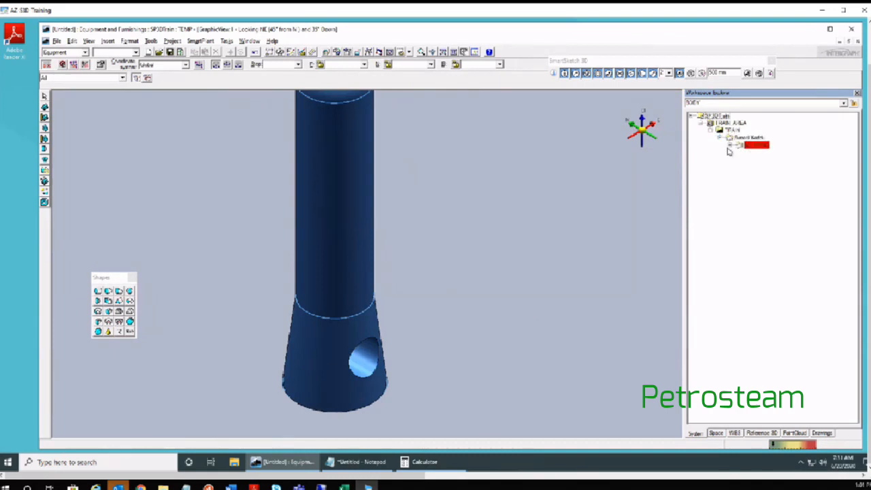
click(739, 154)
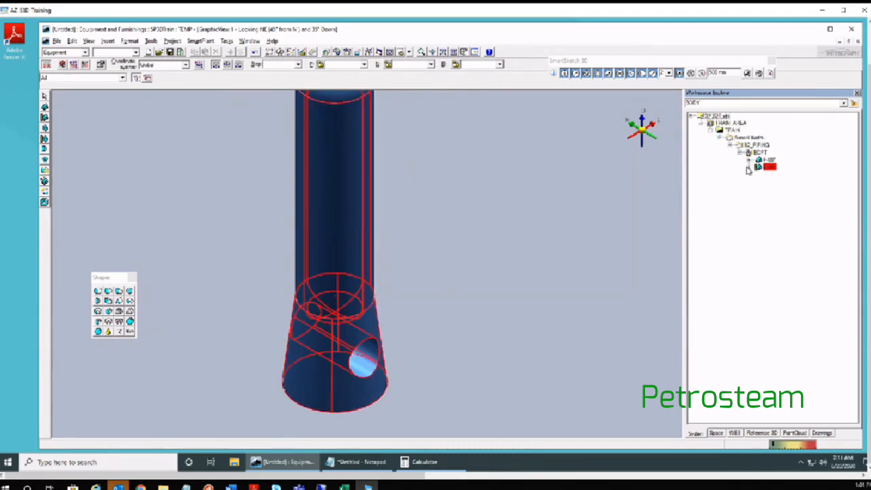
click(749, 167)
click(760, 175)
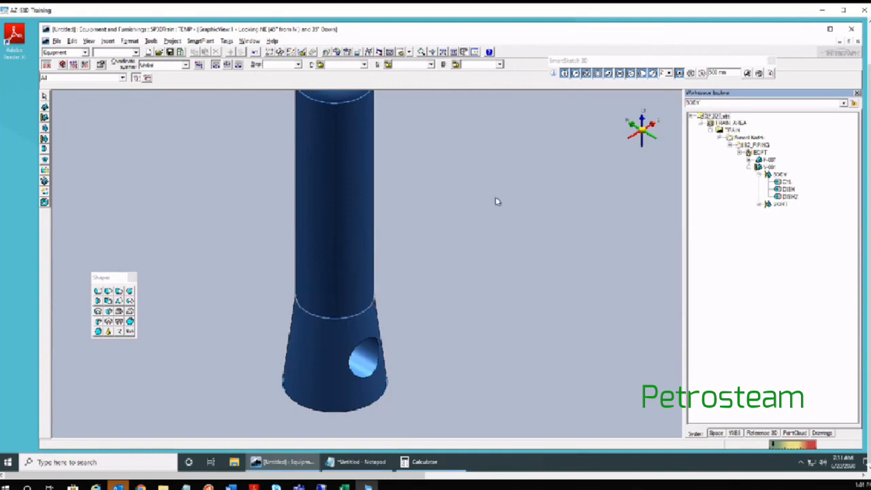
Step: Examine the whole vessel V-001 in the graphic view, checking its cylinder, top head and support
click(56, 41)
click(330, 145)
click(301, 216)
scroll(317, 217, down, 3)
scroll(317, 217, down, 1)
middle_drag(320, 219, 372, 284)
scroll(372, 285, up, 2)
click(439, 307)
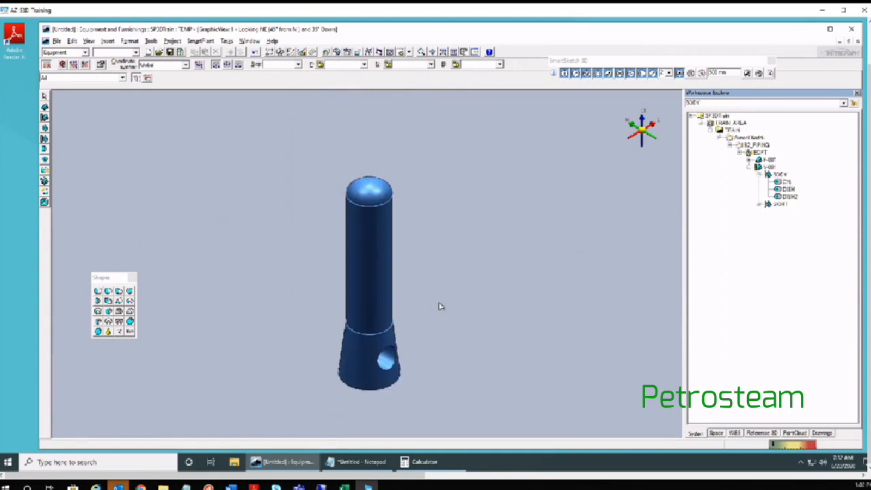
scroll(439, 306, up, 1)
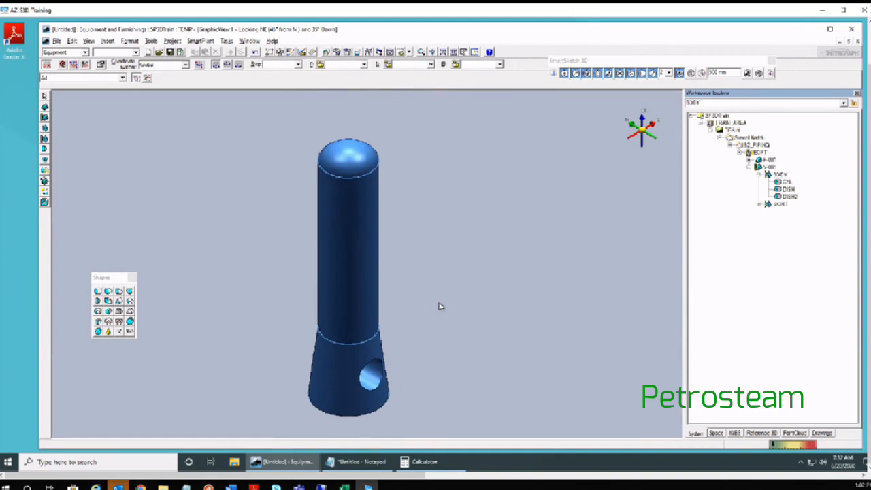
click(318, 286)
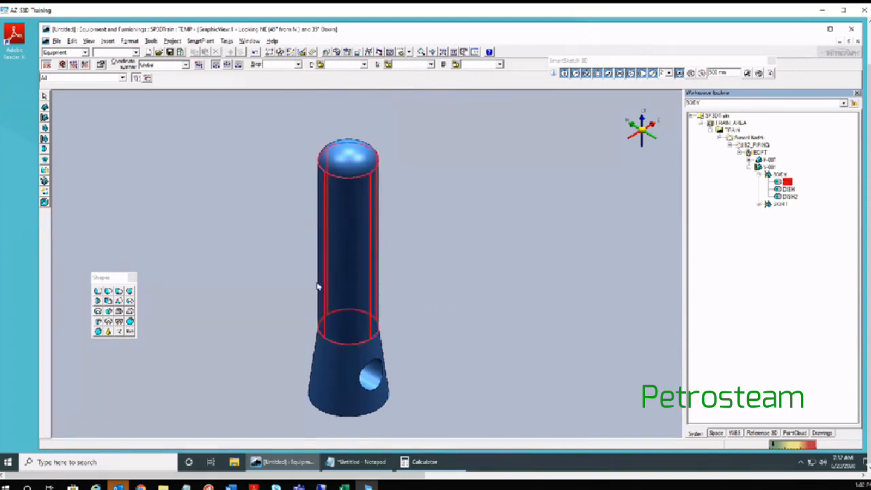
click(174, 292)
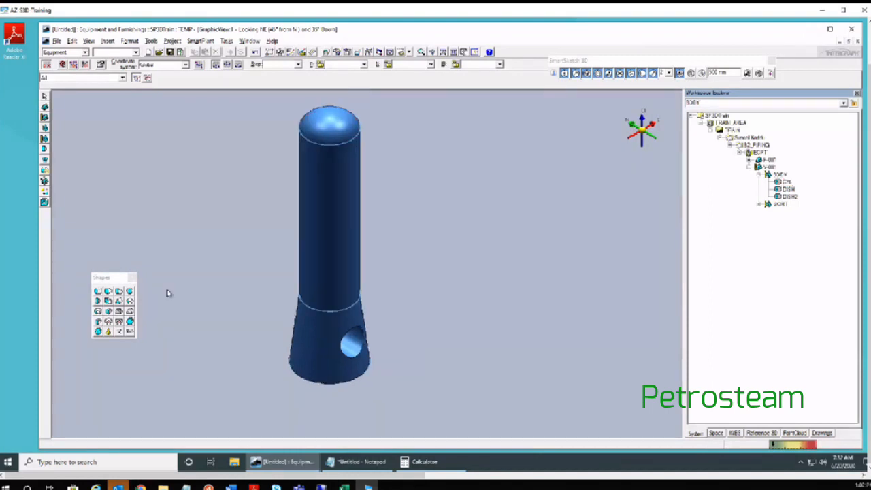
Step: Move the Shapes palette away from the vessel to the border of the graphic view
drag(115, 281, 55, 250)
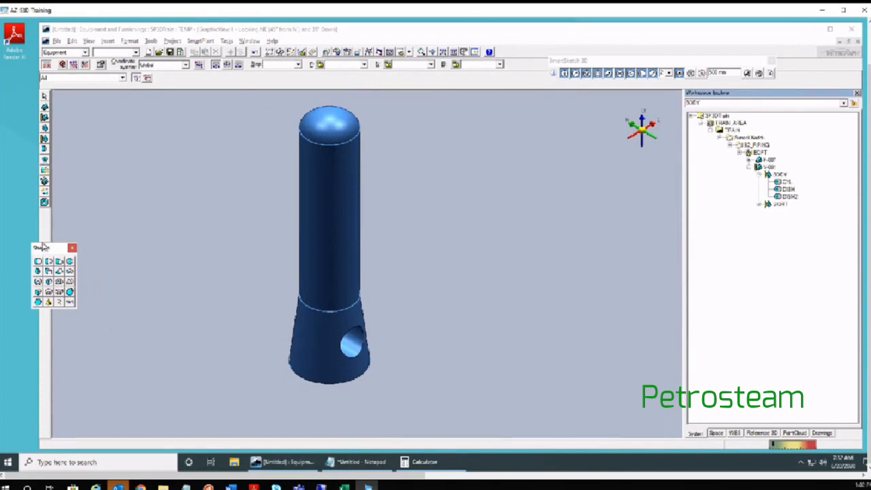
drag(48, 252, 66, 253)
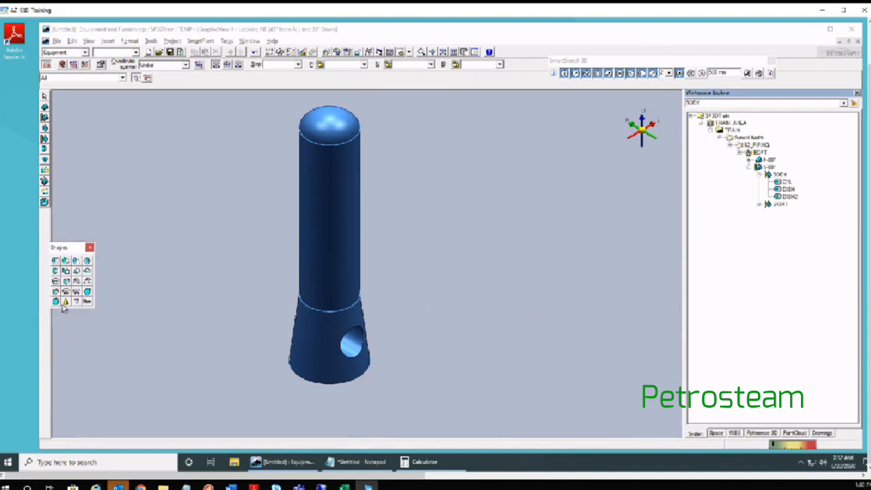
drag(67, 249, 53, 254)
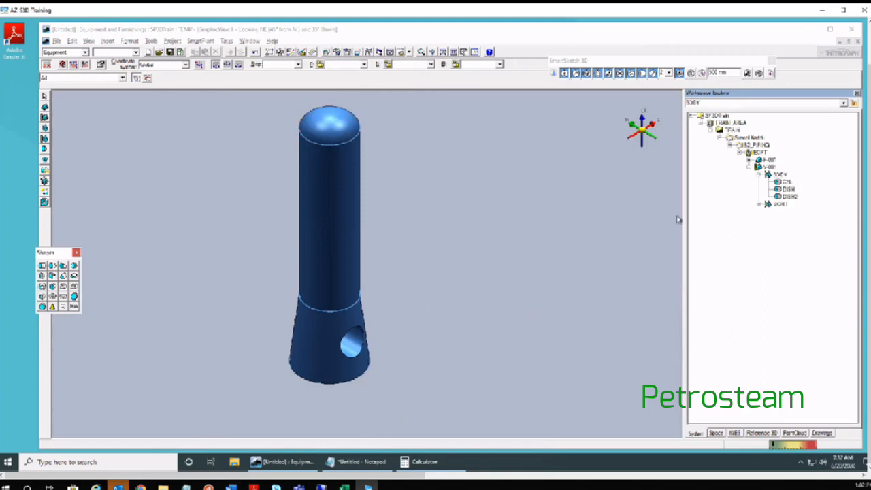
Step: Select V-001 in the hierarchy, review the commands available for it, and clear the selection
click(770, 170)
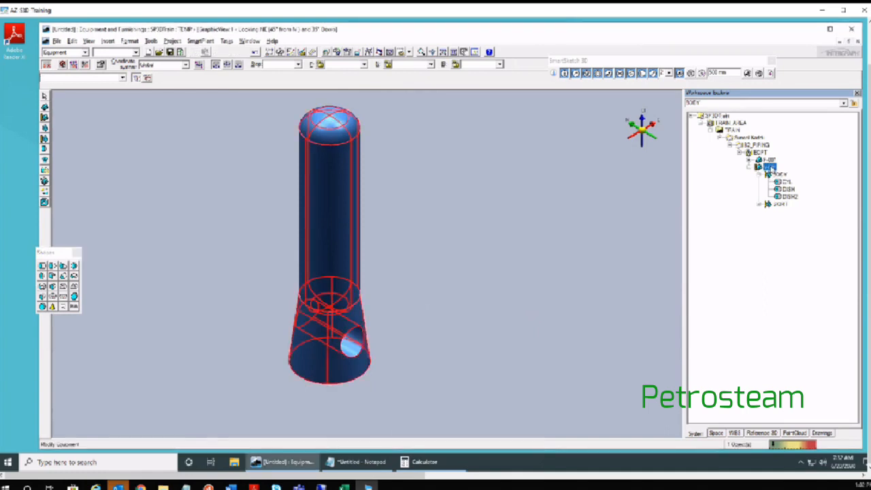
right_click(771, 170)
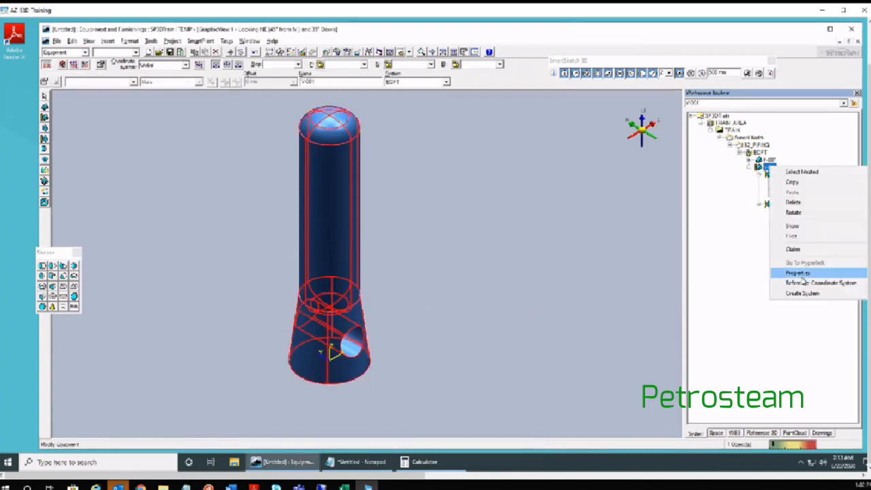
click(548, 251)
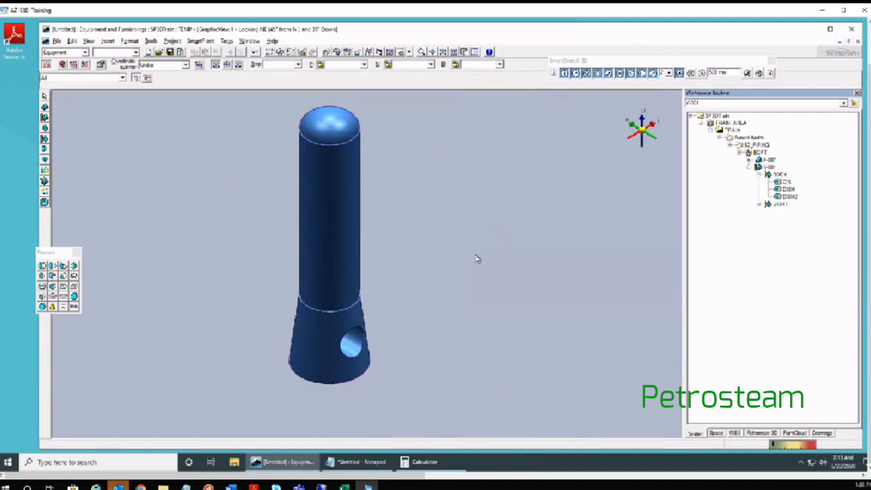
Step: Close the Shapes palette, reopen it with the shape placement command, and place it beside the vessel
click(59, 255)
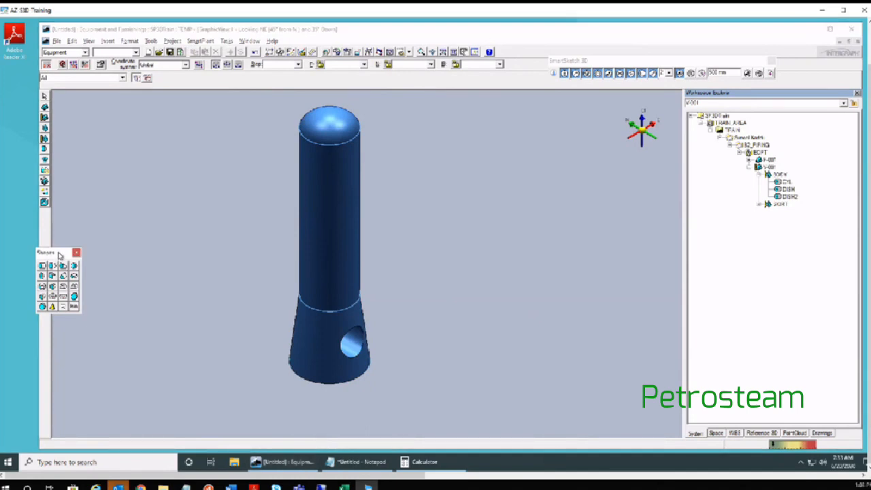
click(163, 221)
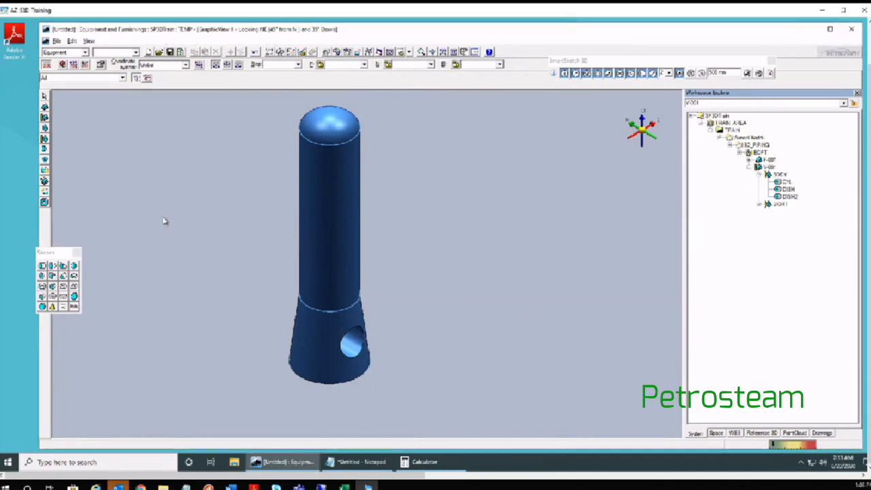
click(59, 254)
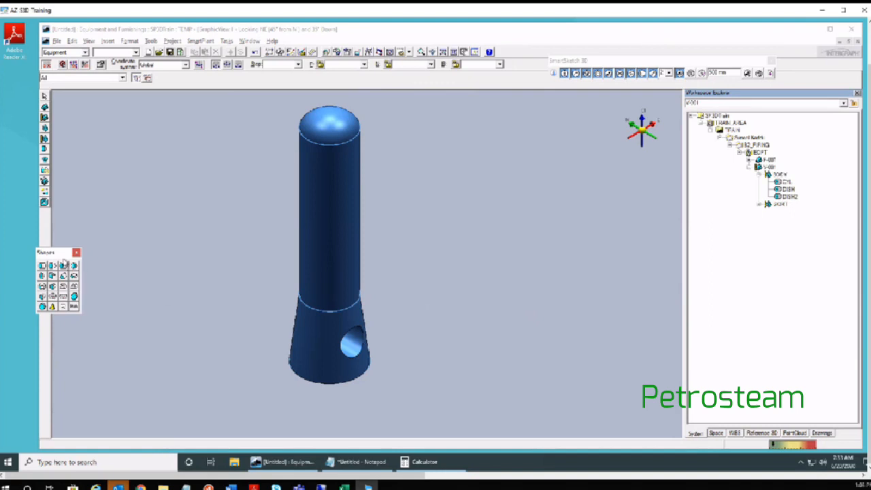
drag(49, 252, 85, 224)
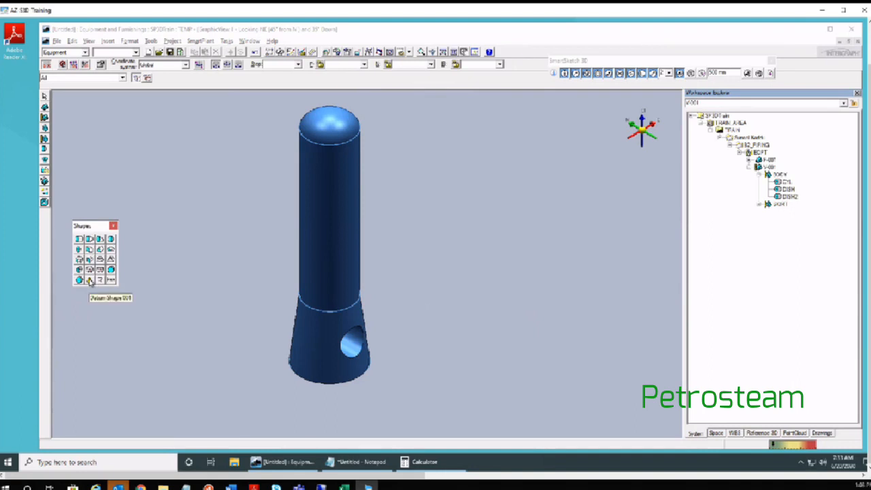
click(113, 225)
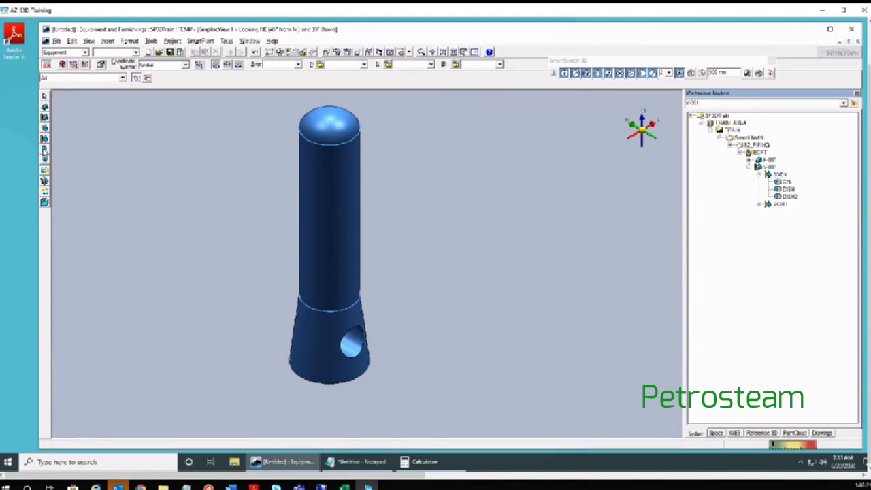
click(43, 150)
drag(59, 247, 108, 214)
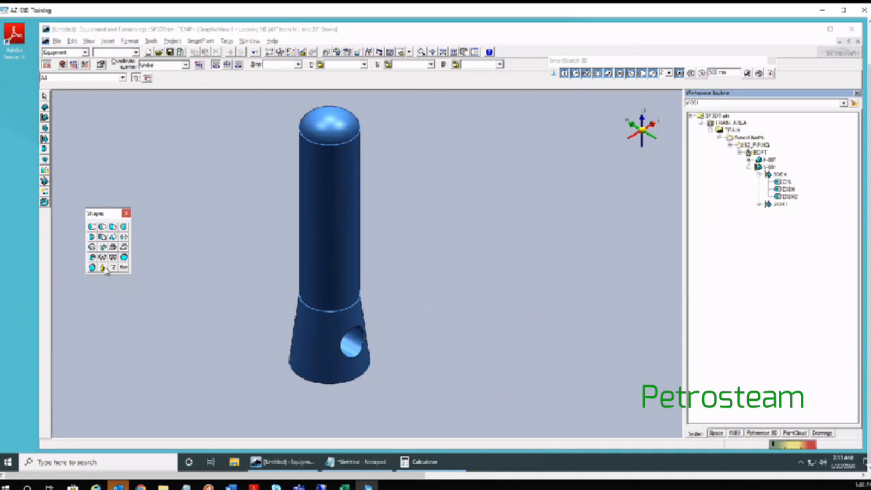
Step: Collapse V-001's BODY component in the hierarchy and reposition the Shapes palette beside the vessel
click(759, 175)
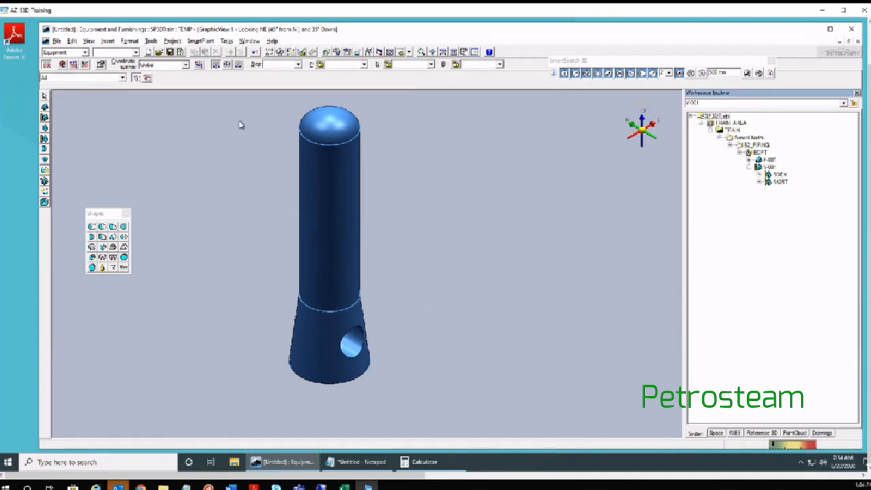
middle_drag(422, 202, 392, 242)
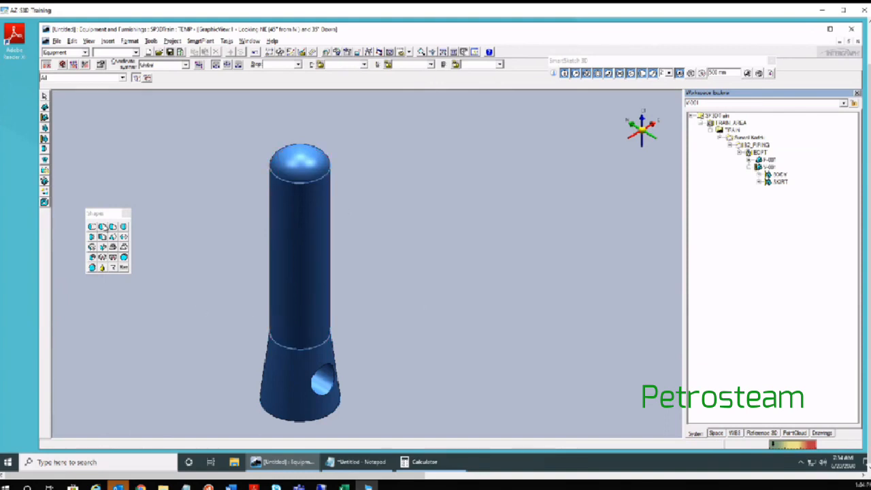
drag(99, 213, 87, 197)
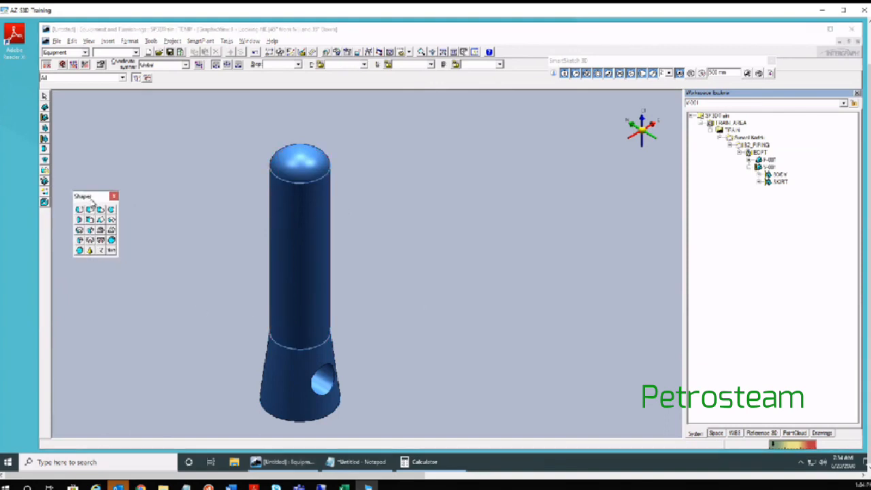
Step: Start a datum shape with V-001 as its parent equipment and accept its Standard properties
click(90, 251)
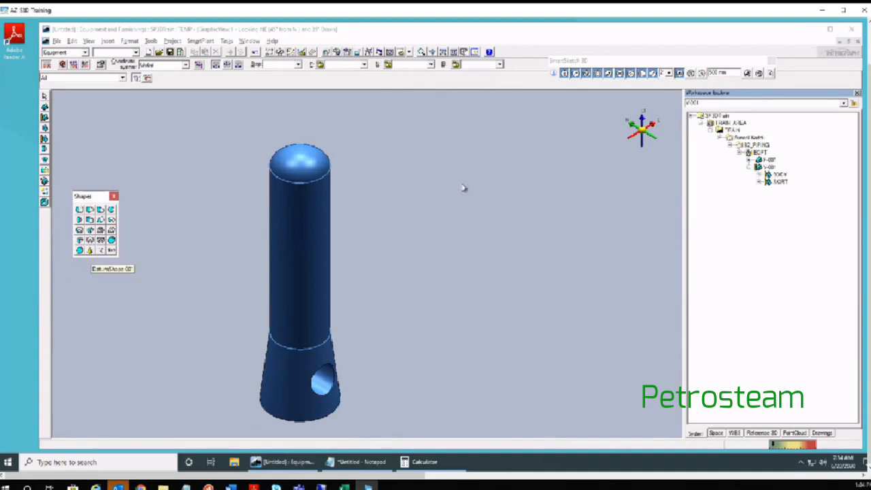
click(769, 167)
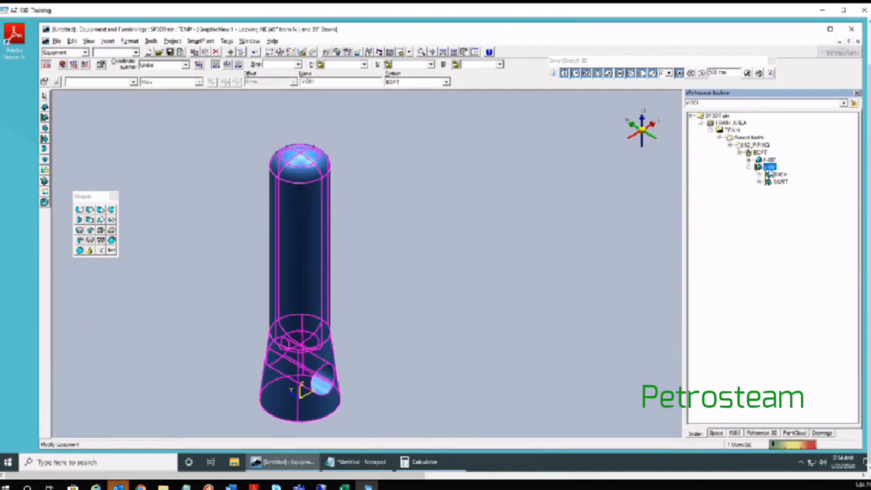
click(91, 252)
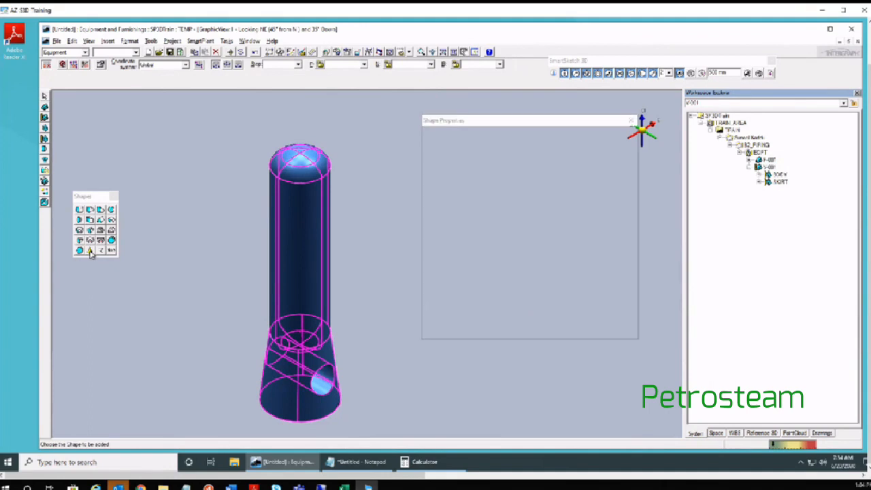
mouse_move(476, 123)
mouse_down()
mouse_move(466, 108)
mouse_move(476, 110)
mouse_up()
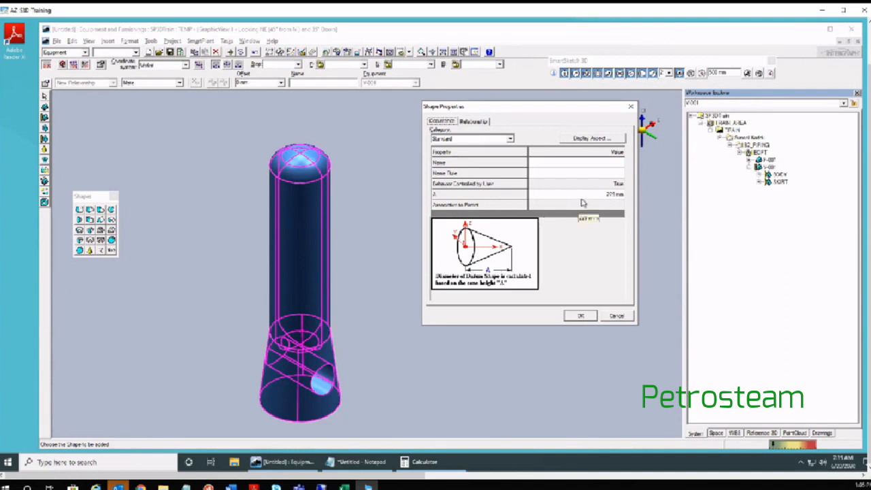
click(601, 163)
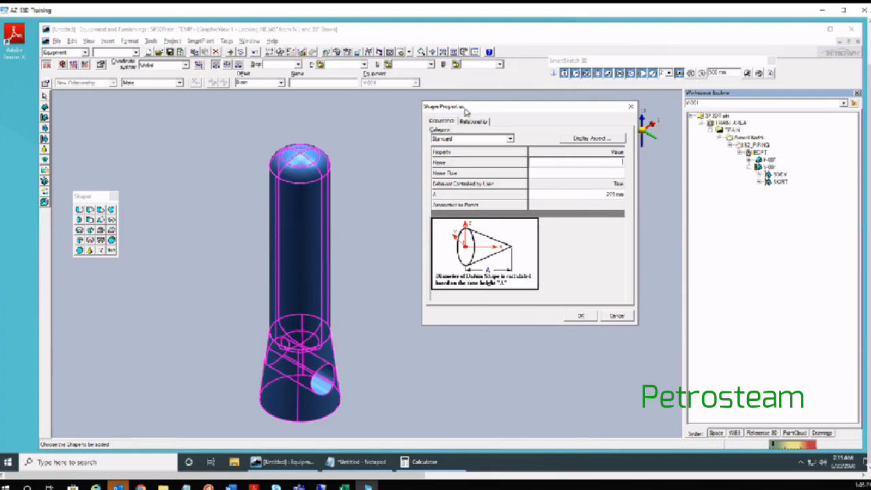
drag(466, 108, 448, 107)
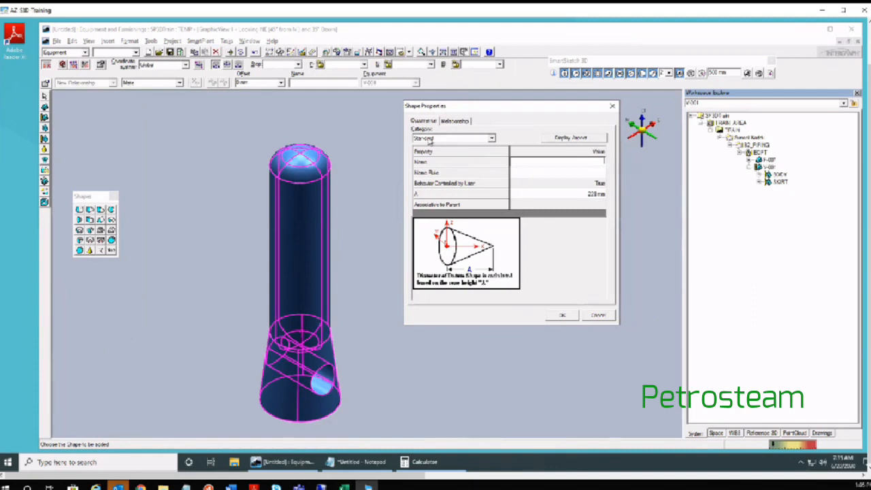
click(562, 316)
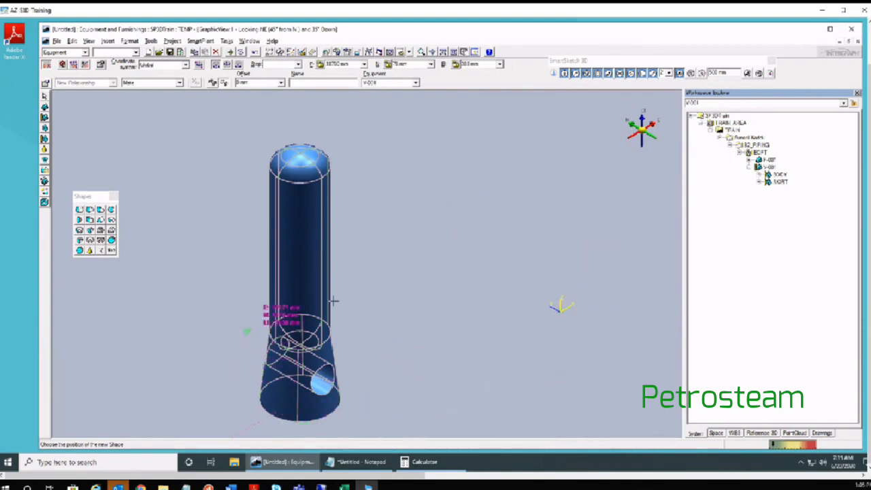
Step: Place the datum shape at a free point near the base of V-001's skirt
scroll(285, 420, up, 2)
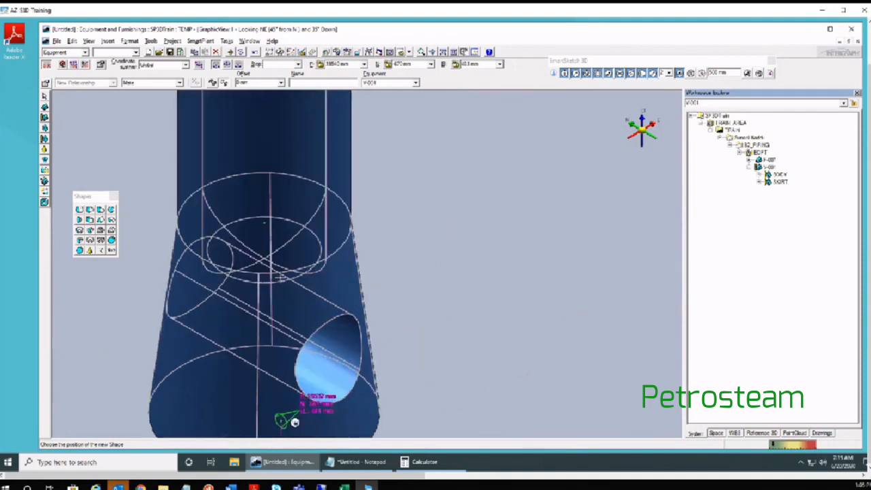
scroll(285, 417, down, 2)
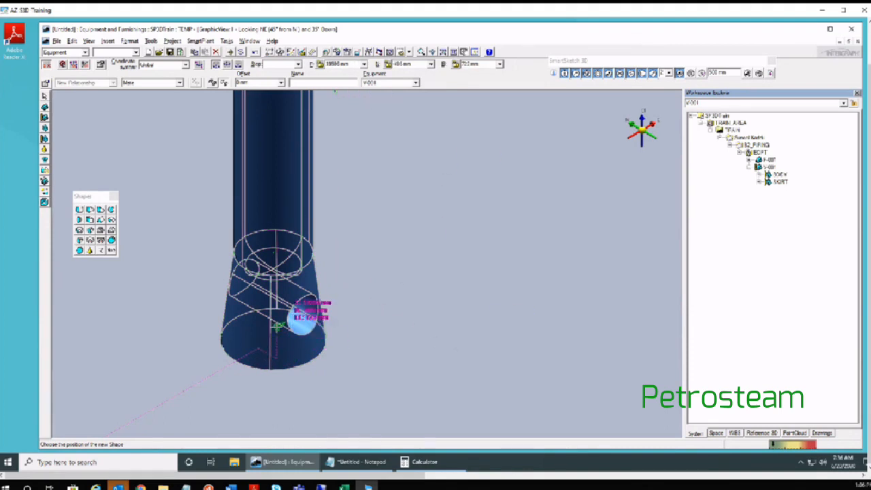
scroll(279, 327, up, 4)
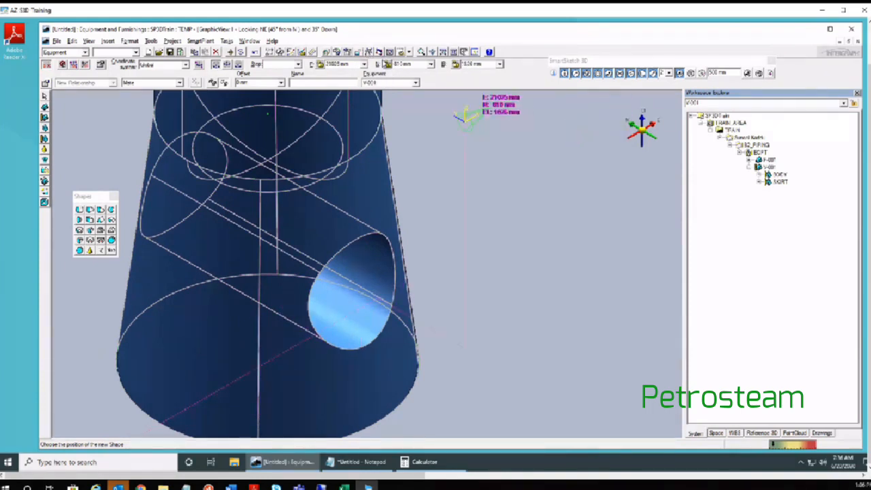
click(380, 53)
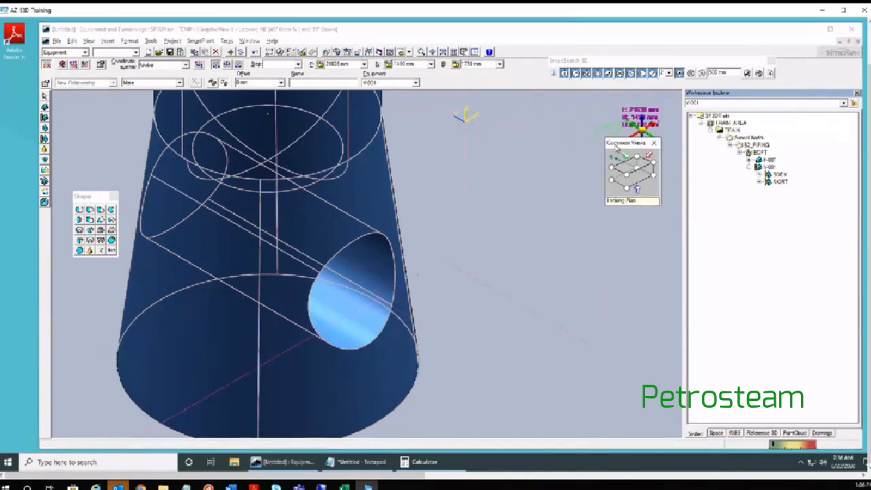
click(627, 191)
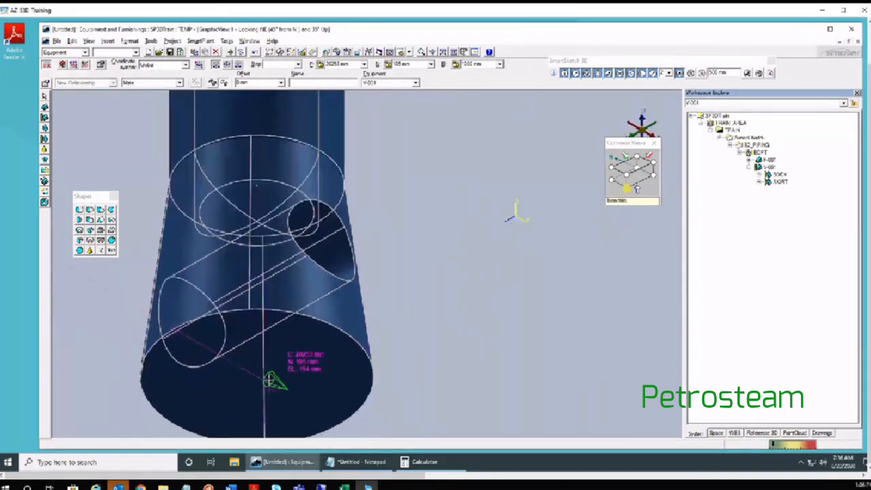
scroll(270, 380, up, 3)
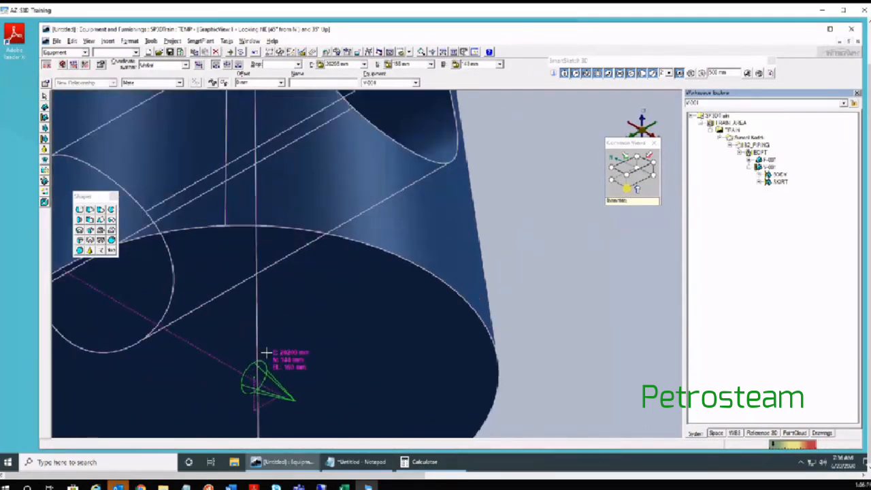
click(266, 352)
scroll(269, 340, down, 5)
click(314, 275)
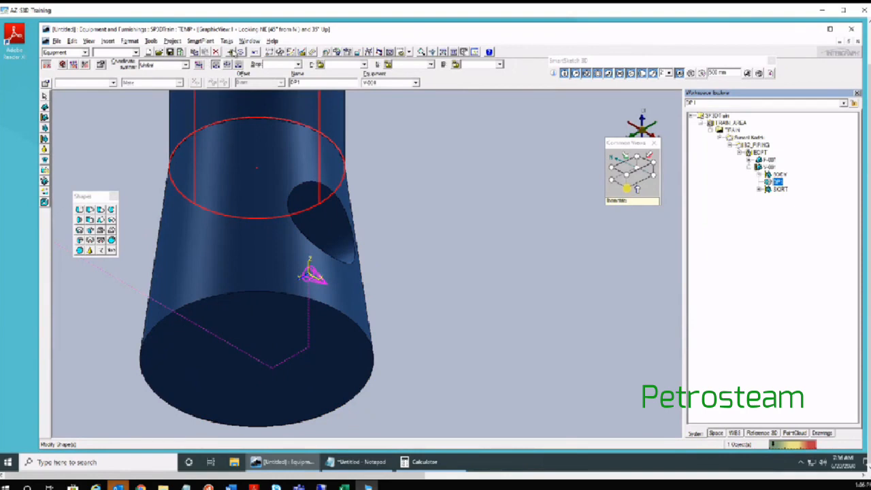
Step: Move the datum shape to the centre point of the skirt's bottom face at E 20000 mm, N 0 mm, EL 0 mm
click(310, 274)
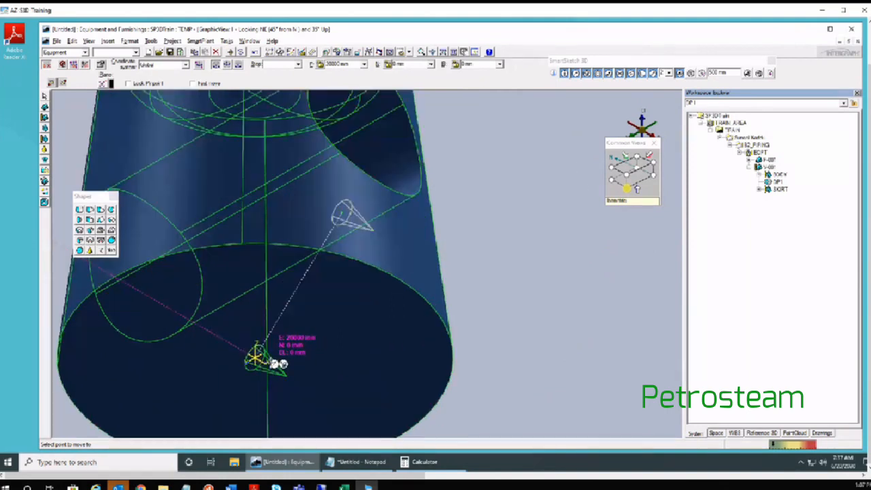
middle_drag(241, 266, 279, 172)
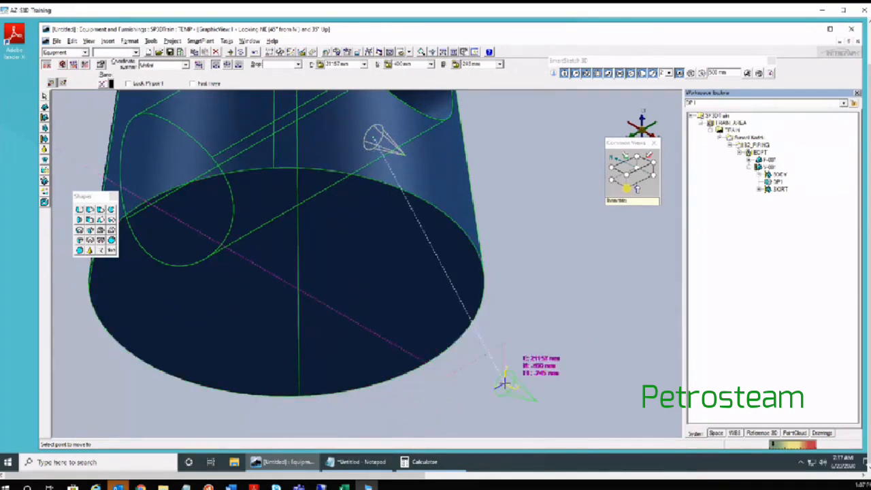
scroll(505, 383, up, 2)
middle_drag(467, 338, 577, 326)
scroll(586, 360, up, 2)
scroll(578, 362, down, 4)
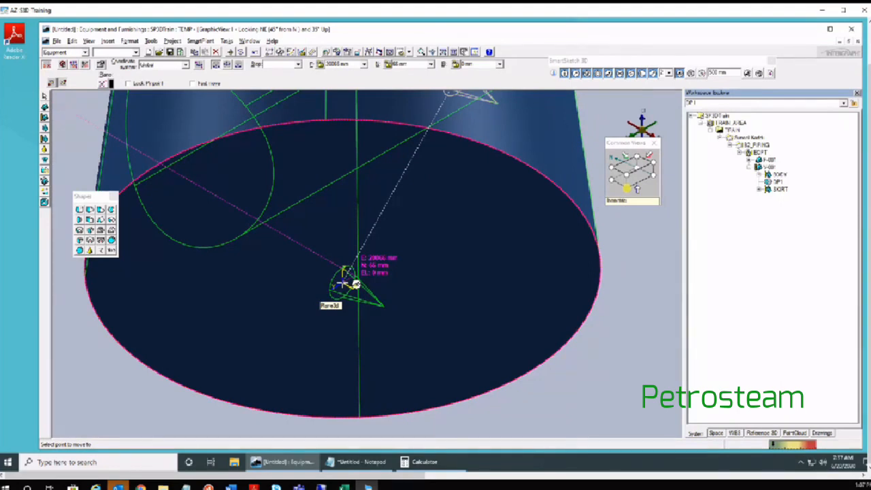
click(609, 74)
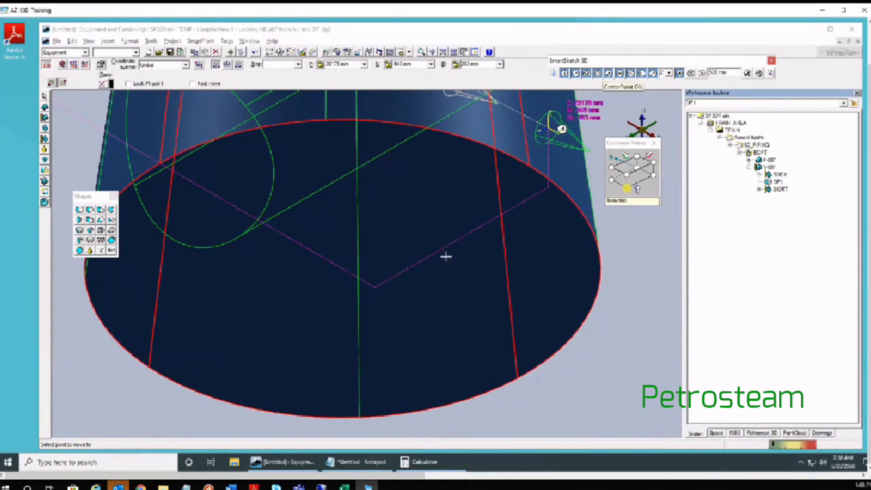
click(342, 268)
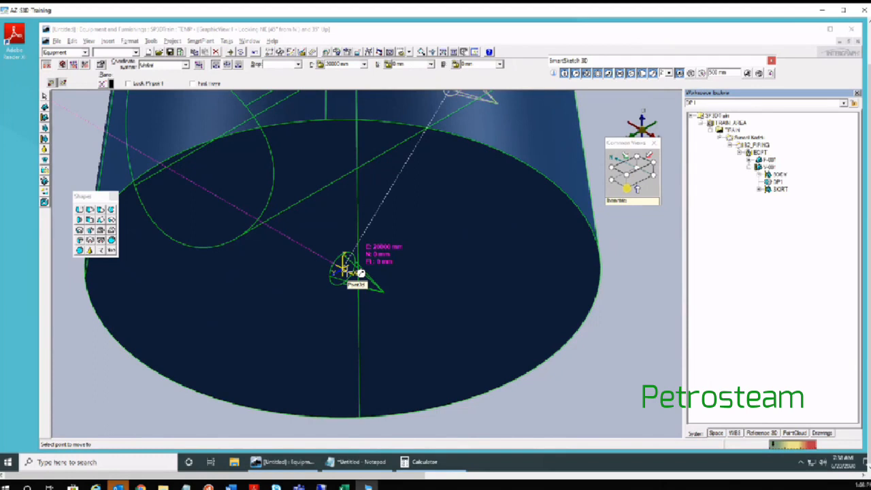
click(361, 273)
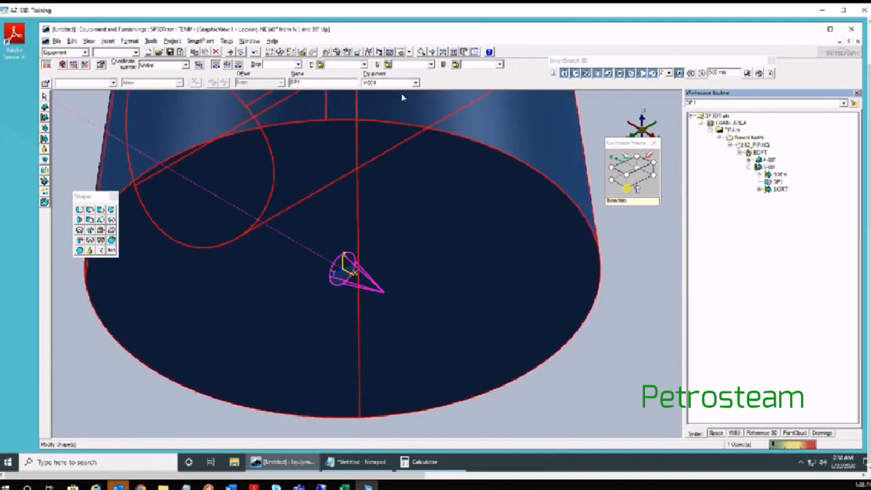
Step: Rotate the datum shape at the centre of the skirt's base so its cone points vertically upward
click(409, 52)
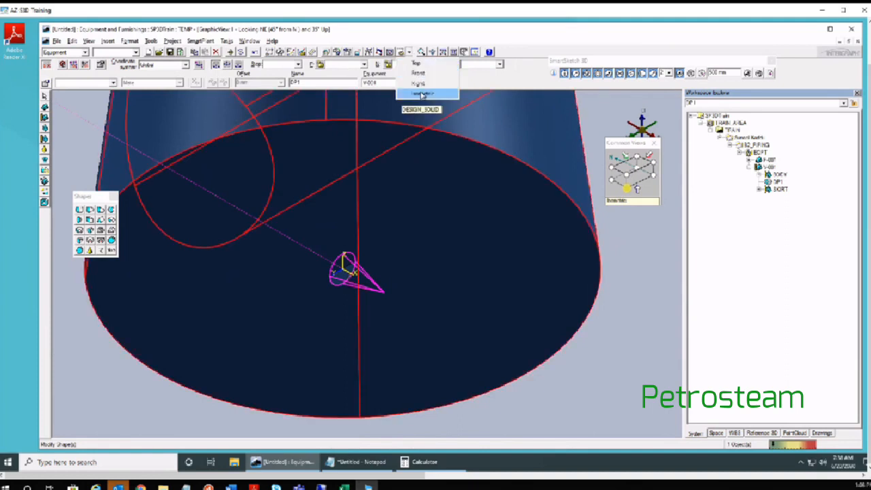
click(422, 95)
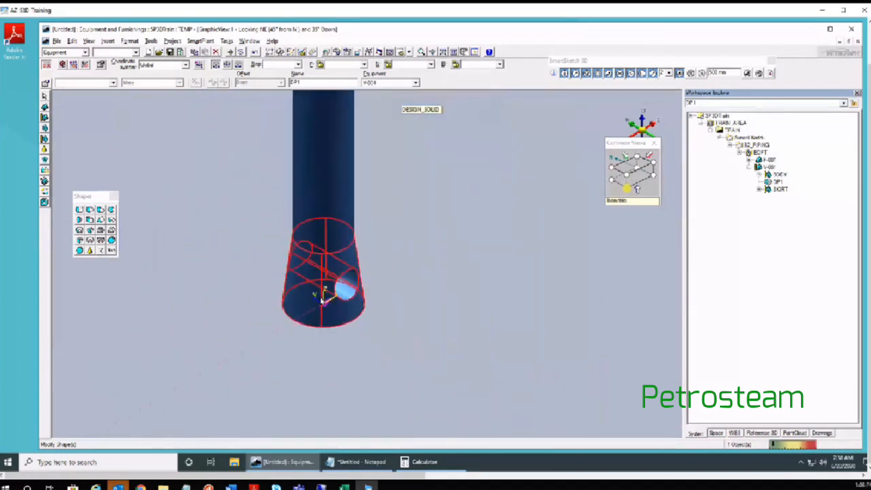
scroll(320, 299, up, 3)
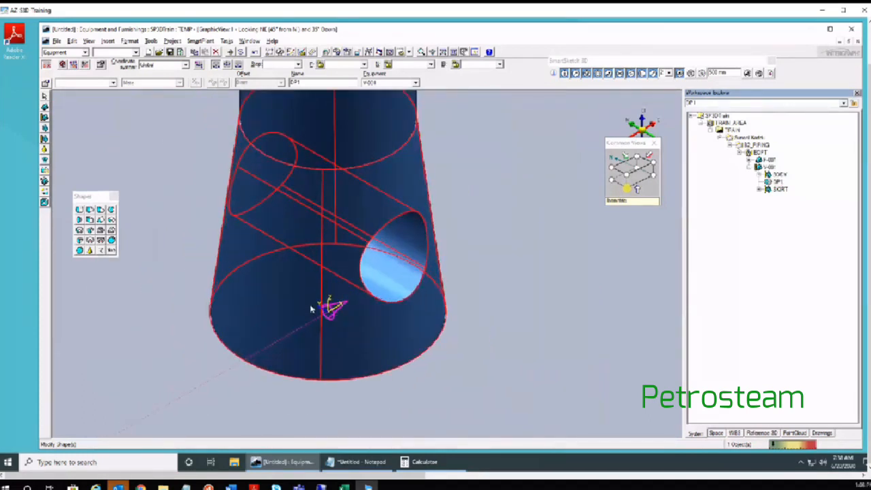
middle_drag(311, 299, 288, 345)
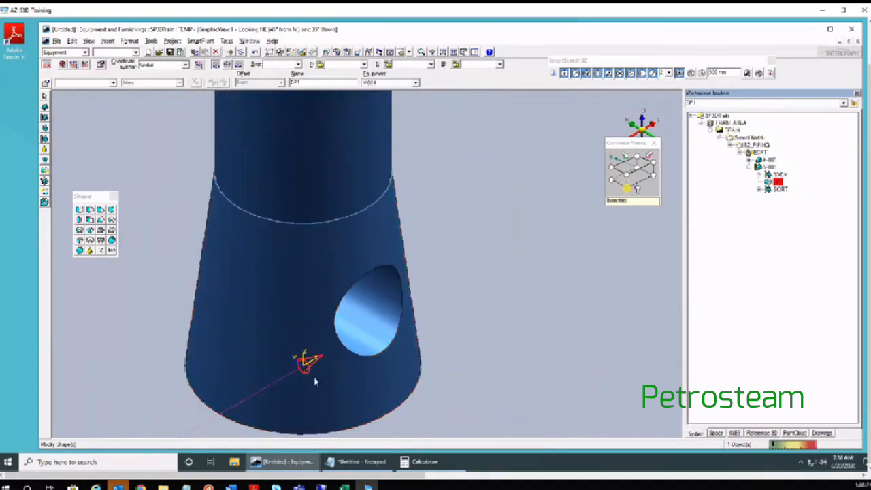
scroll(311, 189, down, 3)
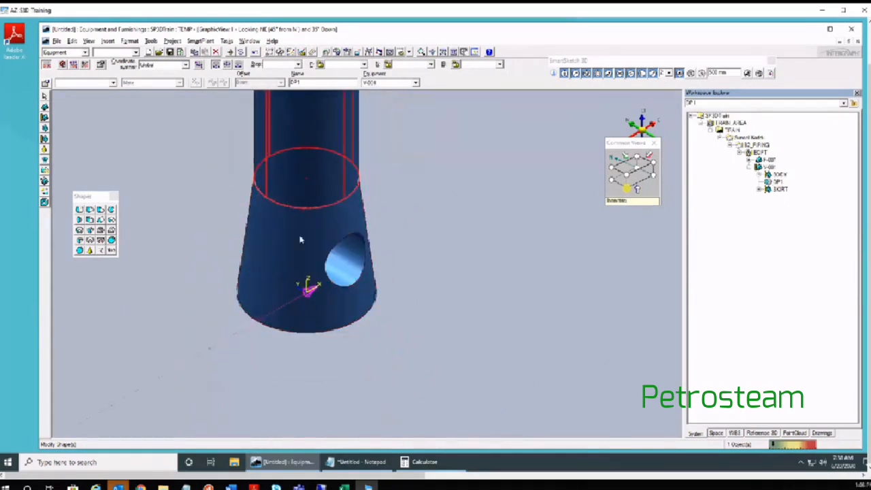
middle_drag(300, 239, 290, 346)
scroll(292, 414, up, 3)
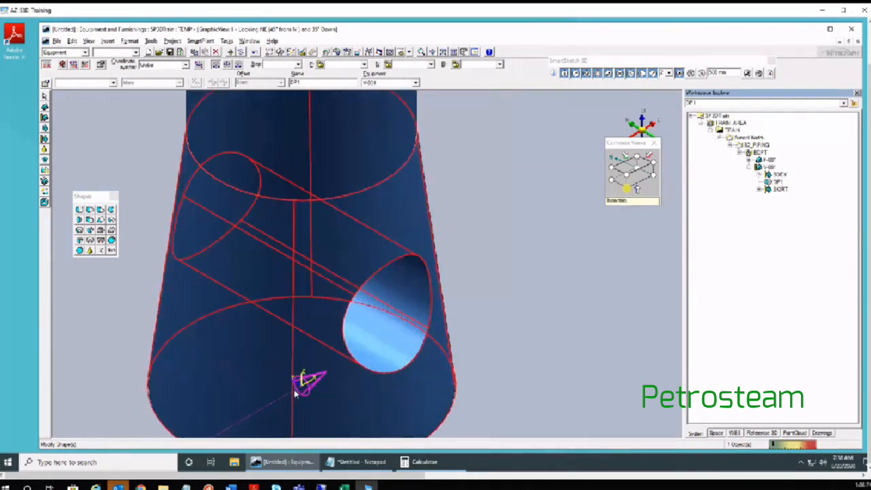
middle_drag(296, 393, 292, 293)
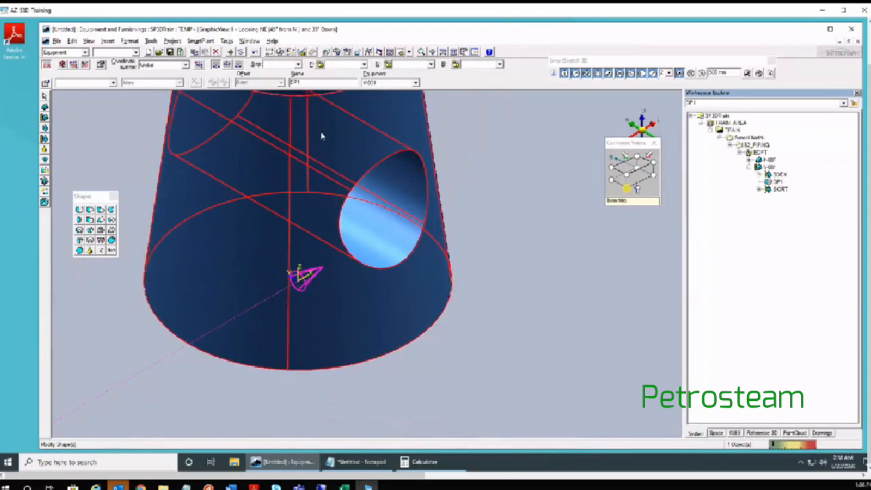
click(301, 290)
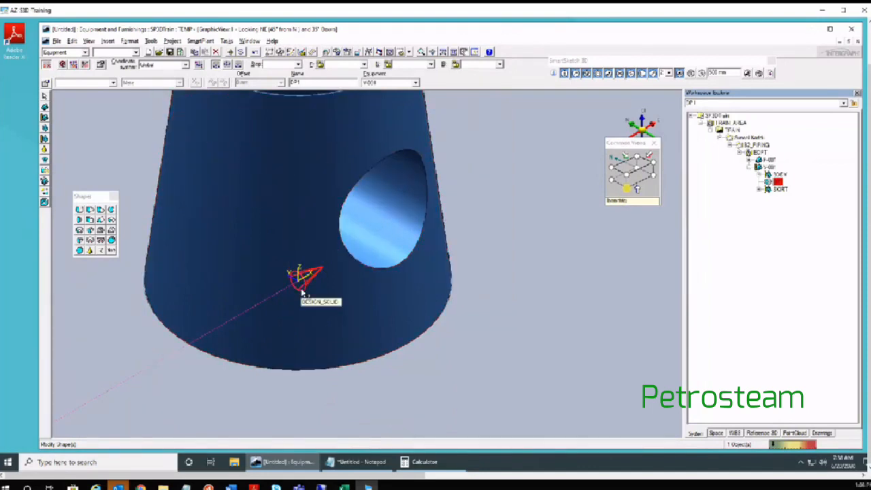
click(301, 292)
key(Left)
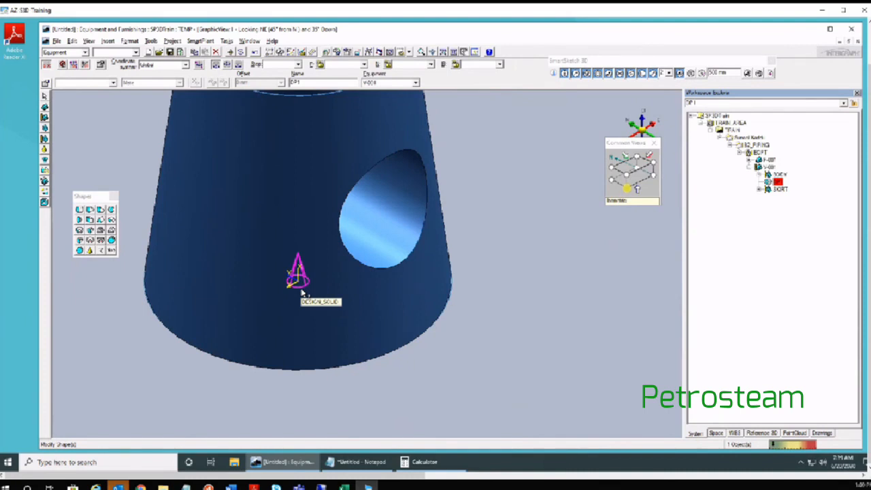
Step: Examine the datum shape's upright orientation at the skirt's base and clear its selection
scroll(299, 289, down, 2)
scroll(293, 287, up, 4)
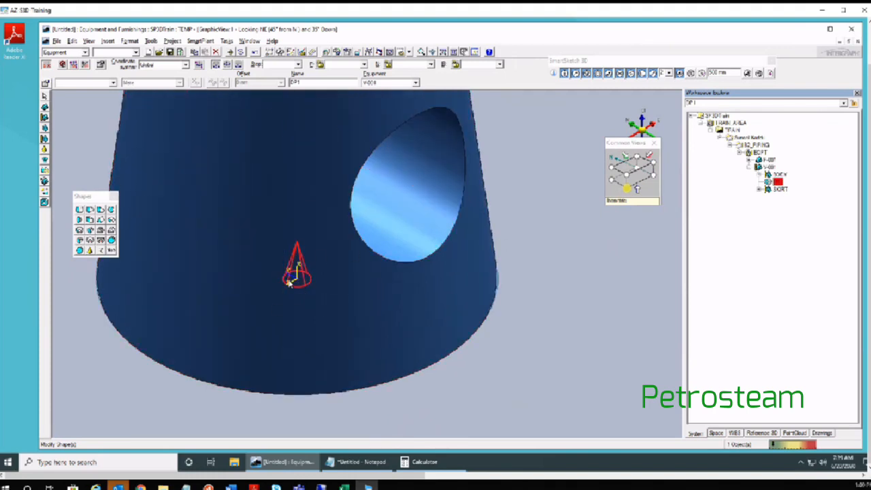
scroll(289, 281, down, 5)
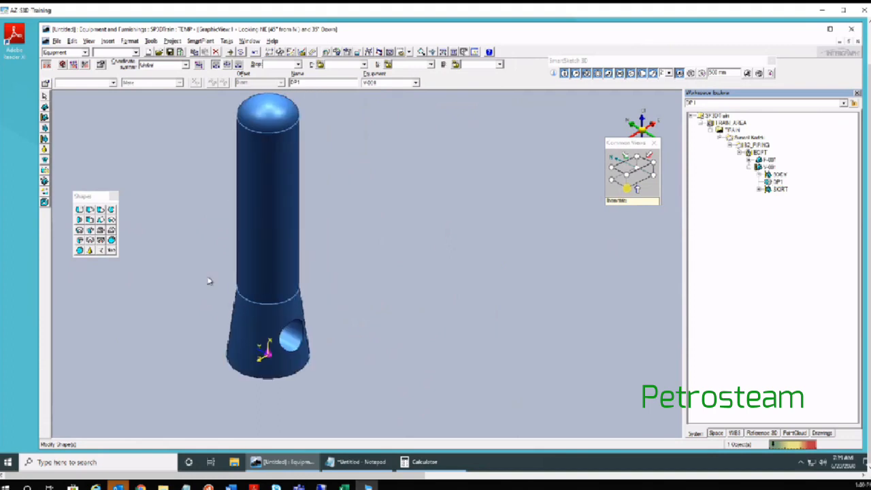
click(45, 96)
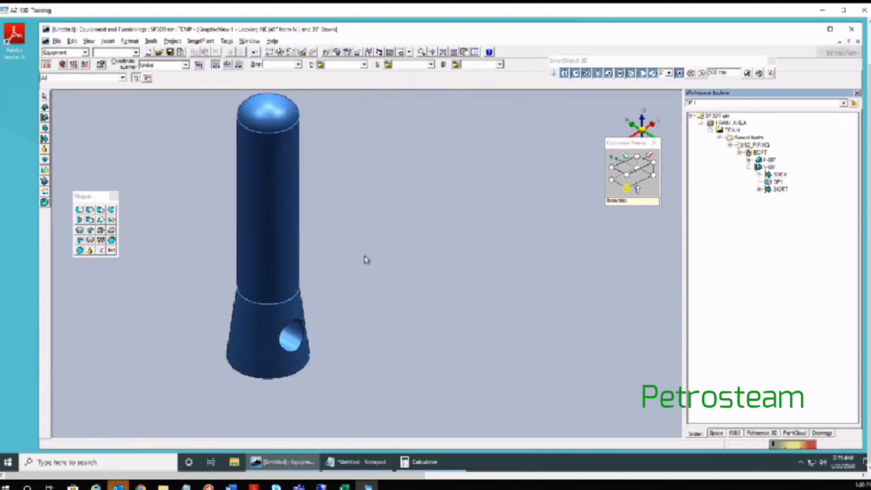
scroll(364, 269, up, 1)
middle_drag(350, 288, 501, 202)
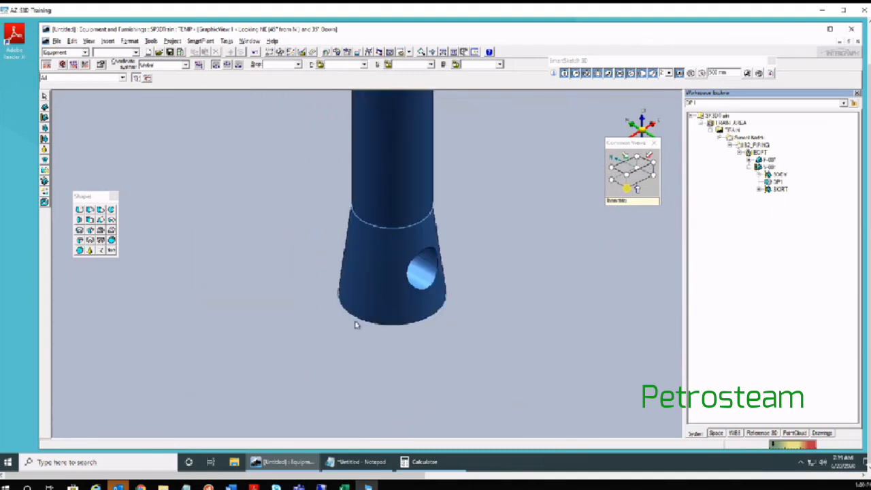
Step: Select datum shape DP1 under V-001 and switch the graphic view to the front view looking north
click(394, 291)
click(777, 181)
scroll(432, 283, up, 1)
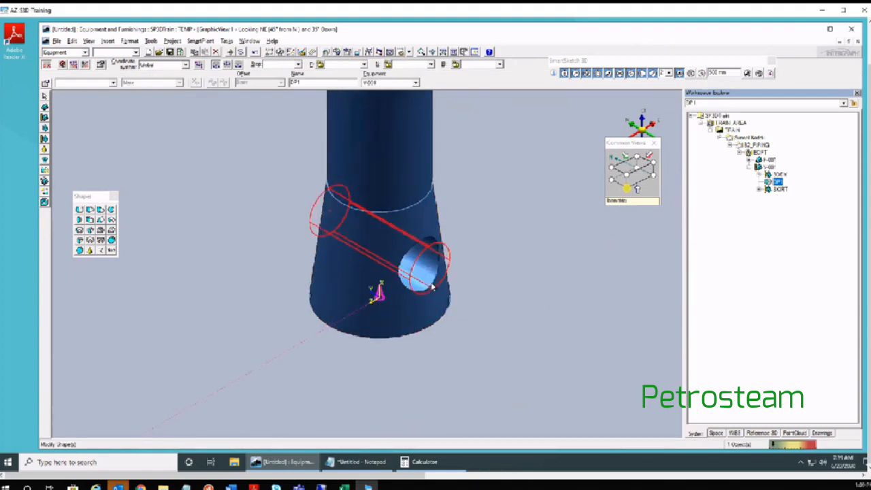
click(409, 51)
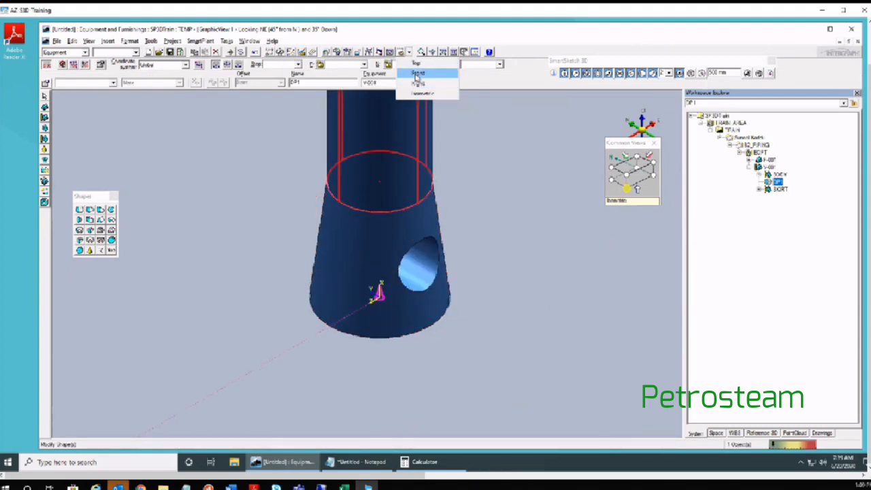
click(417, 74)
Step: Examine V-001 in the front view, from the datum shape at the skirt's base up to the top head
scroll(358, 302, up, 4)
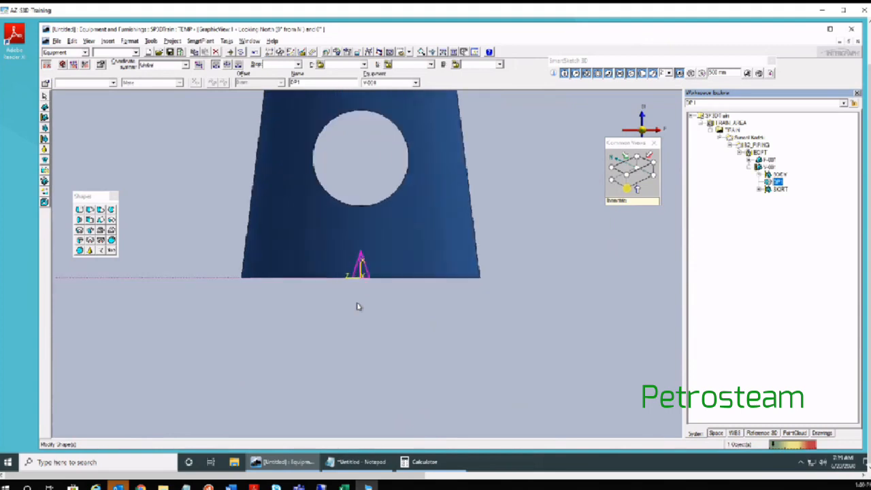
scroll(359, 235, down, 4)
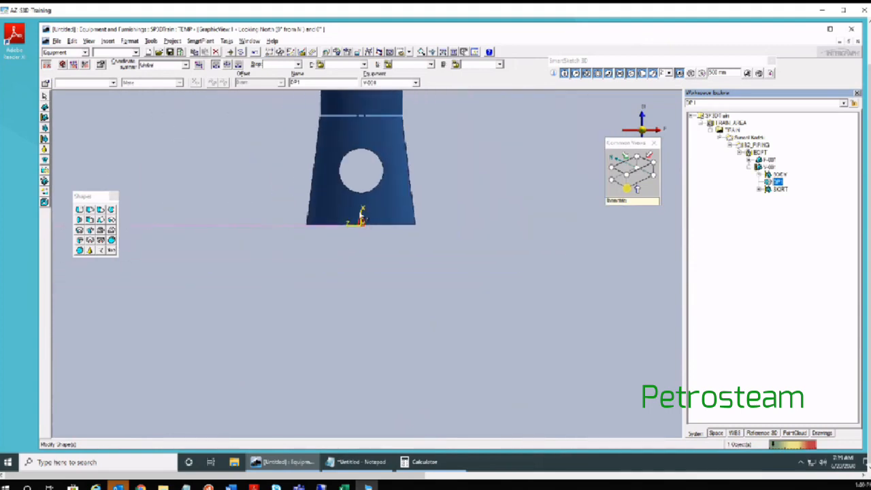
middle_drag(363, 301, 364, 318)
scroll(365, 304, up, 2)
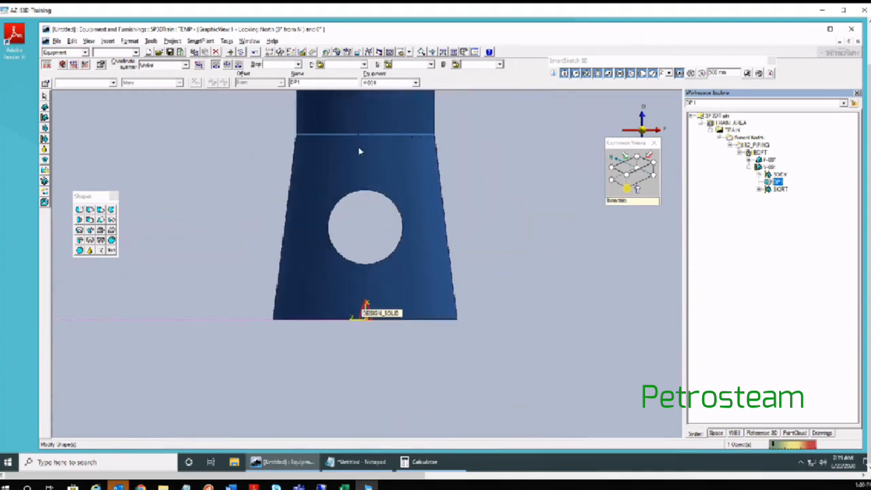
scroll(374, 198, down, 4)
middle_drag(356, 171, 340, 353)
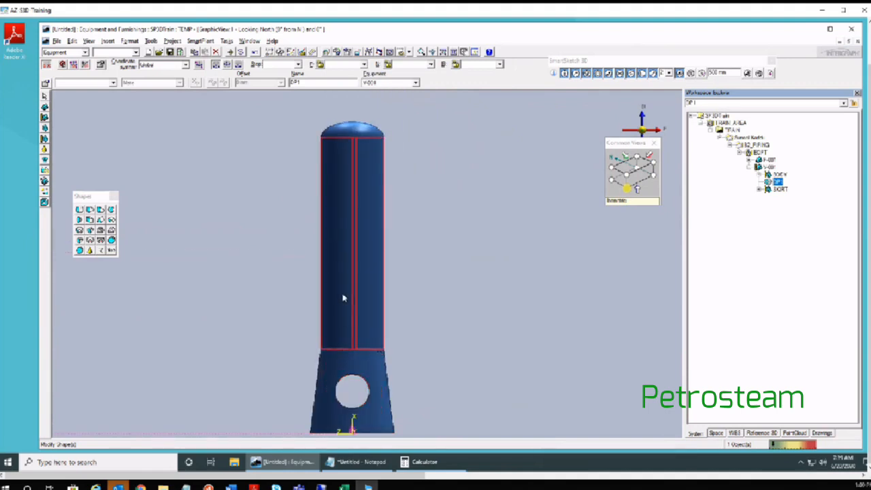
middle_drag(344, 302, 305, 241)
middle_drag(315, 283, 307, 310)
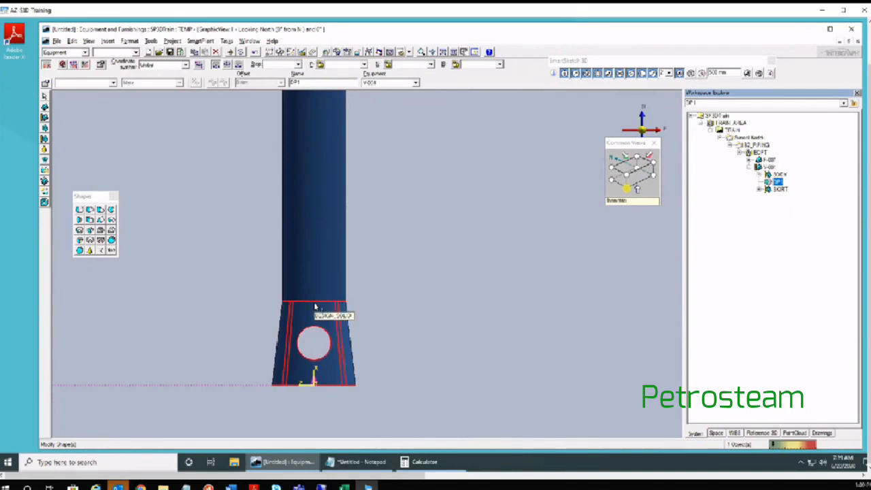
scroll(316, 307, down, 3)
scroll(312, 129, up, 4)
scroll(312, 129, up, 2)
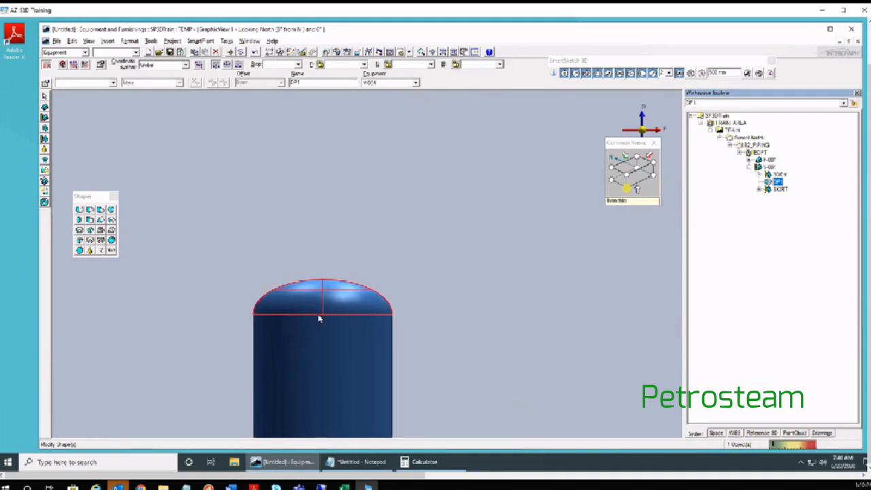
scroll(322, 318, down, 4)
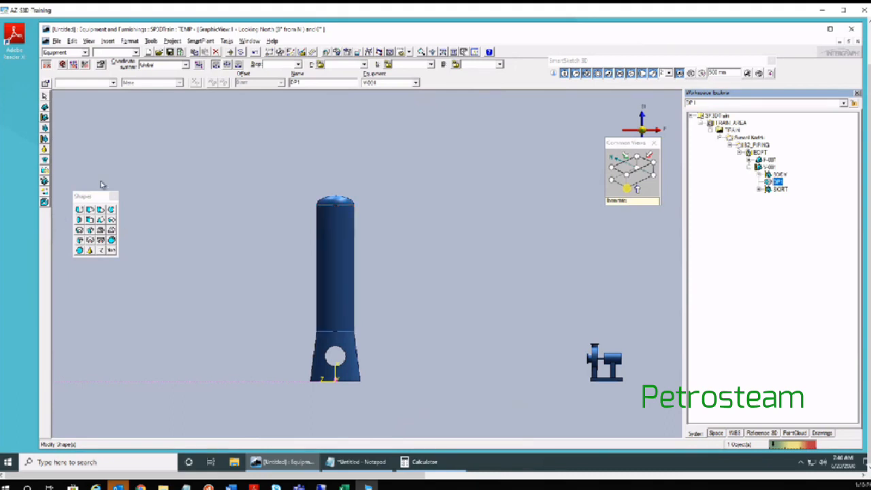
Step: Clear the datum shape's selection and close the Shapes palette
drag(88, 197, 67, 253)
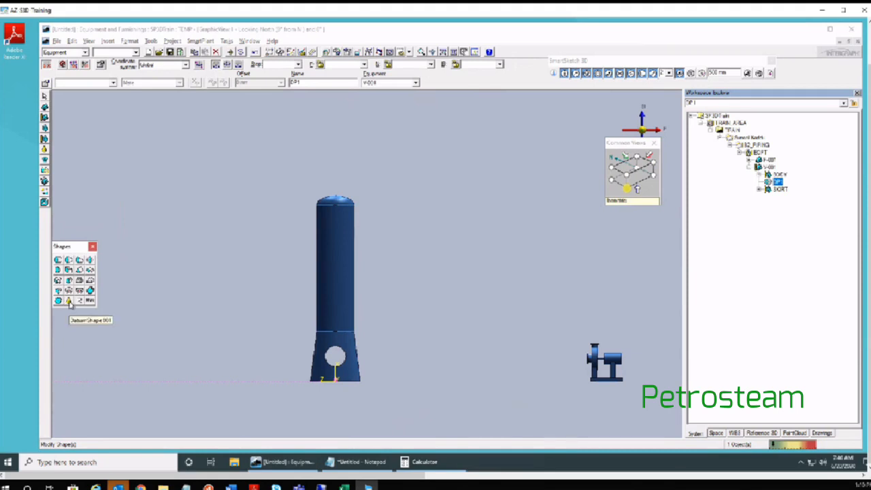
middle_drag(283, 284, 275, 239)
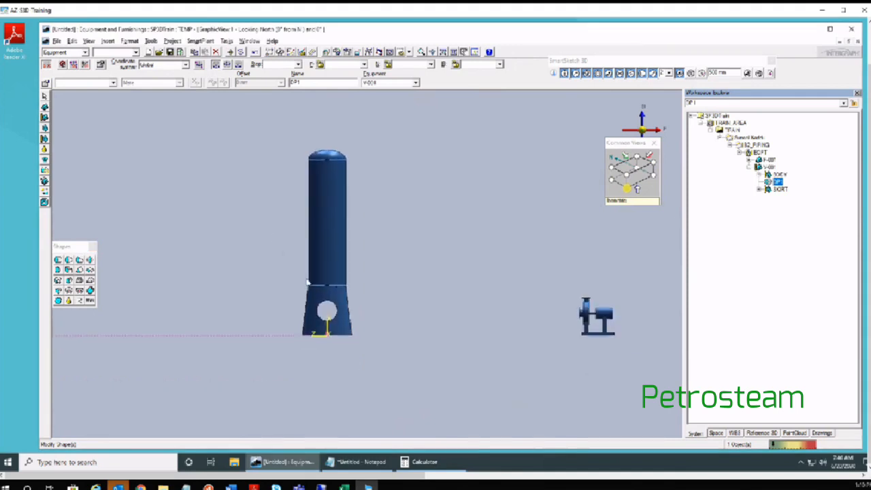
middle_drag(308, 282, 310, 285)
scroll(329, 293, up, 3)
scroll(328, 293, down, 3)
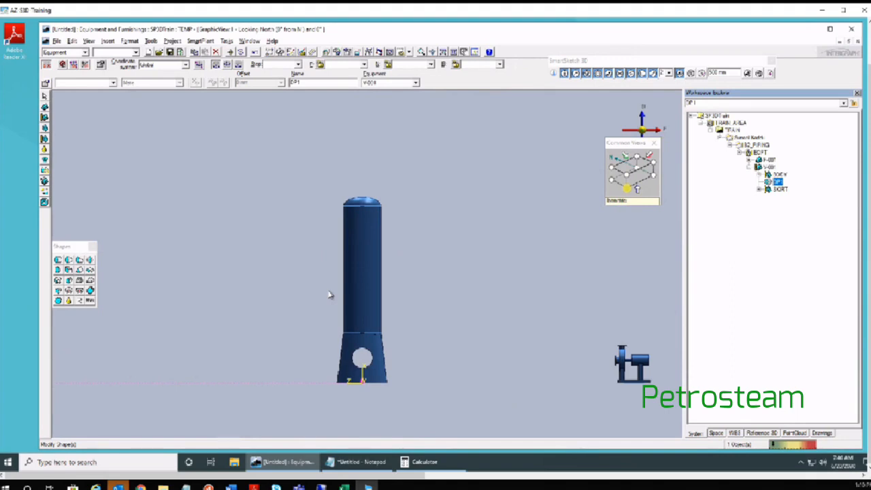
scroll(381, 343, up, 1)
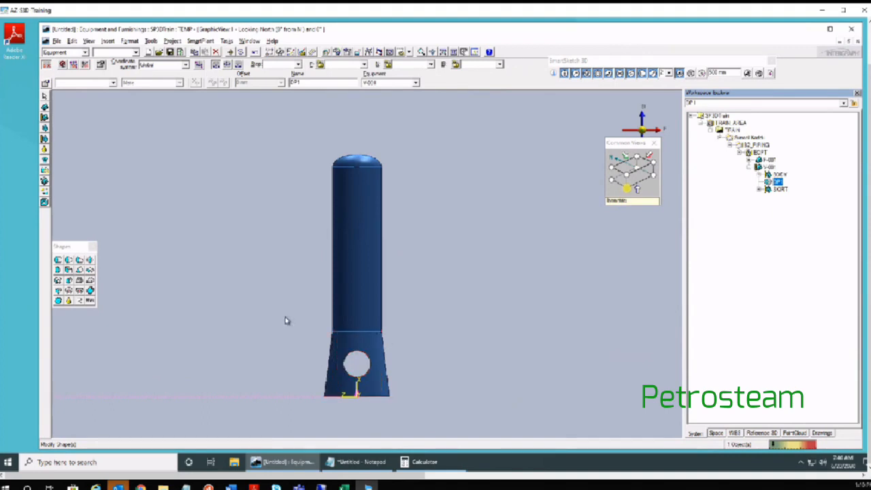
key(Escape)
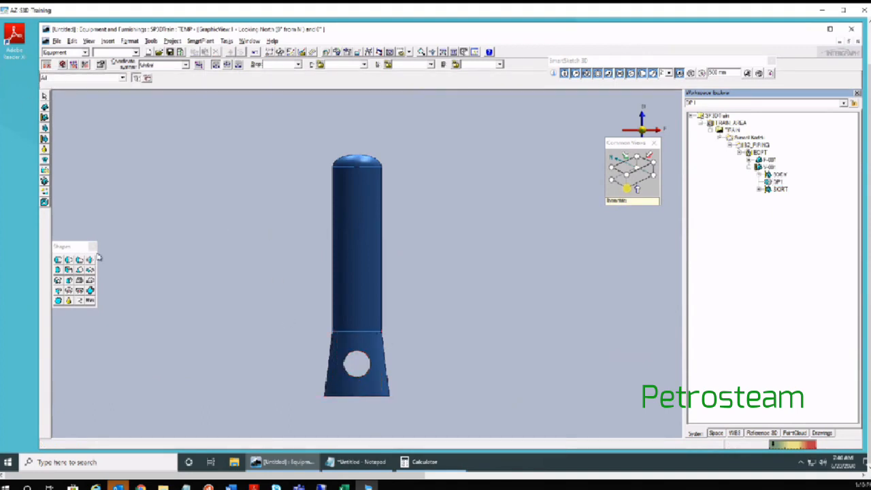
drag(72, 250, 85, 269)
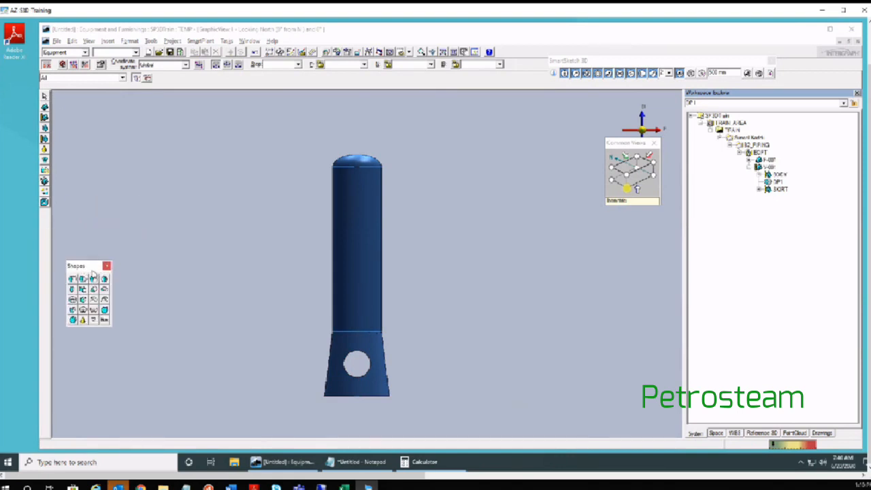
drag(91, 266, 60, 262)
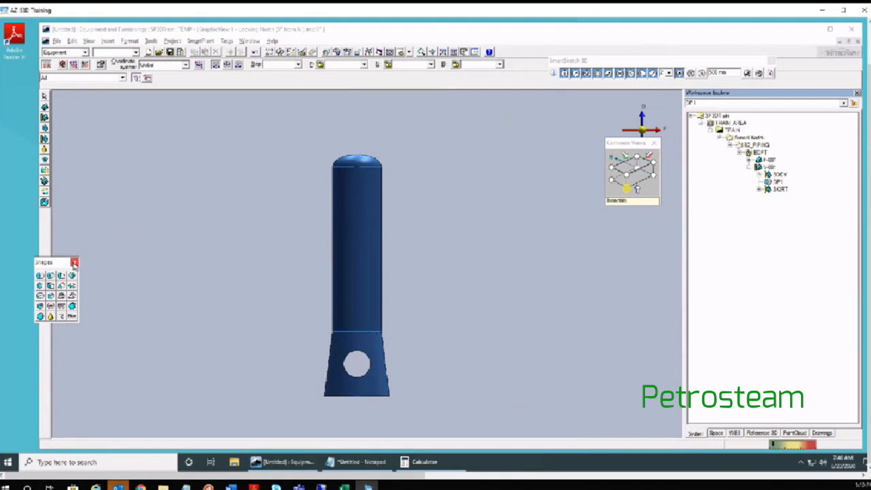
click(74, 262)
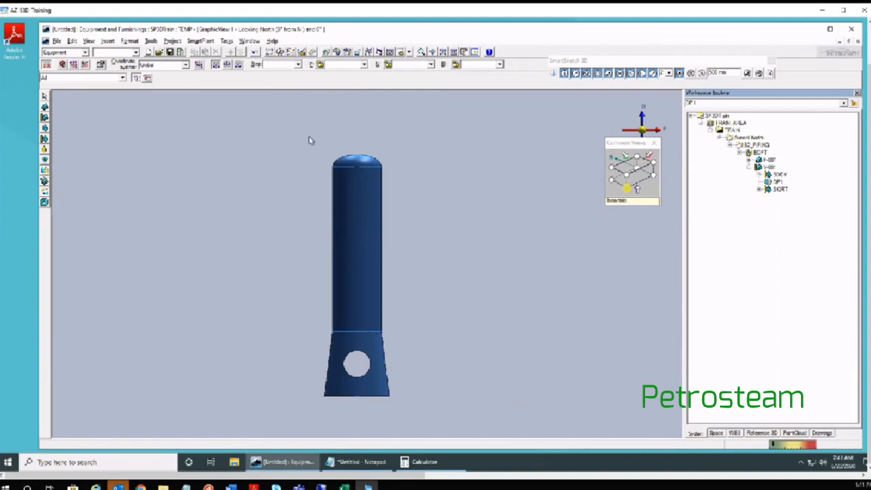
Step: Select datum shape DP1 and start placing a nozzle with DP1 as its parent
click(779, 182)
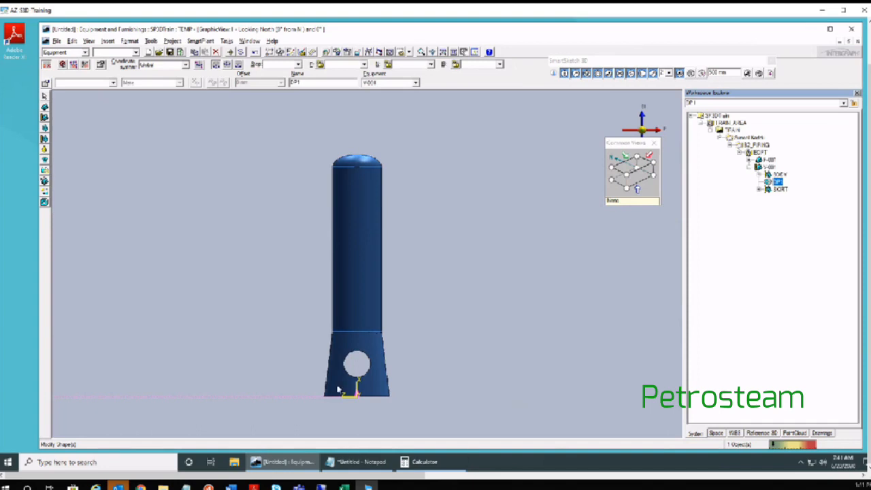
scroll(356, 396, up, 2)
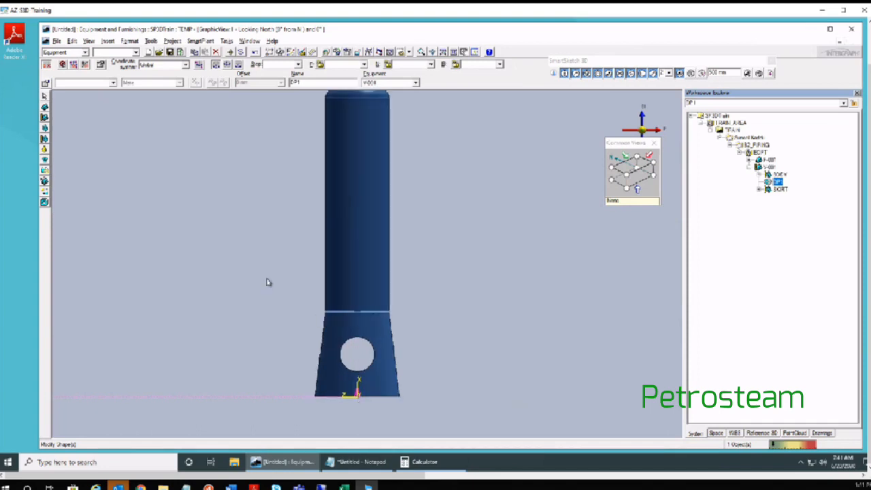
middle_drag(260, 252, 269, 267)
scroll(270, 268, up, 2)
scroll(272, 273, down, 3)
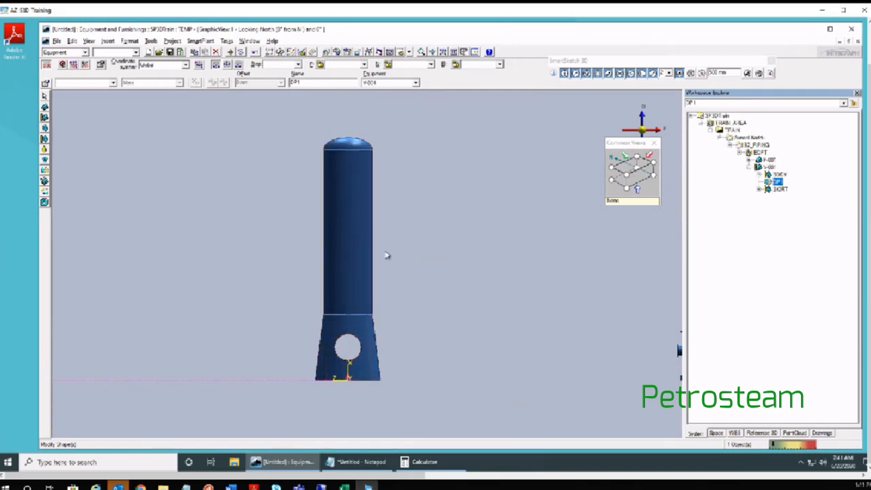
middle_drag(323, 319, 377, 315)
scroll(402, 341, up, 3)
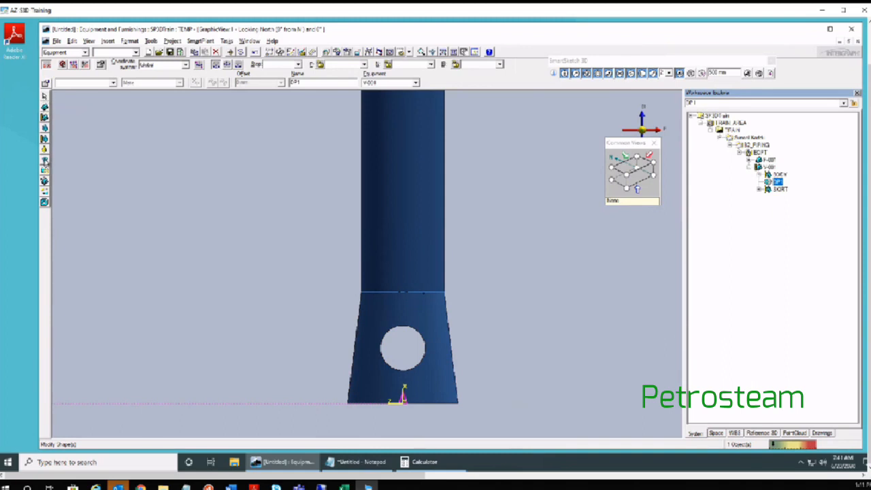
click(44, 168)
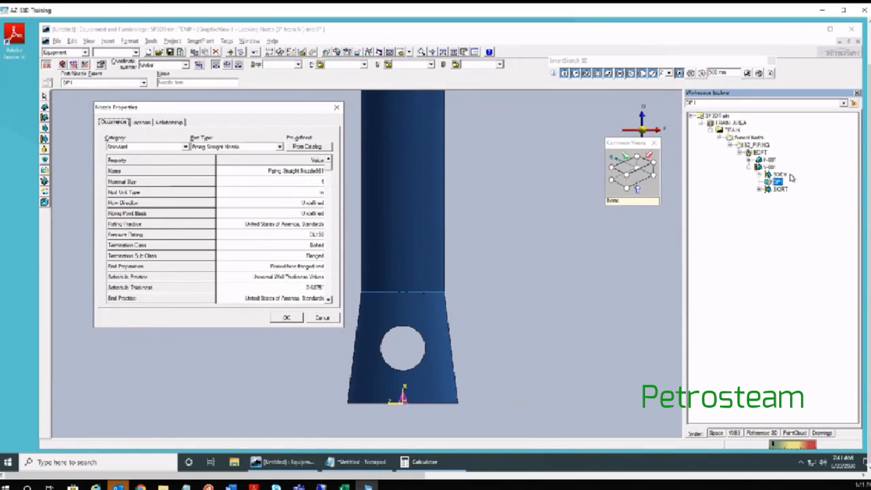
Step: Review the new nozzle's name and Piping Straight Nozzle part type in its occurrence properties
drag(155, 110, 118, 117)
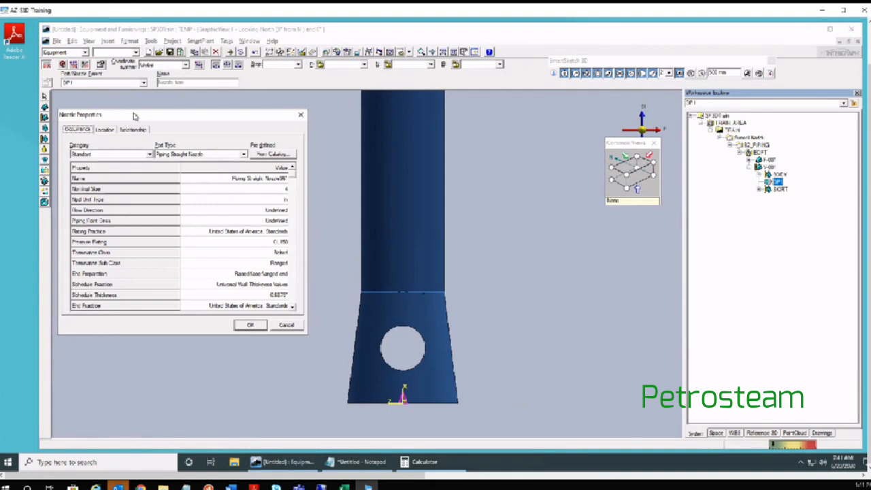
click(263, 178)
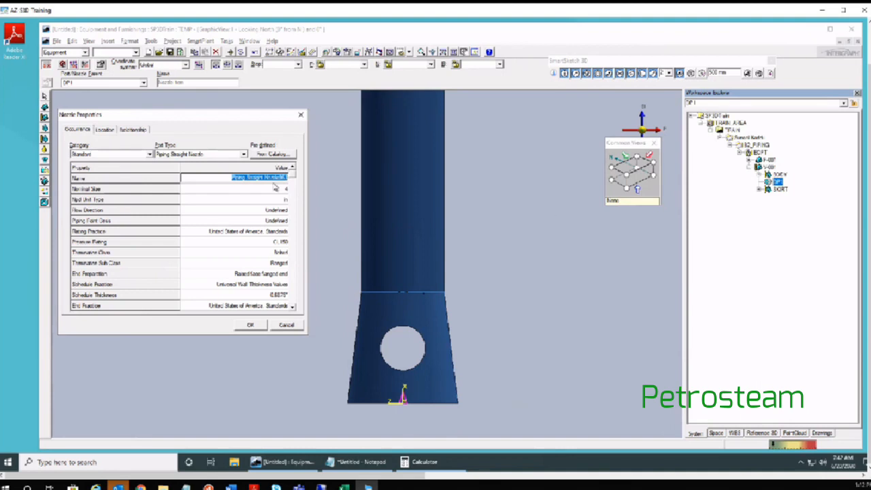
drag(222, 119, 215, 155)
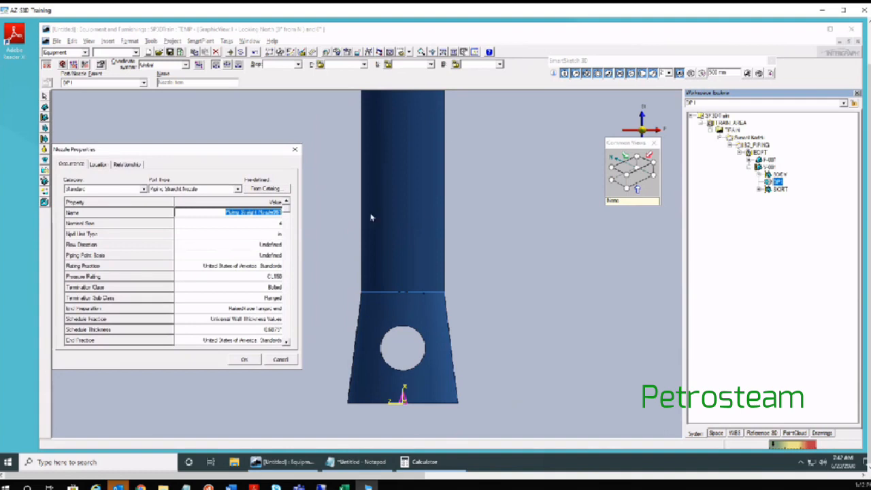
click(415, 62)
click(287, 149)
drag(225, 148, 230, 110)
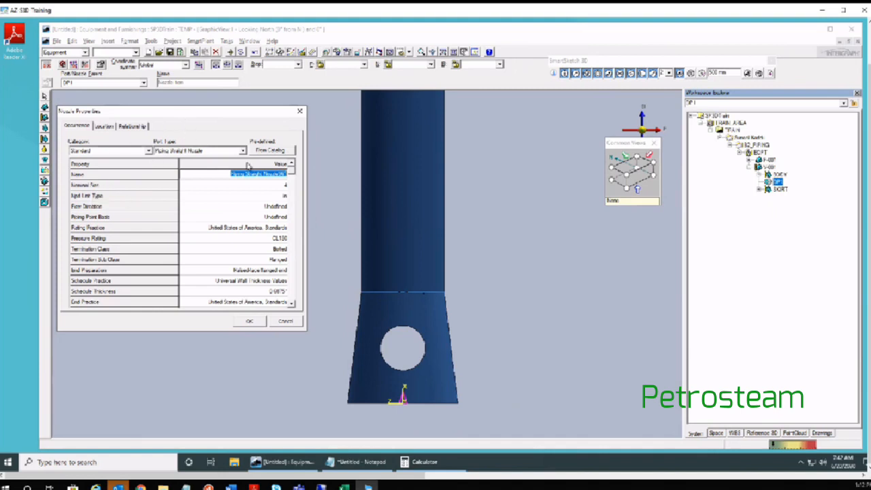
click(163, 151)
click(163, 151)
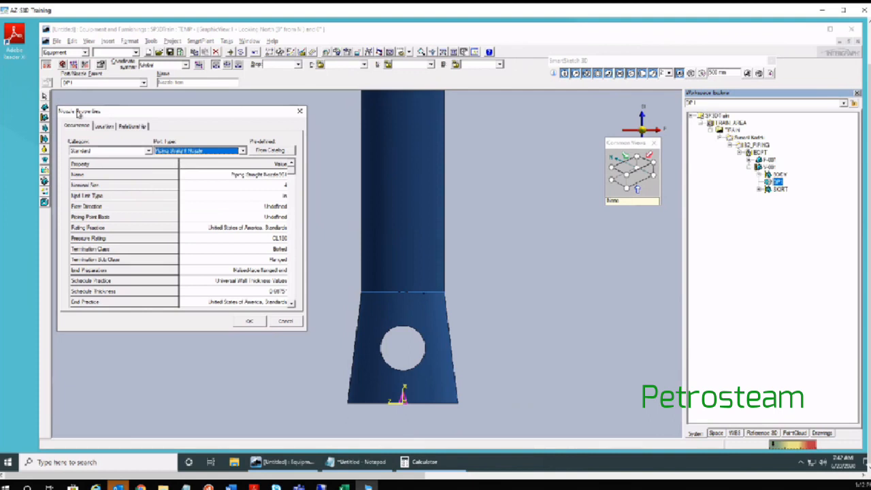
drag(71, 115, 77, 113)
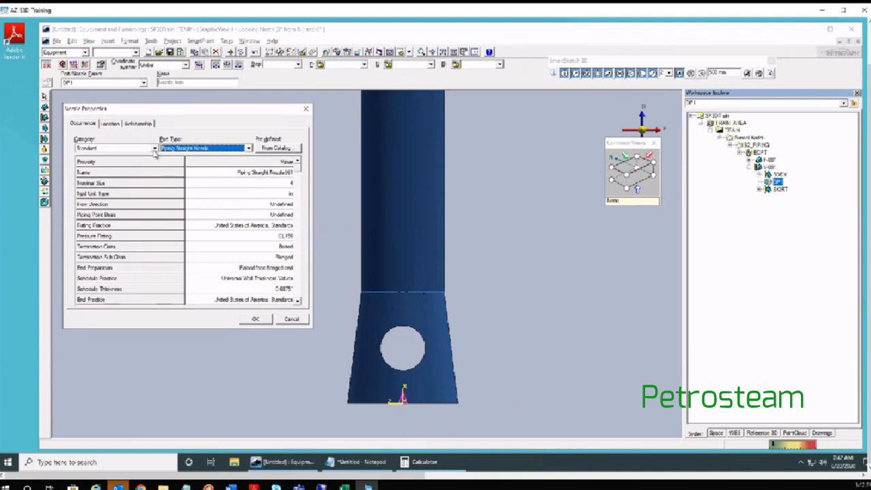
click(216, 147)
click(217, 147)
click(217, 147)
click(217, 147)
click(217, 147)
click(216, 147)
Step: Name the new piping straight nozzle N1
click(271, 173)
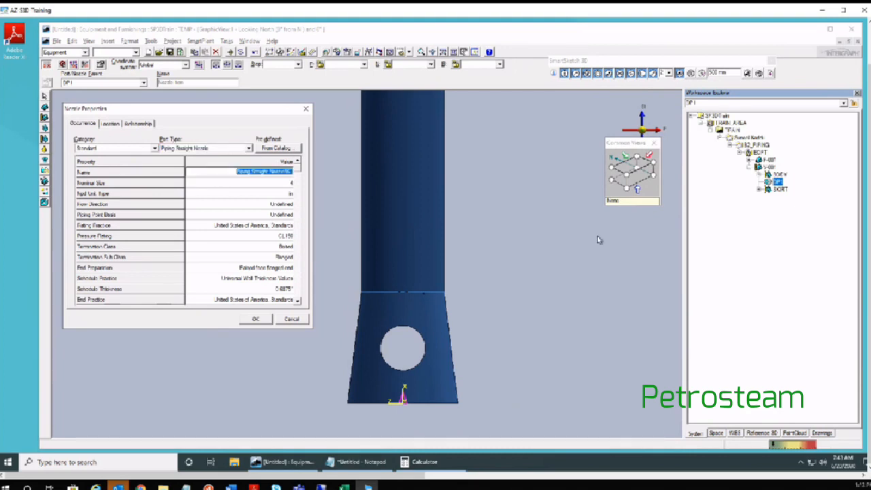
text(N)
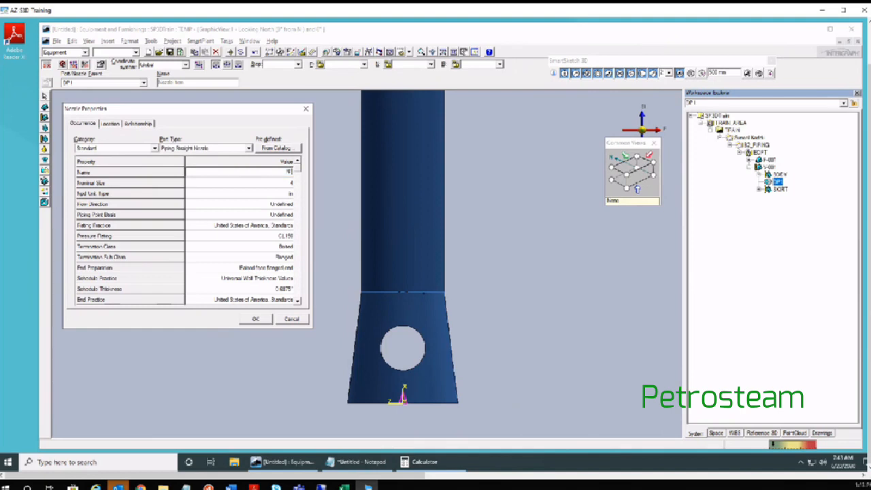
text(1)
key(Tab)
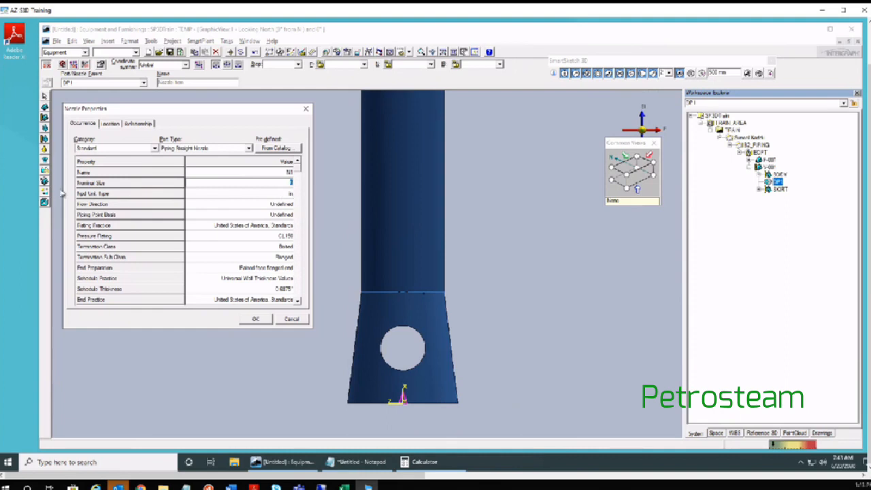
Step: Set the nominal size of nozzle N1 to 6 in
drag(290, 183, 298, 183)
text(6)
key(Tab)
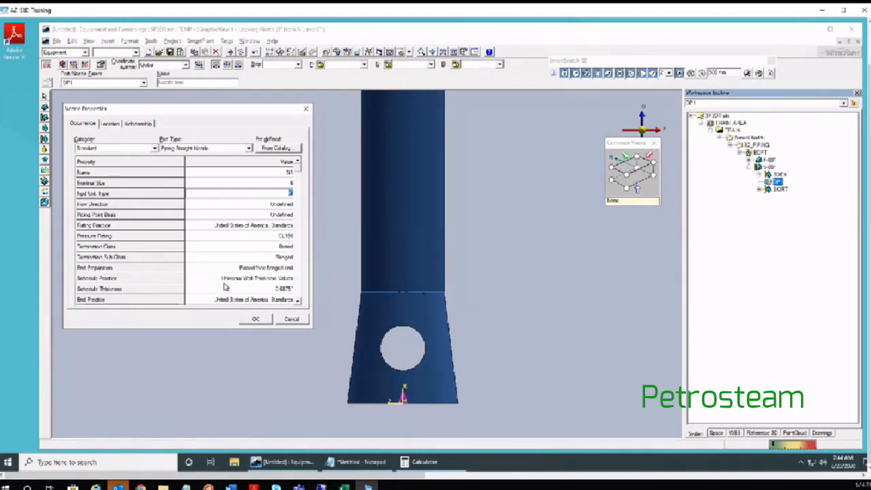
Step: Try the CL300 pressure rating for nozzle N1, and return the rating to CL150
click(286, 237)
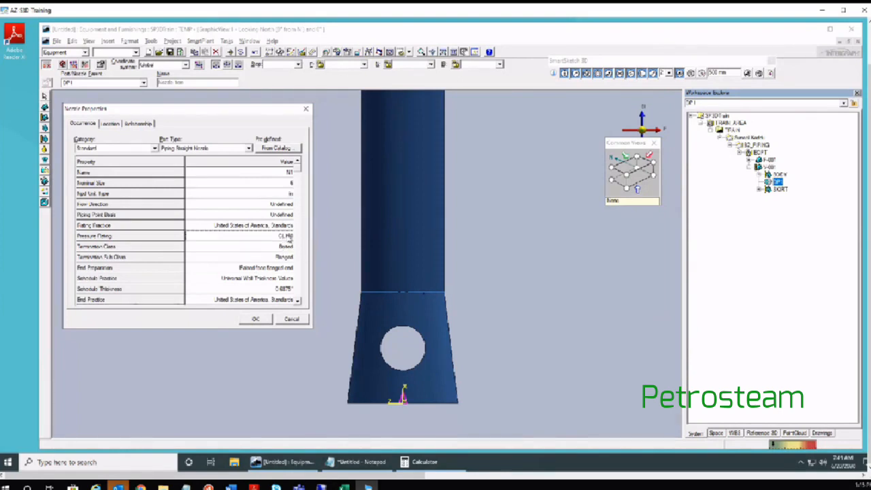
click(289, 235)
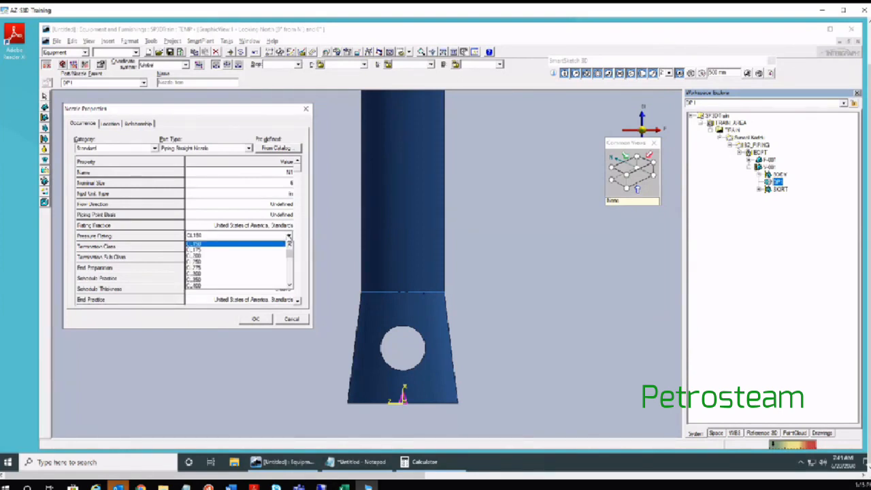
click(205, 273)
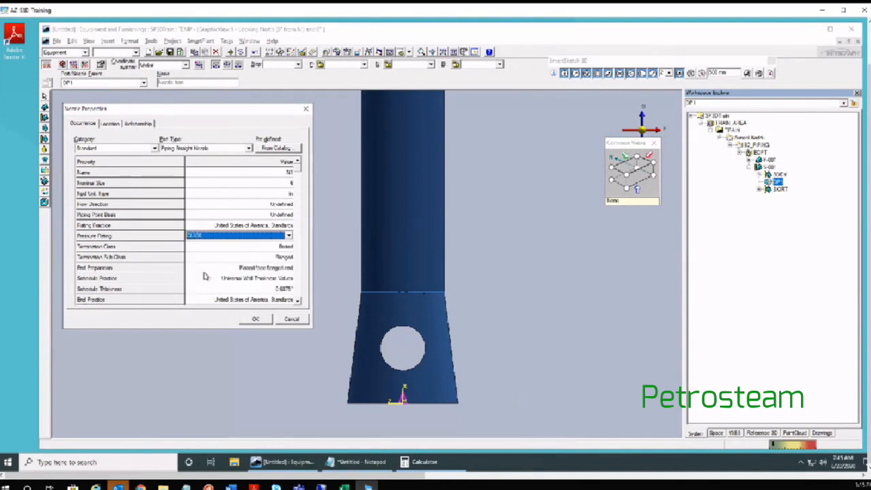
click(289, 236)
scroll(290, 253, up, 5)
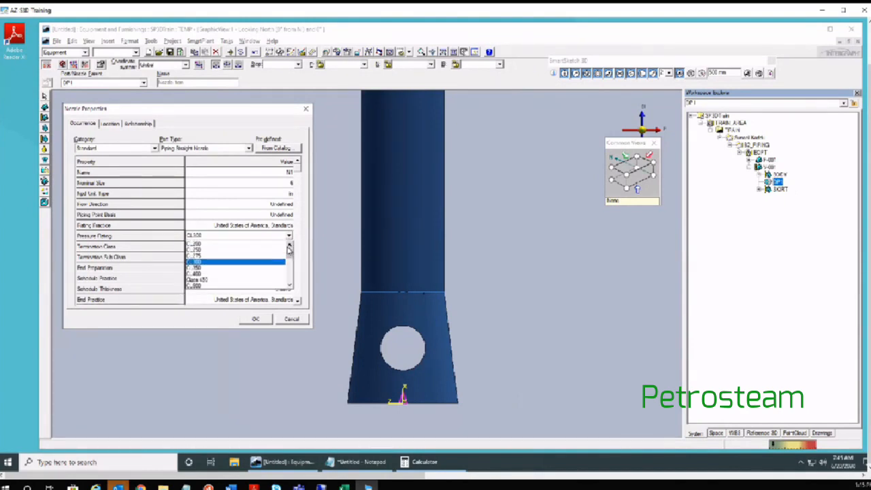
click(204, 243)
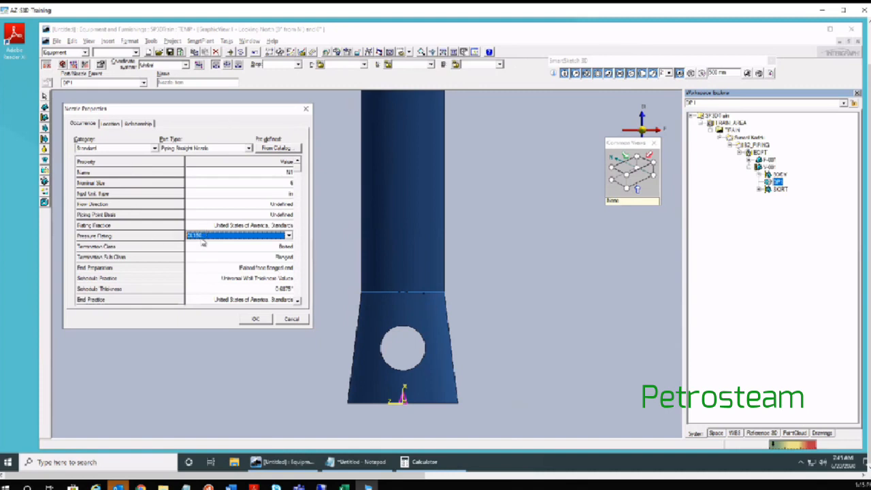
Step: Set the placement type of nozzle N1 to Radial in its location properties
drag(140, 110, 144, 110)
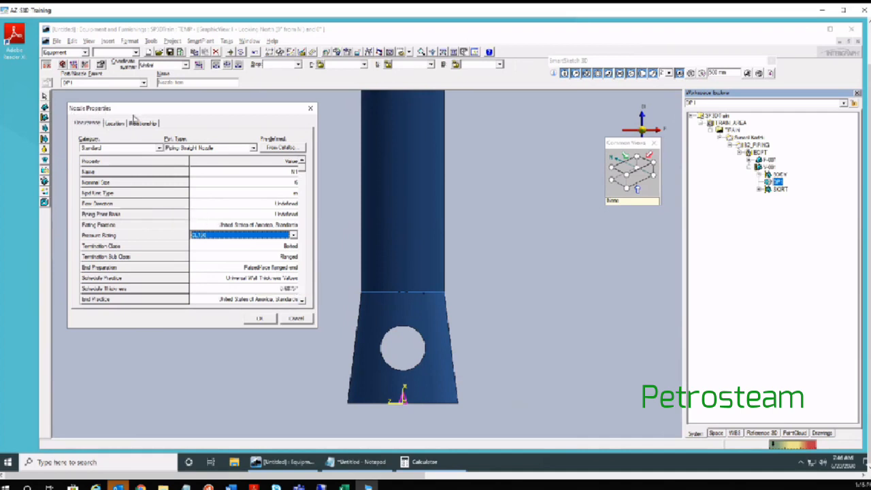
click(113, 124)
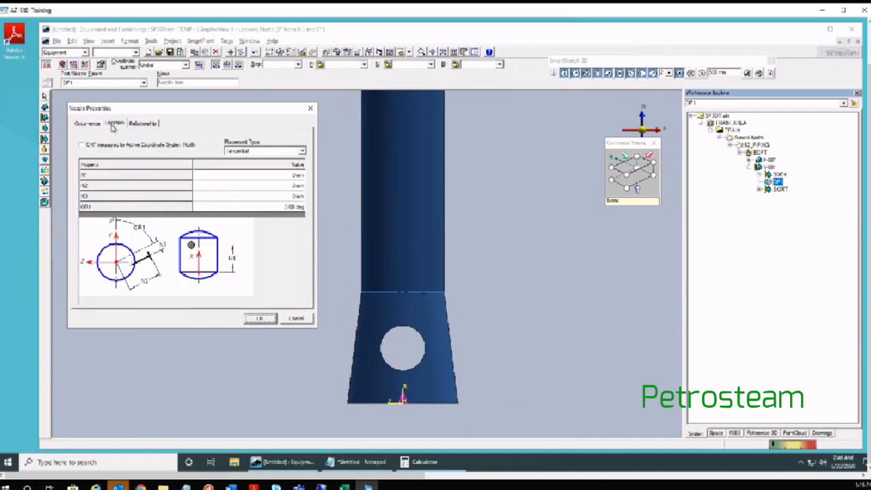
click(92, 123)
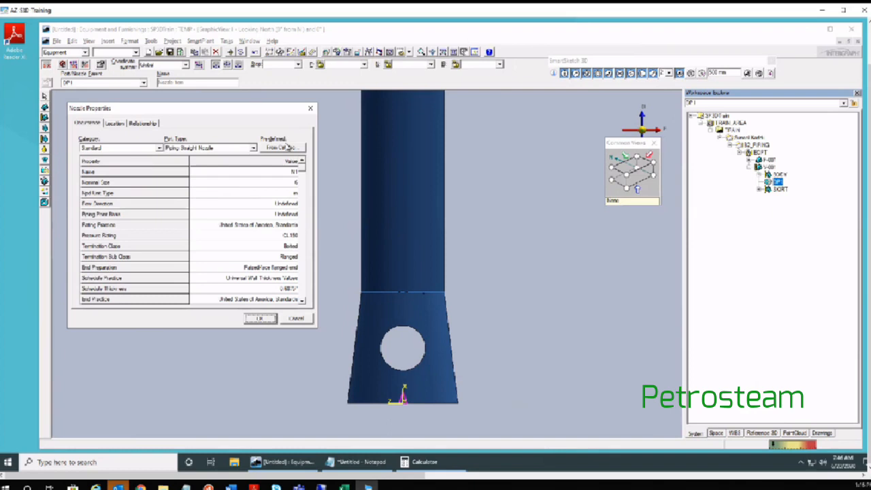
click(115, 124)
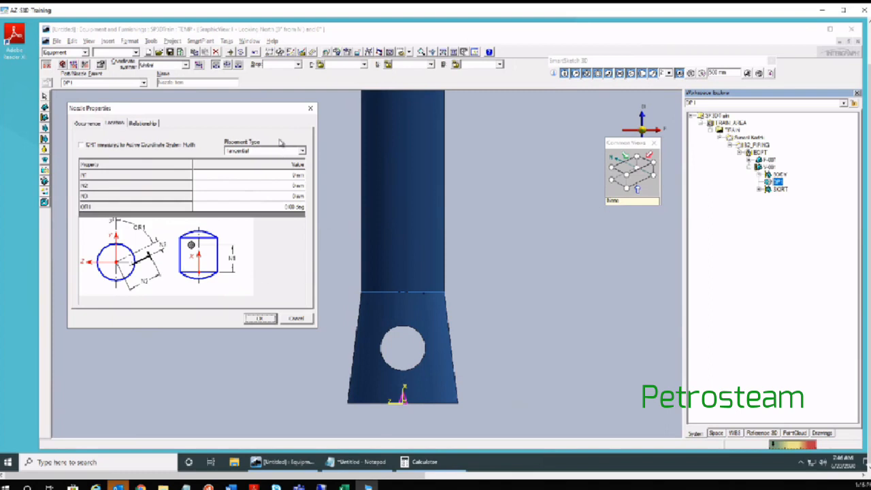
click(239, 153)
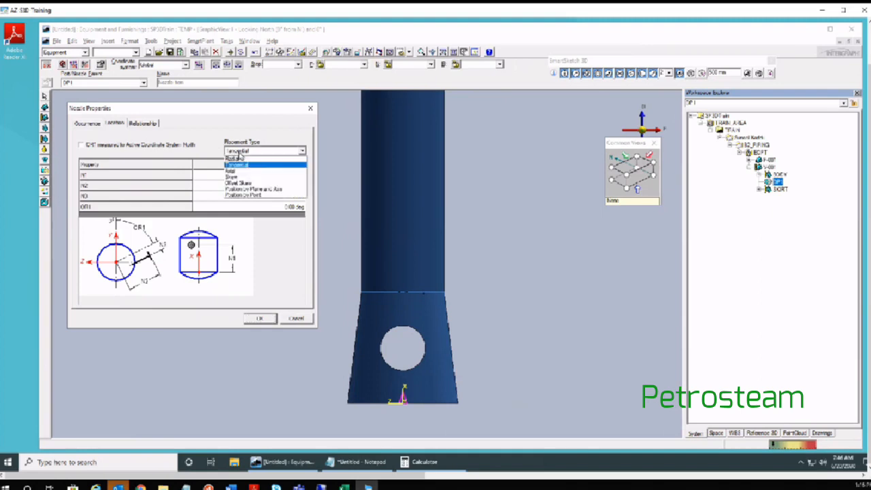
click(240, 162)
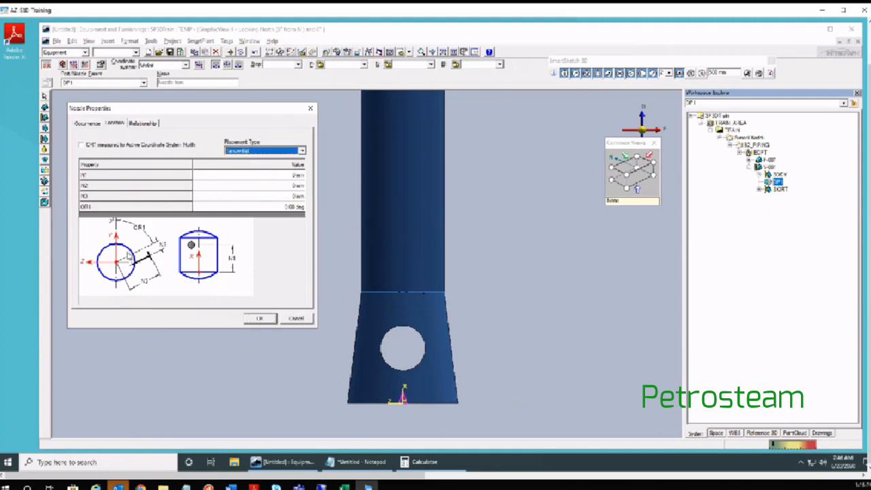
click(251, 155)
click(238, 159)
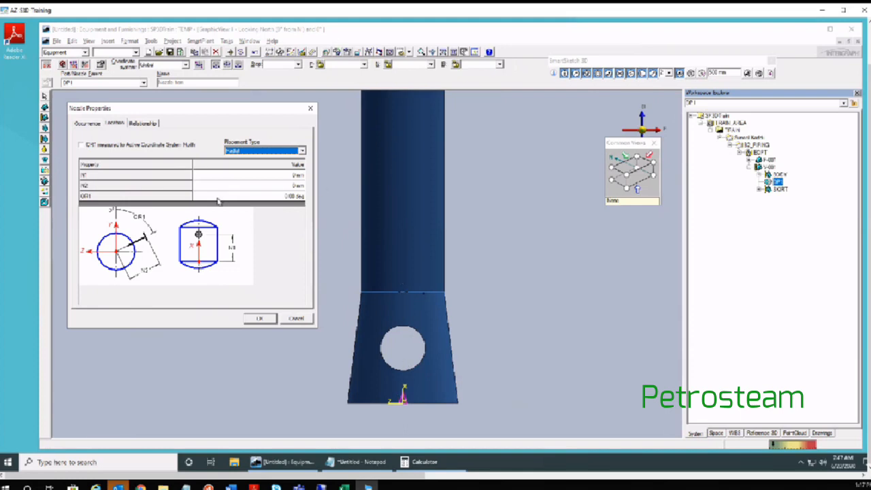
Step: Set the nozzle's N1 distance to 5000 mm and its N2 distance to 950 mm
click(298, 176)
text(600)
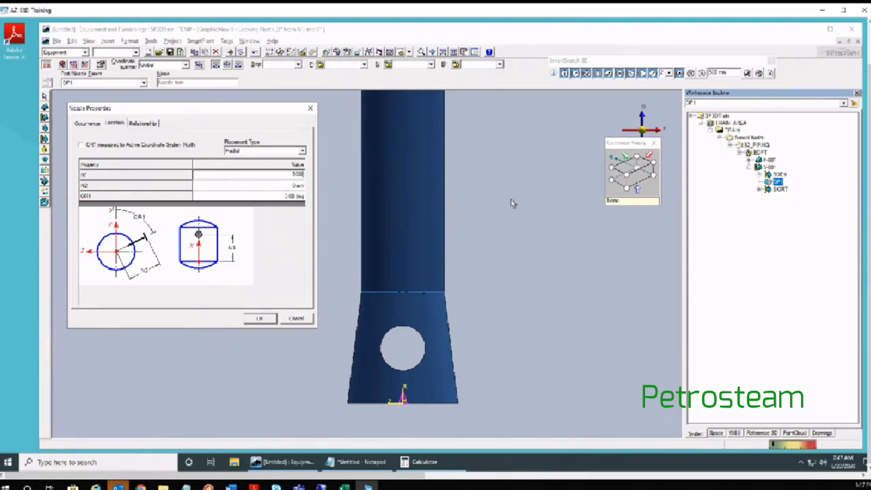
key(Tab)
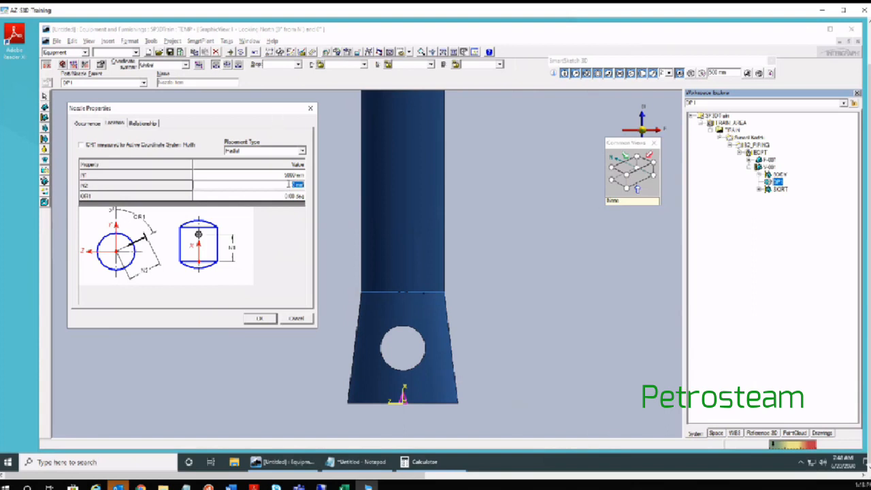
text(50)
key(Tab)
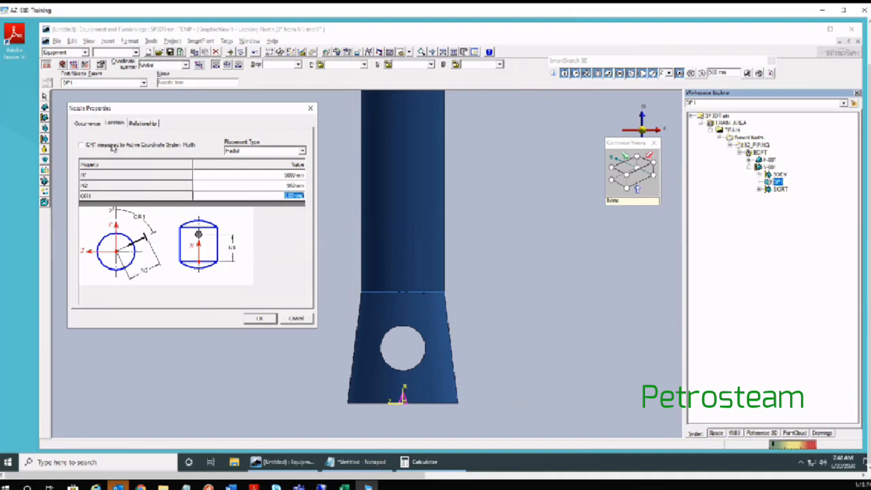
Step: Review the nozzle's occurrence properties, its placement type and the N2 distance in the location diagram
drag(213, 111, 227, 122)
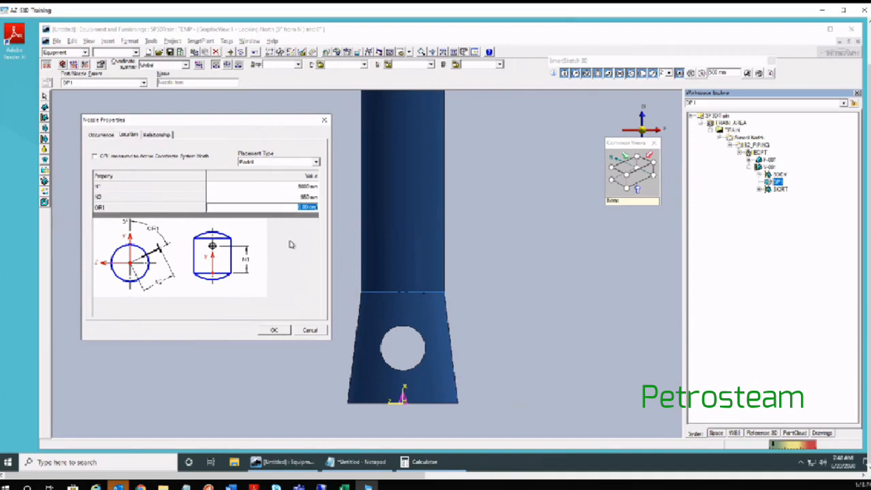
drag(191, 132, 182, 130)
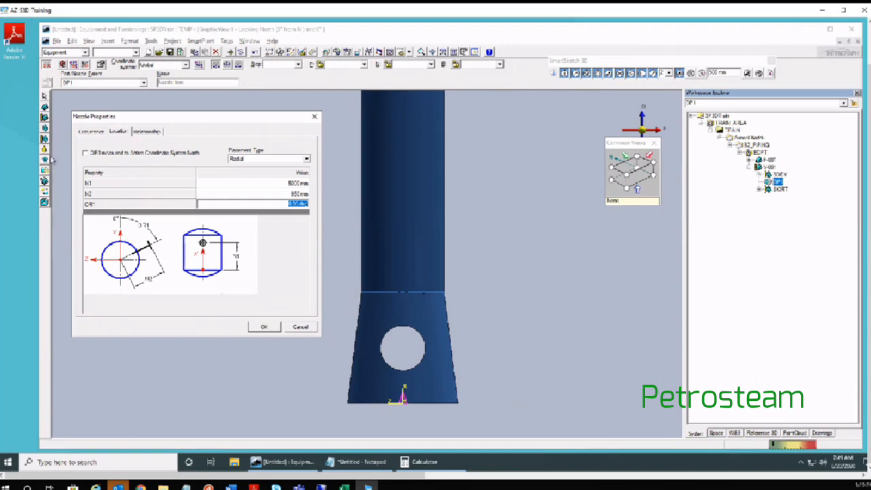
click(92, 131)
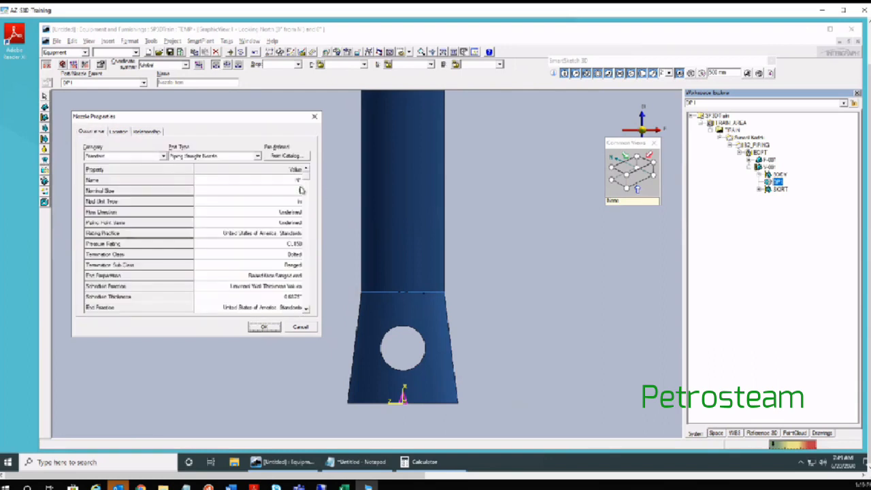
click(298, 223)
click(119, 132)
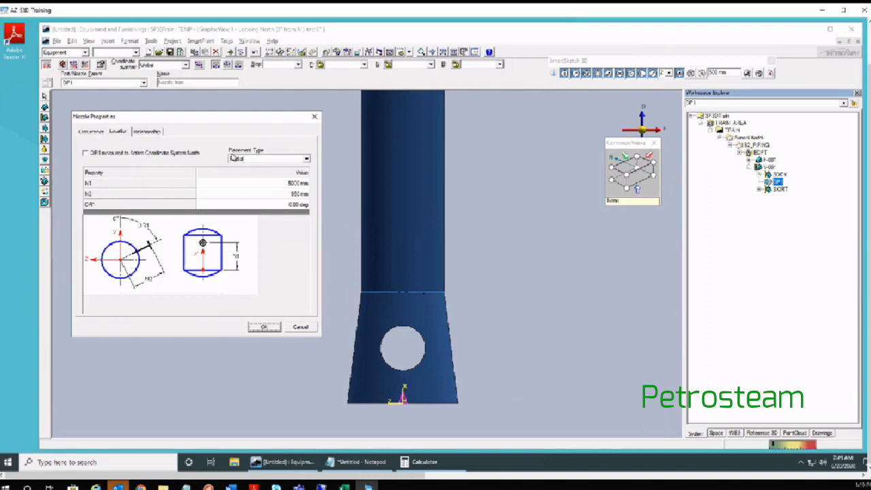
click(289, 161)
click(289, 161)
click(289, 160)
click(290, 160)
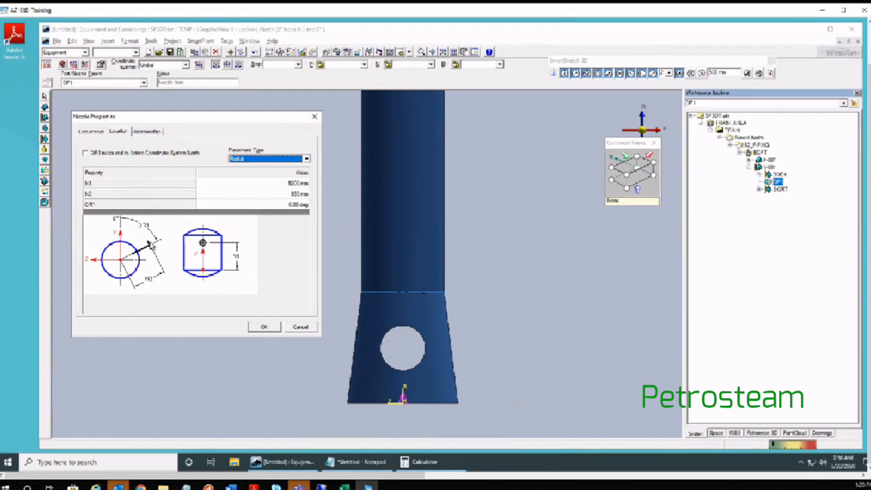
click(296, 194)
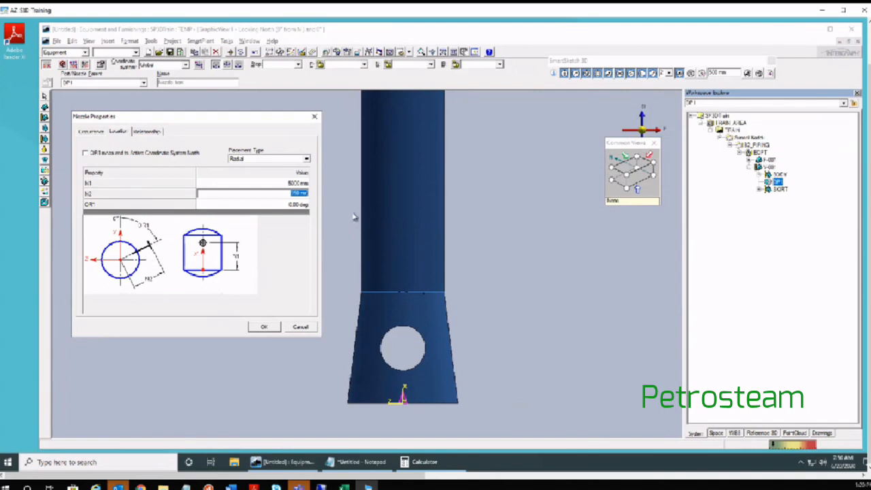
Step: Set the nozzle's OR1 orientation to 90 degrees and accept the properties to place nozzle N1 on the vessel
click(296, 204)
text(45)
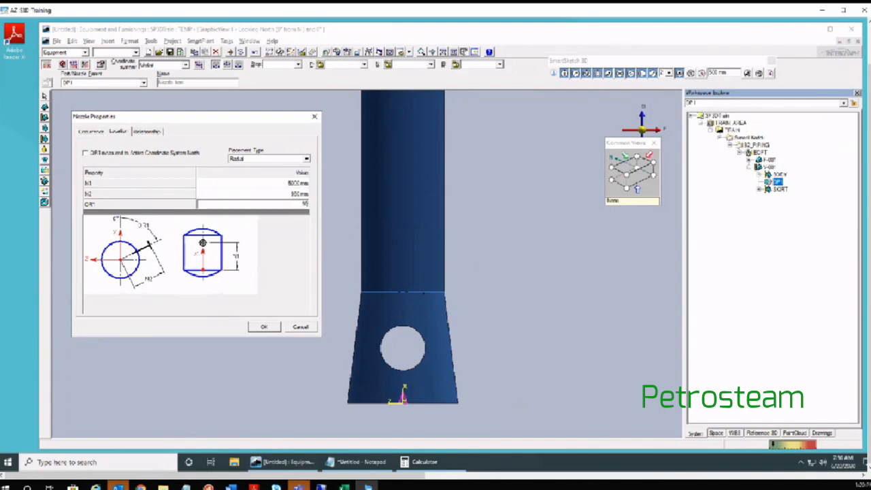
key(Tab)
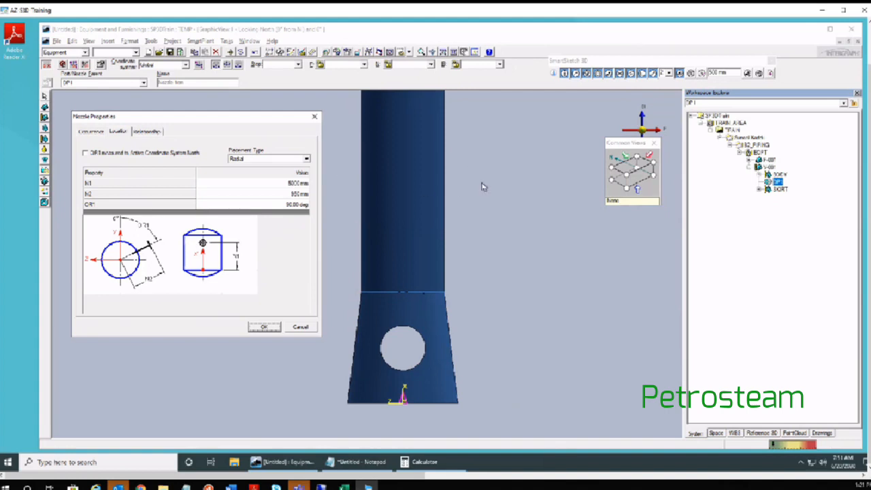
click(117, 131)
click(92, 132)
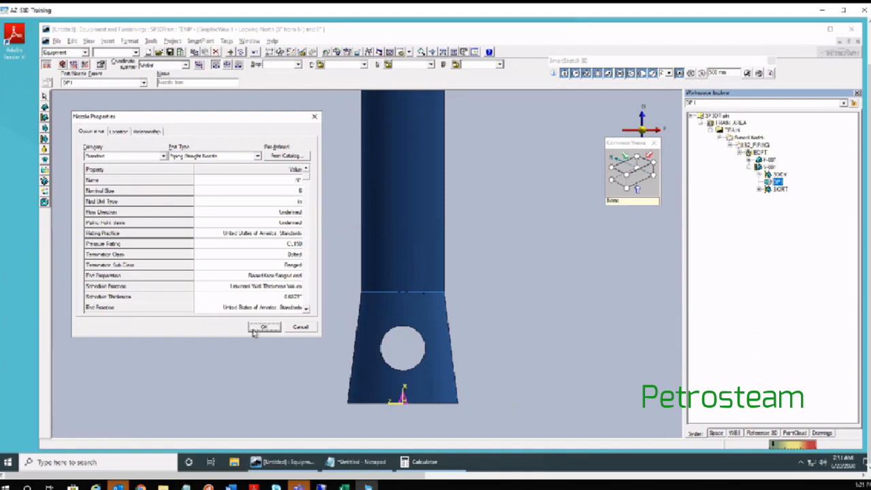
click(119, 131)
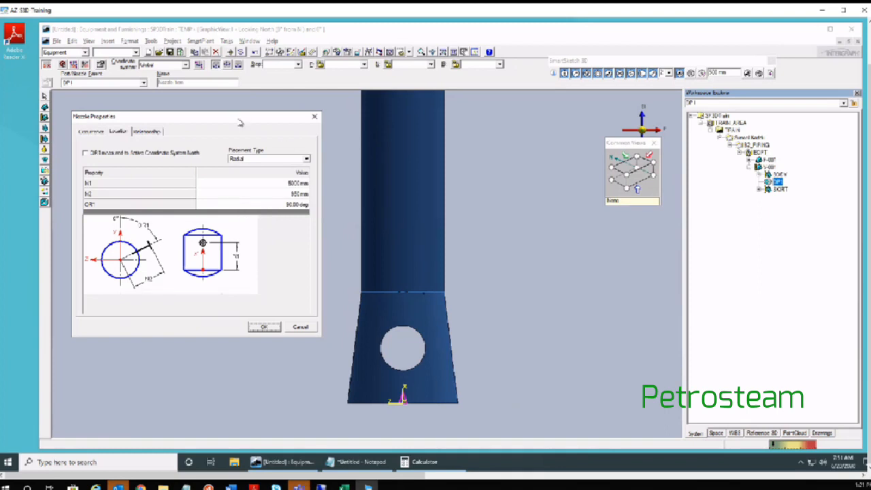
drag(236, 120, 210, 126)
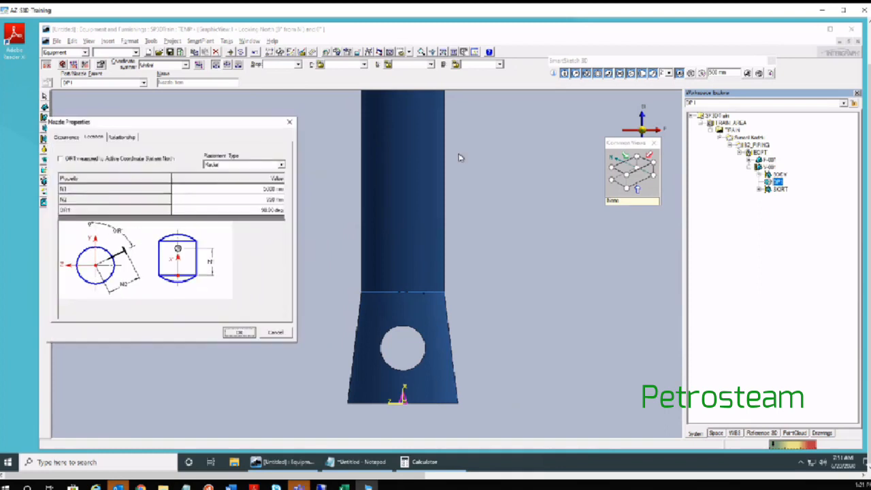
click(238, 333)
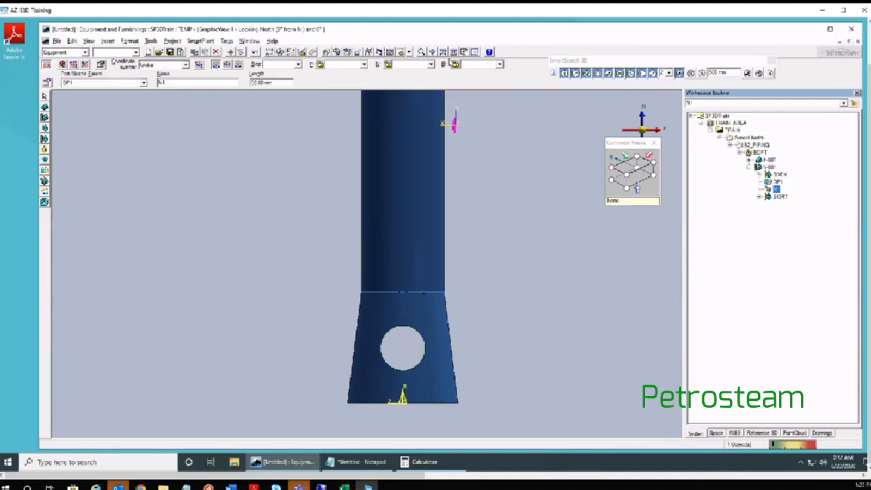
Step: Examine the placed nozzle N1 up close, against the whole vessel, and from the top view
click(453, 52)
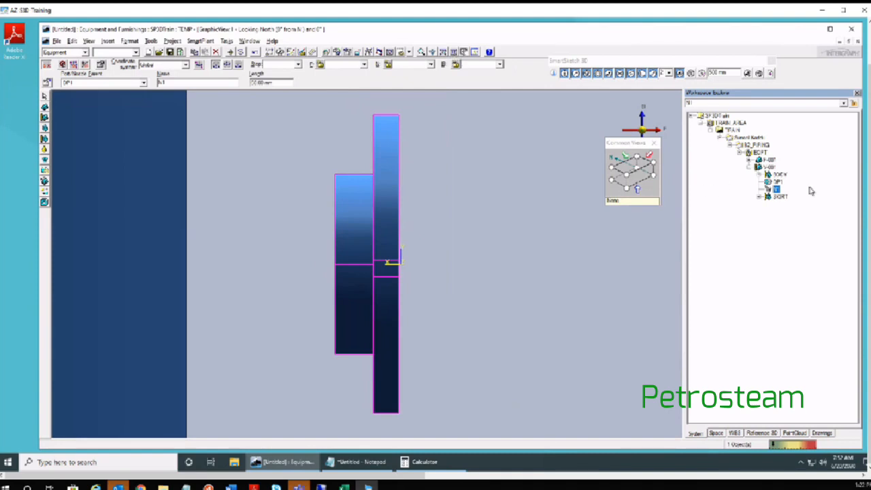
scroll(460, 272, down, 5)
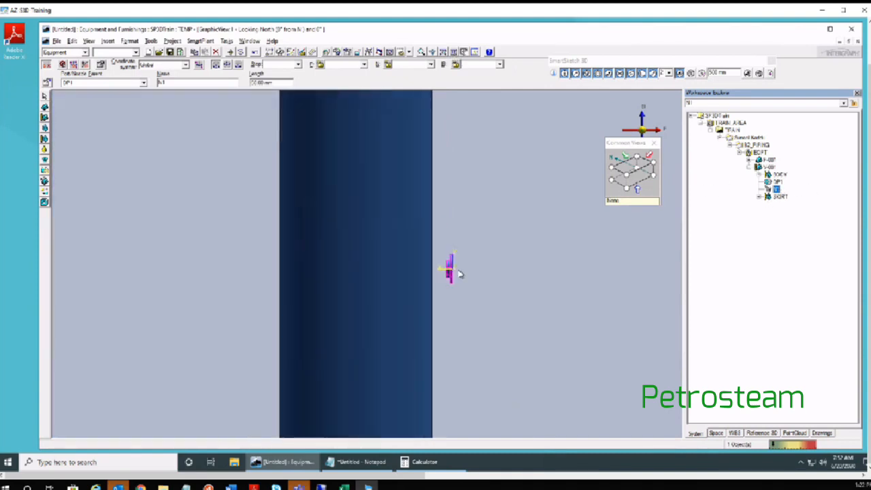
scroll(459, 271, down, 3)
middle_drag(473, 344, 421, 264)
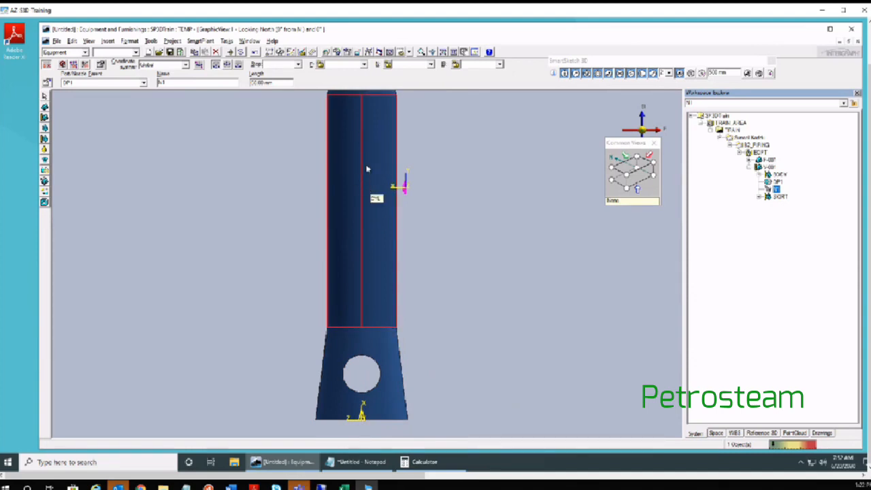
click(409, 53)
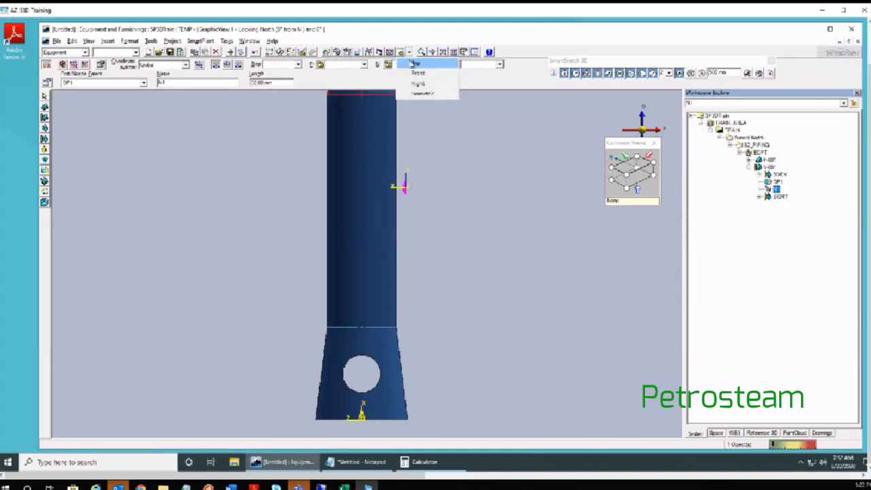
click(414, 63)
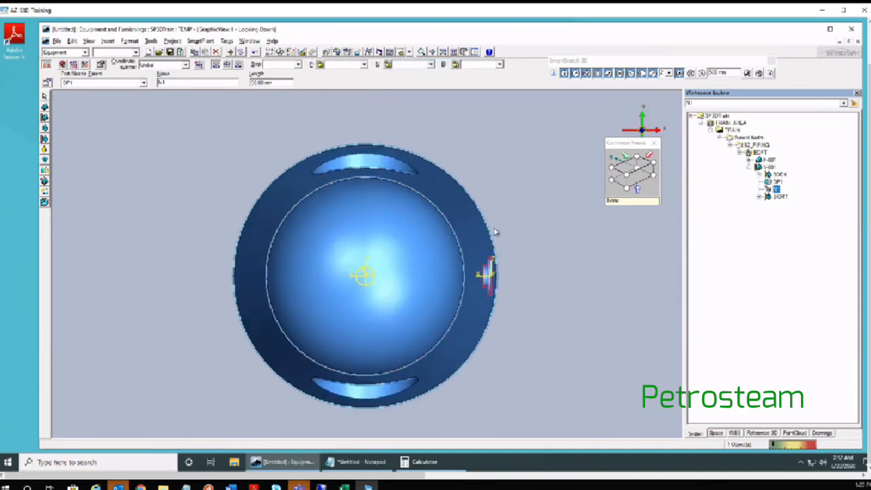
scroll(492, 298, up, 1)
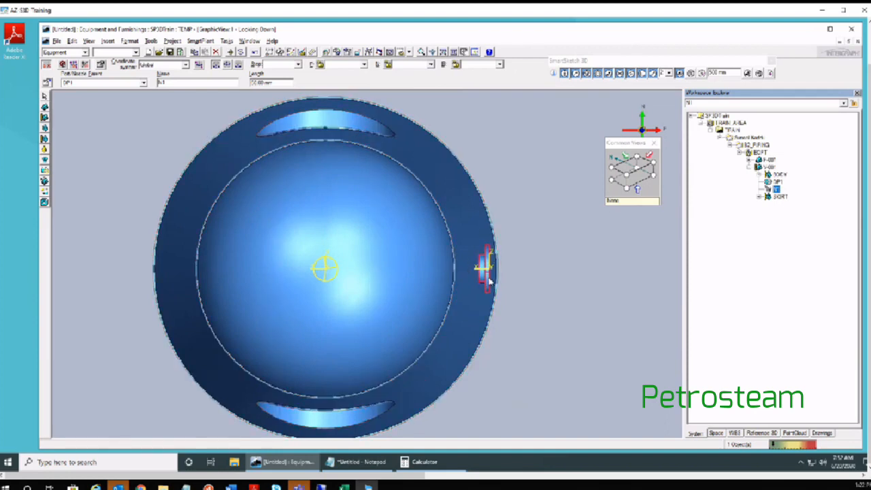
scroll(487, 279, up, 2)
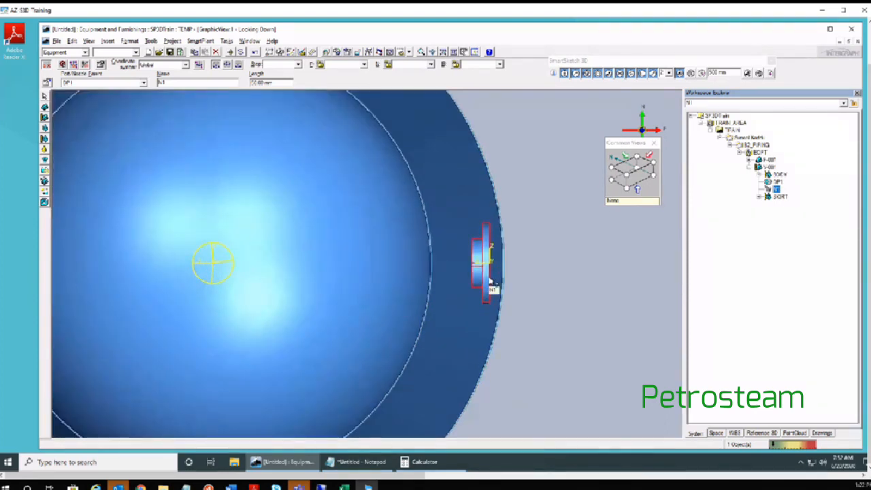
Step: Examine the gap between nozzle N1 and the vessel shell in the top and front views
scroll(488, 280, down, 3)
scroll(488, 281, up, 3)
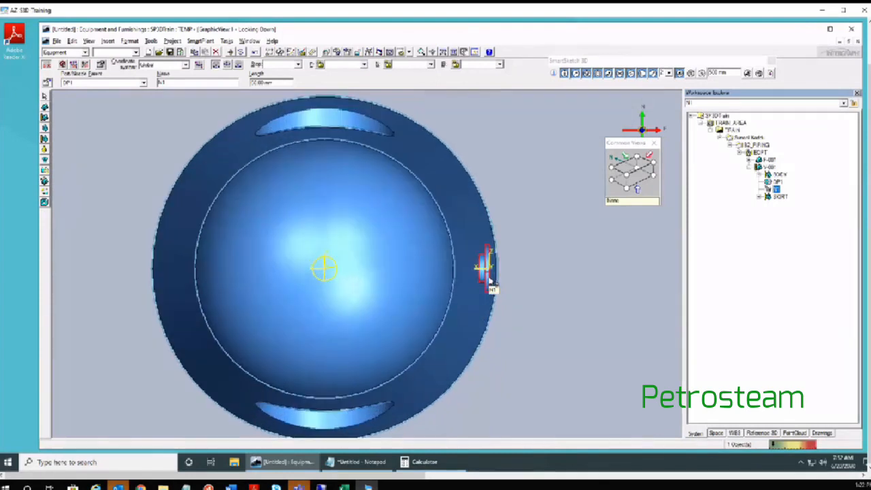
click(409, 53)
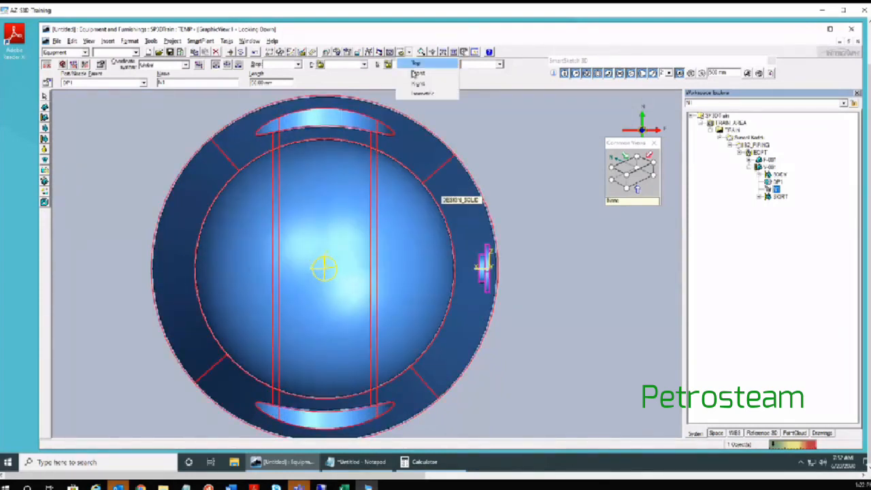
click(416, 73)
scroll(425, 255, down, 3)
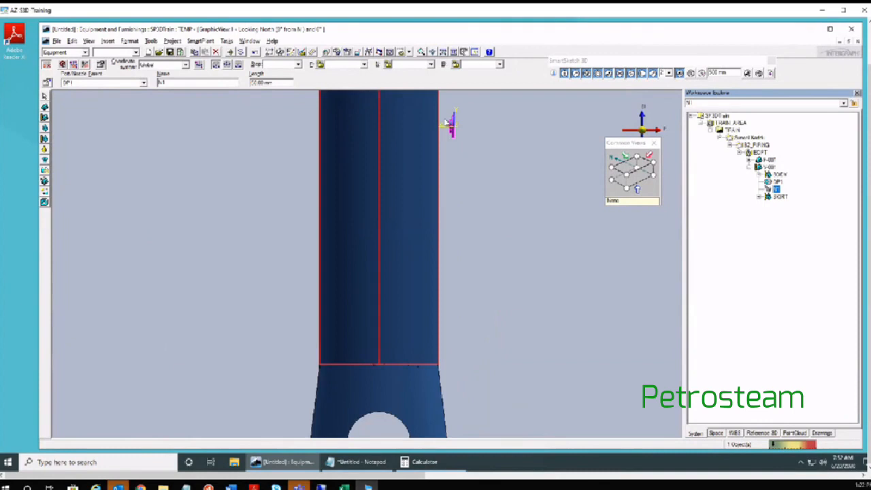
middle_drag(446, 107, 443, 227)
scroll(449, 229, up, 3)
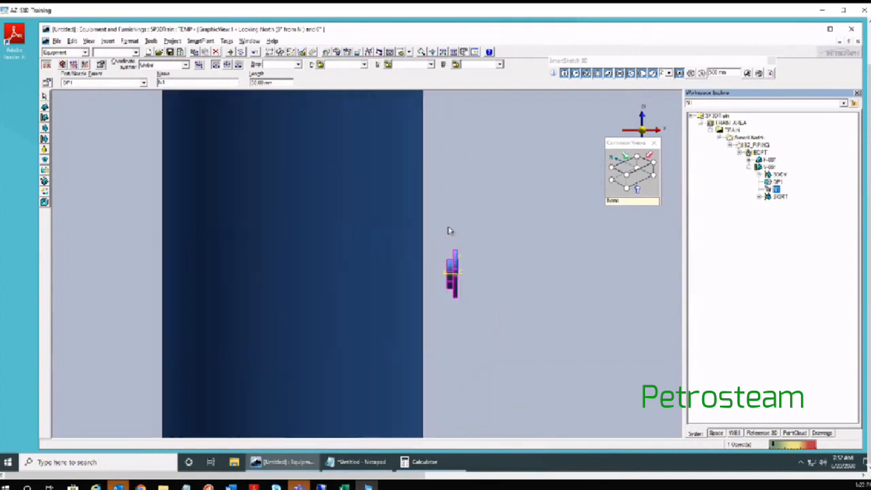
middle_drag(404, 270, 486, 248)
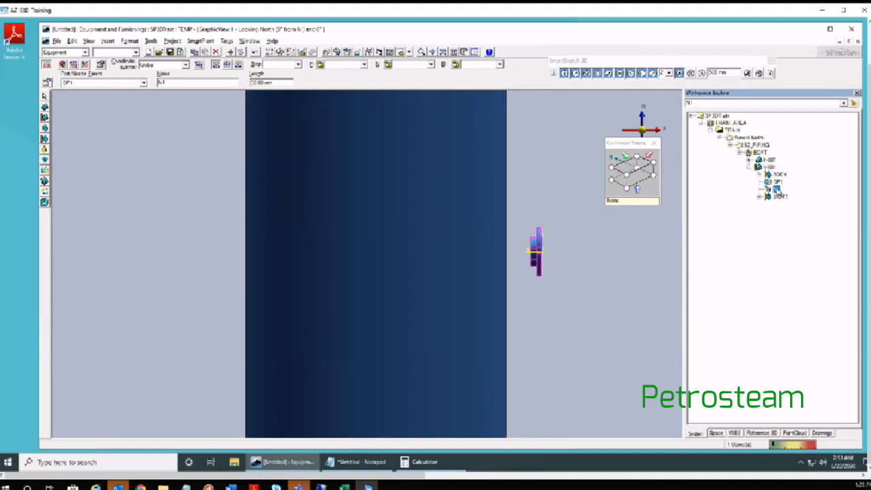
Step: Open nozzle N1's occurrence properties, set the nozzle length to 250 mm and apply the change
click(566, 174)
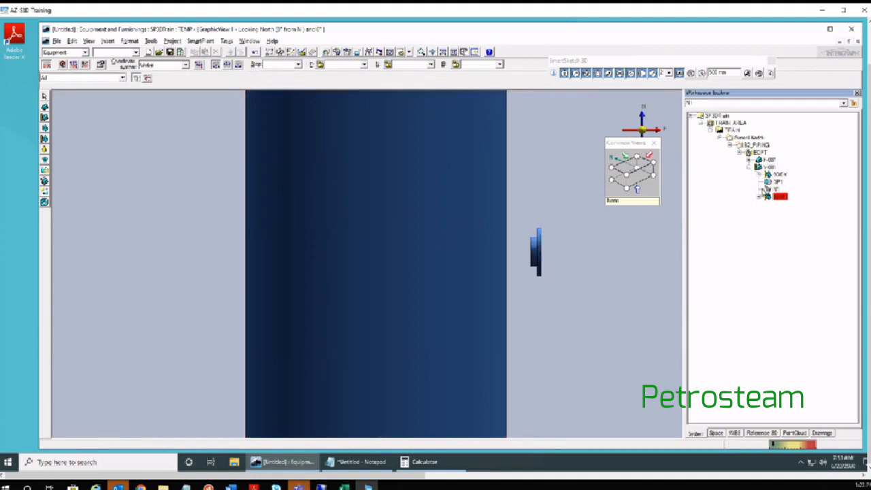
click(776, 190)
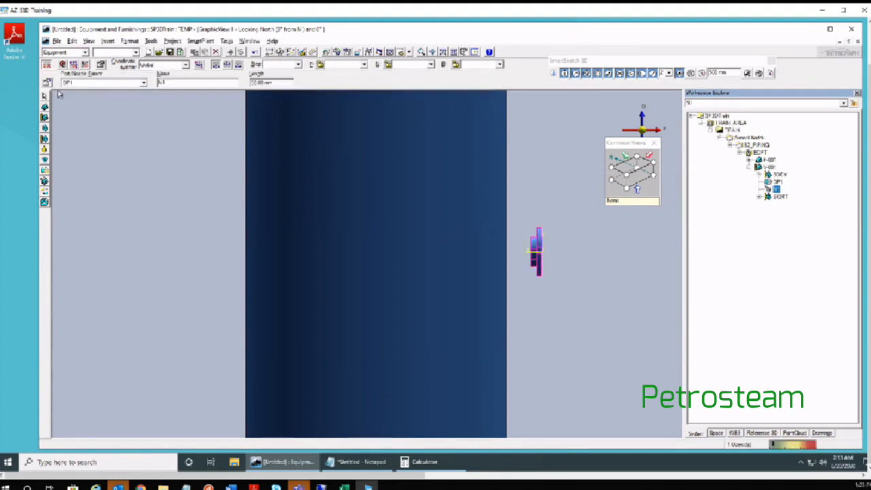
click(47, 83)
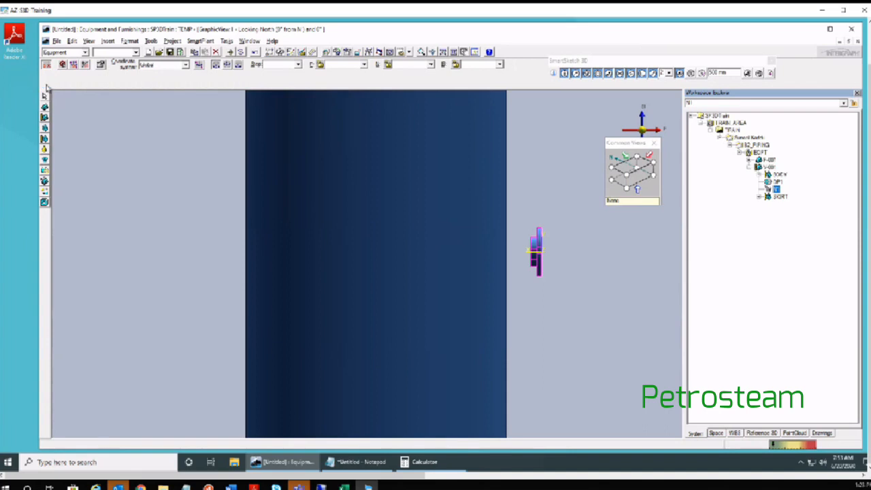
drag(110, 127, 118, 122)
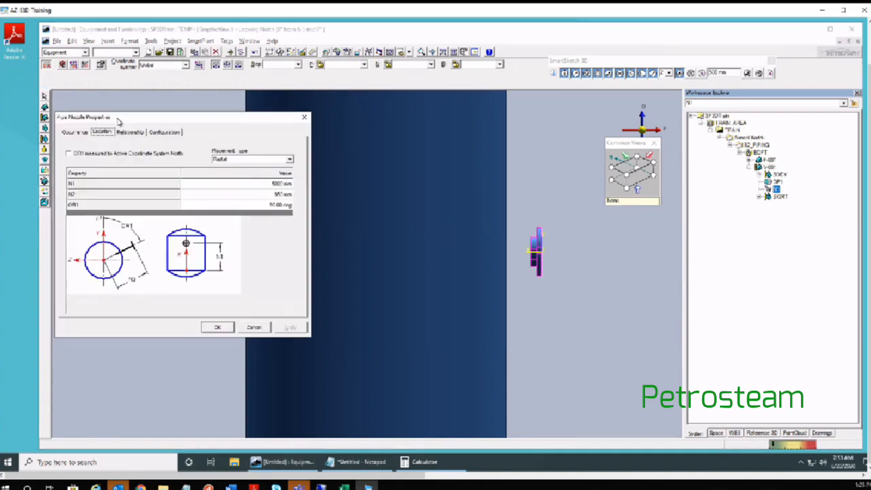
click(75, 133)
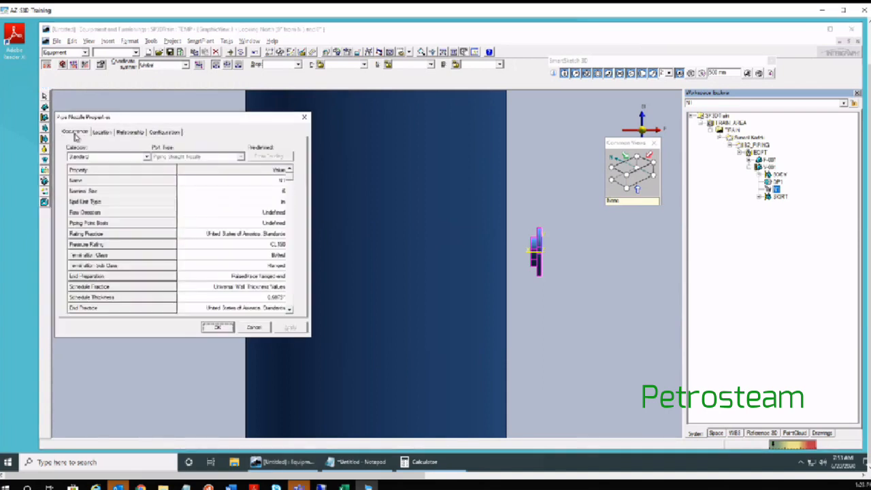
click(342, 228)
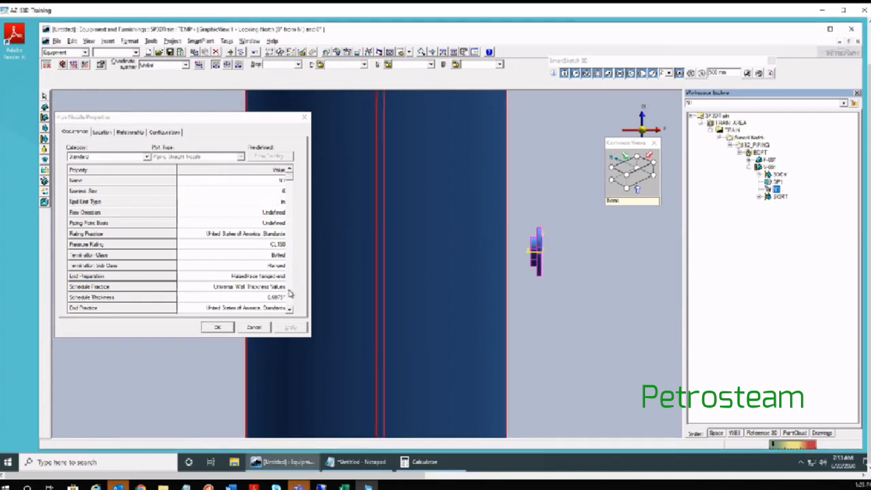
click(291, 213)
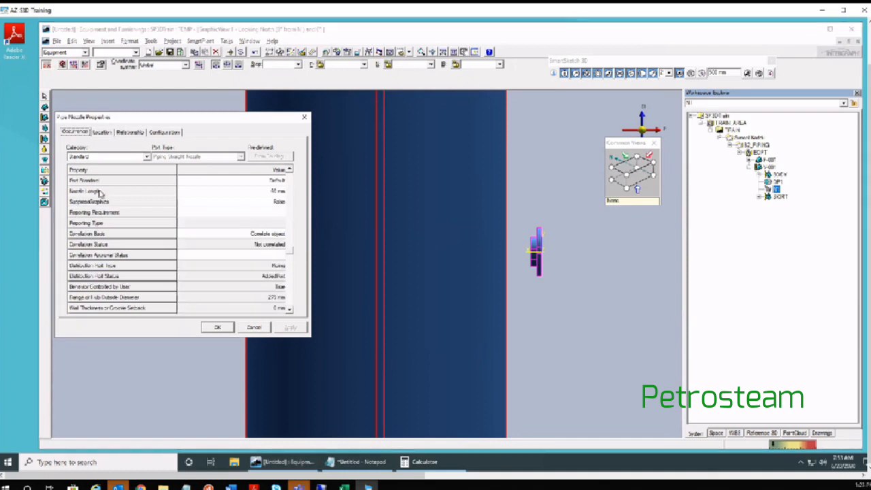
click(278, 191)
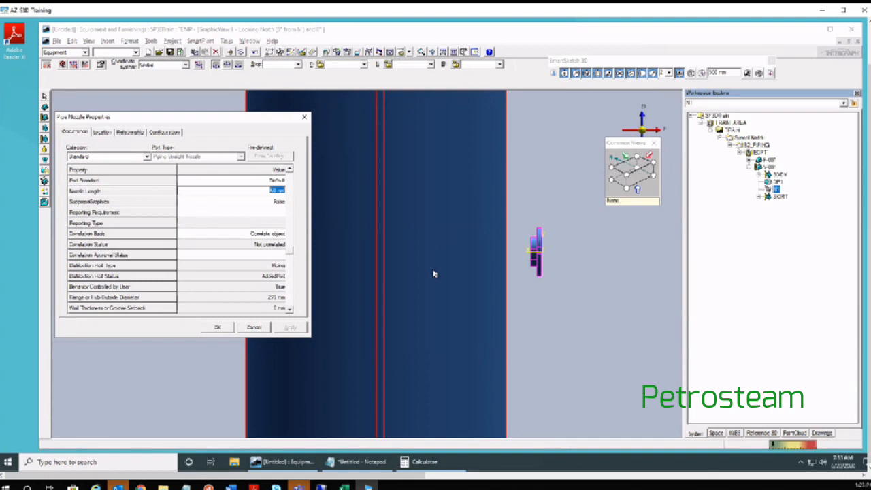
click(531, 256)
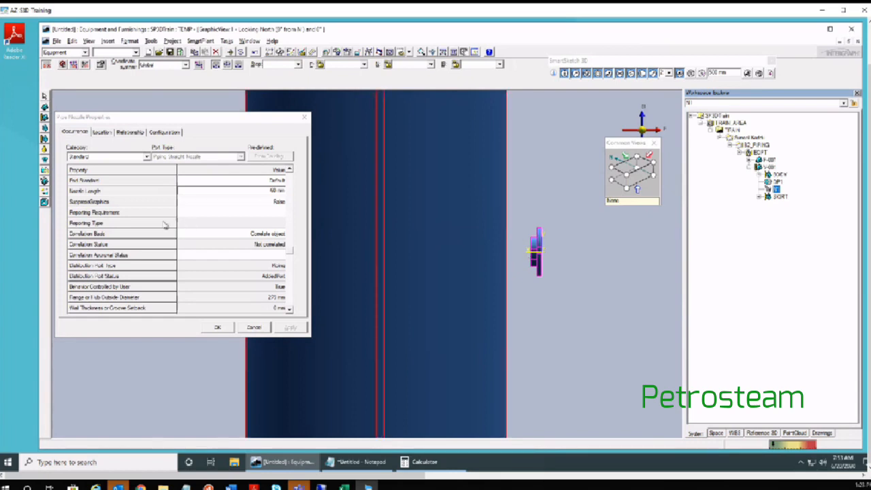
click(268, 191)
text(250)
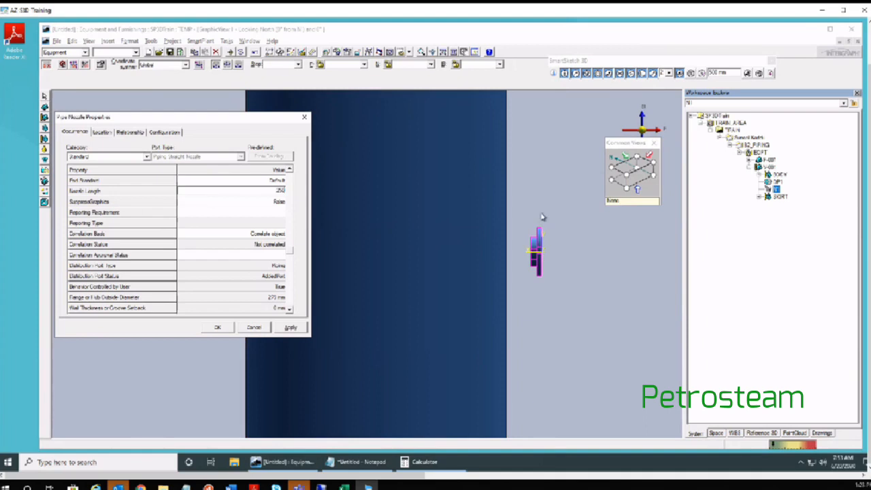
click(541, 252)
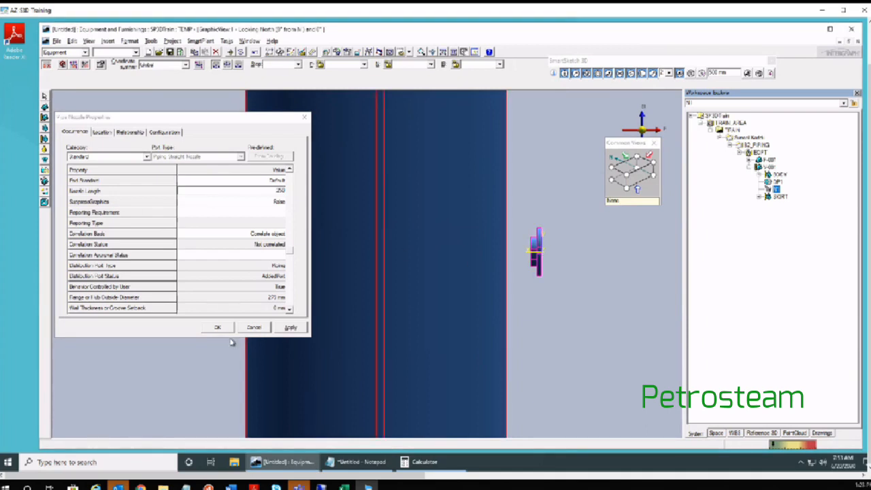
click(291, 329)
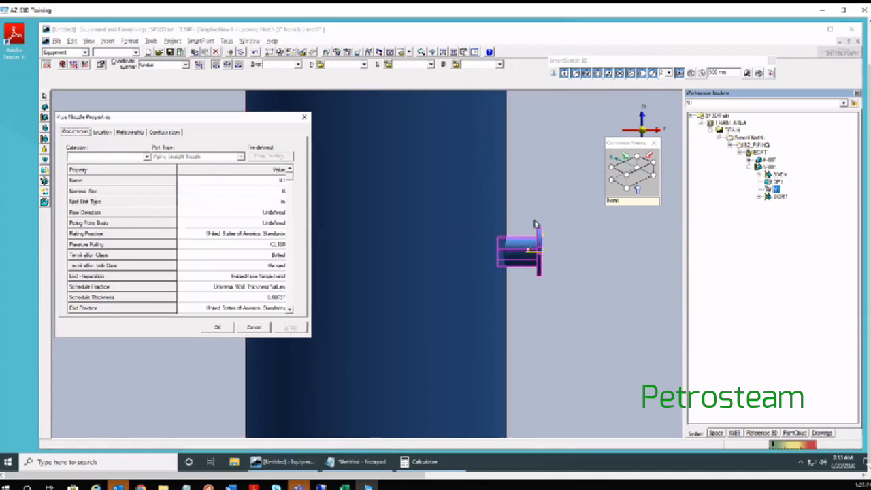
Step: Examine where the lengthened nozzle meets the shell in front and isometric views, then leave the nozzle's properties
click(486, 278)
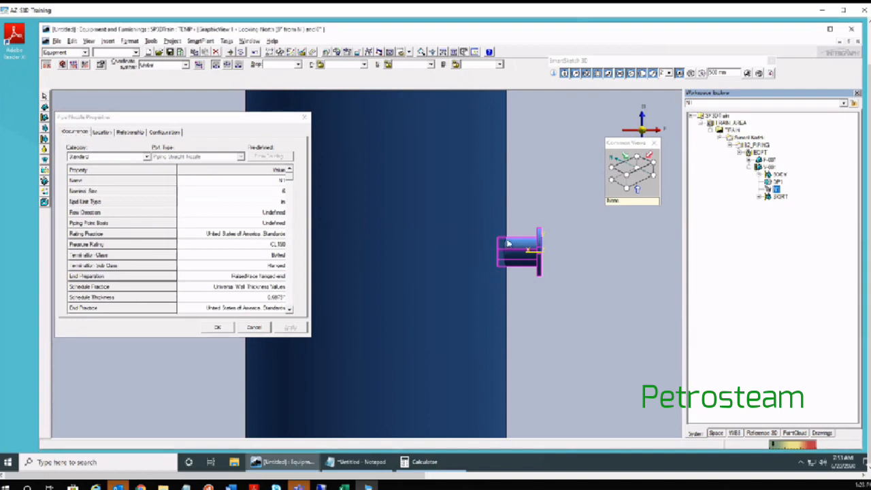
scroll(507, 240, up, 3)
scroll(507, 249, up, 2)
scroll(387, 260, down, 2)
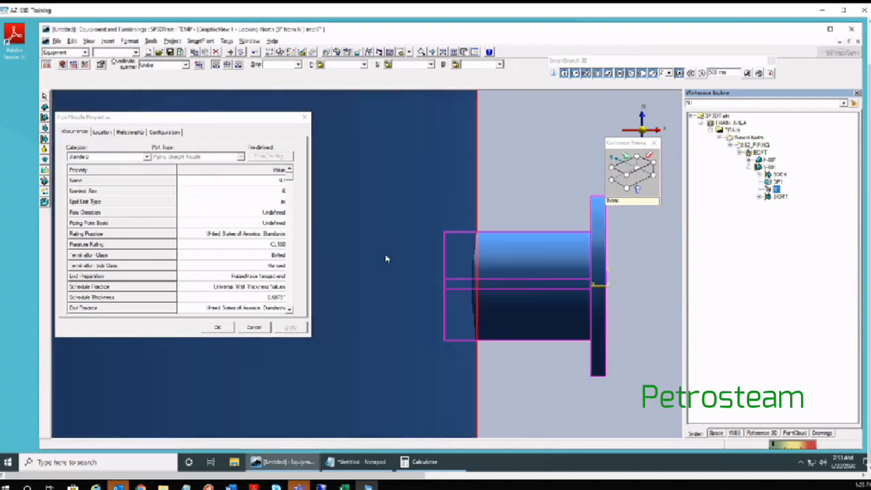
scroll(473, 271, up, 2)
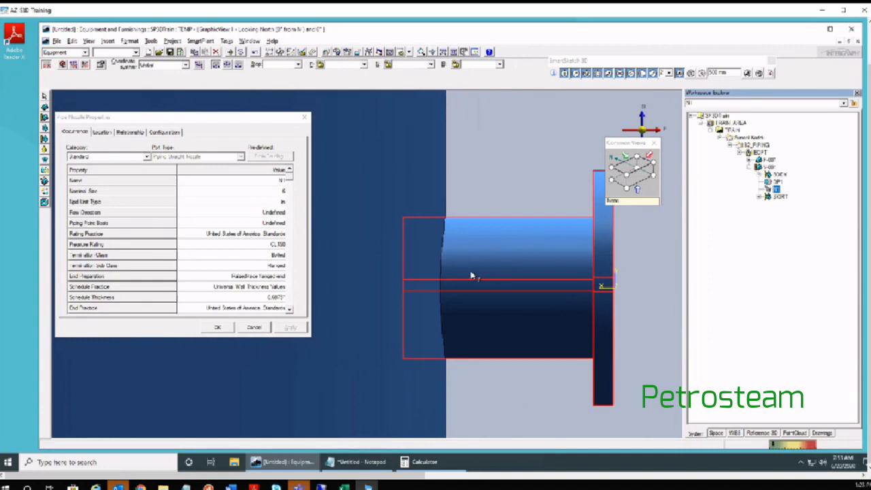
scroll(472, 274, down, 4)
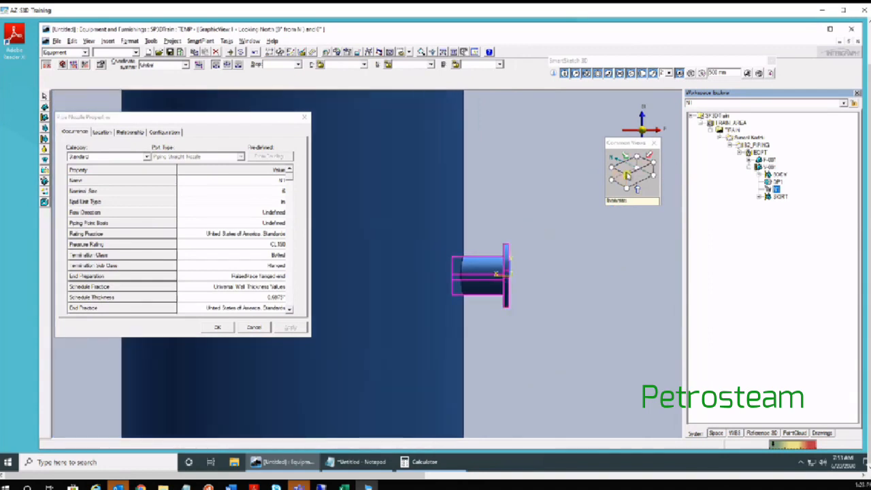
click(653, 163)
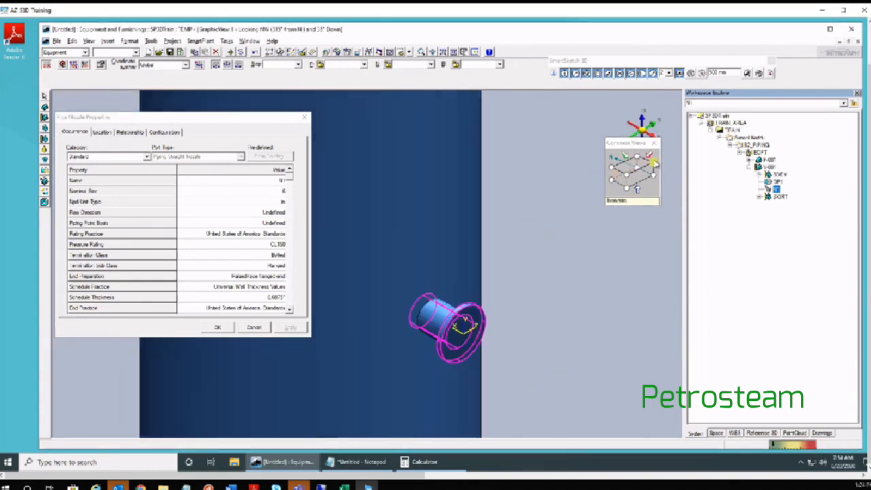
scroll(435, 296, down, 2)
scroll(448, 320, up, 3)
scroll(449, 313, up, 3)
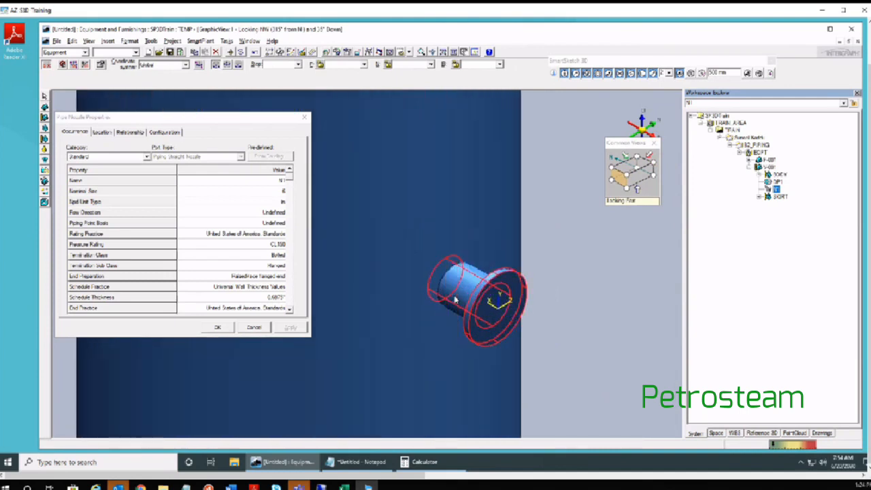
scroll(428, 270, up, 1)
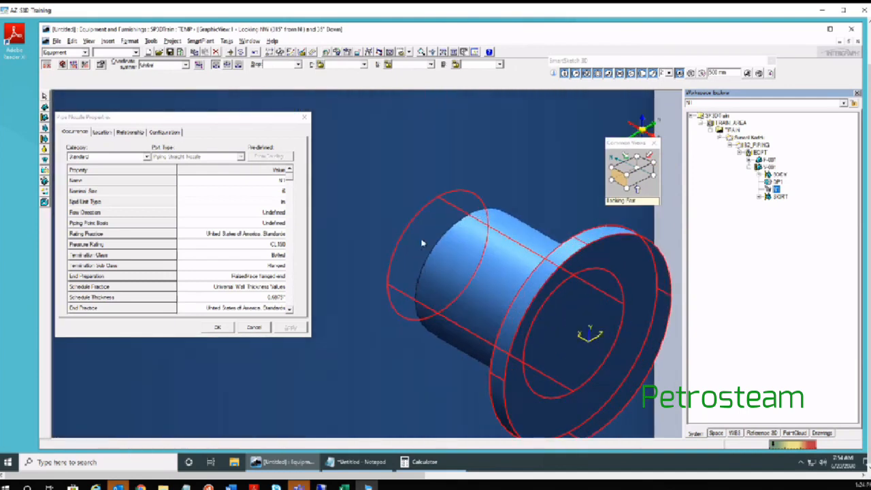
scroll(422, 242, down, 2)
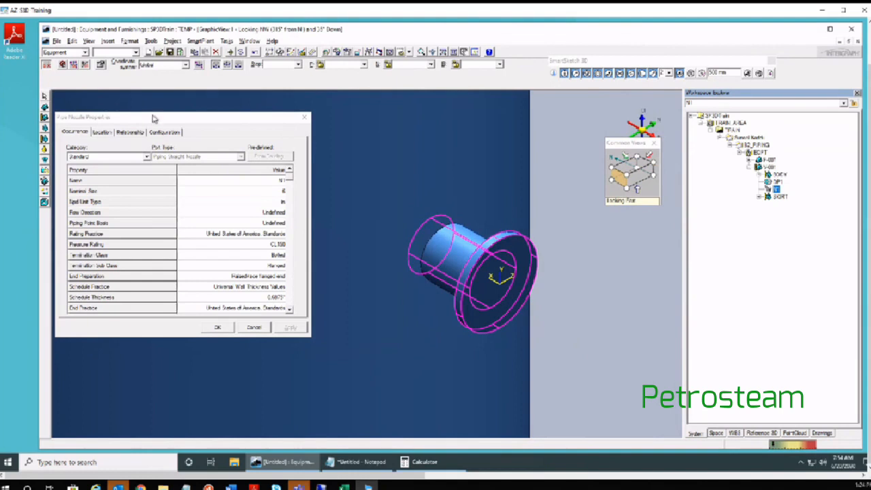
click(44, 96)
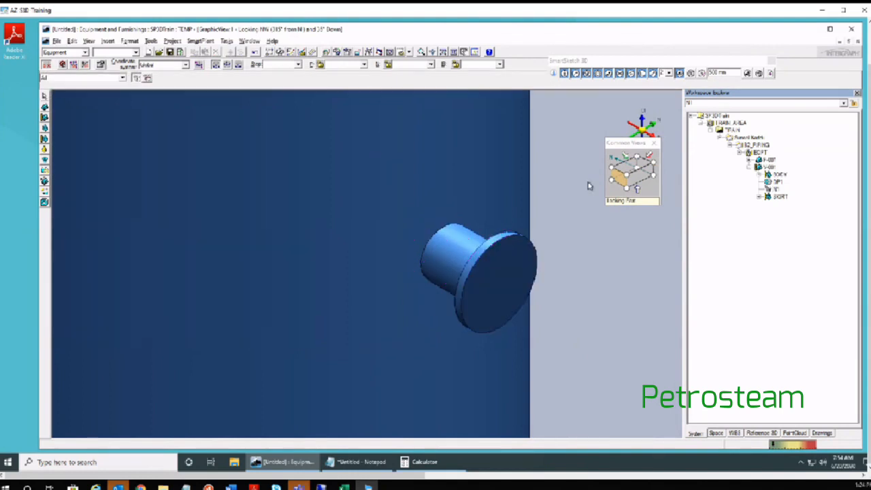
Step: Inspect nozzle N1's connection to the shell up close, from the top, and on the whole vessel in isometric views
scroll(434, 268, up, 3)
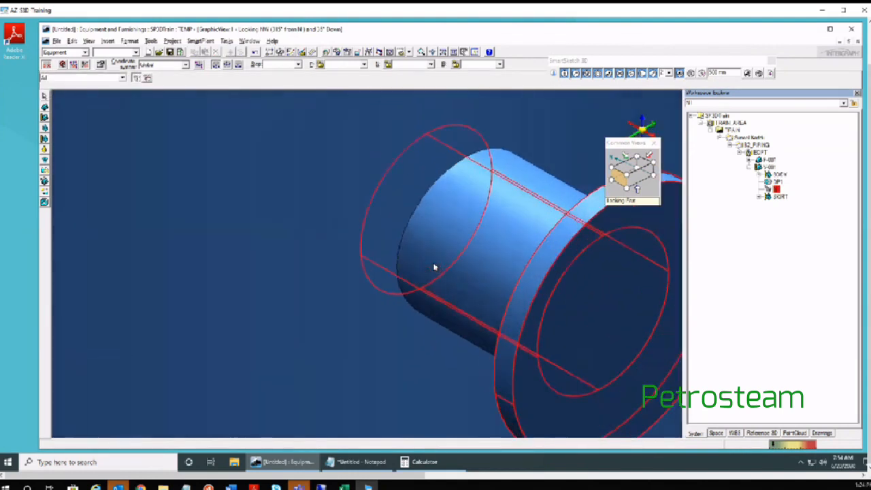
scroll(434, 267, down, 4)
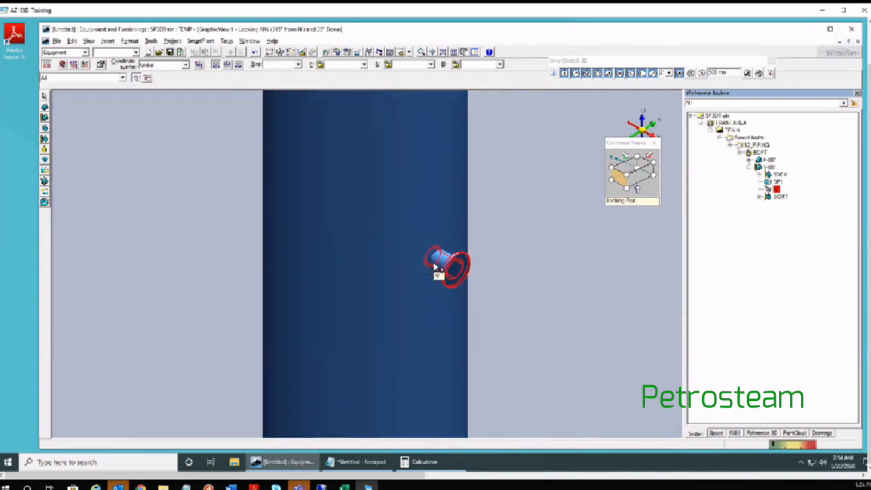
scroll(436, 267, up, 3)
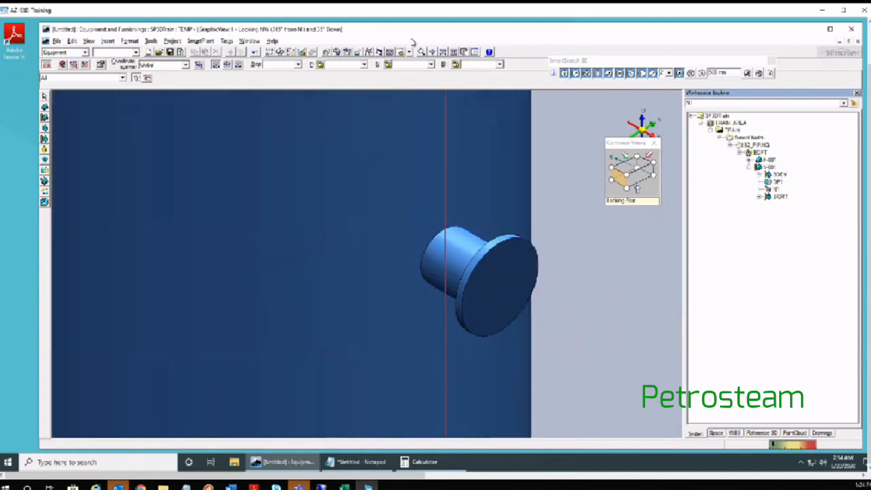
click(409, 52)
click(416, 66)
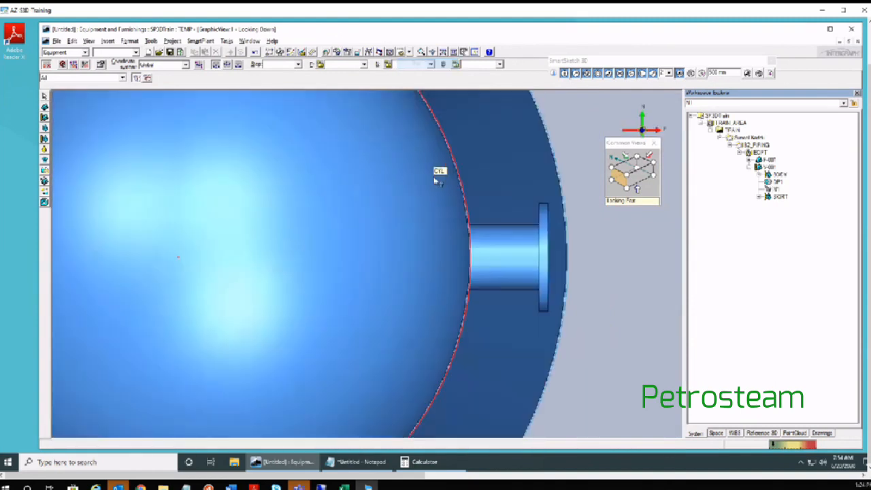
scroll(445, 199, up, 2)
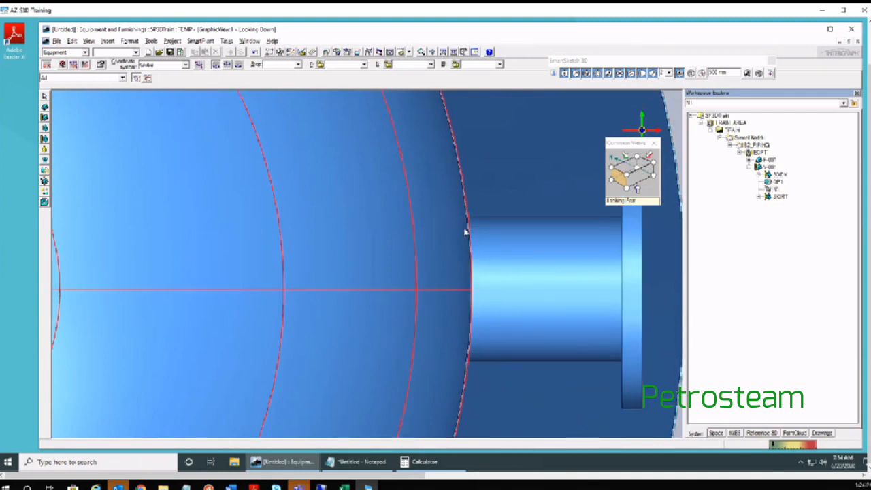
scroll(479, 235, down, 5)
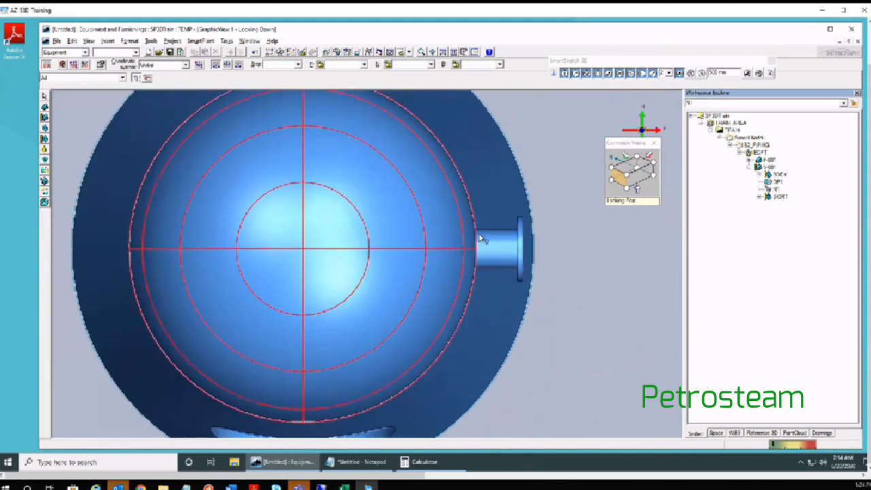
click(410, 52)
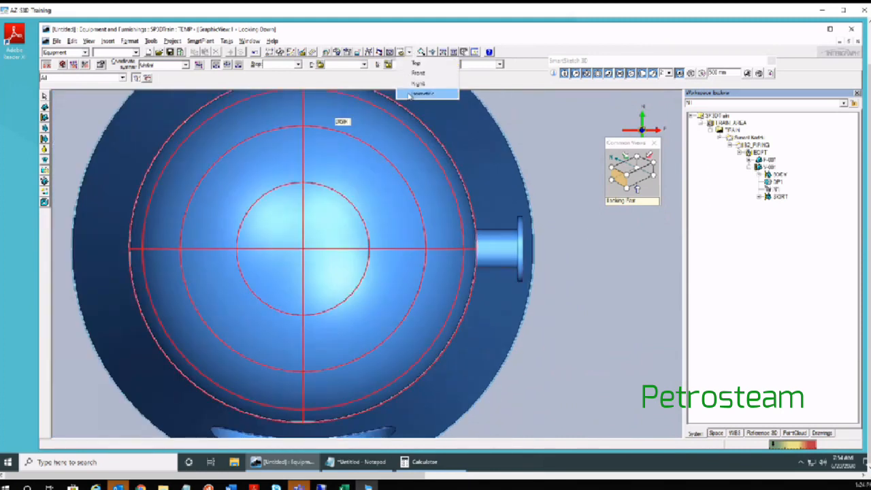
click(409, 96)
scroll(318, 218, down, 5)
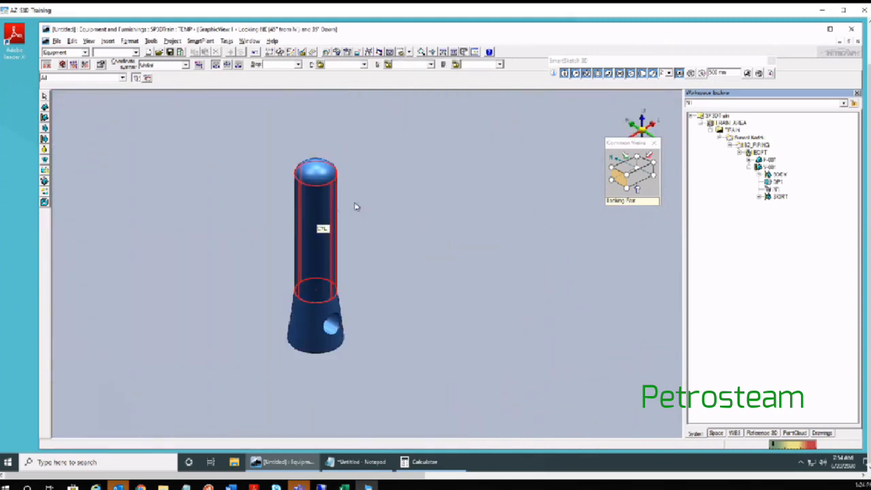
click(652, 162)
scroll(420, 189, up, 5)
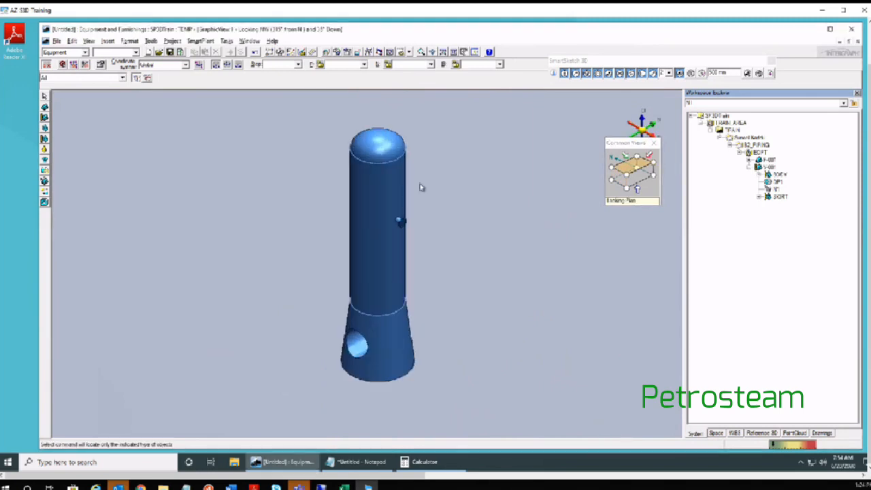
Step: Inspect nozzle N1 on the whole vessel and locate datum shape DP1 at the skirt's base
middle_drag(488, 251, 476, 202)
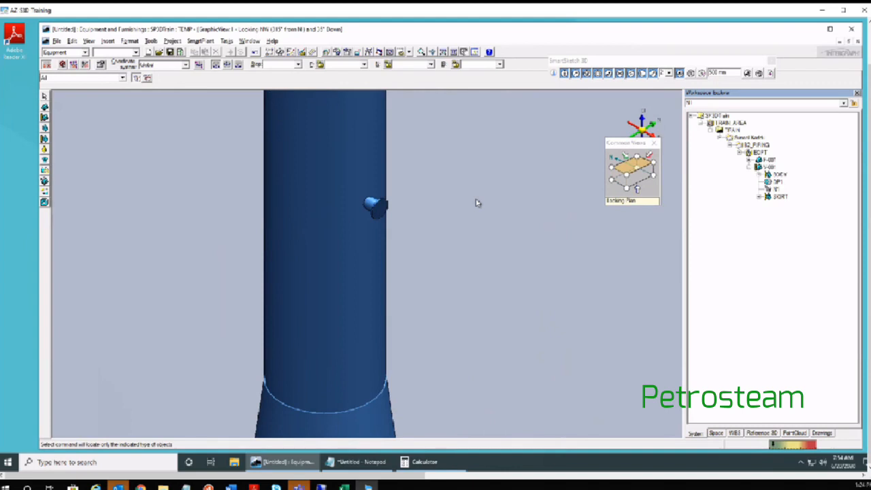
scroll(477, 202, down, 5)
middle_drag(478, 214, 450, 240)
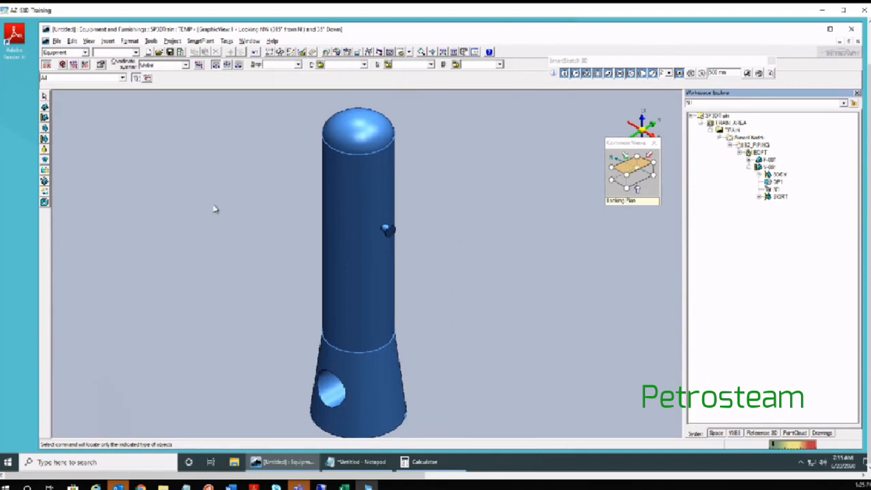
scroll(214, 207, down, 2)
middle_drag(364, 236, 377, 248)
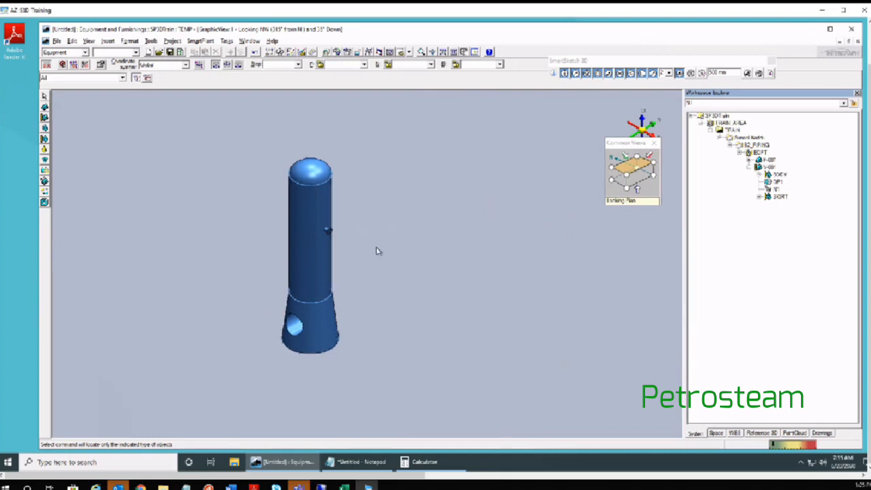
scroll(376, 251, up, 2)
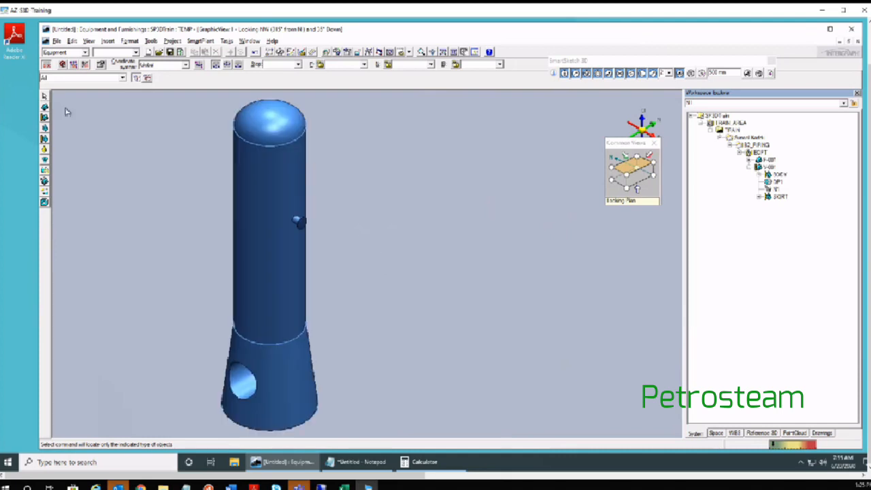
click(776, 182)
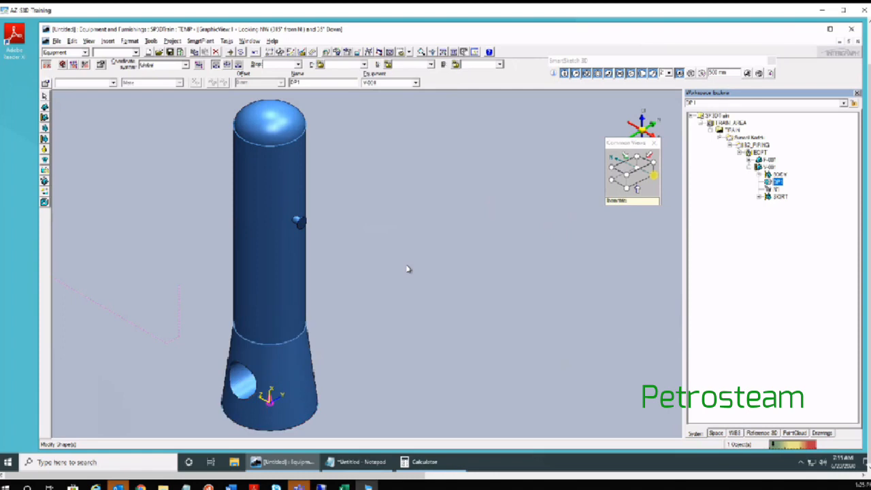
click(418, 241)
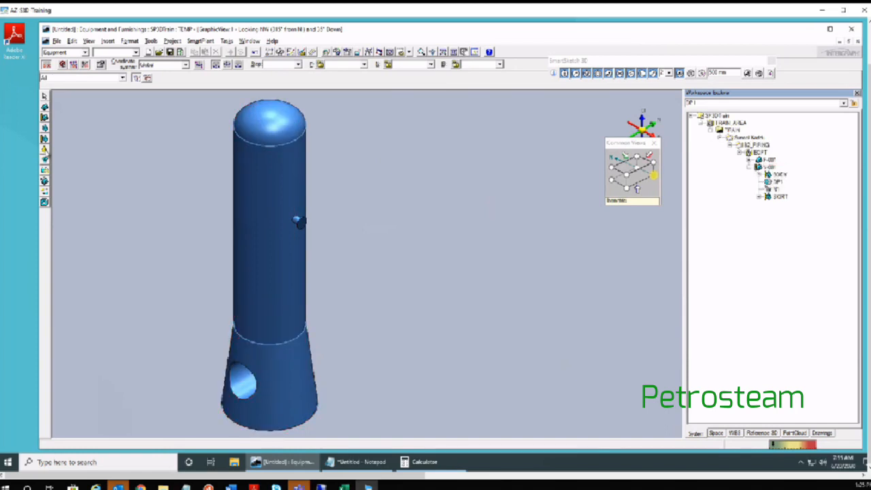
Step: Review datum shape DP1's standard occurrence properties, then close them without making changes
click(776, 182)
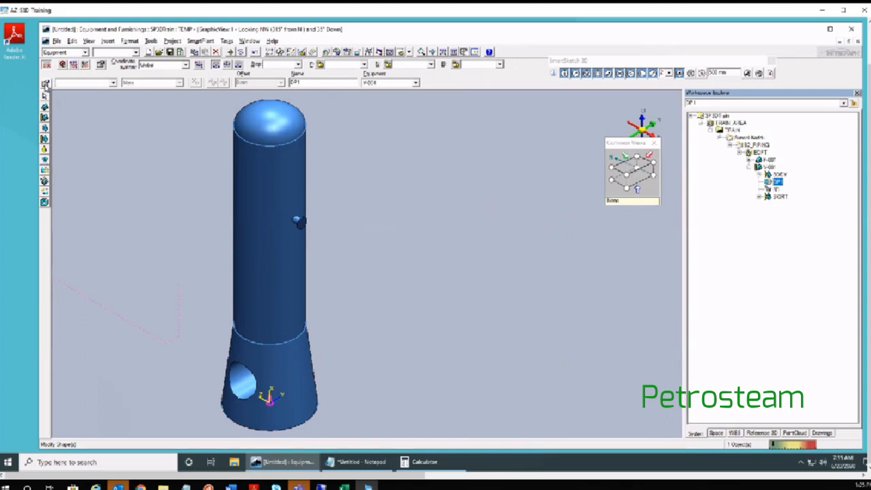
click(45, 83)
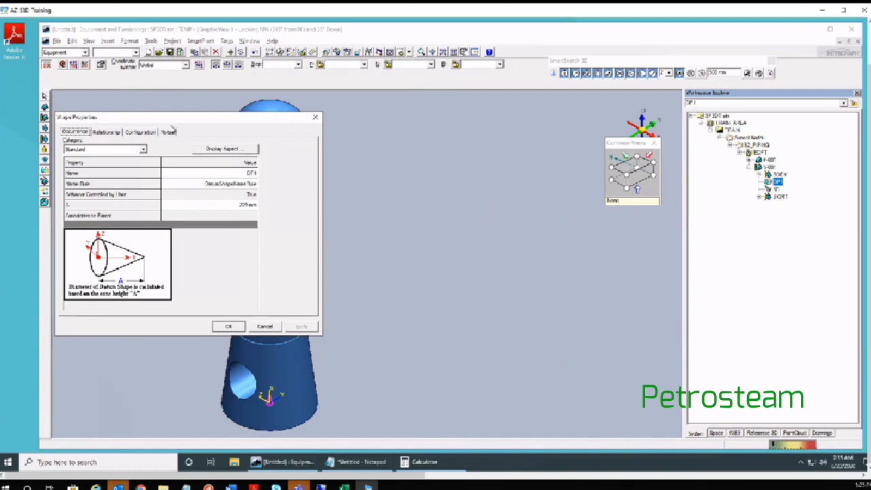
drag(197, 123, 525, 143)
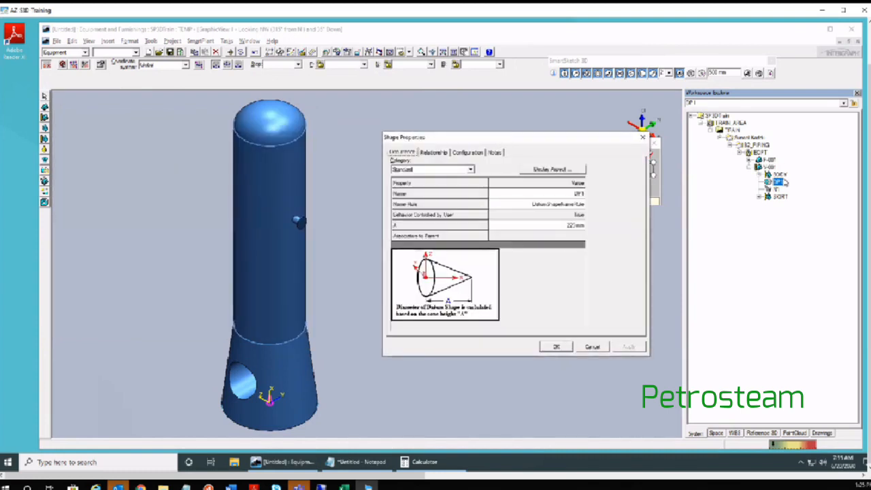
click(592, 346)
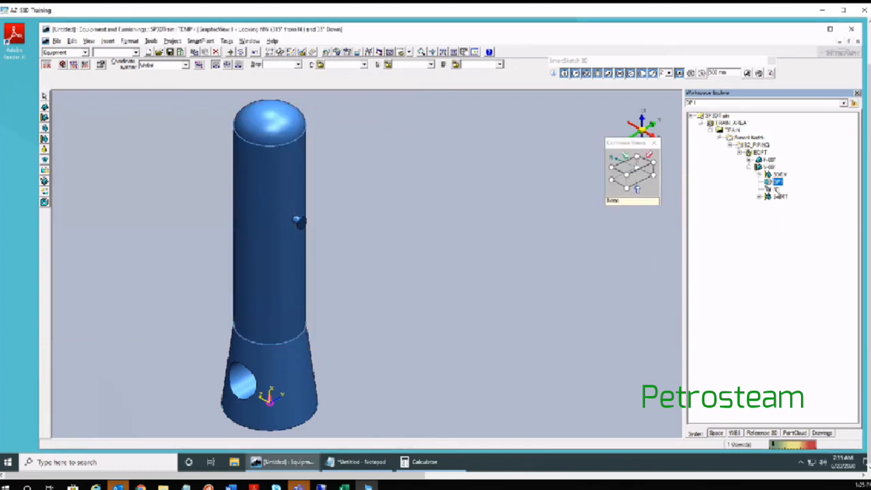
Step: Open nozzle N1's properties and examine the datum cone at the skirt's base up close alongside them
click(776, 189)
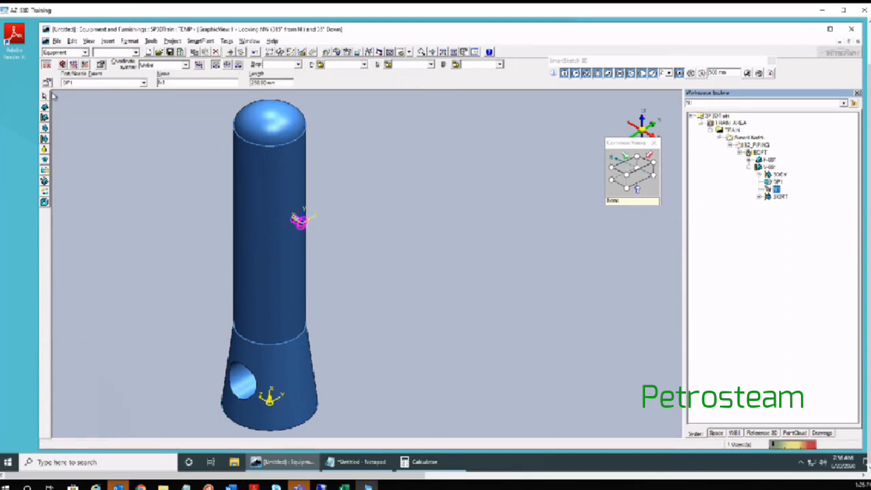
click(48, 82)
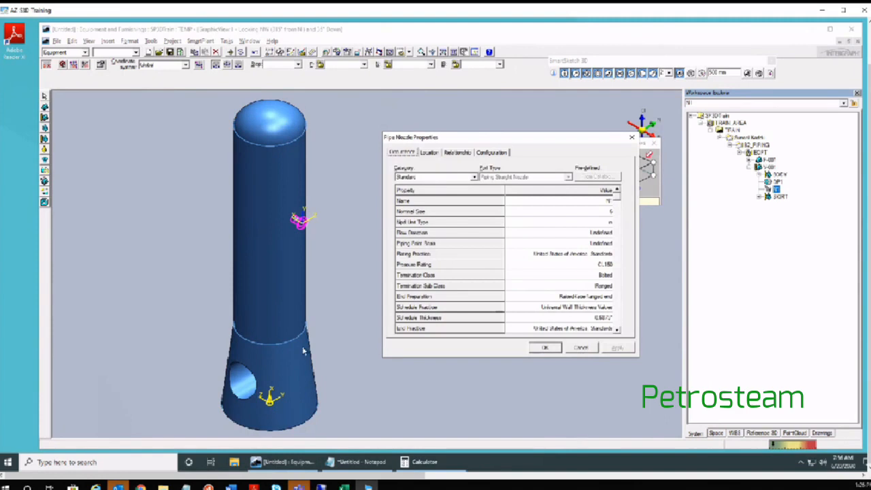
drag(443, 140, 421, 129)
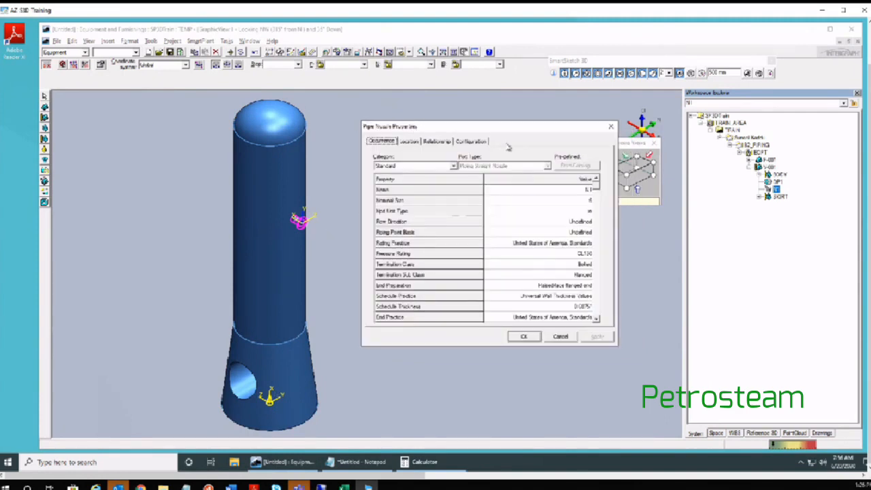
click(253, 411)
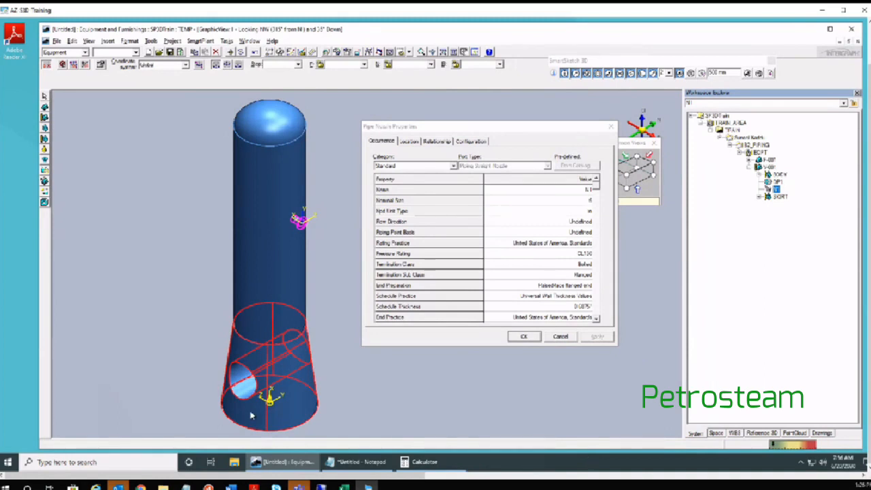
scroll(254, 415, up, 5)
middle_drag(334, 390, 200, 299)
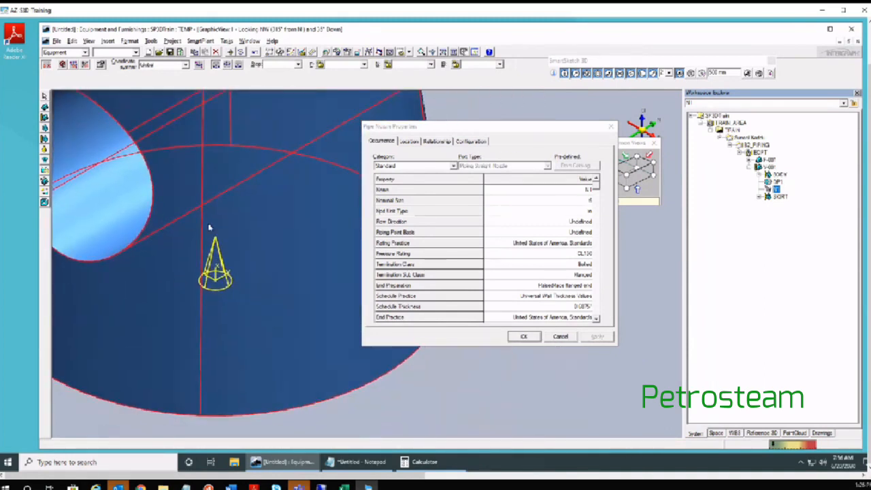
scroll(217, 246, down, 6)
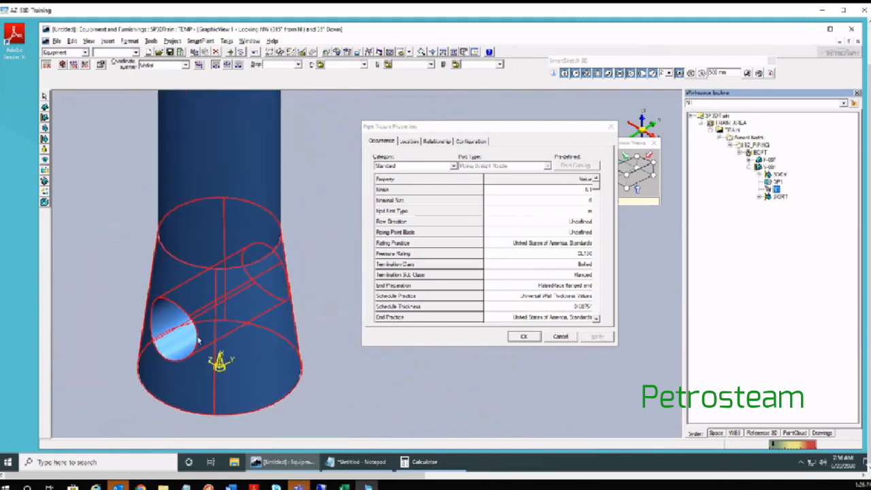
scroll(198, 340, down, 3)
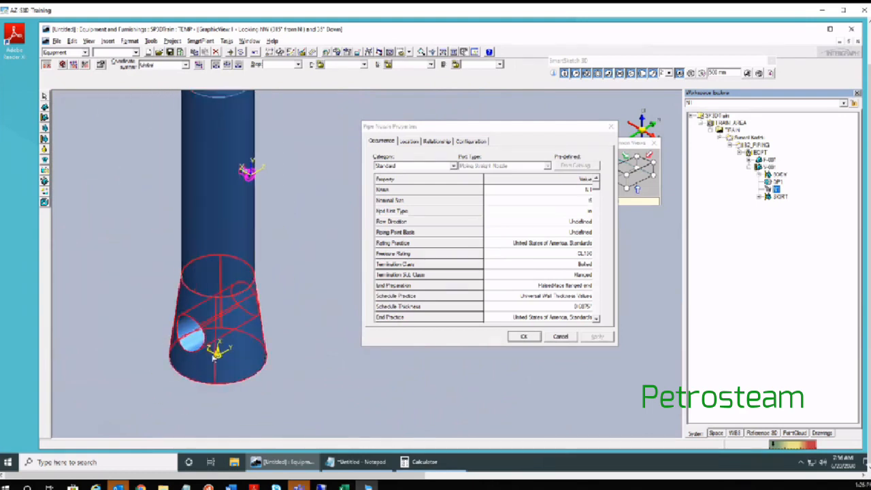
Step: Review nozzle N1's relationship, occurrence and radial location properties relative to the datum shape
click(441, 143)
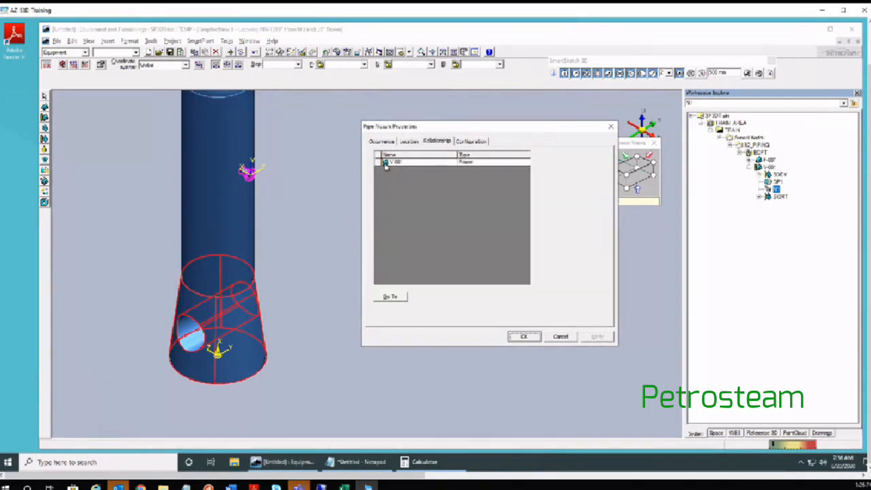
click(390, 142)
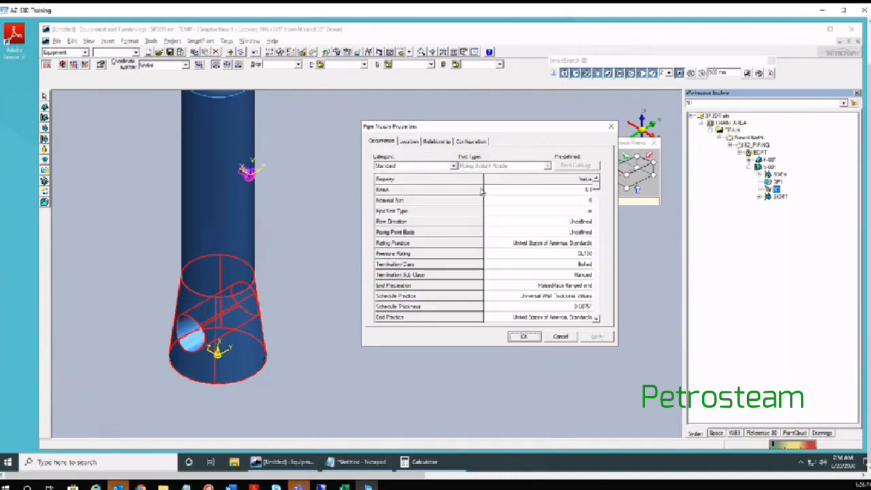
click(234, 385)
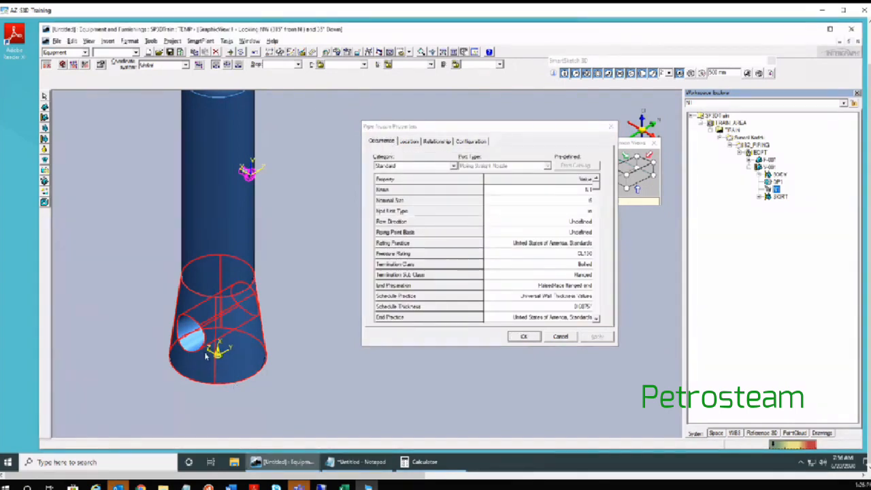
click(414, 142)
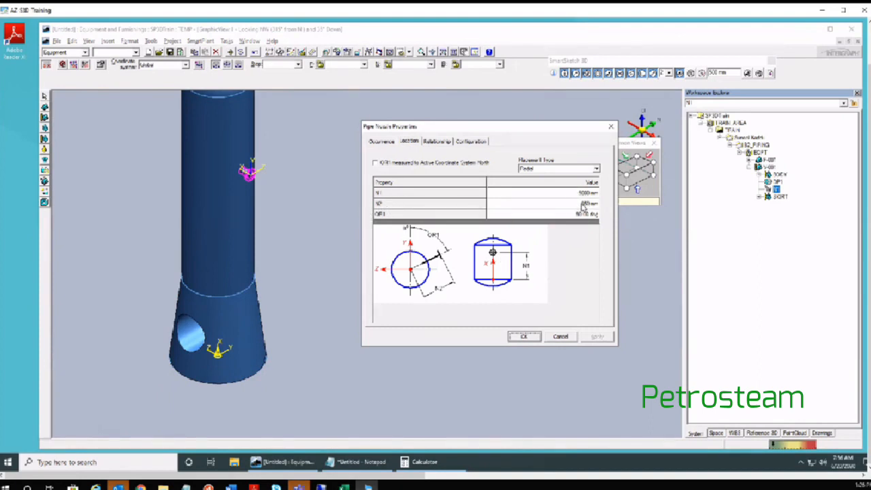
click(230, 340)
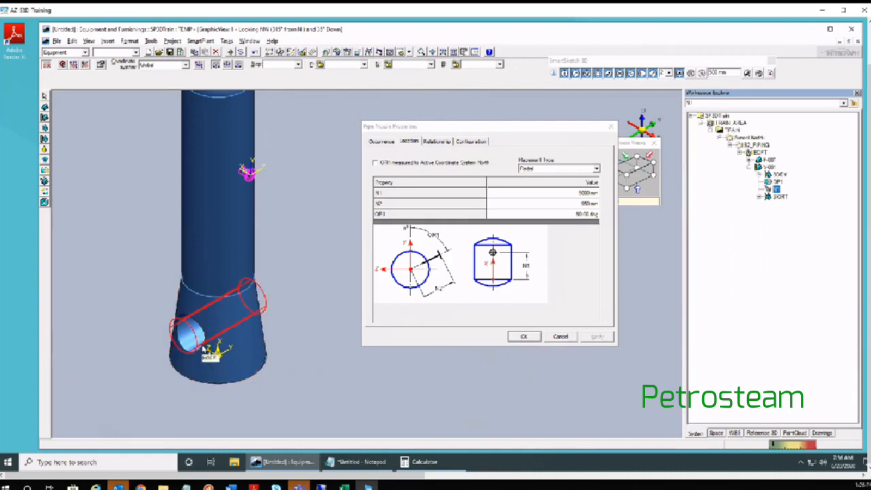
Step: Compare nozzle N1's location dimensions with the datum shape in the top and front views, then cancel its properties
click(408, 52)
click(412, 64)
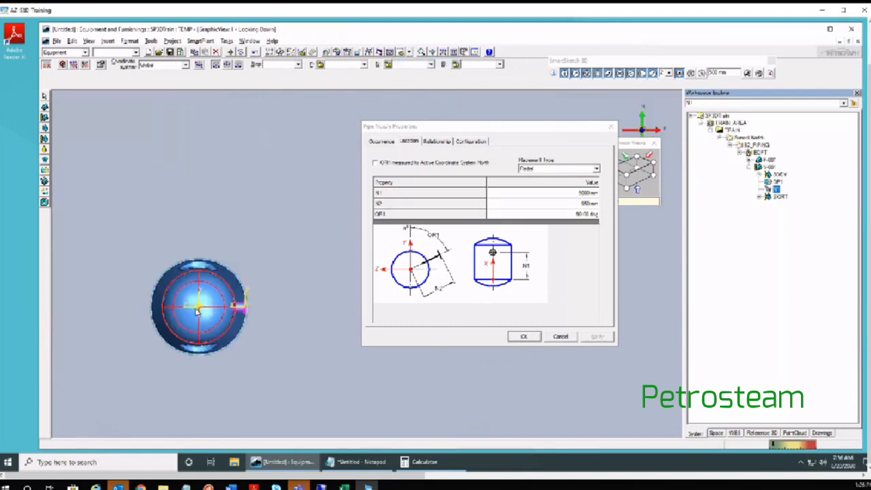
scroll(197, 310, up, 2)
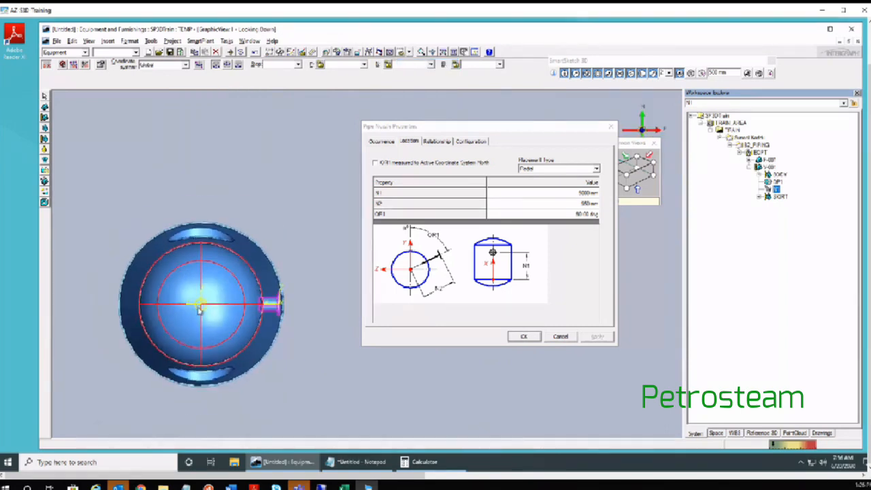
scroll(199, 310, up, 1)
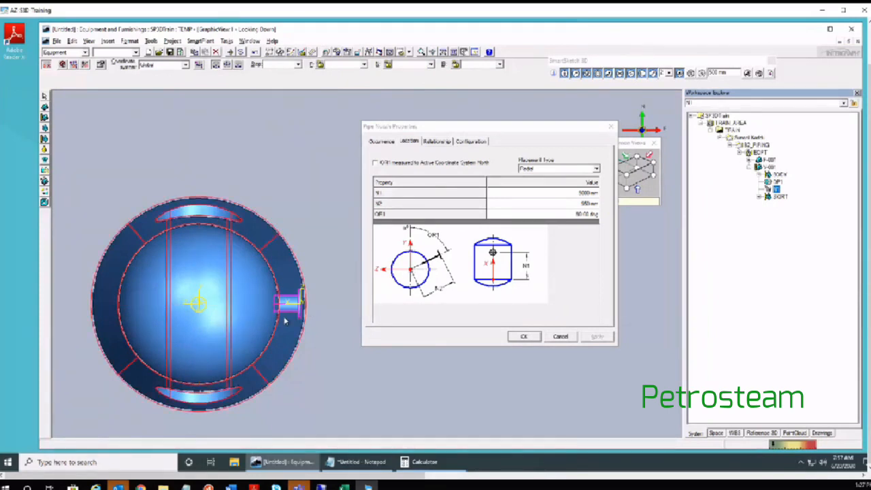
click(409, 51)
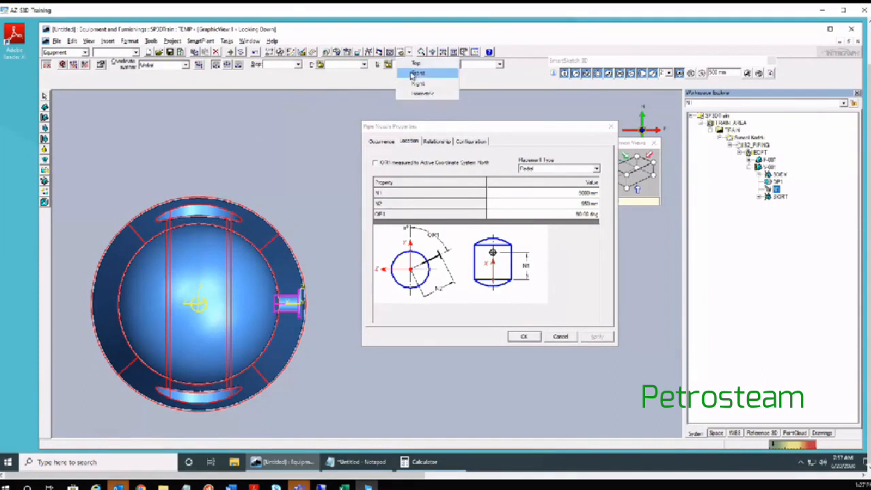
click(417, 73)
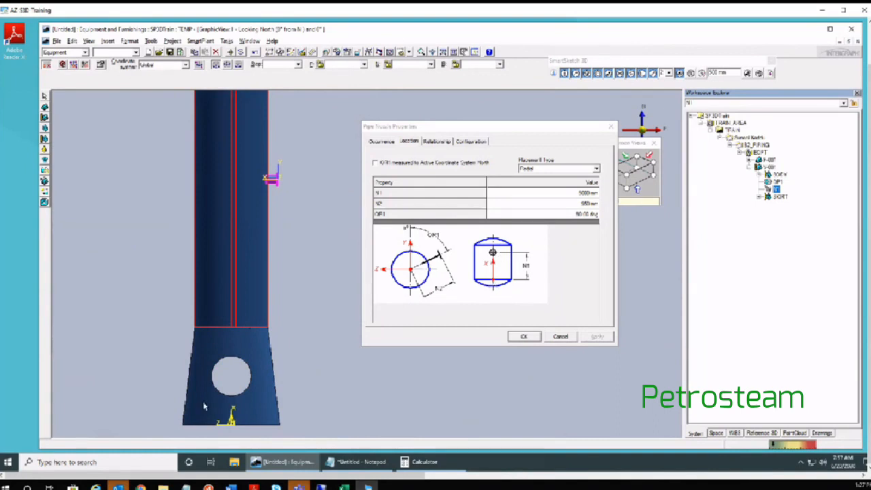
scroll(251, 386, down, 3)
scroll(244, 405, up, 3)
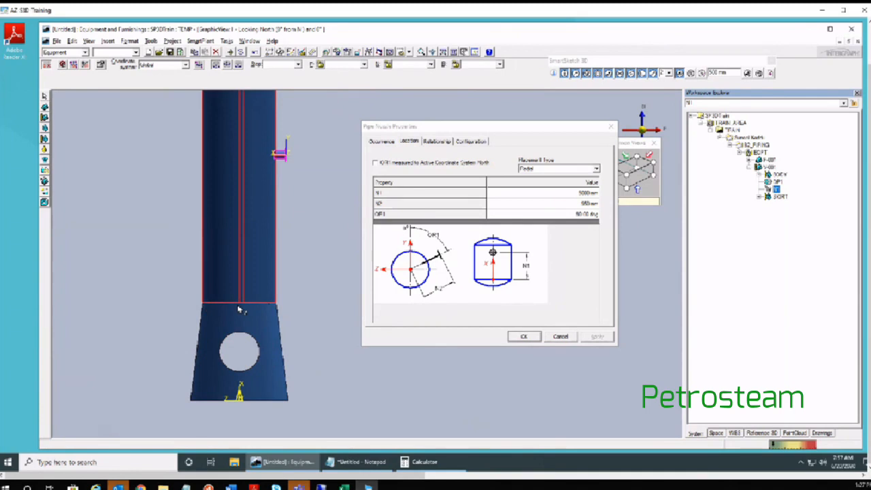
scroll(238, 310, up, 2)
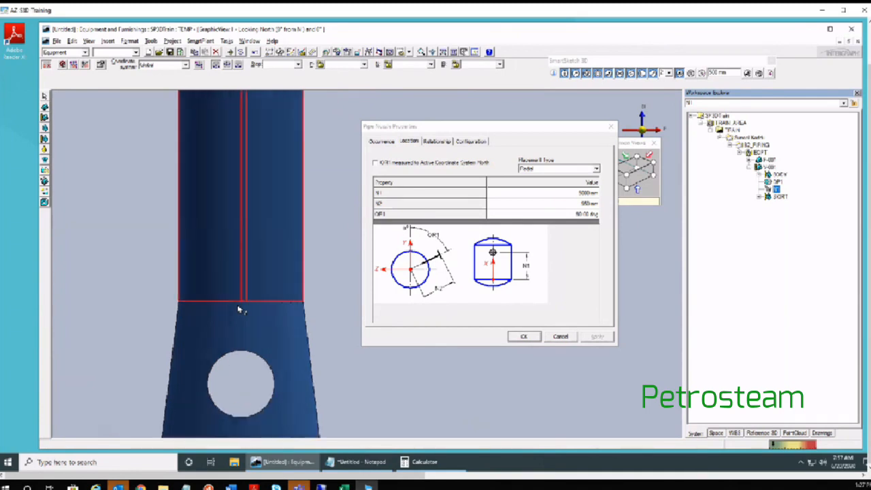
scroll(238, 310, down, 3)
middle_drag(236, 250, 230, 306)
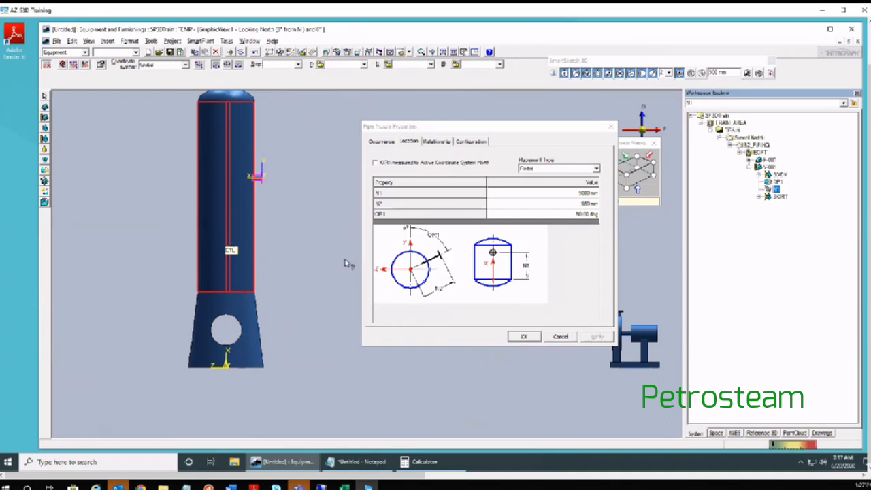
click(560, 337)
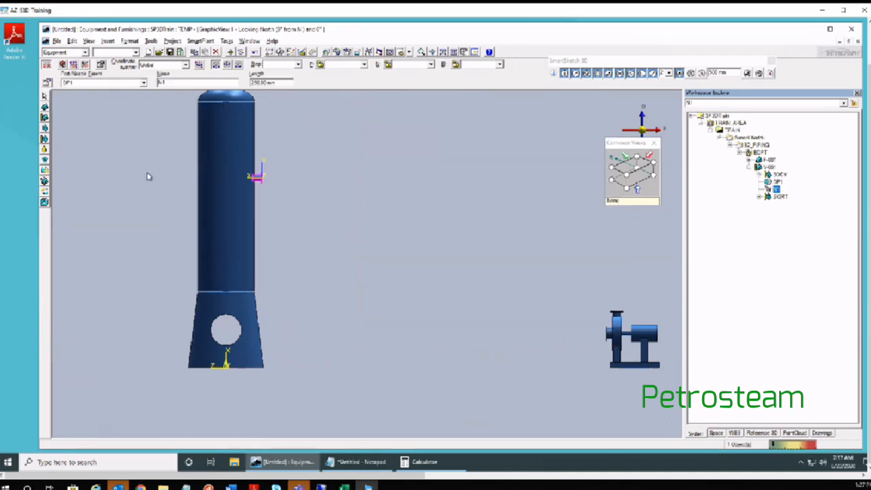
Step: Set datum shape DP1's elevation to 1000 mm in its position and orientation properties and apply the change
click(44, 97)
click(779, 174)
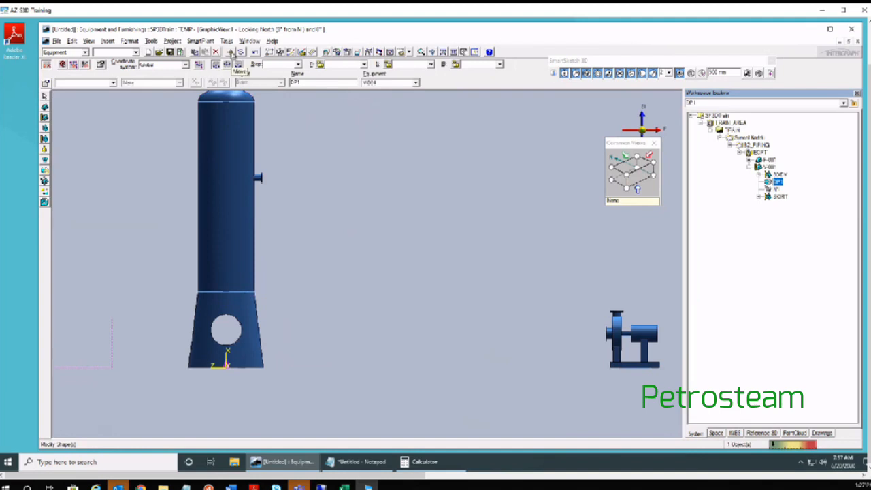
click(45, 83)
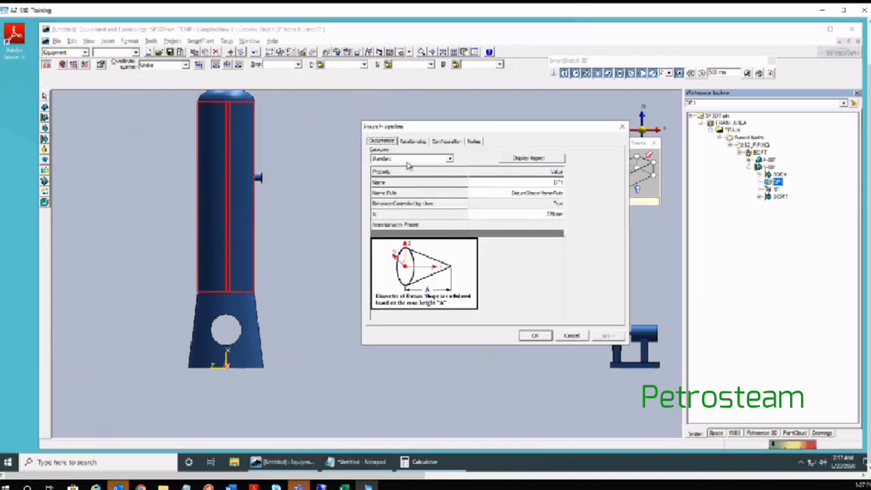
click(393, 159)
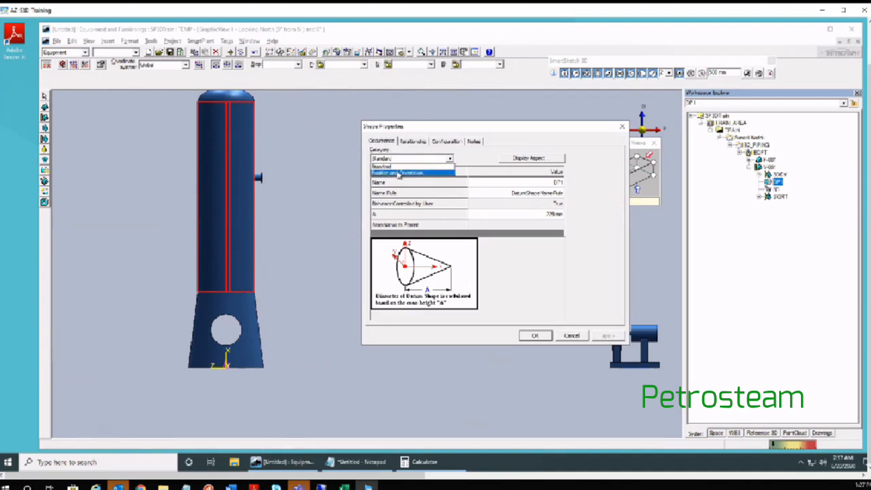
click(398, 172)
click(548, 203)
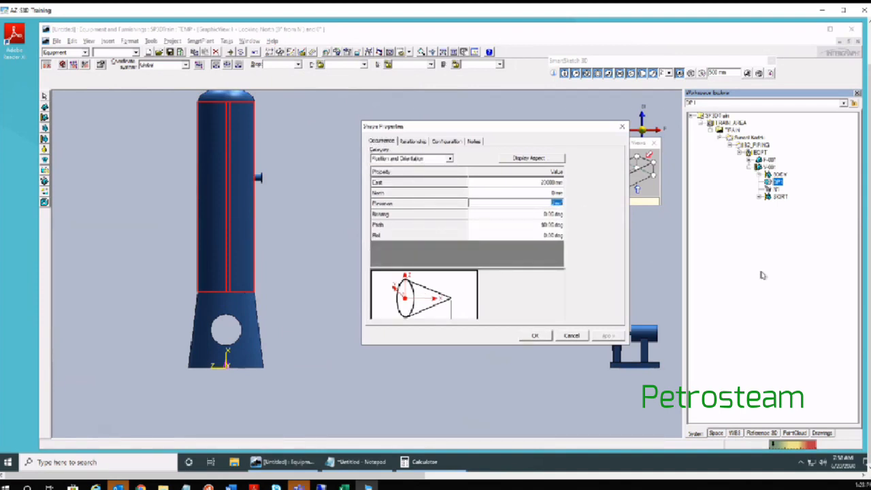
click(237, 176)
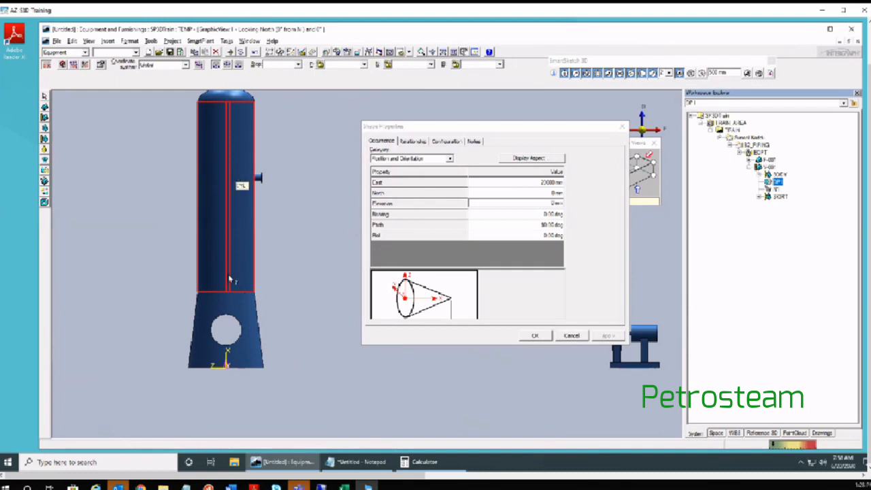
click(556, 204)
text(1800)
key(Tab)
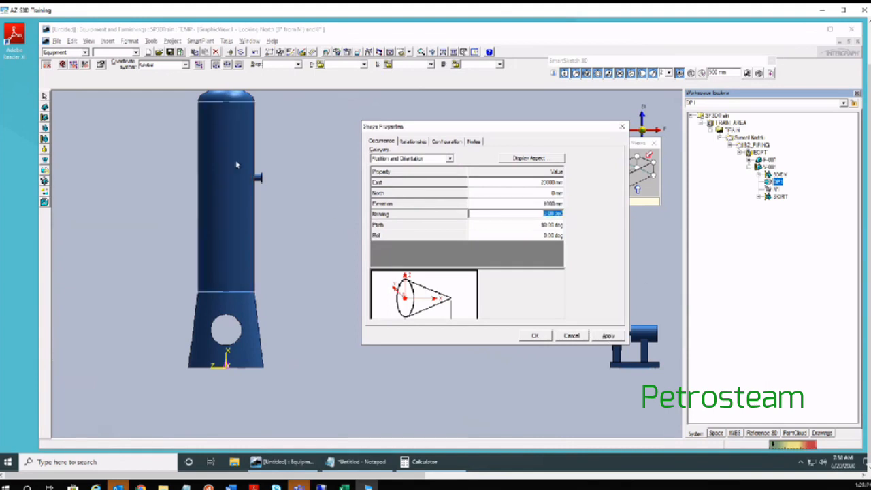
click(598, 336)
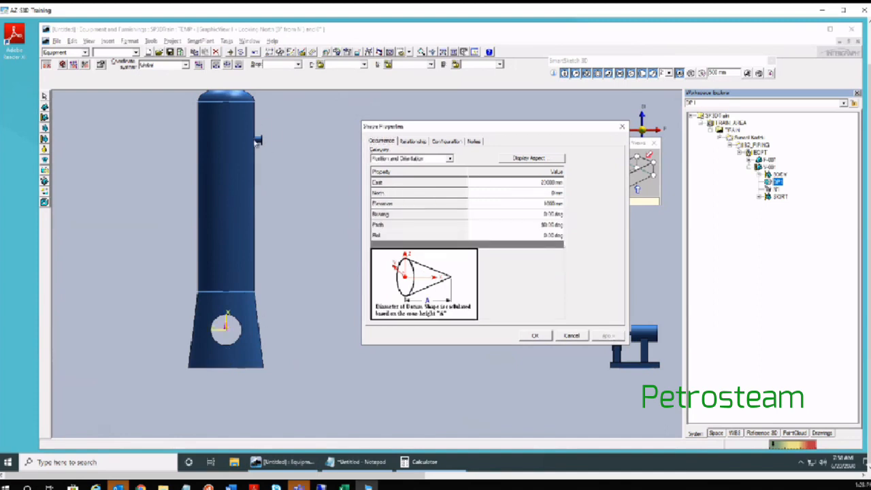
Step: Set datum shape DP1's elevation back to 0 mm, apply it and close the shape properties
click(261, 133)
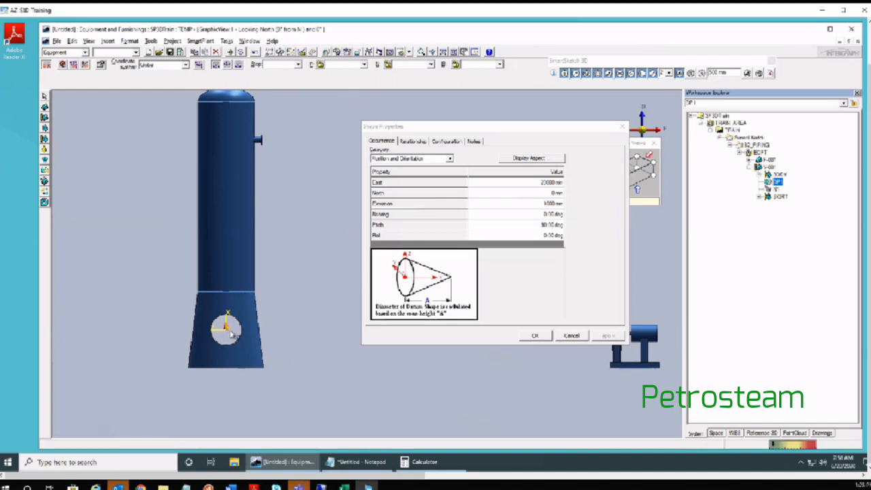
click(550, 204)
text(0)
key(Tab)
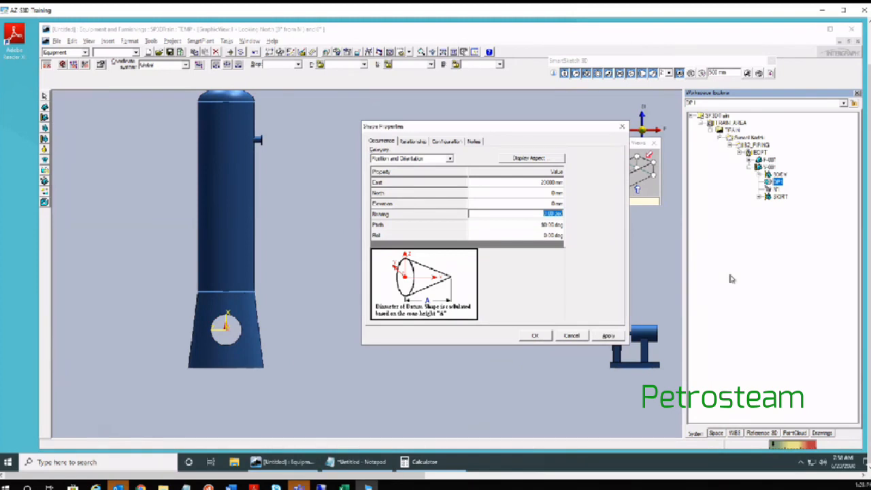
click(607, 336)
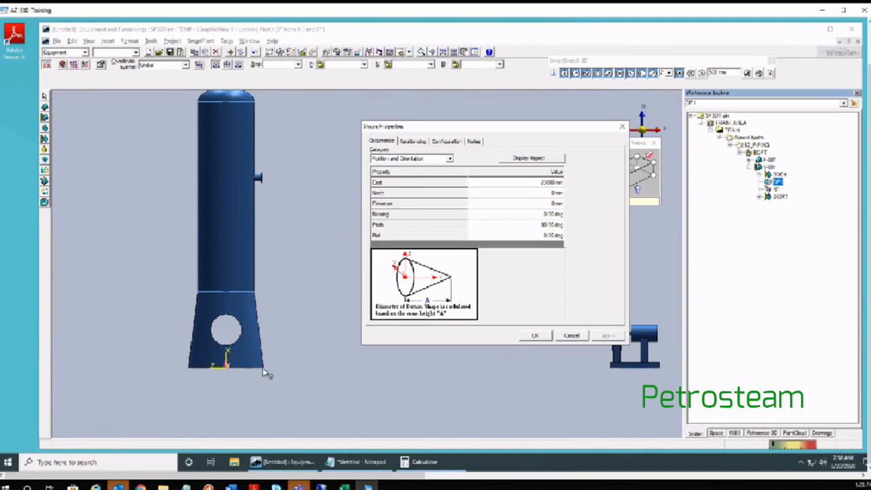
click(204, 364)
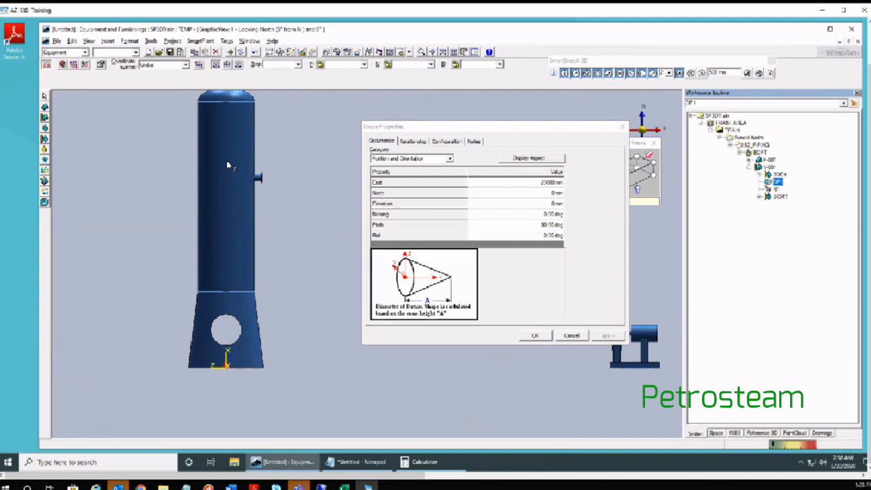
click(580, 338)
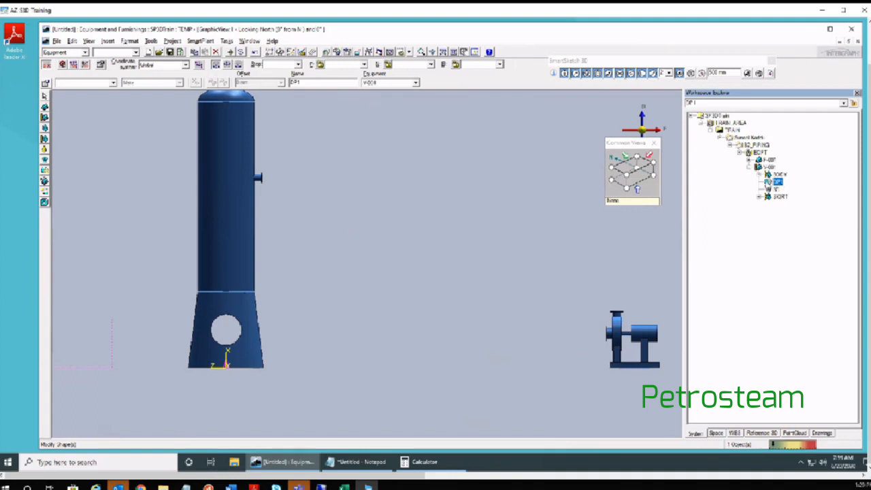
Step: Open nozzle N1's location properties and place them beside the vessel so both can be viewed together
middle_drag(311, 253, 435, 317)
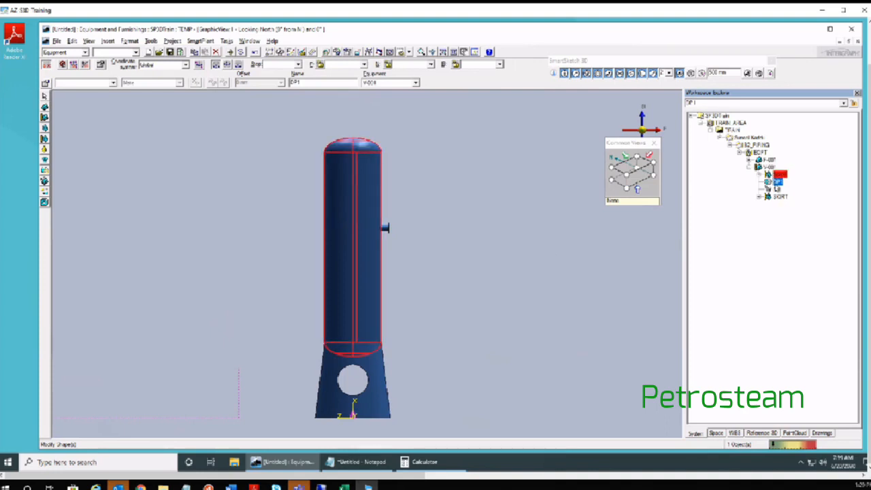
click(775, 182)
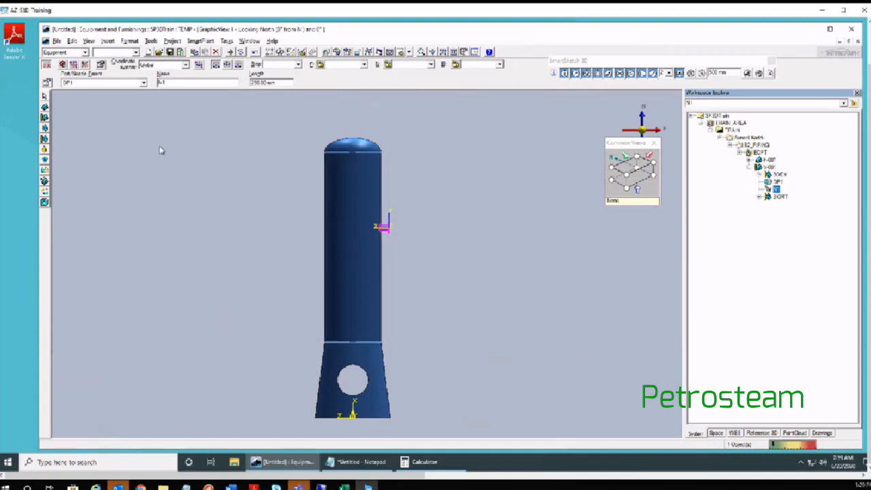
click(48, 81)
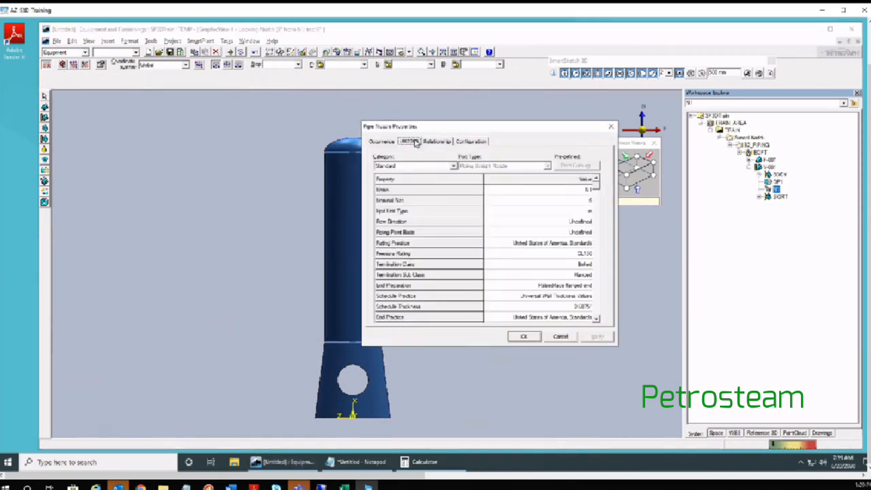
click(415, 141)
drag(436, 132, 128, 104)
click(336, 406)
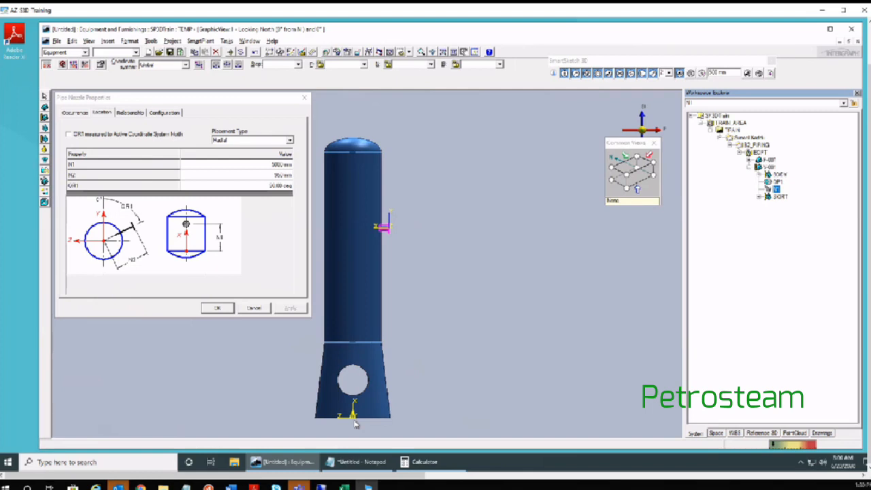
Step: Compare nozzle N1's radial location dimensions with its position on the vessel body up close, then cancel its properties
scroll(369, 220, up, 1)
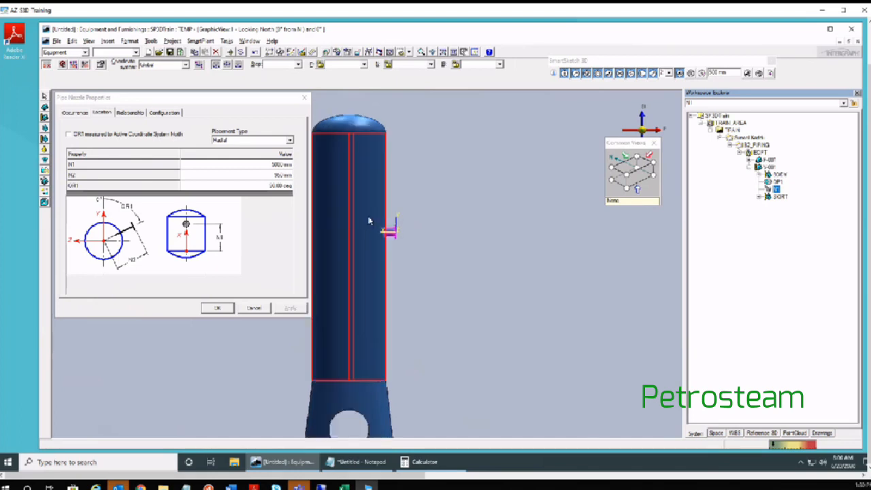
scroll(369, 220, up, 1)
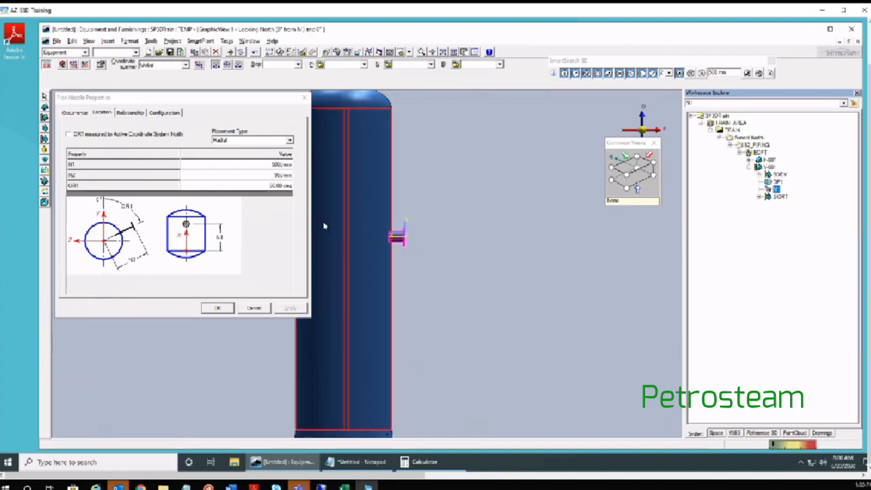
scroll(389, 243, up, 1)
middle_drag(389, 247, 448, 304)
scroll(442, 308, up, 1)
scroll(442, 308, up, 1)
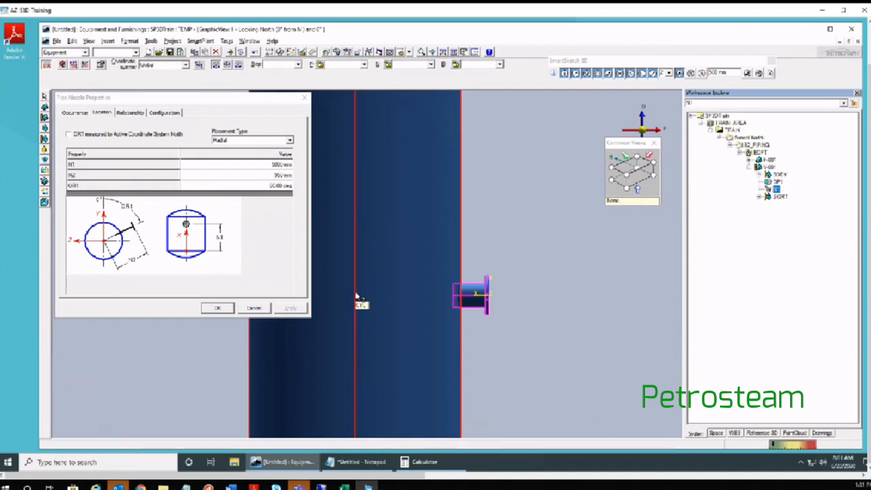
click(268, 309)
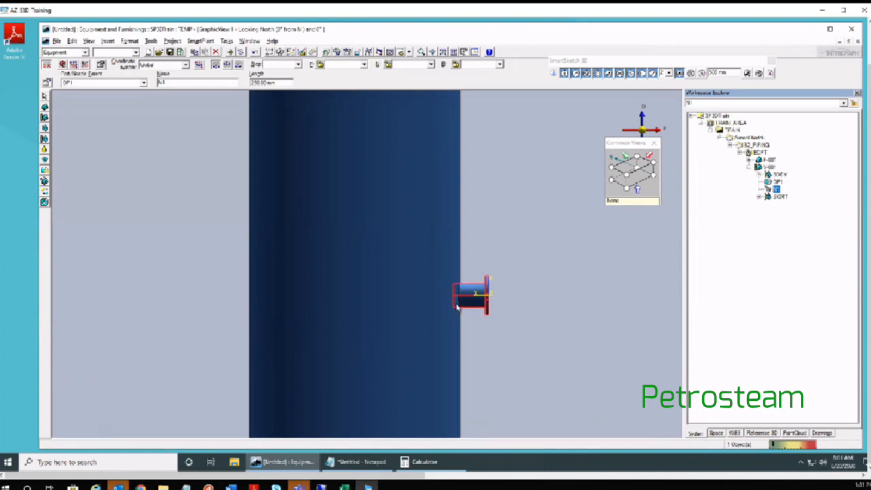
Step: Examine up close how nozzle N1 penetrates the vessel body's shell and how far it projects from the vessel's centreline
scroll(461, 311, up, 3)
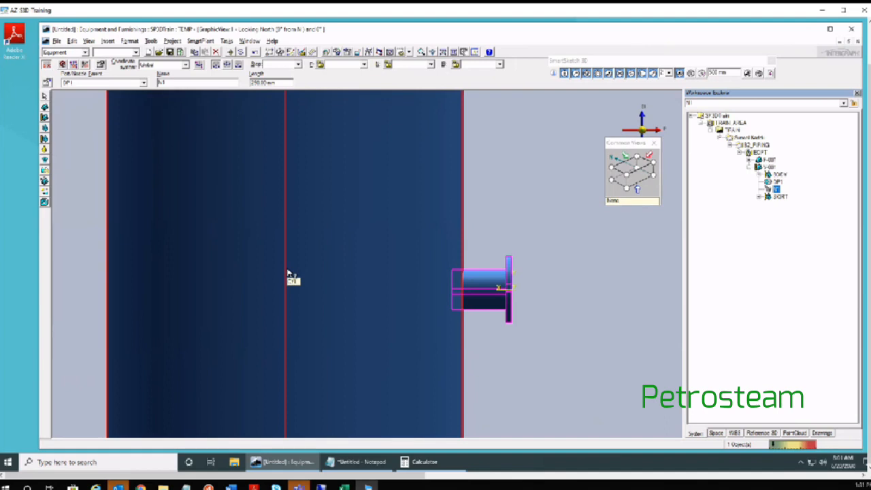
scroll(320, 292, down, 3)
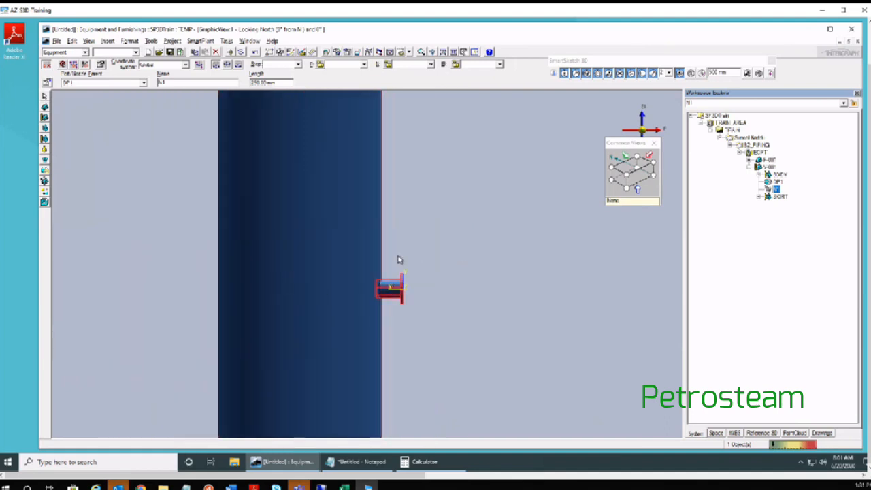
middle_drag(398, 259, 482, 169)
scroll(442, 275, down, 2)
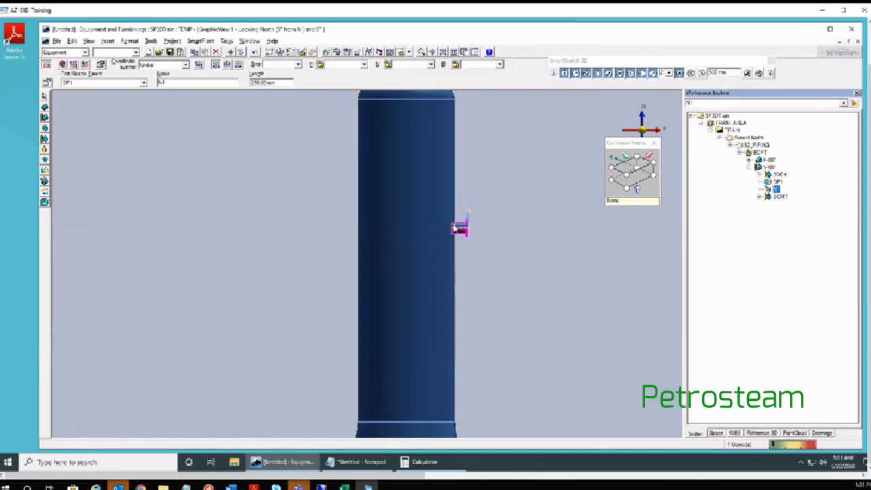
scroll(454, 230, up, 2)
scroll(454, 229, up, 2)
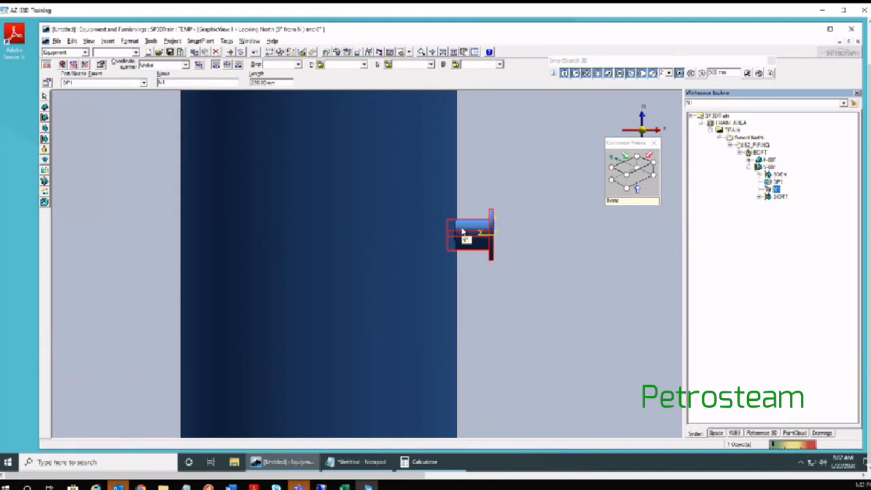
scroll(463, 232, down, 4)
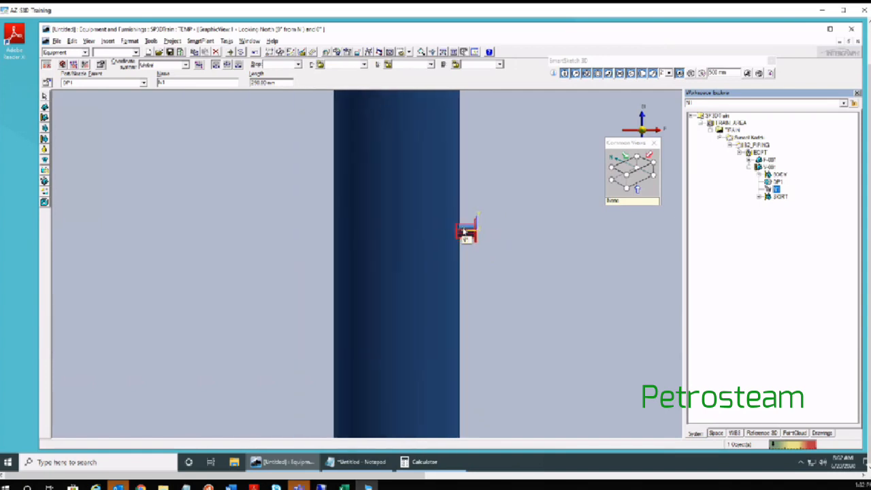